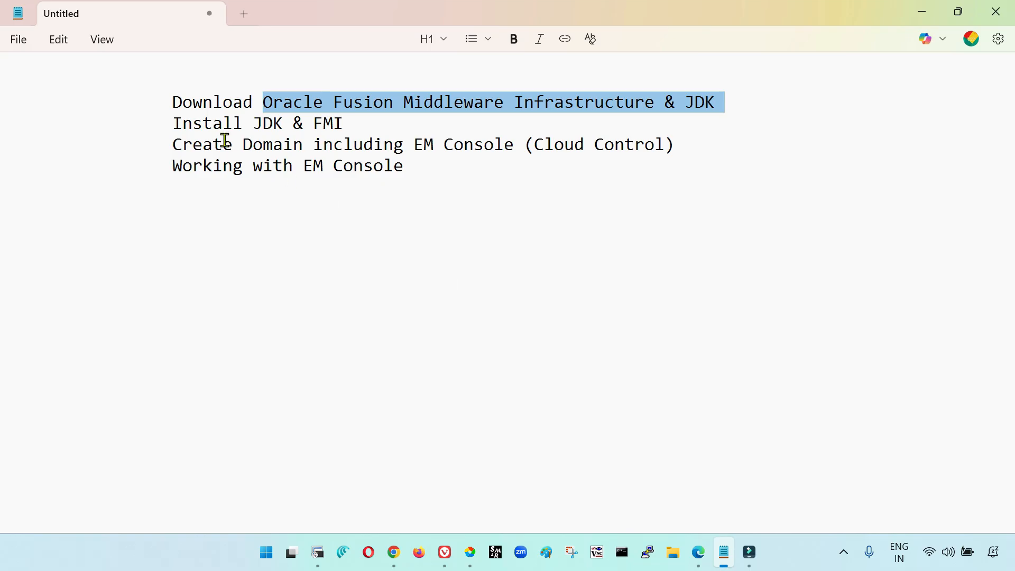
{"action": "left_click_drag", "start_coordinate": [173, 122], "coordinate": [337, 122]}
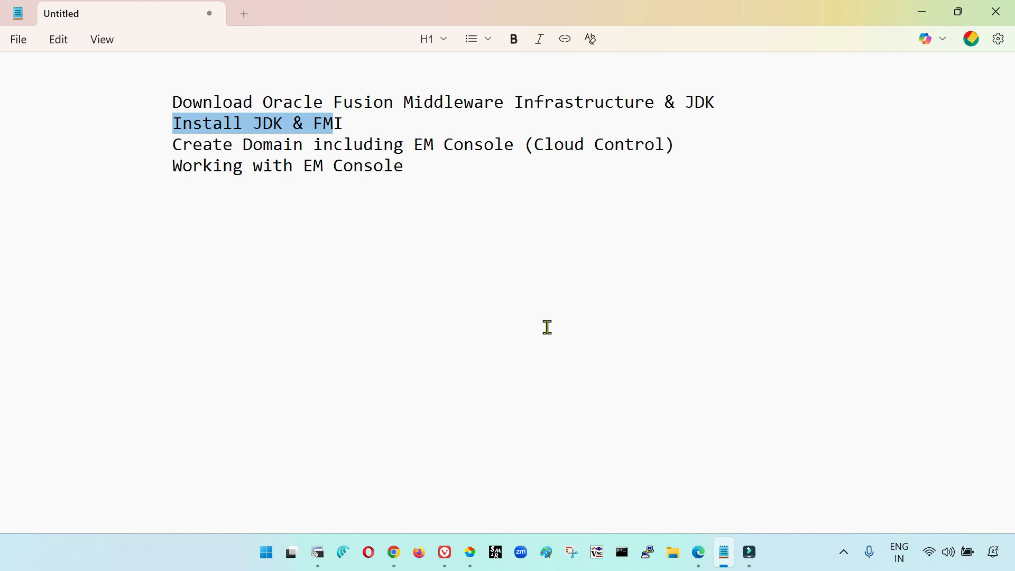
{"action": "left_click", "coordinate": [476, 263]}
Switch to the Edge browser and open edelivery.oracle.com in the empty tab
{"action": "left_click", "coordinate": [700, 553]}
{"action": "left_click", "coordinate": [213, 13]}
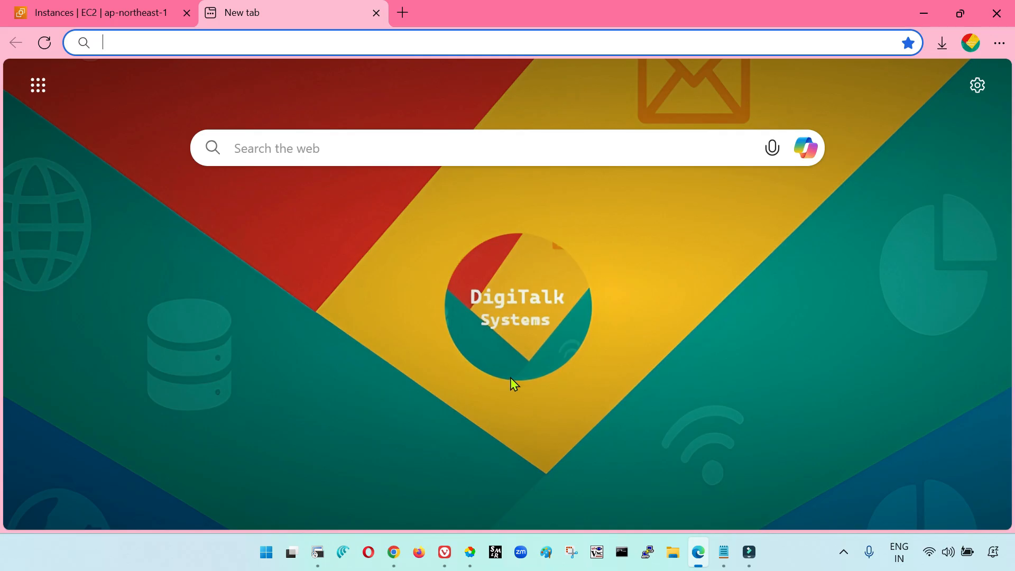
{"action": "type", "text": "edelive"}
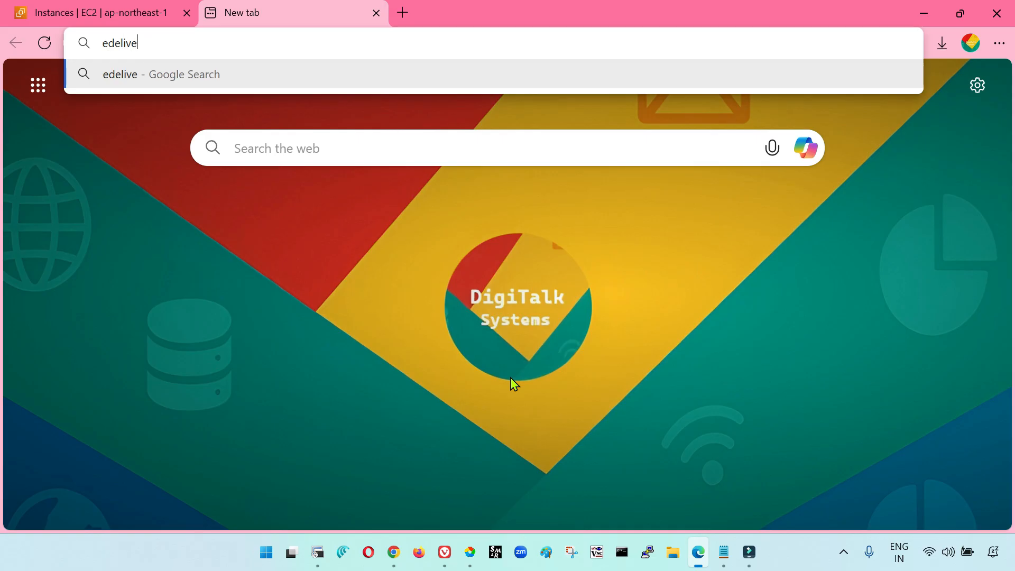
{"action": "type", "text": "ry.oracle.com"}
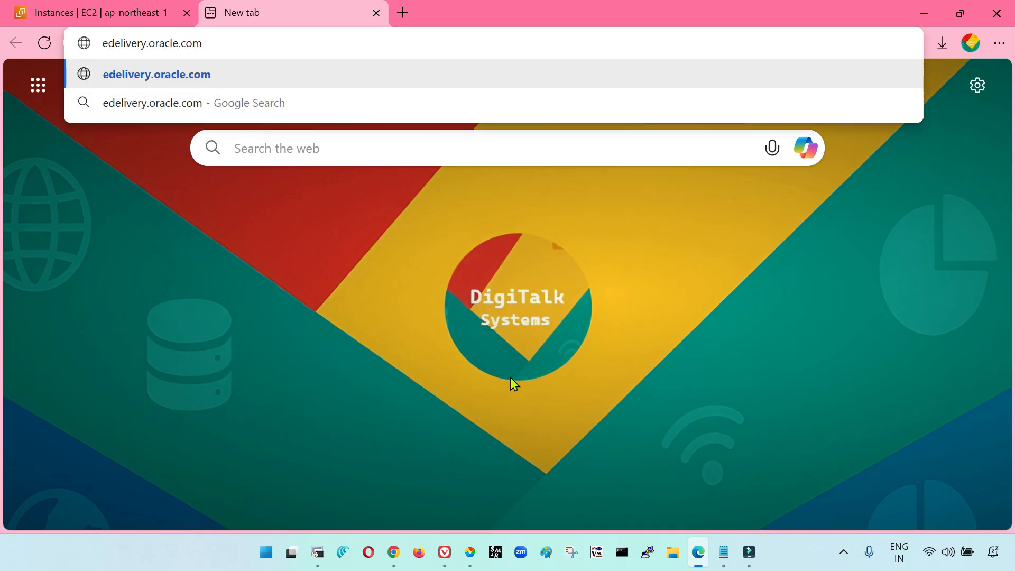
{"action": "key", "text": "Return"}
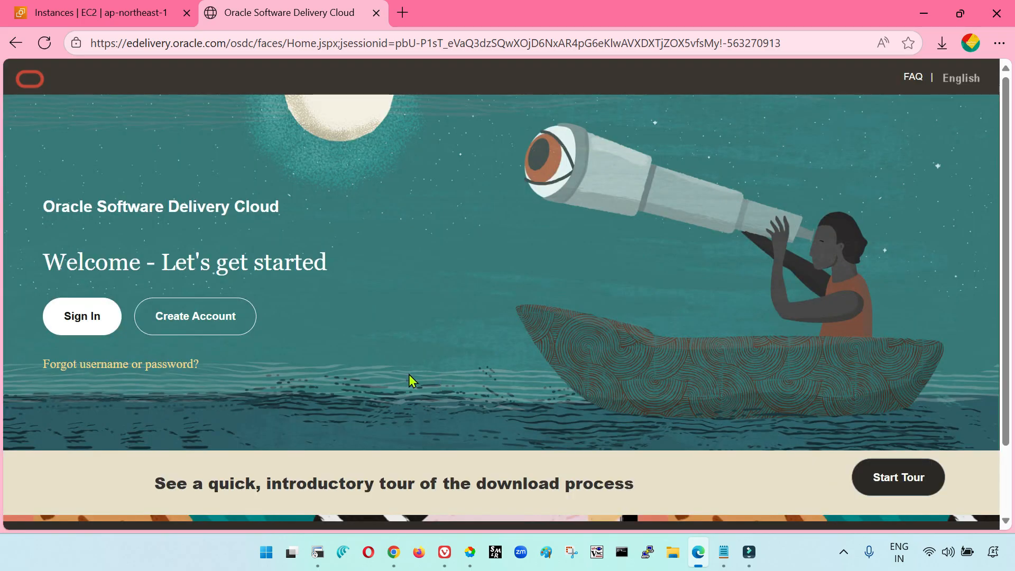
Sign in to Oracle Software Delivery Cloud with the account e-mail and password
{"action": "left_click", "coordinate": [95, 322]}
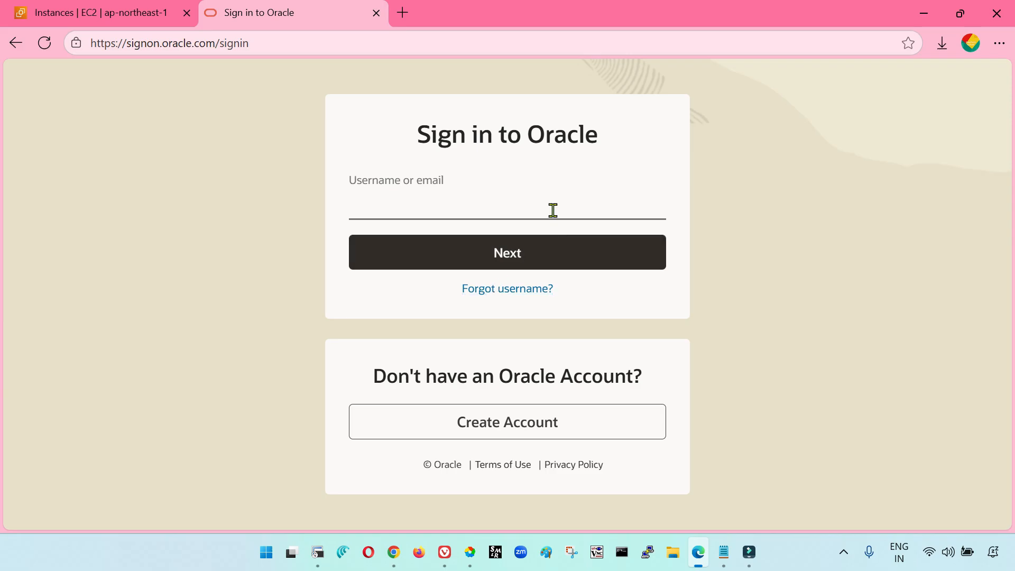
{"action": "key", "text": "Return"}
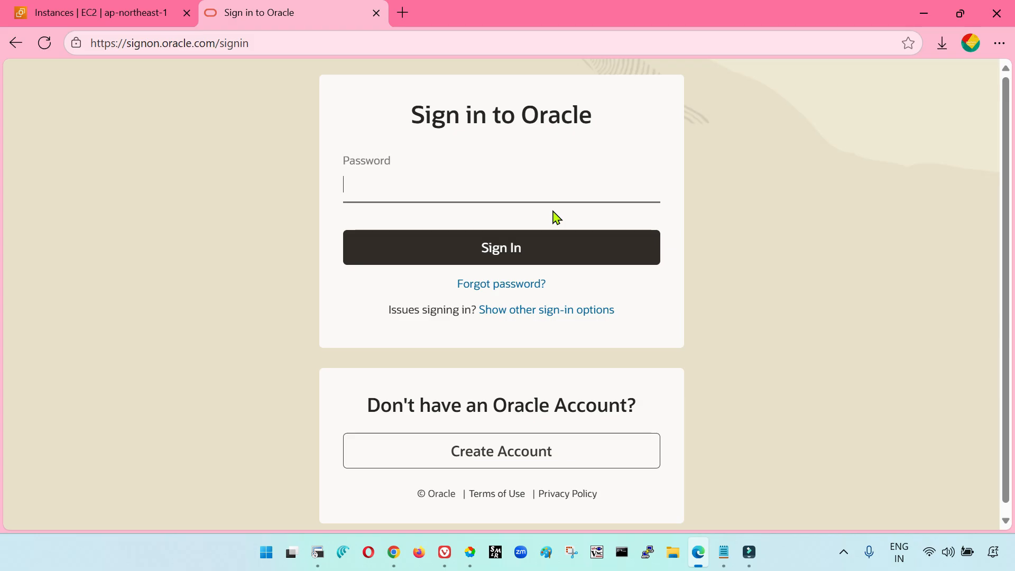
{"action": "type", "text": "•••••••••"}
{"action": "key", "text": "Return"}
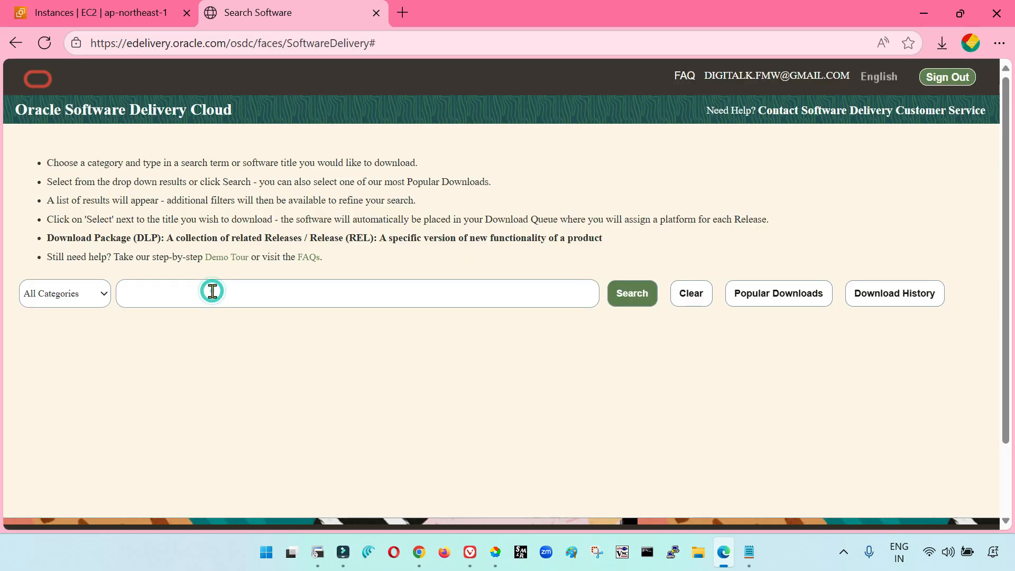
Search the software catalogue for Oracle Fusion Middleware Infrastructure and restrict the category to Release
{"action": "left_click", "coordinate": [213, 291]}
{"action": "type", "text": "Fus"}
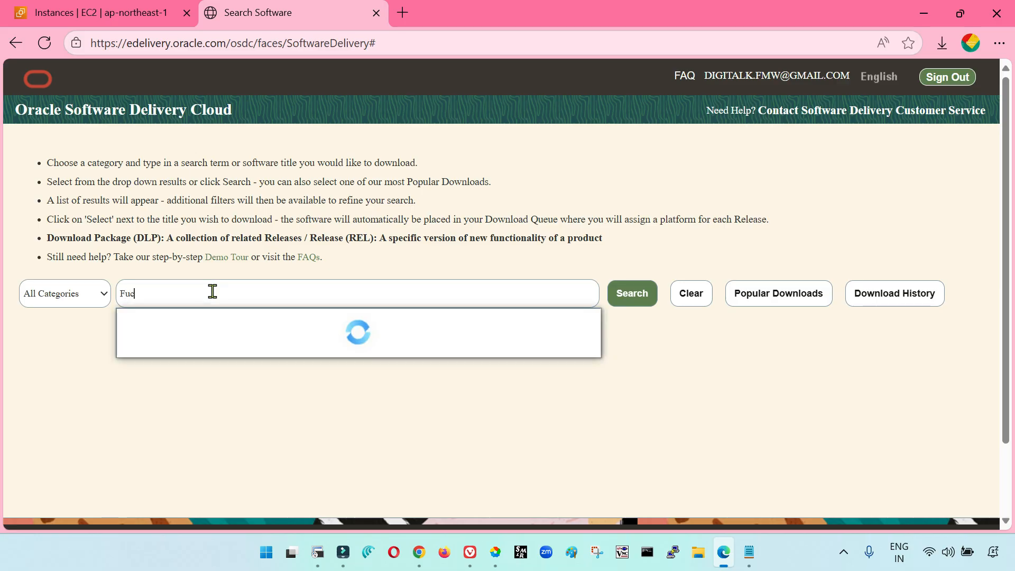
{"action": "type", "text": "sion"}
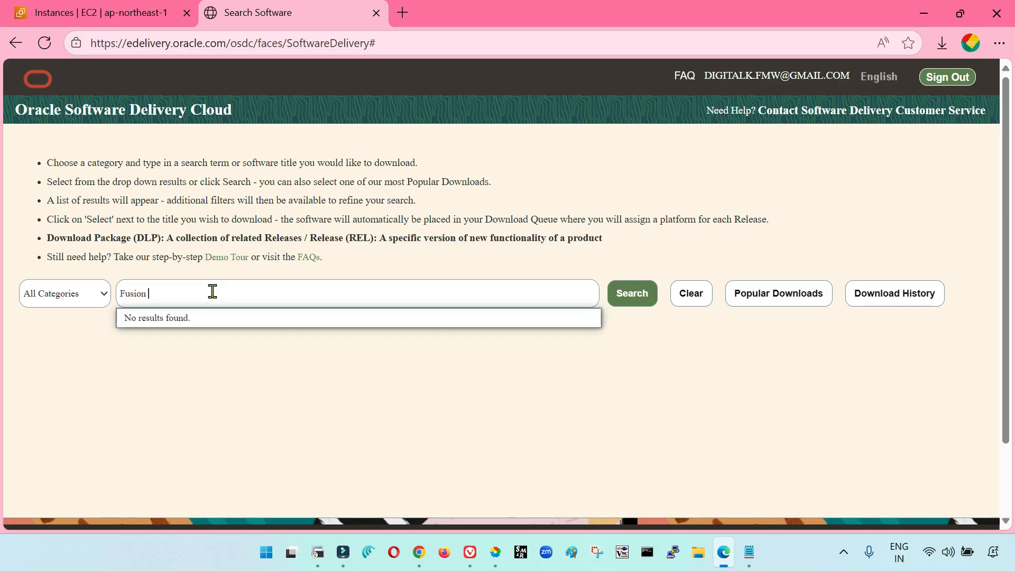
{"action": "type", "text": " Middleware"}
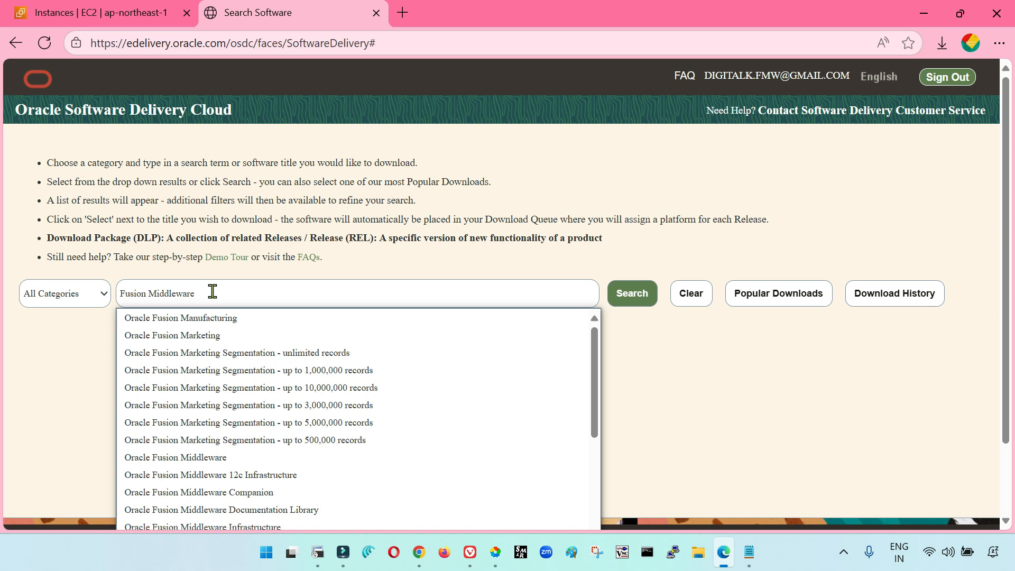
{"action": "type", "text": " Infra"}
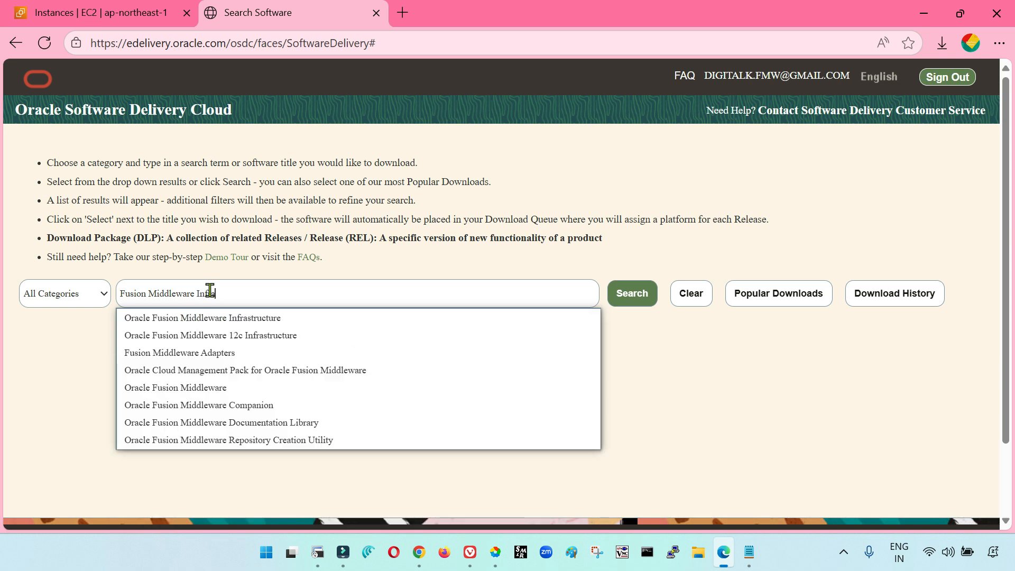
{"action": "left_click", "coordinate": [211, 319]}
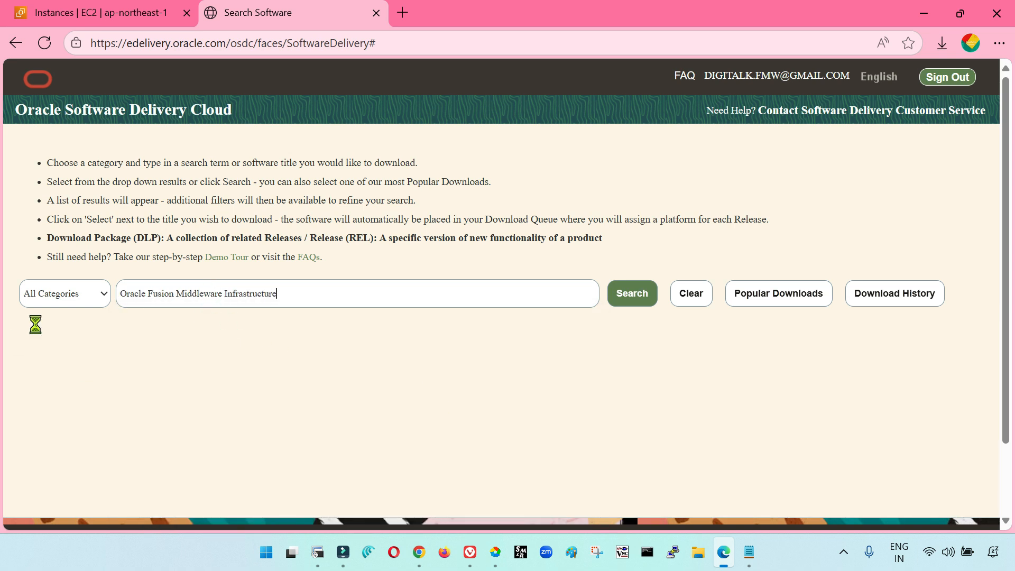
{"action": "left_click", "coordinate": [63, 299]}
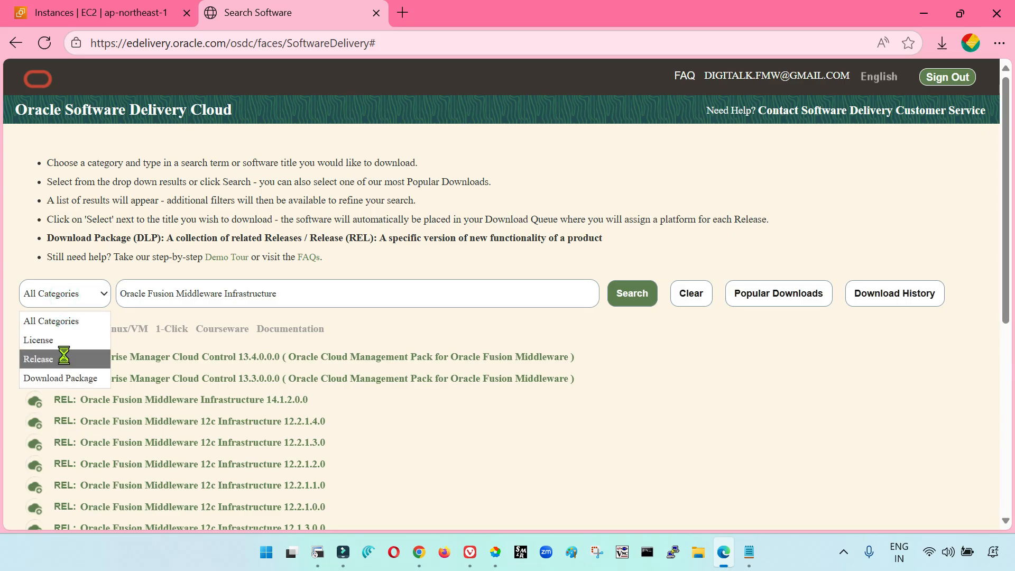
{"action": "left_click", "coordinate": [39, 359]}
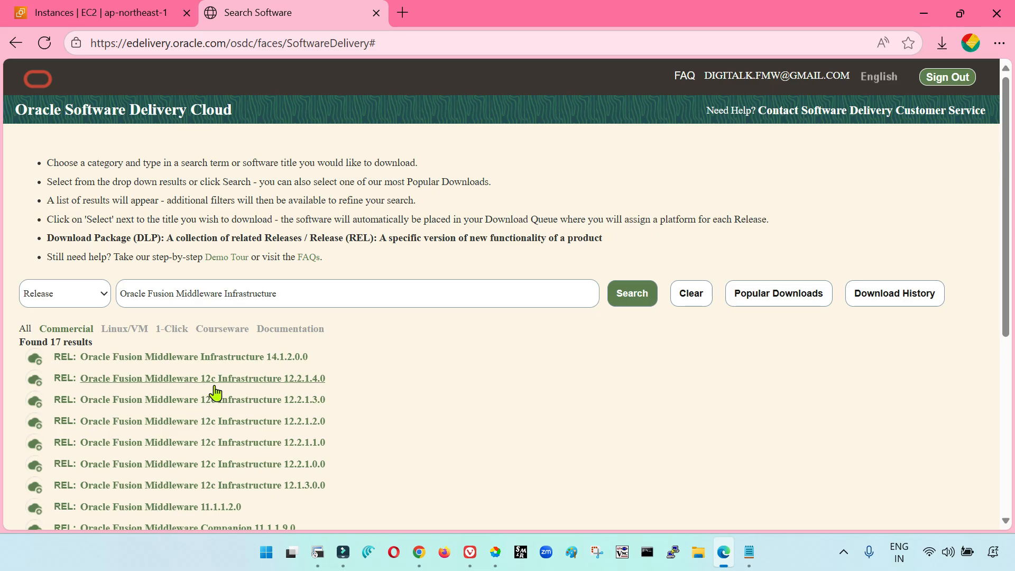
Add the Oracle Fusion Middleware Infrastructure 14.1.2.0.0 release to the download queue
{"action": "left_click", "coordinate": [288, 360]}
{"action": "scroll", "coordinate": [531, 413], "scroll_direction": "down", "scroll_amount": 3}
{"action": "scroll", "coordinate": [529, 442], "scroll_direction": "up", "scroll_amount": 4}
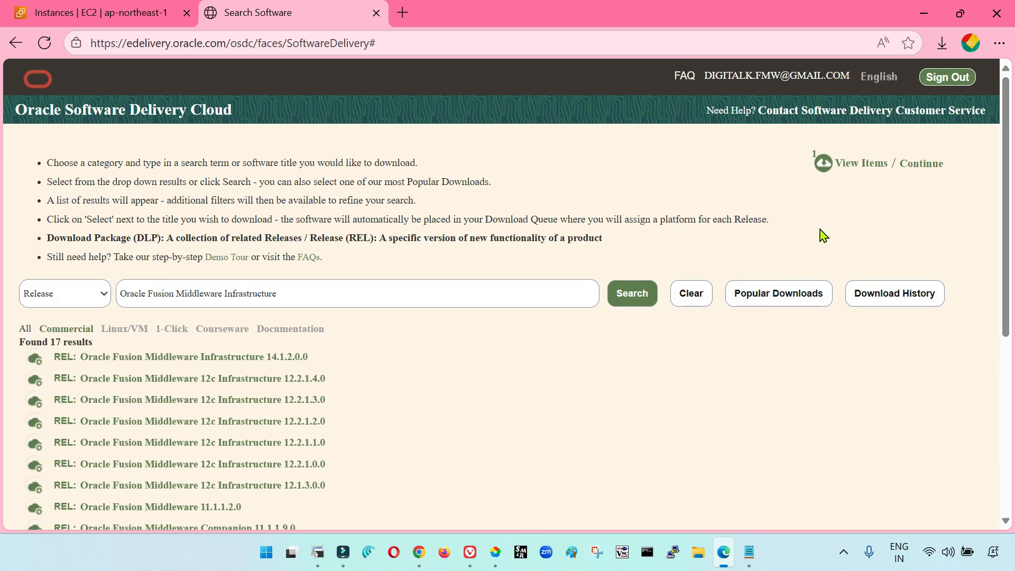
{"action": "left_click", "coordinate": [915, 165]}
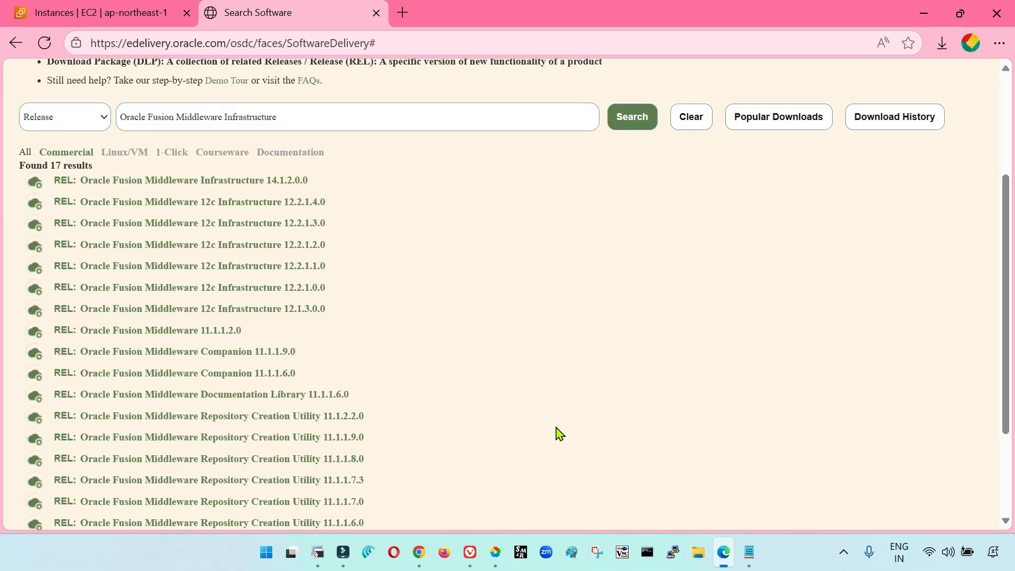
Replace the search term with JDK and list the Oracle JDK releases
{"action": "scroll", "coordinate": [560, 434], "scroll_direction": "up", "scroll_amount": 3}
{"action": "triple_click", "coordinate": [309, 300]}
{"action": "type", "text": "JDK"}
{"action": "left_click", "coordinate": [140, 316]}
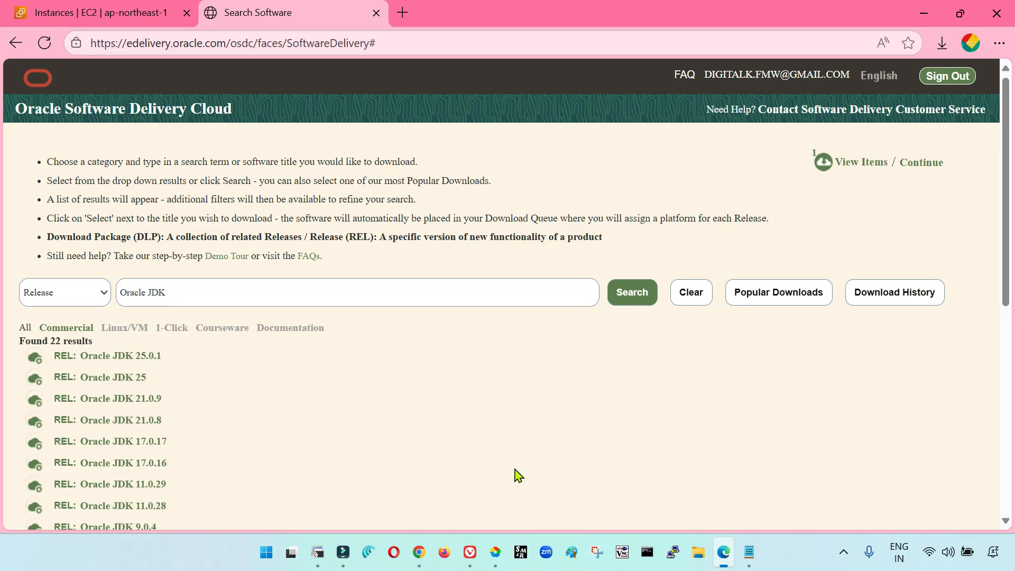
Add the Oracle JDK 21.0.9 release to the download queue
{"action": "scroll", "coordinate": [518, 475], "scroll_direction": "down", "scroll_amount": 3}
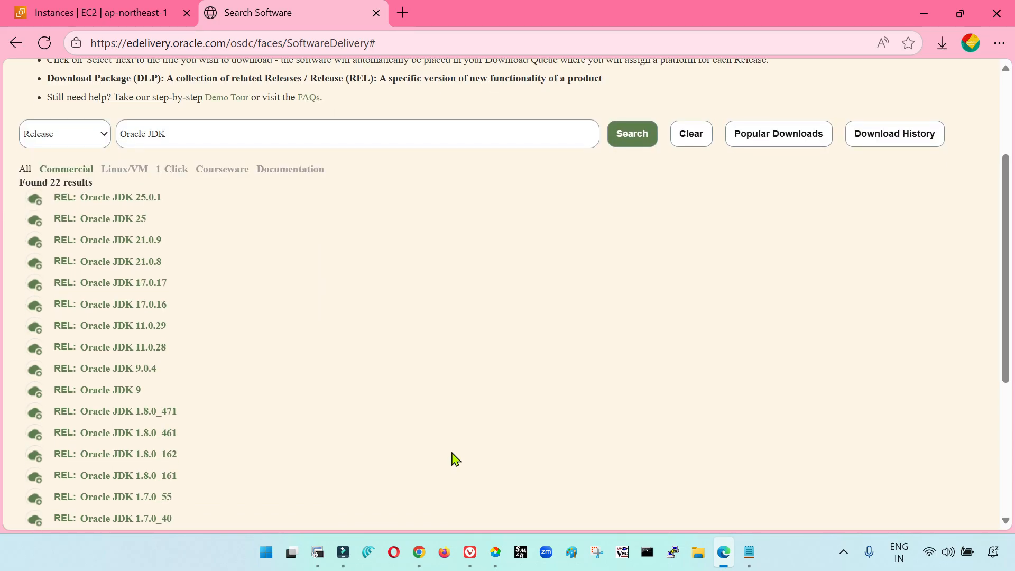
{"action": "scroll", "coordinate": [456, 460], "scroll_direction": "down", "scroll_amount": 2}
{"action": "scroll", "coordinate": [456, 459], "scroll_direction": "up", "scroll_amount": 2}
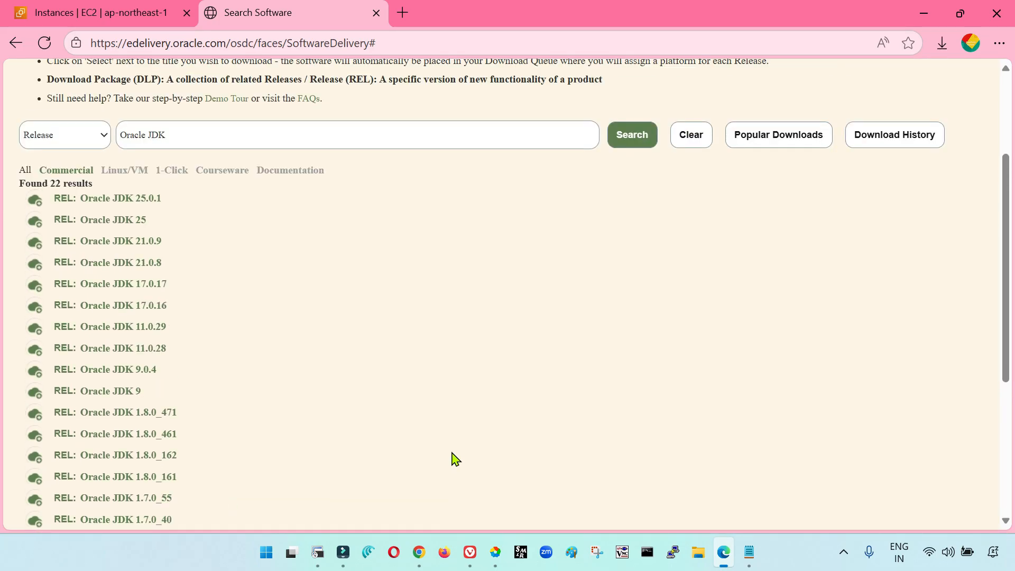
{"action": "left_click", "coordinate": [147, 245]}
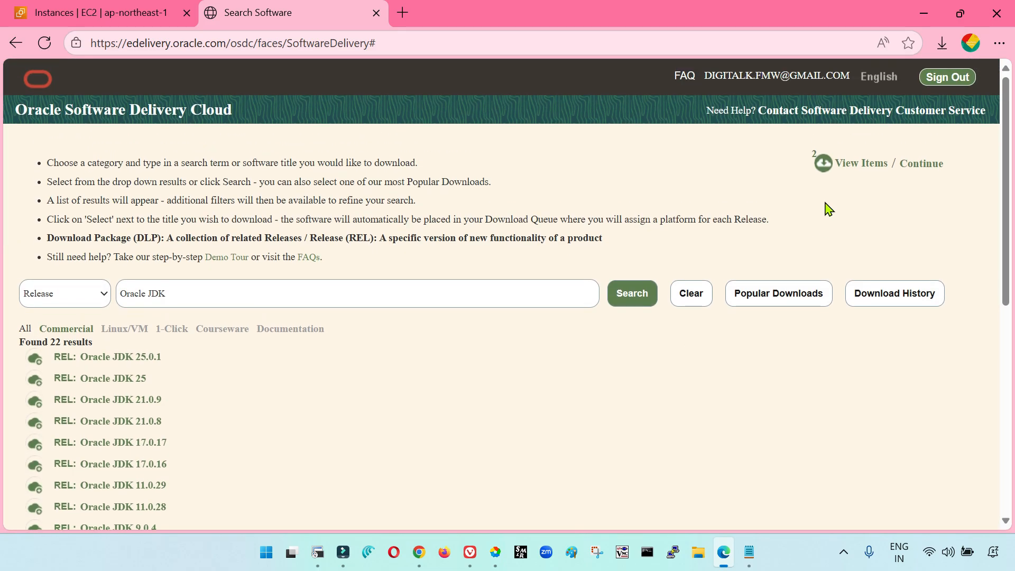
Review the items in the download queue and continue to the platform selection
{"action": "left_click", "coordinate": [852, 163]}
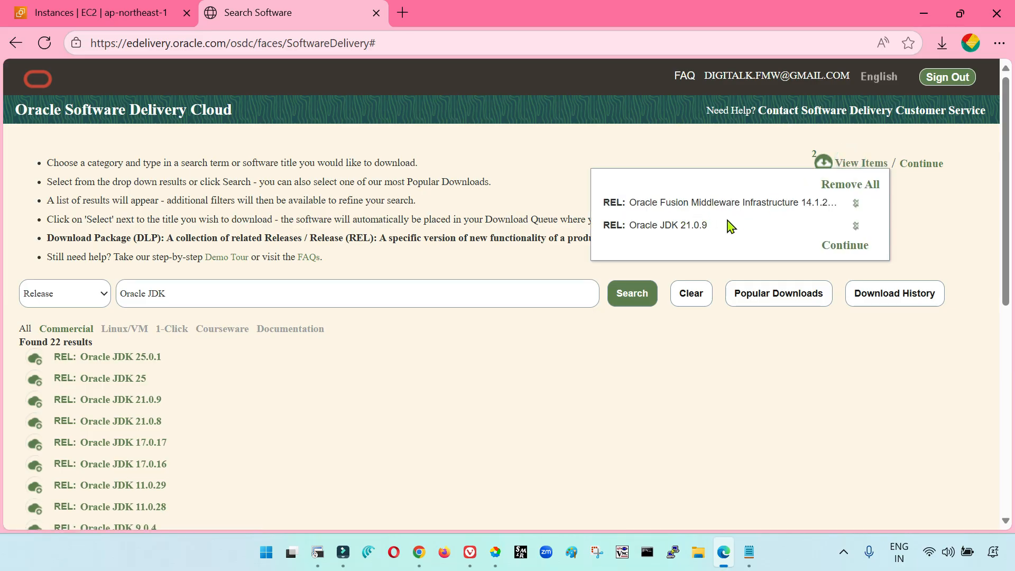
{"action": "left_click", "coordinate": [710, 349]}
{"action": "left_click", "coordinate": [931, 167]}
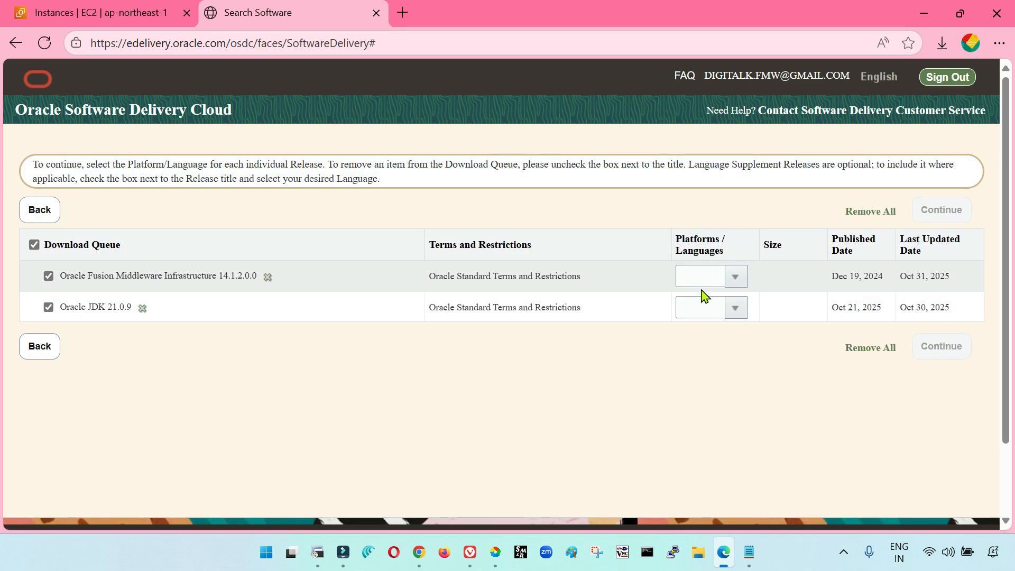
Set the platform to Linux x86-64 for both Oracle Fusion Middleware Infrastructure 14.1.2.0.0 and Oracle JDK 21.0.9
{"action": "left_click", "coordinate": [736, 276]}
{"action": "left_click", "coordinate": [707, 324]}
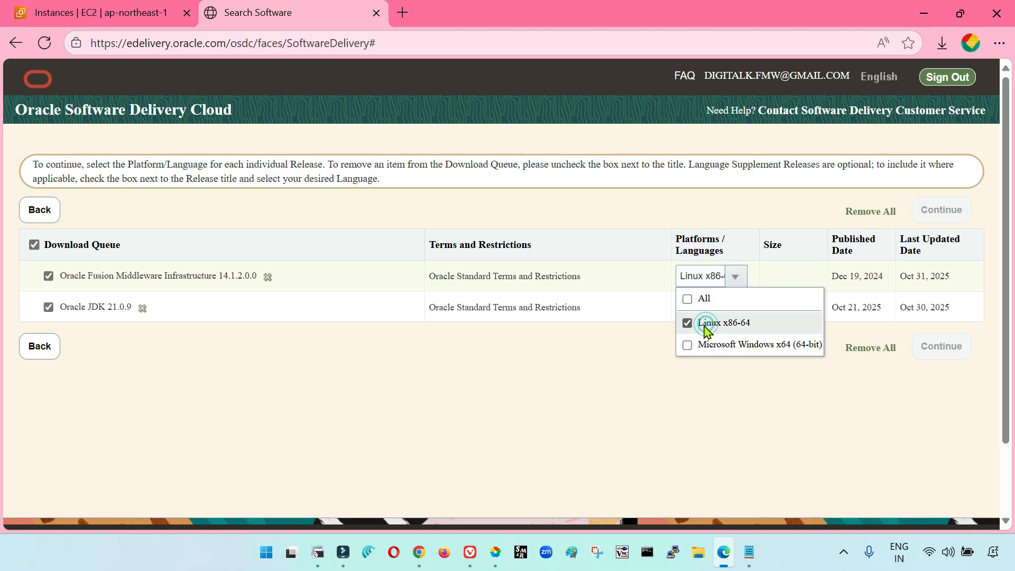
{"action": "left_click", "coordinate": [744, 305]}
{"action": "left_click", "coordinate": [734, 305]}
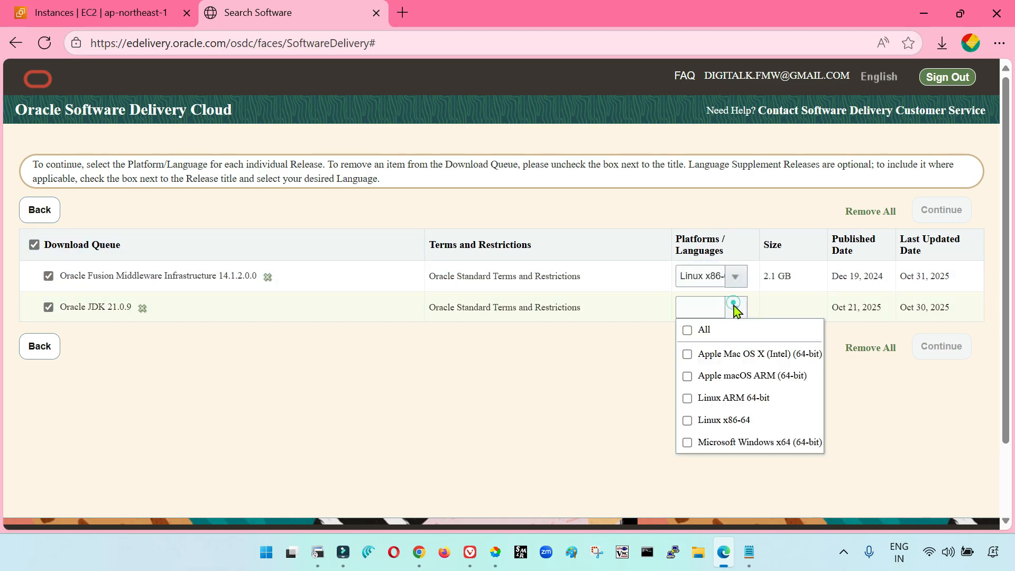
{"action": "left_click", "coordinate": [708, 422]}
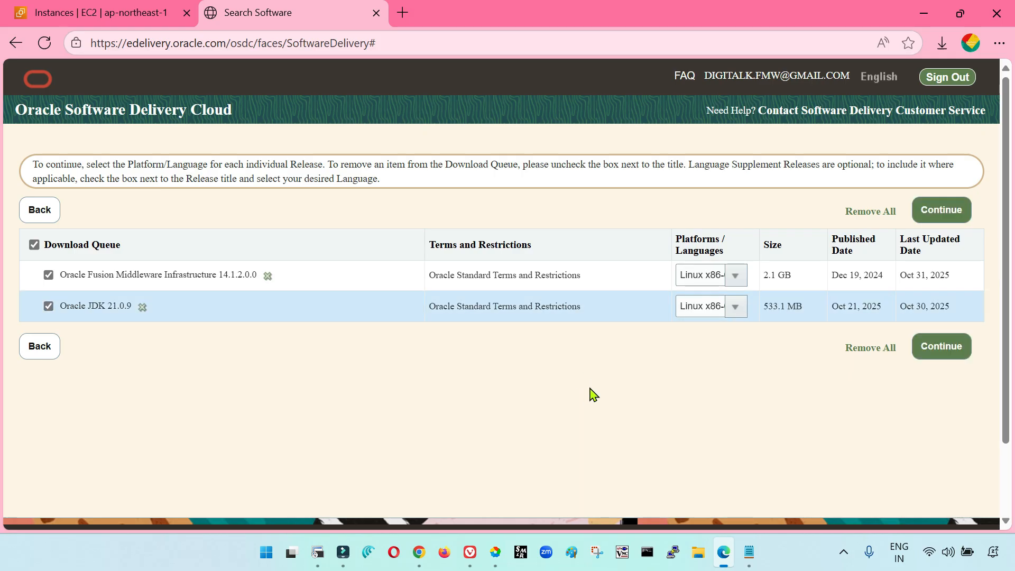
Continue to the license agreements, accept the Oracle Standard Terms and Restrictions and proceed to the file list
{"action": "left_click", "coordinate": [944, 349]}
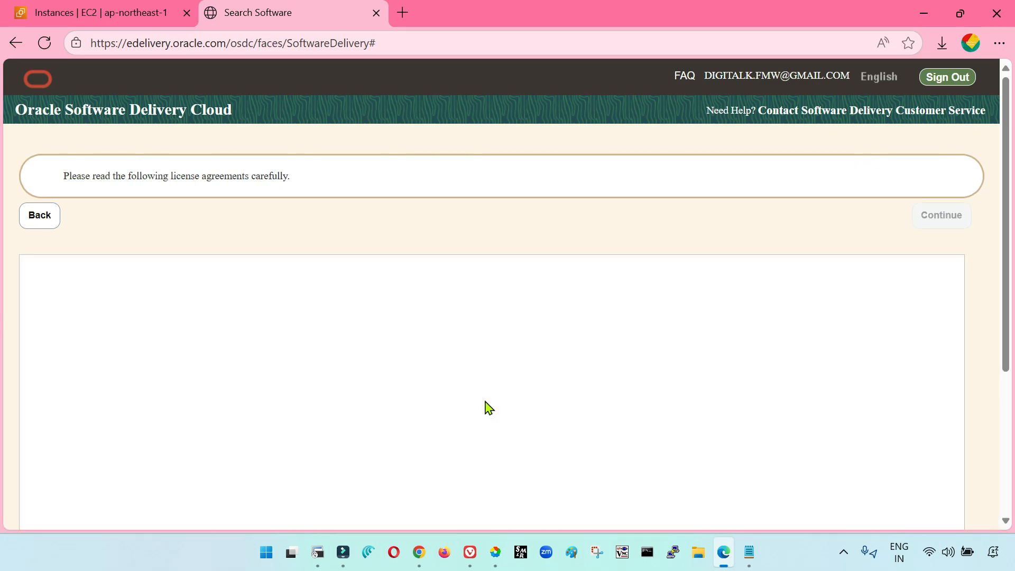
{"action": "scroll", "coordinate": [486, 408], "scroll_direction": "down", "scroll_amount": 5}
{"action": "left_click", "coordinate": [26, 367]}
{"action": "left_click", "coordinate": [942, 390]}
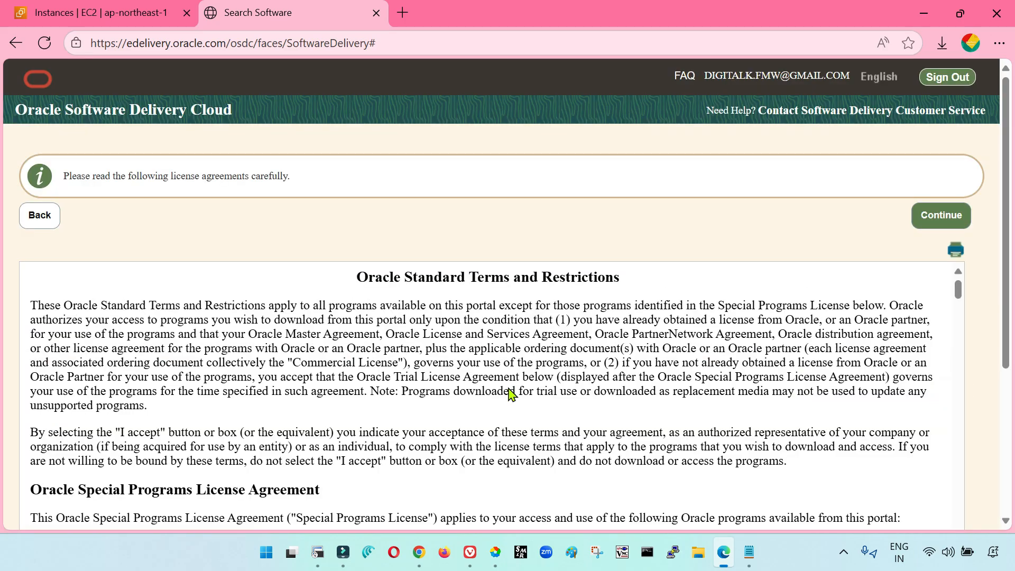
{"action": "scroll", "coordinate": [510, 393], "scroll_direction": "down", "scroll_amount": 2}
{"action": "scroll", "coordinate": [525, 405], "scroll_direction": "up", "scroll_amount": 1}
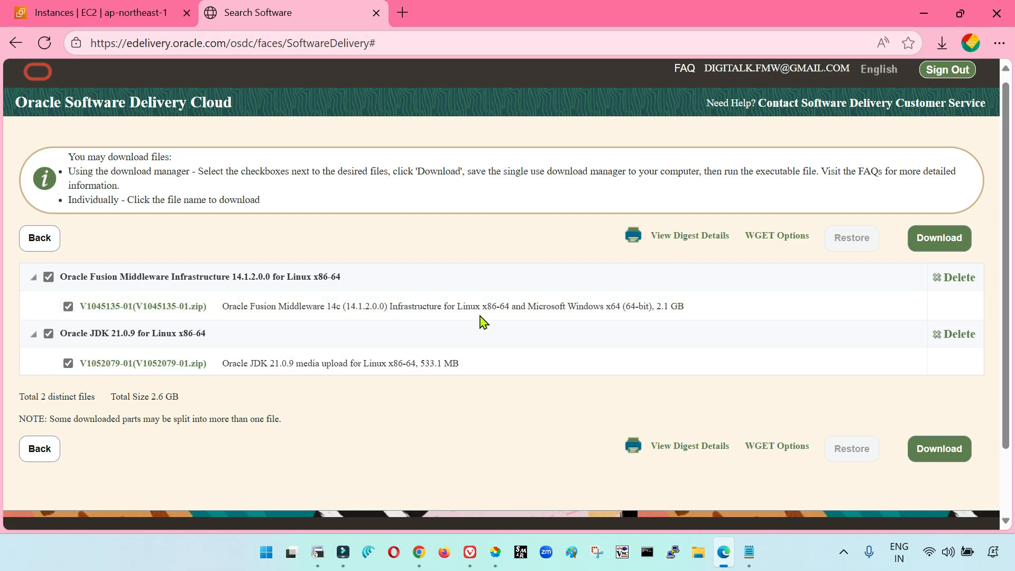
Download and launch the Oracle Download Manager for the two selected files, and close it without starting the transfer
{"action": "left_click", "coordinate": [941, 241]}
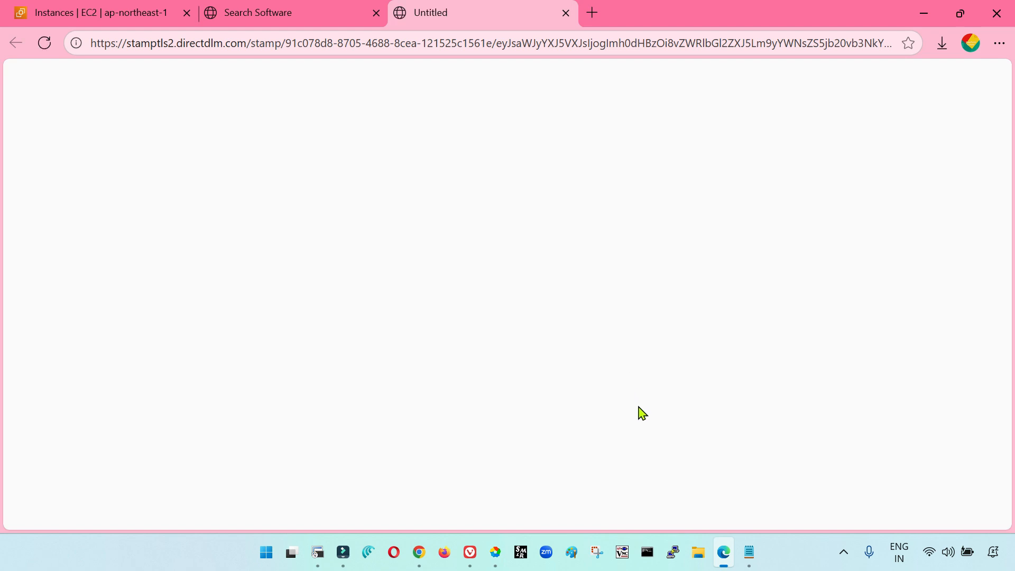
{"action": "left_click", "coordinate": [830, 137]}
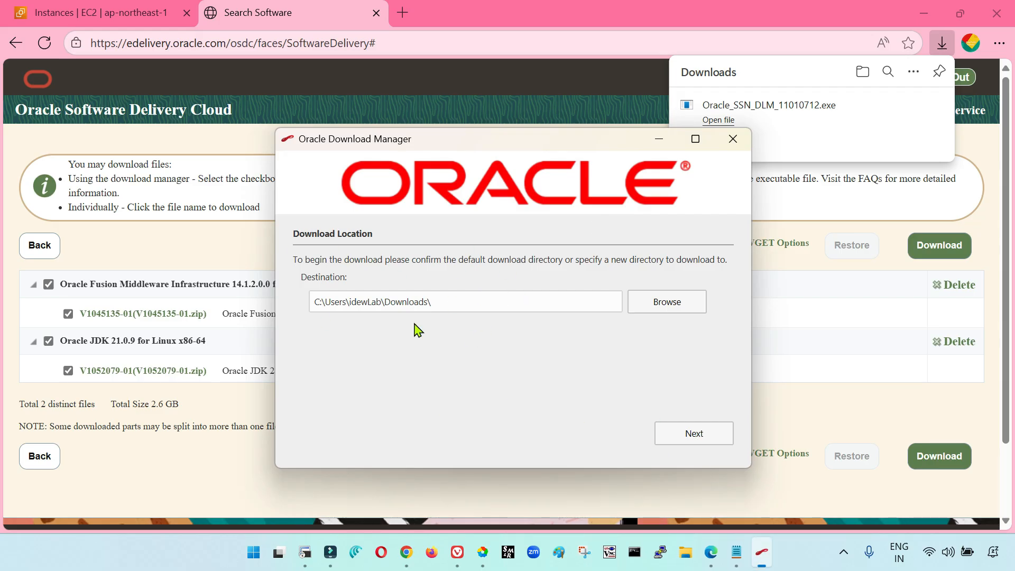
{"action": "left_click", "coordinate": [733, 139]}
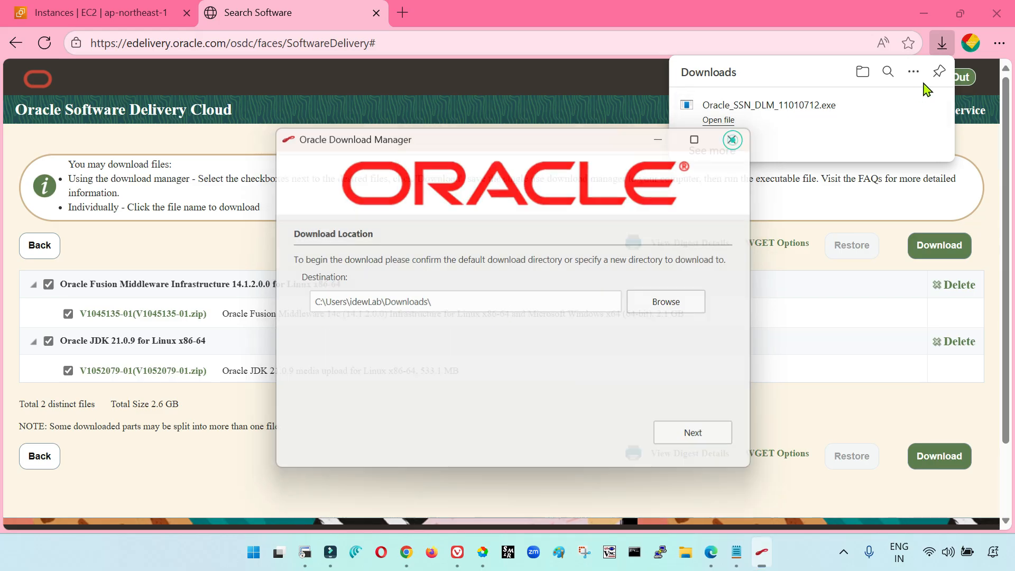
{"action": "left_click", "coordinate": [543, 411]}
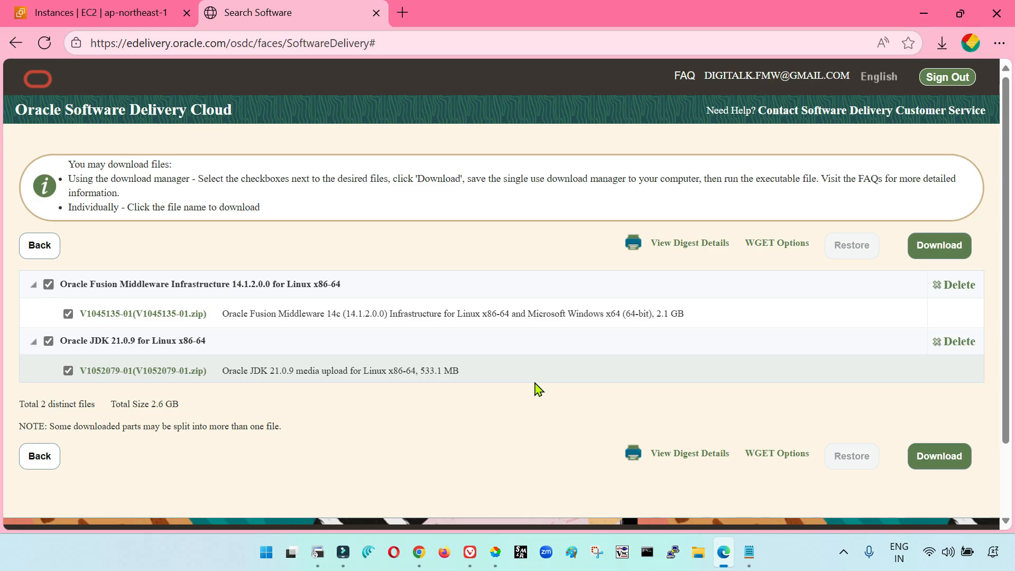
Download the WGET .sh script for the two selected files
{"action": "left_click", "coordinate": [770, 249]}
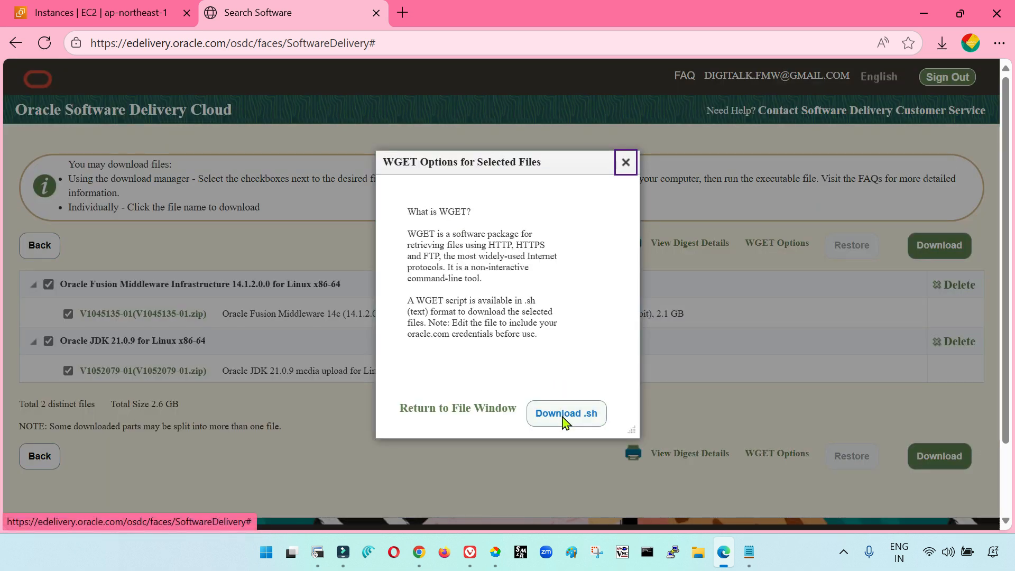
{"action": "left_click", "coordinate": [570, 418]}
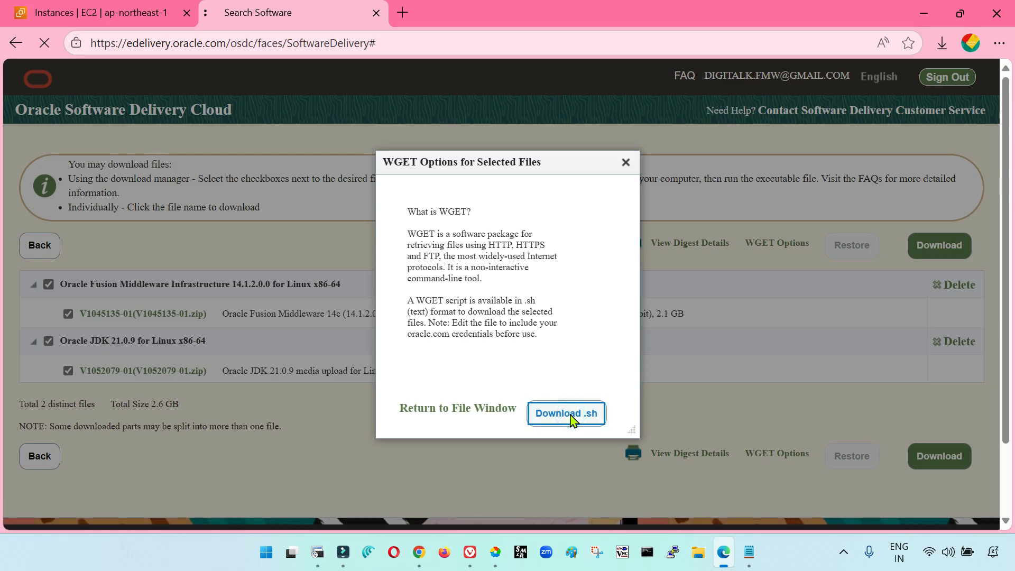
Open the downloaded wget.sh script in Notepad and look through its contents to the cleanup section
{"action": "left_click", "coordinate": [825, 122]}
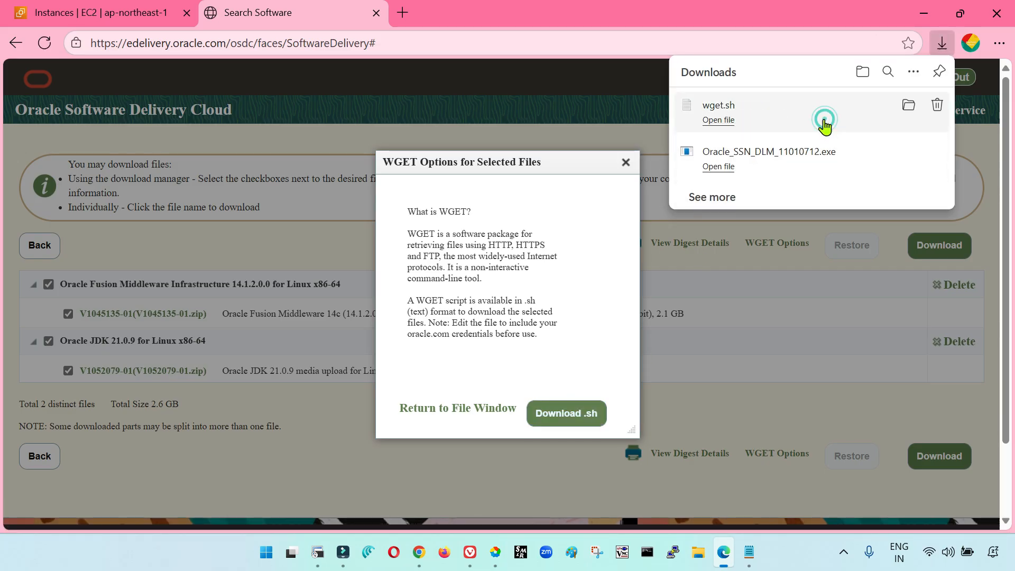
{"action": "left_click", "coordinate": [719, 121]}
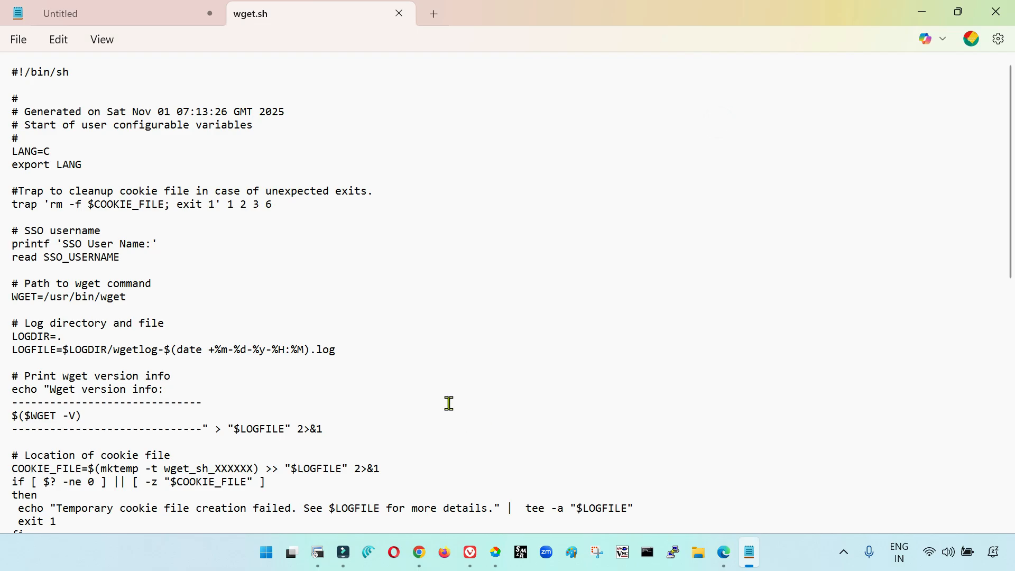
{"action": "scroll", "coordinate": [449, 403], "scroll_direction": "down", "scroll_amount": 3}
{"action": "key", "text": "ctrl+a"}
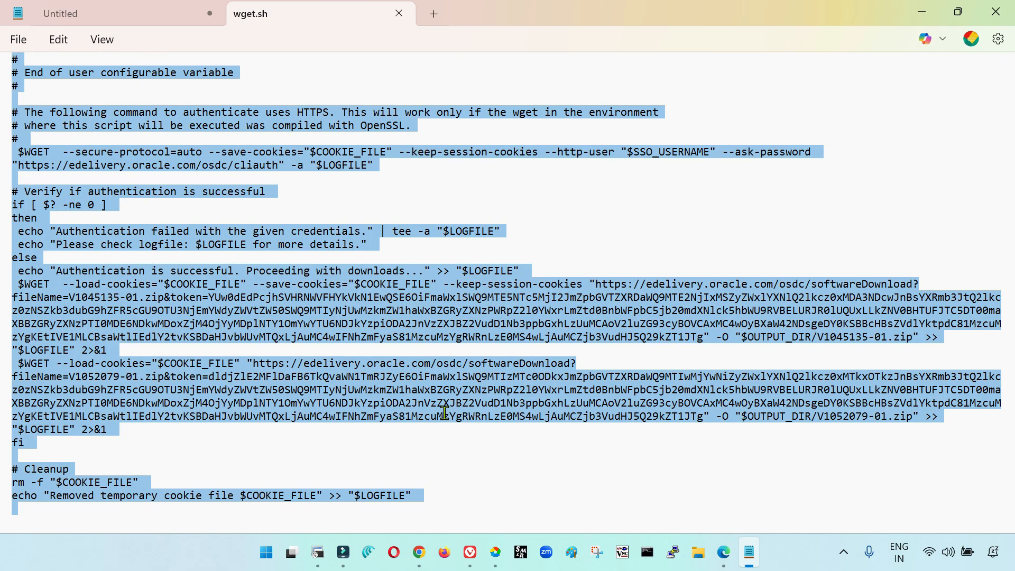
{"action": "left_click", "coordinate": [445, 414]}
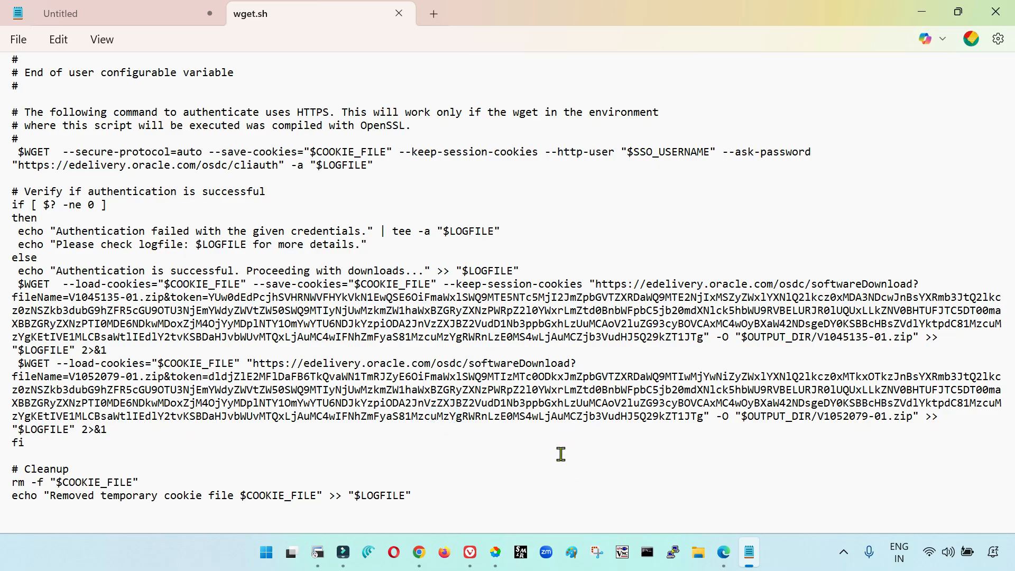
Return to the browser, close the WGET options, and start the stopped DBnode instance in the EC2 console
{"action": "left_click", "coordinate": [722, 551]}
{"action": "left_click", "coordinate": [626, 163]}
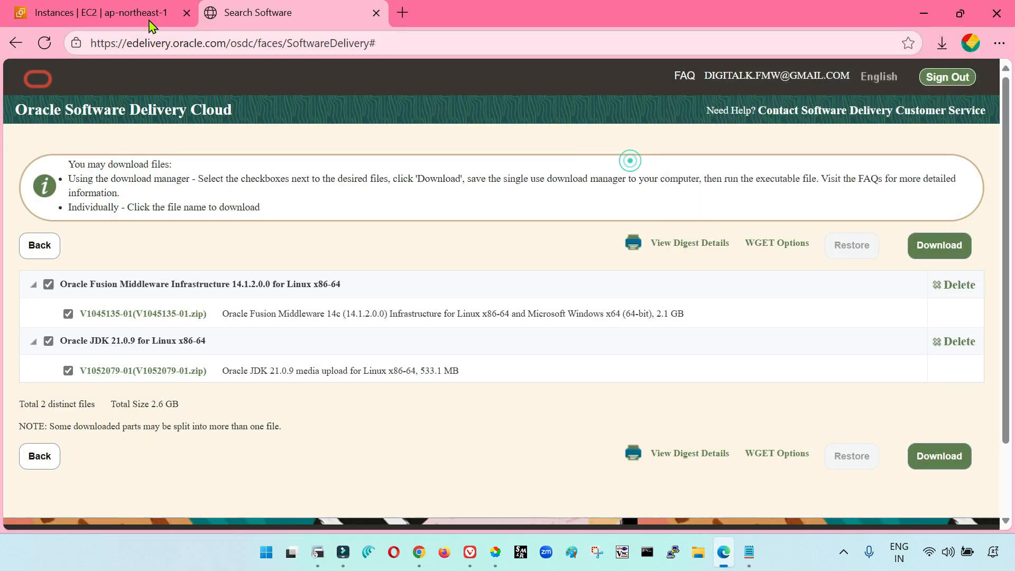
{"action": "left_click", "coordinate": [101, 13]}
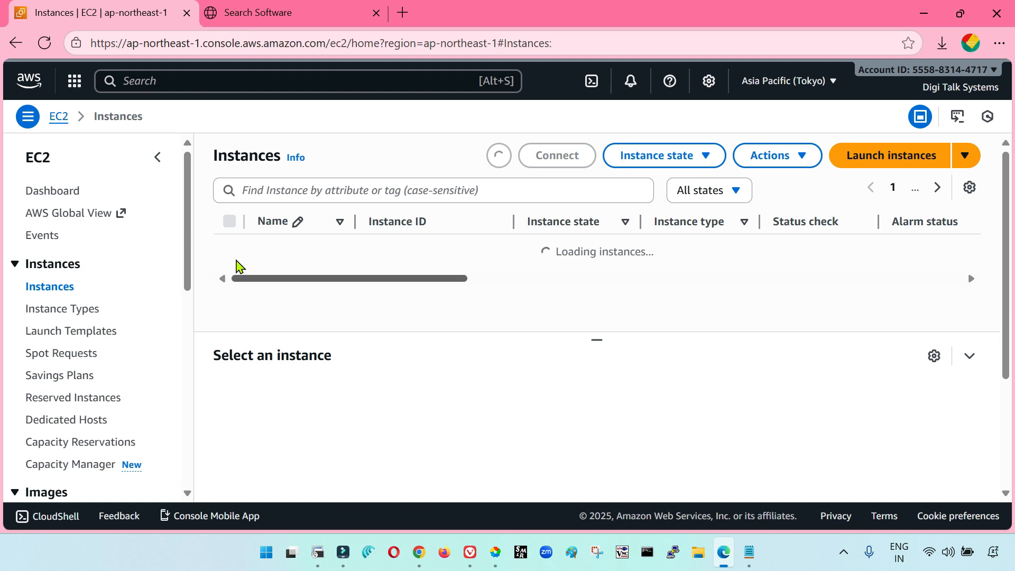
{"action": "left_click", "coordinate": [229, 248]}
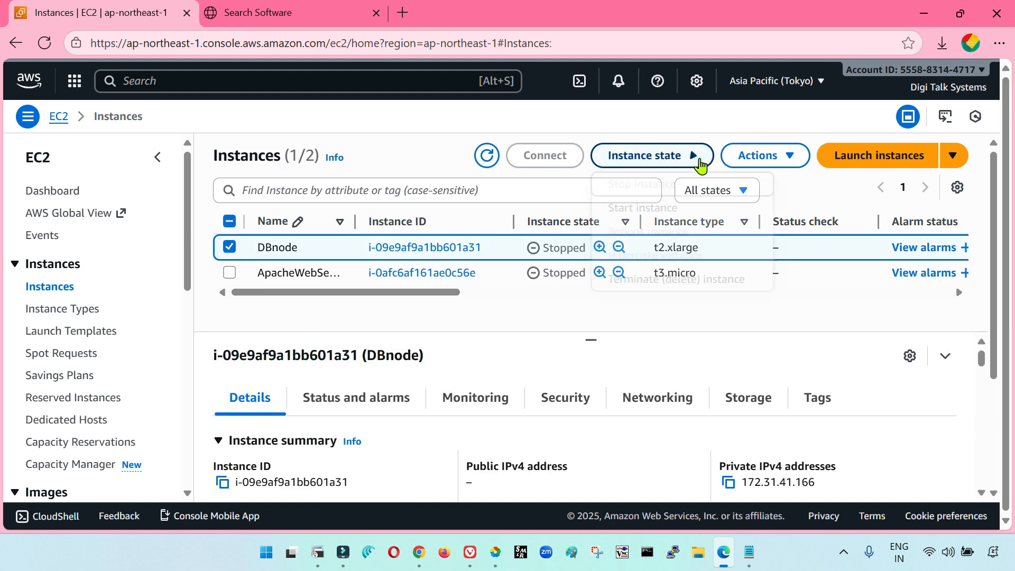
{"action": "left_click", "coordinate": [697, 161]}
{"action": "left_click", "coordinate": [535, 366]}
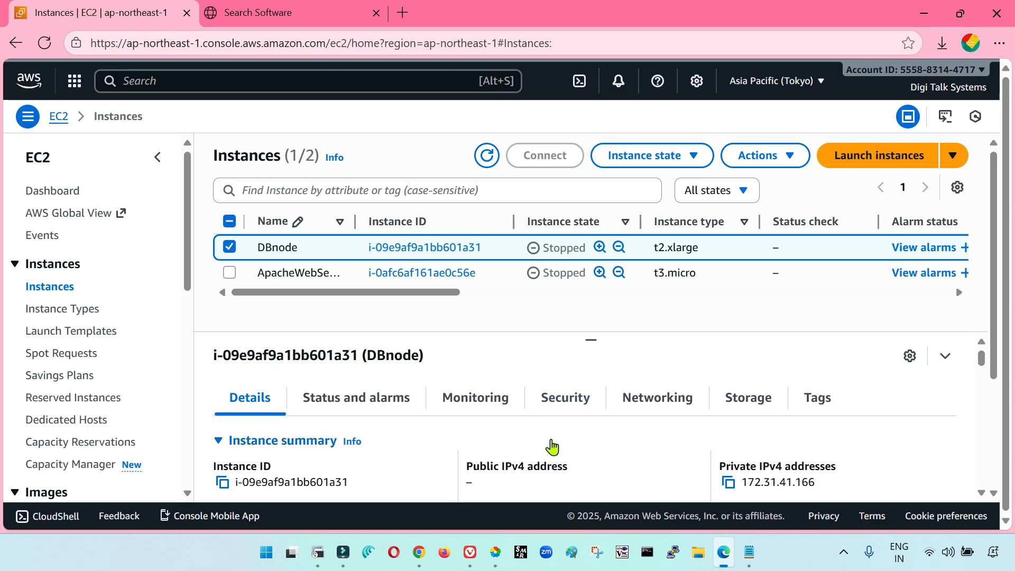
{"action": "left_click", "coordinate": [949, 159]}
{"action": "left_click", "coordinate": [229, 248]}
{"action": "left_click", "coordinate": [229, 248]}
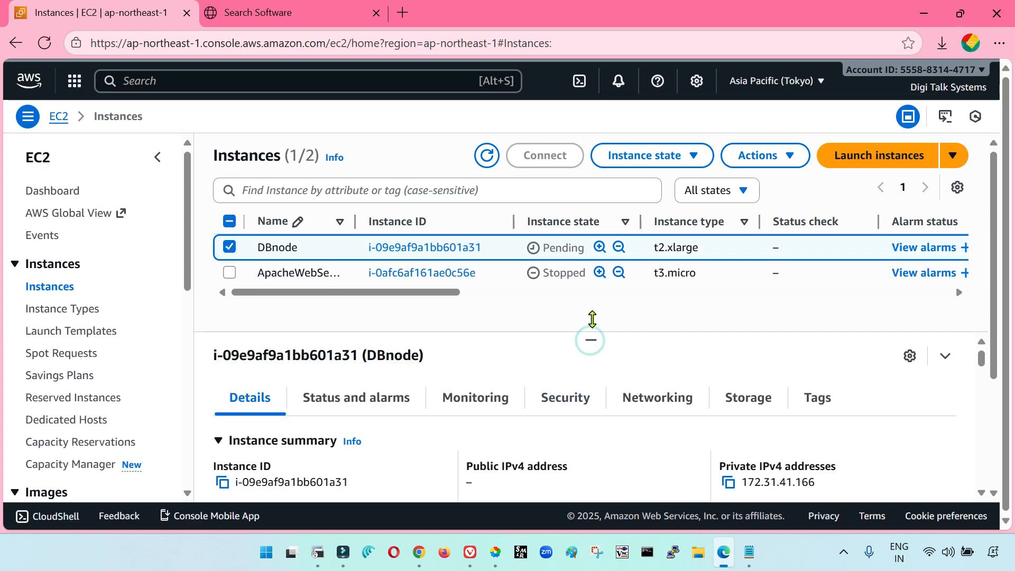
{"action": "scroll", "coordinate": [563, 443], "scroll_direction": "down", "scroll_amount": 2}
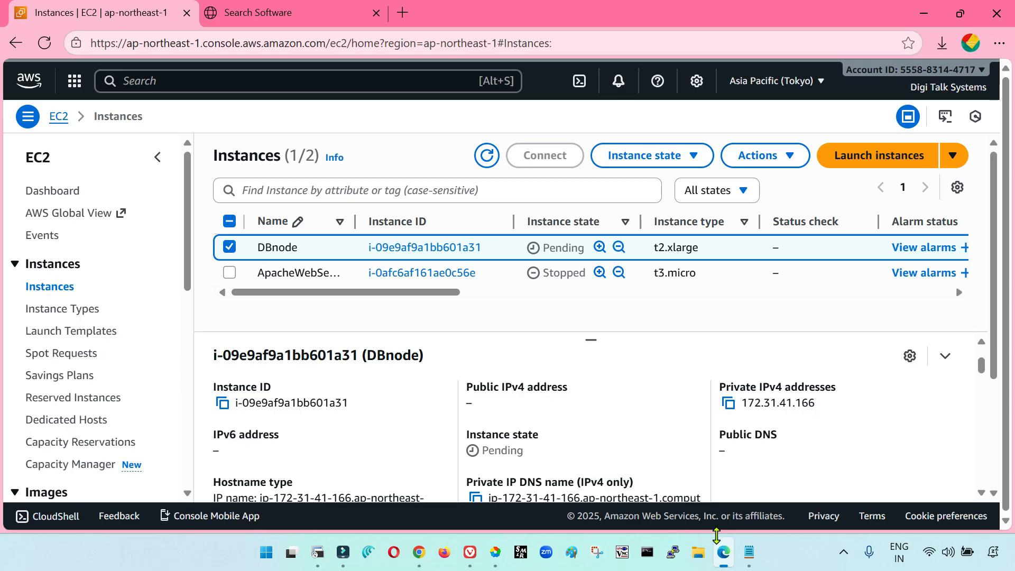
Review the wget.sh script in Notepad, from its configurable variables to the authentication and download commands
{"action": "left_click", "coordinate": [749, 553]}
{"action": "scroll", "coordinate": [421, 405], "scroll_direction": "up", "scroll_amount": 12}
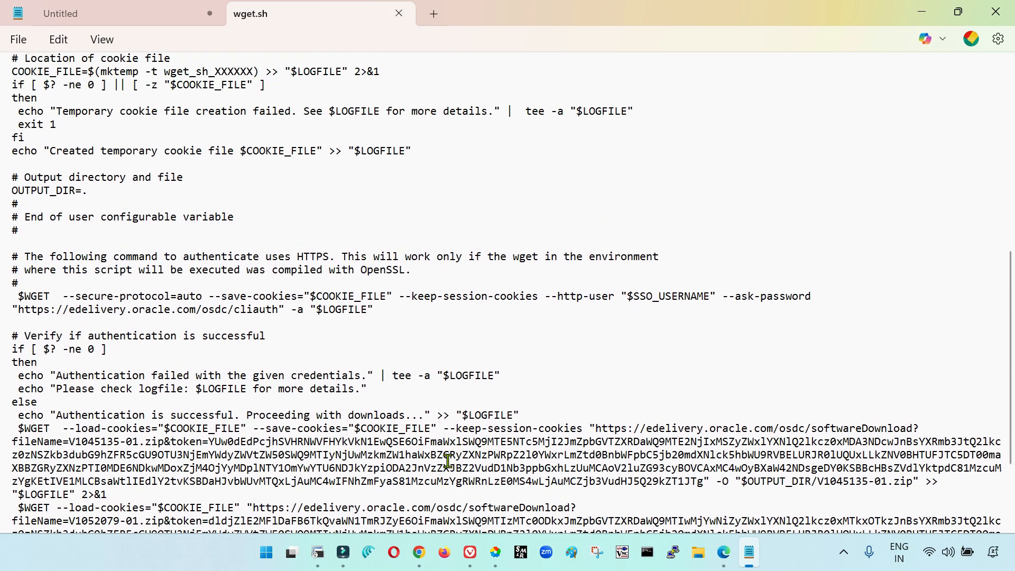
{"action": "scroll", "coordinate": [448, 461], "scroll_direction": "down", "scroll_amount": 7}
{"action": "scroll", "coordinate": [449, 460], "scroll_direction": "down", "scroll_amount": 4}
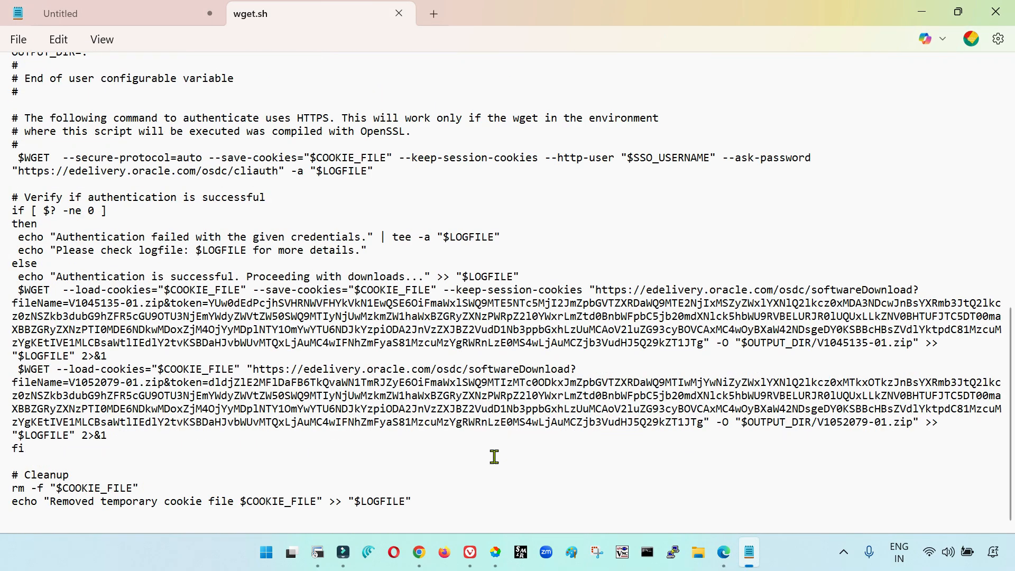
{"action": "scroll", "coordinate": [495, 457], "scroll_direction": "up", "scroll_amount": 15}
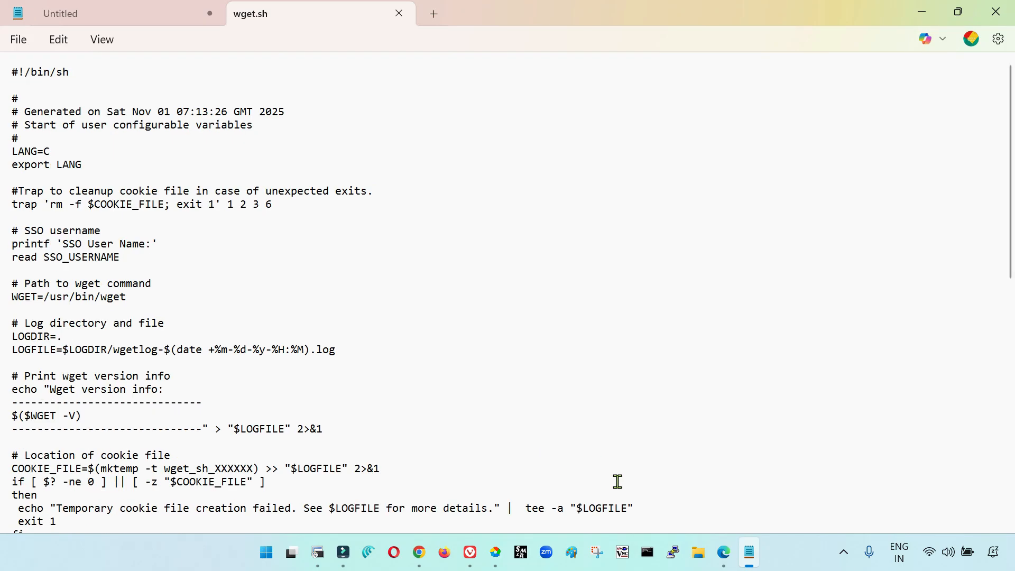
Return to the EC2 instances in the browser and copy the DBnode instance's public IPv4 address
{"action": "left_click", "coordinate": [724, 556]}
{"action": "left_click", "coordinate": [230, 248]}
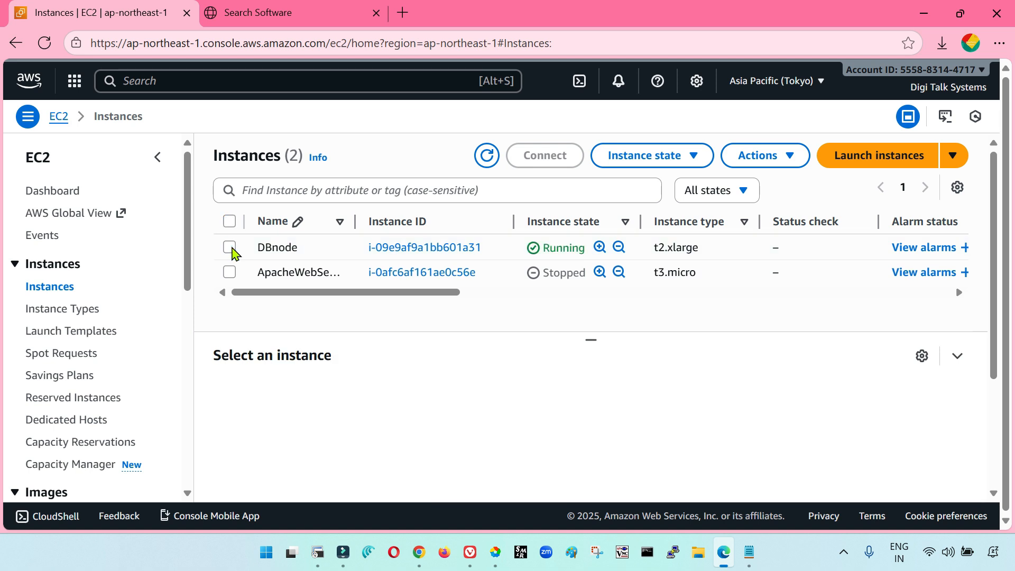
{"action": "left_click", "coordinate": [230, 247]}
{"action": "left_click", "coordinate": [475, 482]}
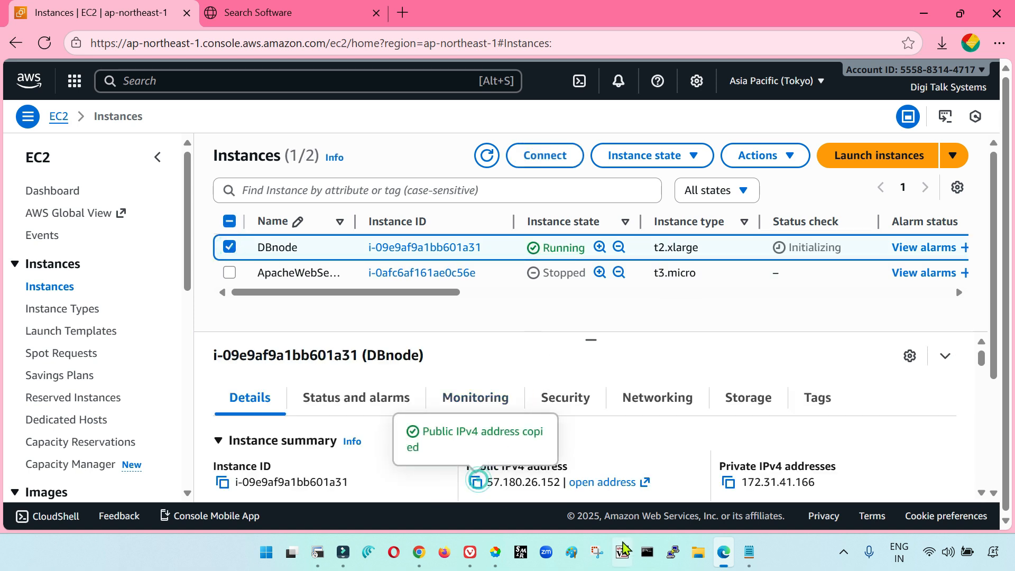
Connect to 57.180.26.152 with the saved DBNode session in PuTTY, accepting the host key, and log in as oracle with the account password
{"action": "left_click", "coordinate": [674, 553]}
{"action": "left_click", "coordinate": [508, 329]}
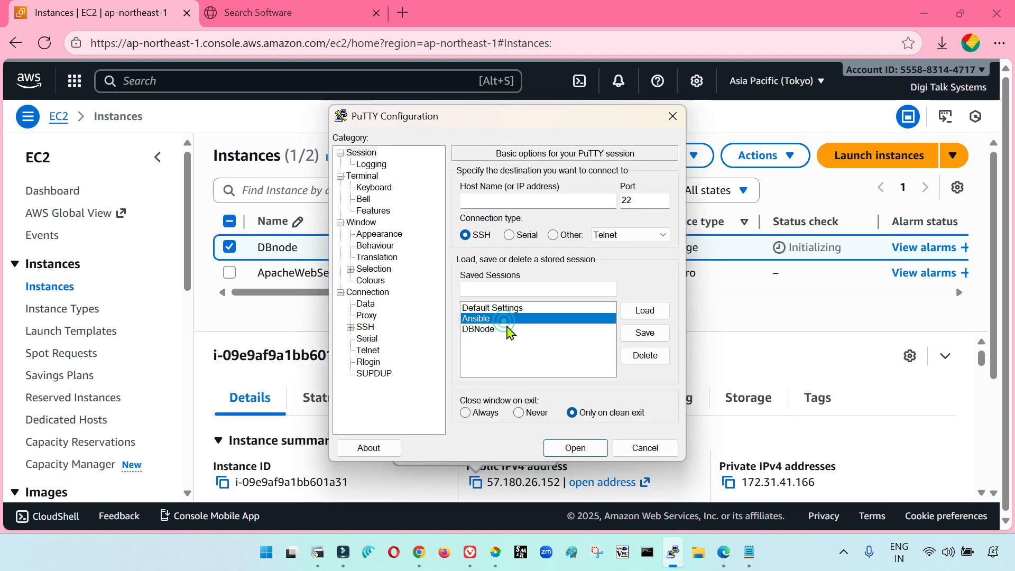
{"action": "left_click", "coordinate": [646, 310]}
{"action": "key", "text": "ctrl+v"}
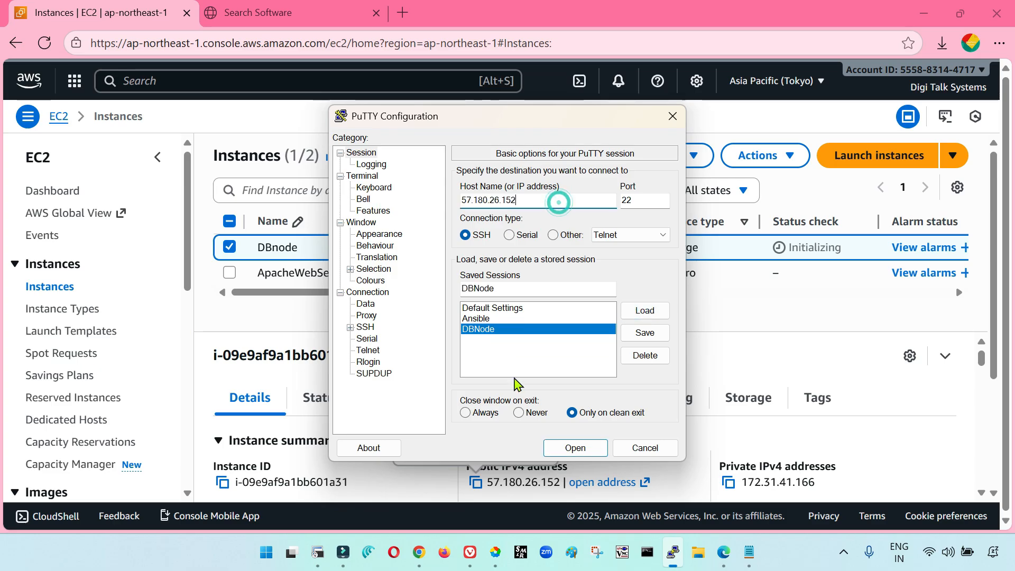
{"action": "left_click", "coordinate": [575, 447]}
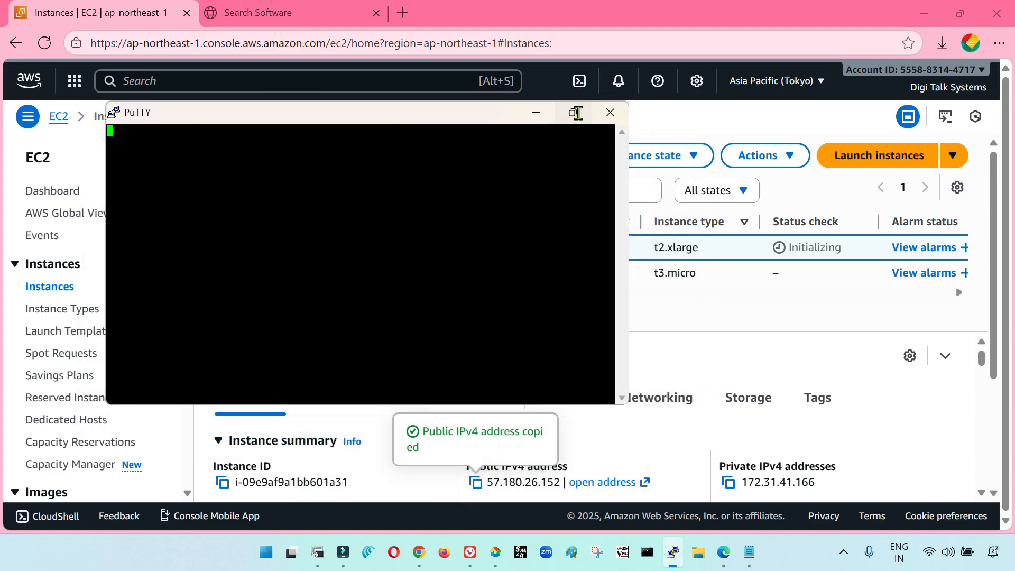
{"action": "left_click", "coordinate": [573, 112]}
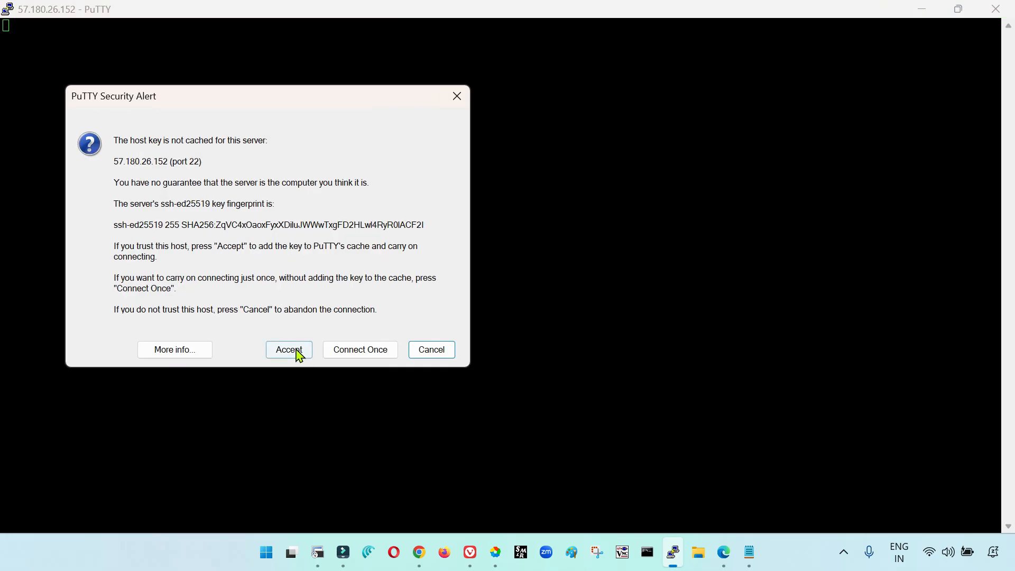
{"action": "left_click", "coordinate": [296, 348]}
{"action": "type", "text": "oracle"}
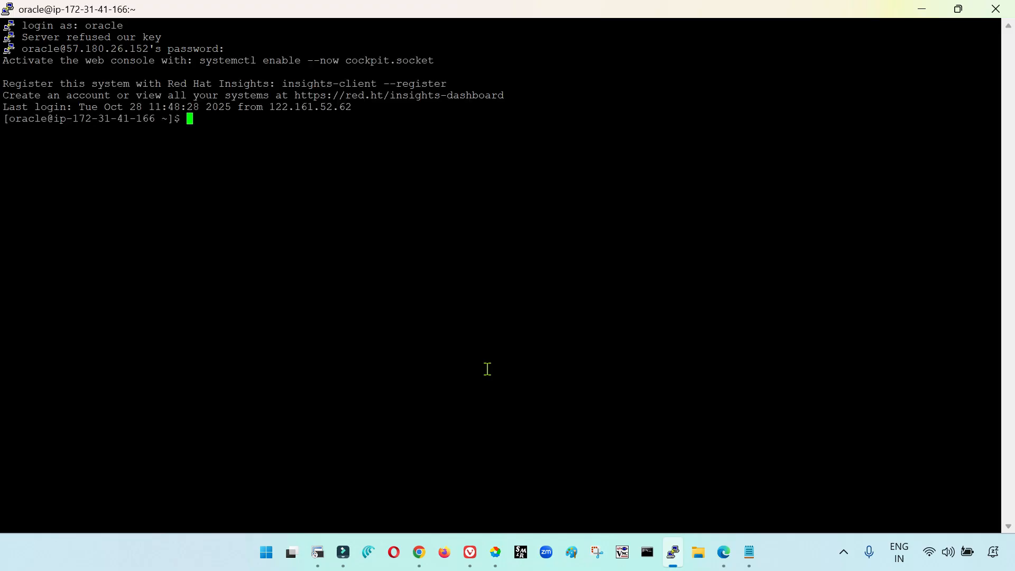
Print the working directory and open a new file named download.sh in vi
{"action": "type", "text": "pwd"}
{"action": "key", "text": "Return"}
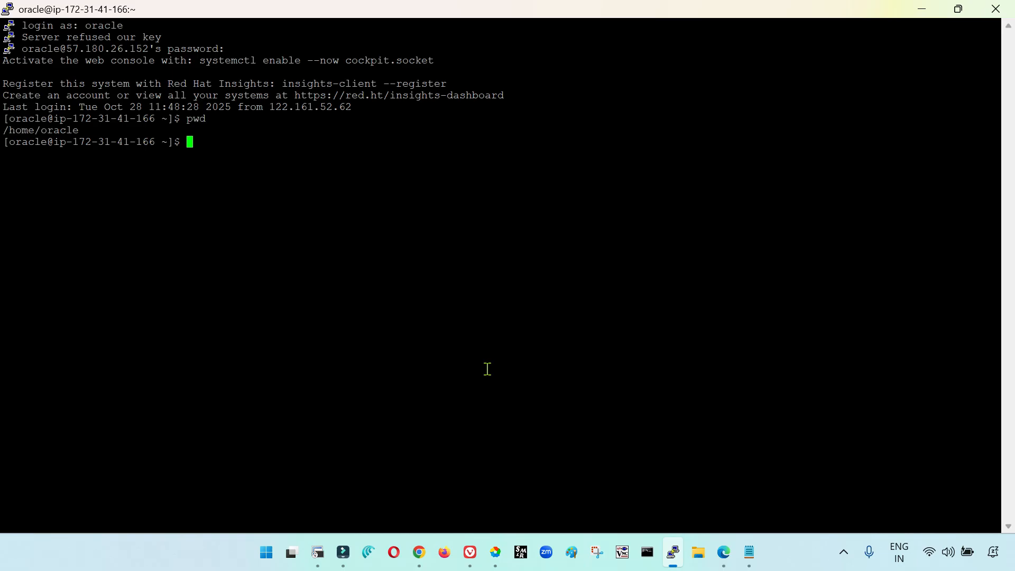
{"action": "type", "text": "vi download,shsj"}
{"action": "key", "text": "Return"}
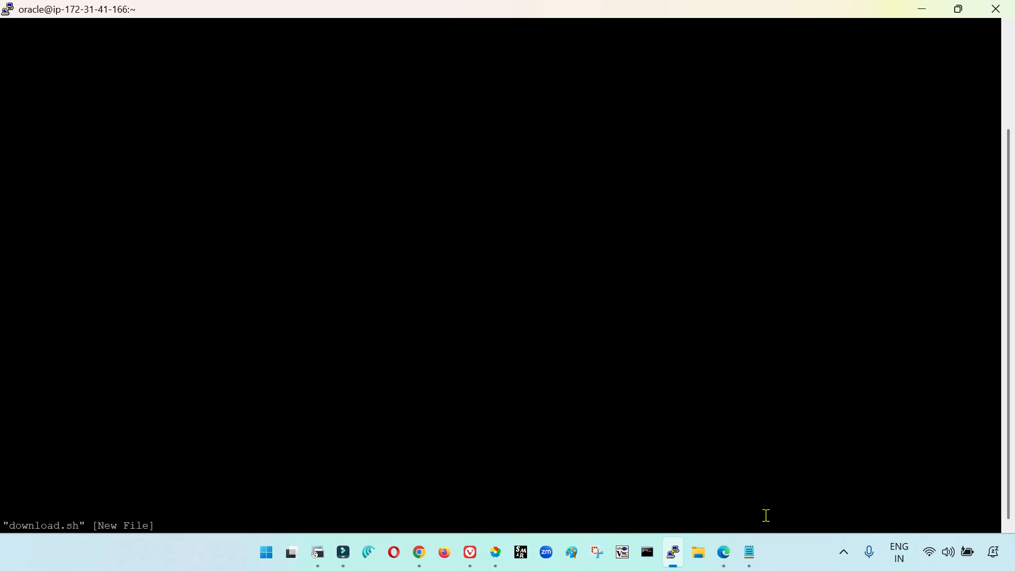
Select the entire text of wget.sh in Notepad and return to the PuTTY terminal
{"action": "left_click", "coordinate": [749, 553]}
{"action": "key", "text": "ctrl+a"}
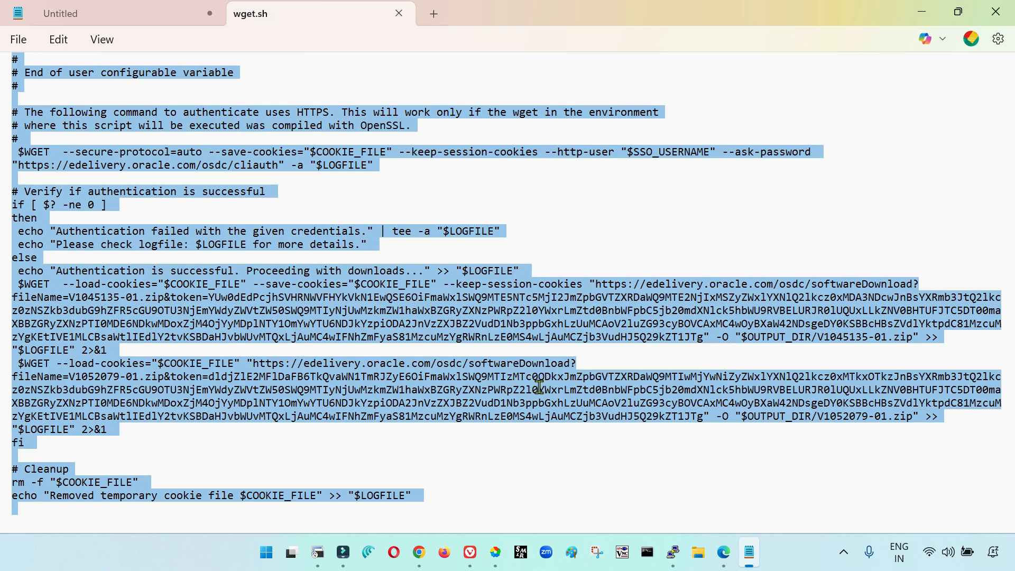
{"action": "key", "text": "alt+Tab"}
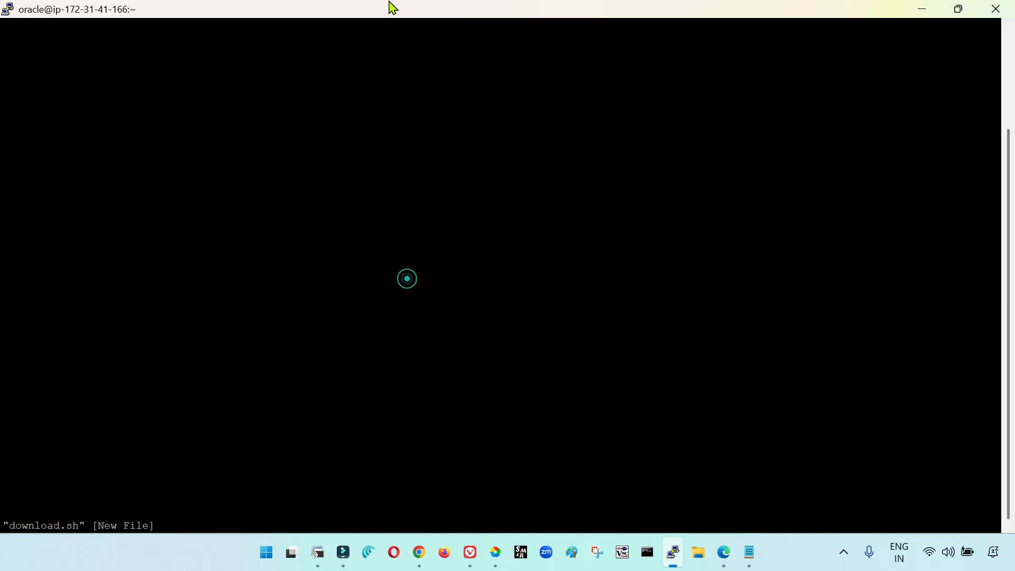
Try to refresh the blank PuTTY window by restoring and maximizing it, and close the session
{"action": "left_click", "coordinate": [959, 9]}
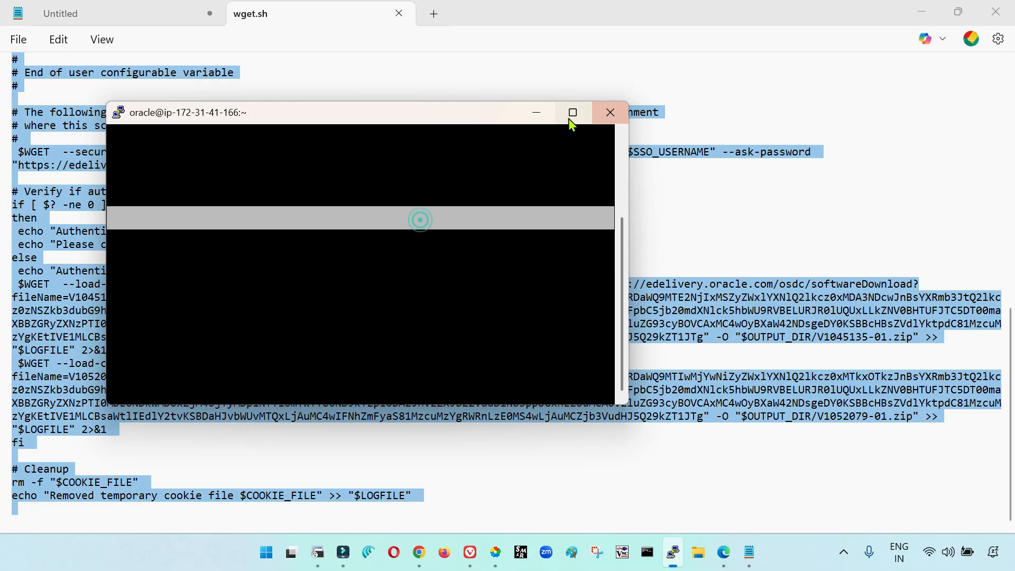
{"action": "left_click", "coordinate": [573, 111]}
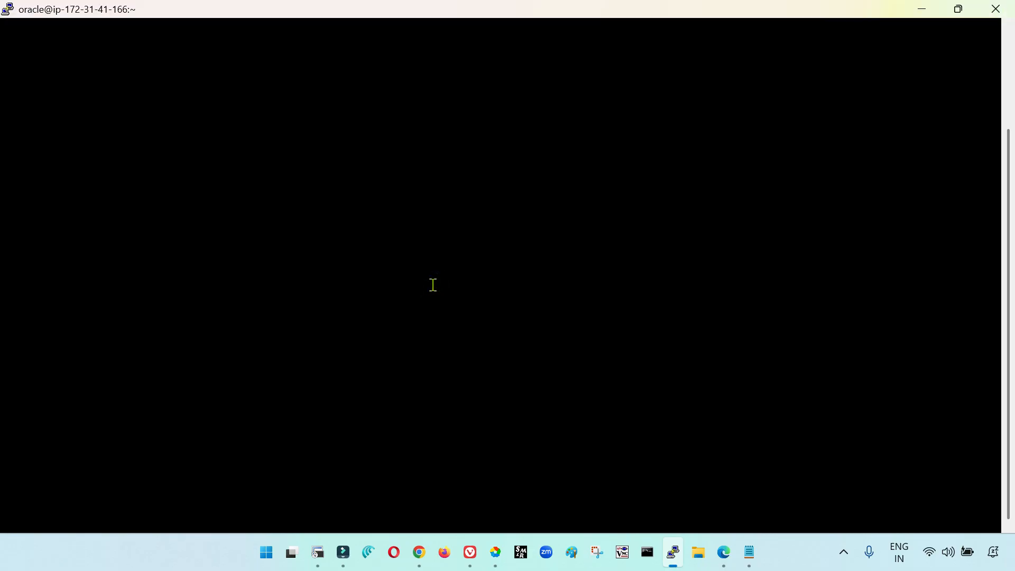
{"action": "left_click", "coordinate": [958, 9]}
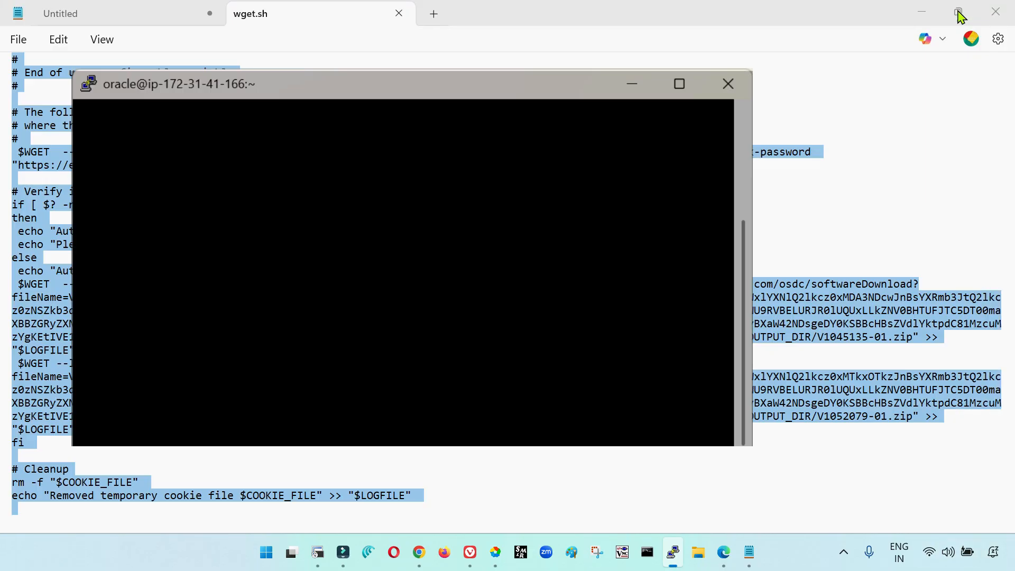
{"action": "left_click", "coordinate": [609, 111]}
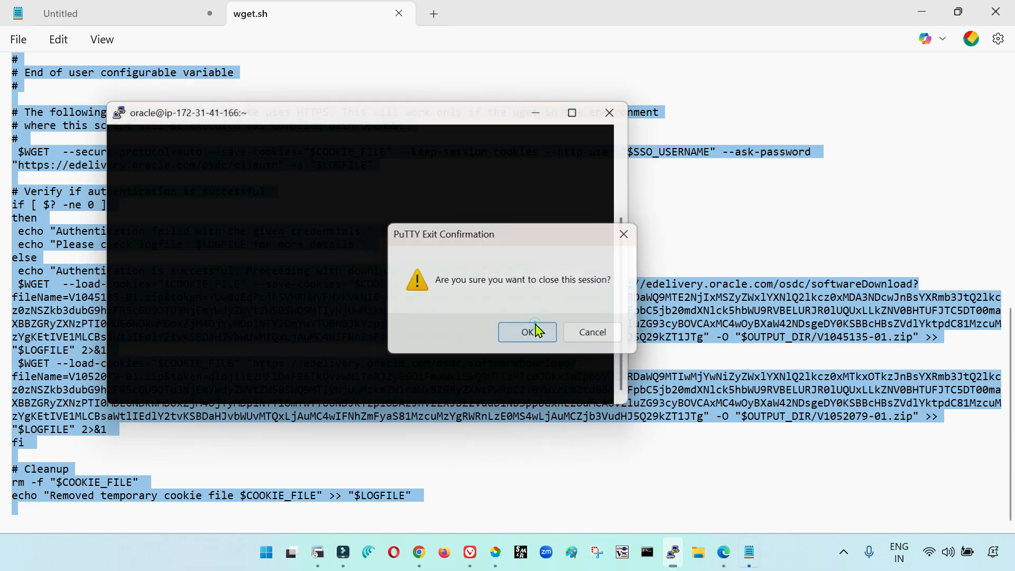
{"action": "left_click", "coordinate": [535, 331]}
Open another PuTTY connection to 57.180.26.152 from the saved DBNode session and log in as oracle with the account password
{"action": "left_click", "coordinate": [724, 552]}
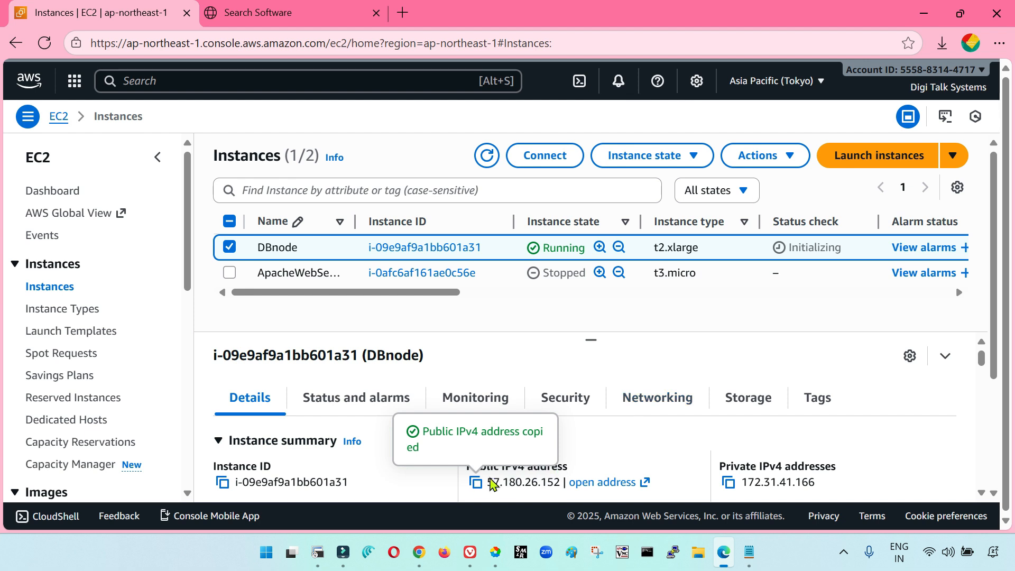
{"action": "left_click", "coordinate": [673, 552]}
{"action": "key", "text": "ctrl+v"}
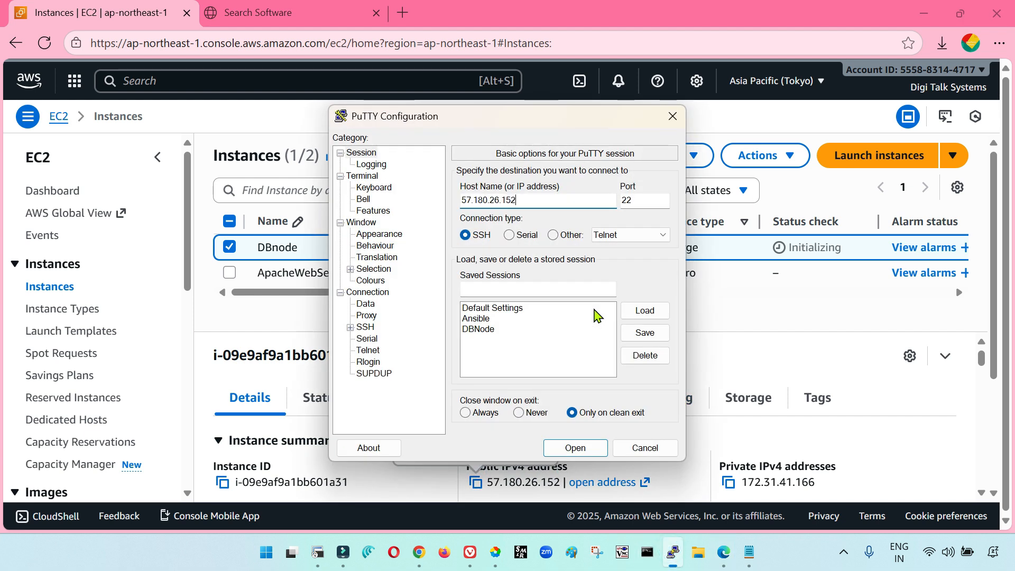
{"action": "left_click", "coordinate": [497, 329]}
{"action": "left_click", "coordinate": [644, 311]}
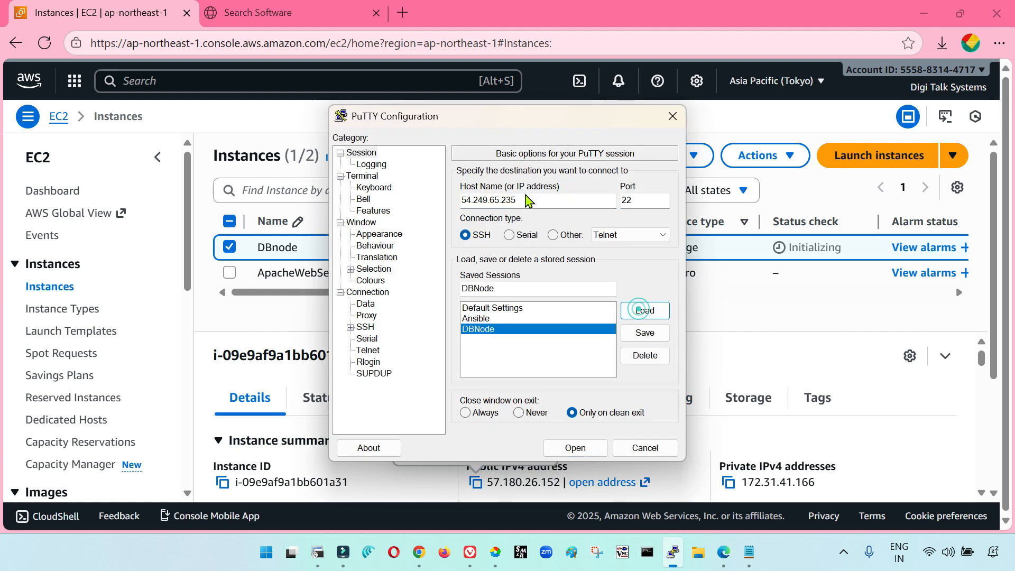
{"action": "double_click", "coordinate": [576, 205]}
{"action": "key", "text": "ctrl+v"}
{"action": "left_click", "coordinate": [597, 449]}
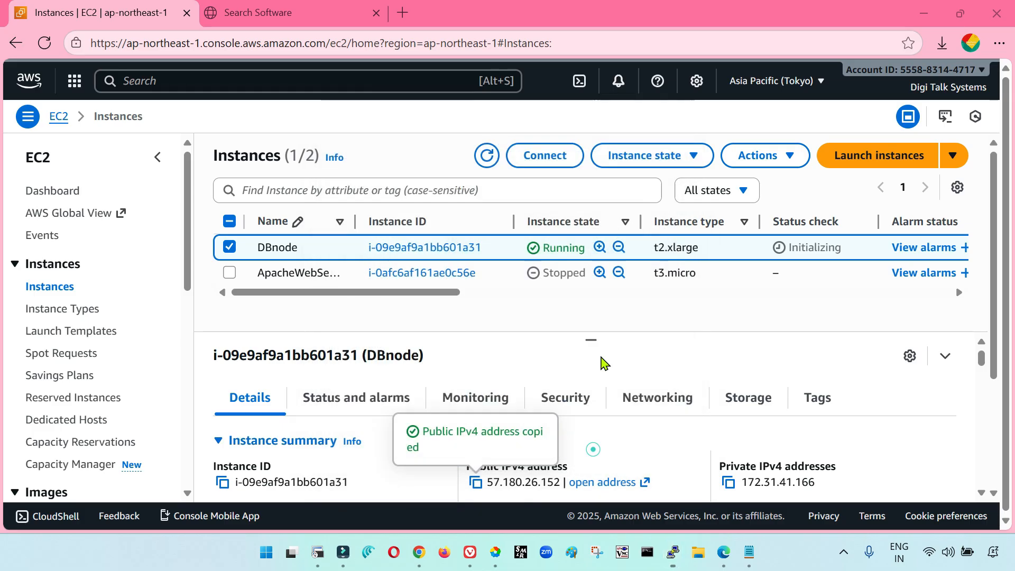
{"action": "left_click", "coordinate": [593, 133]}
{"action": "type", "text": "oracle"}
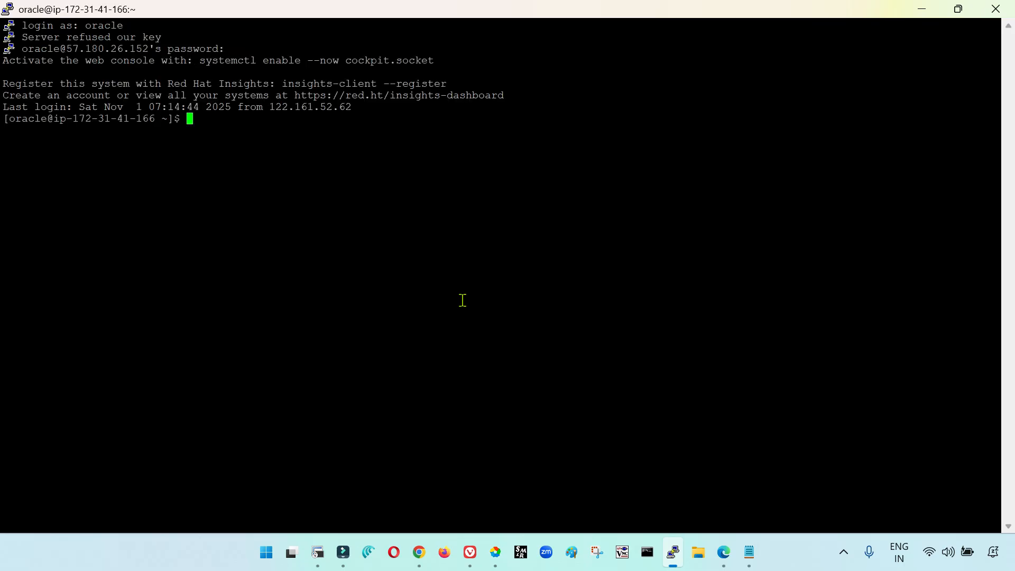
Open download.sh in vi and enter insert mode
{"action": "type", "text": "vi download.sh"}
{"action": "key", "text": "Return"}
{"action": "key", "text": "i"}
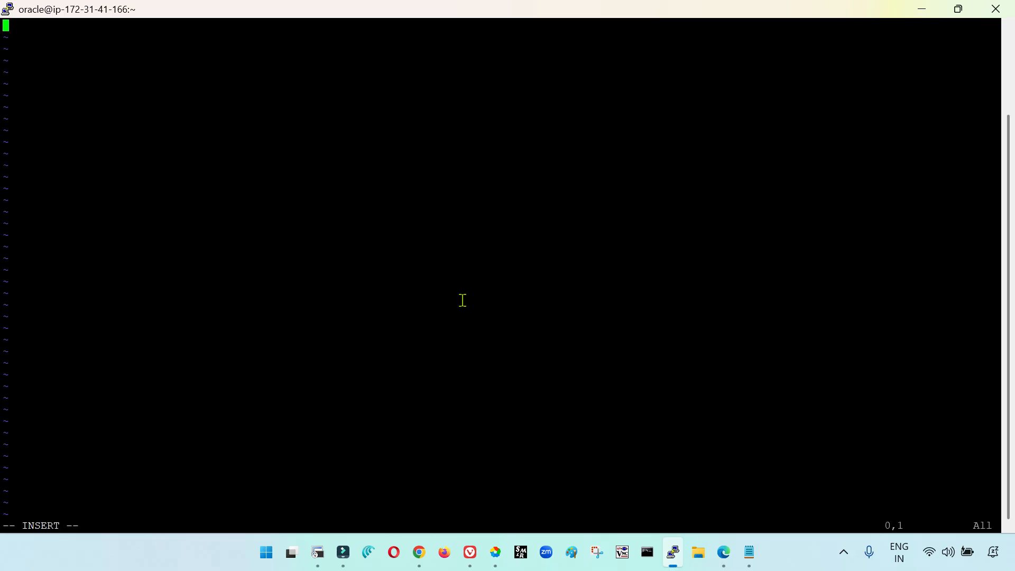
Copy the selected wget.sh script from Notepad and paste it into download.sh in the vi session
{"action": "left_click", "coordinate": [743, 550]}
{"action": "right_click", "coordinate": [246, 177]}
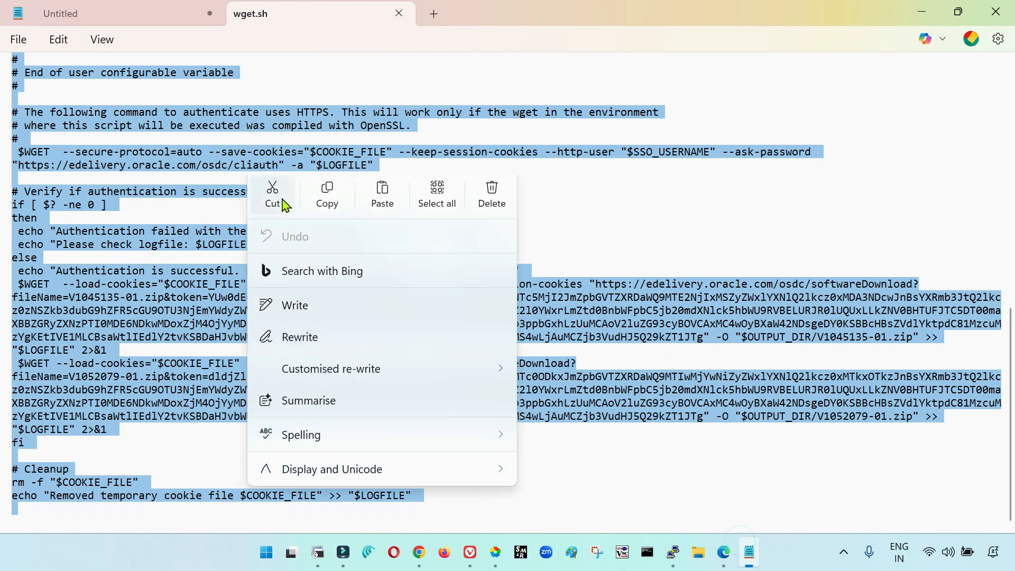
{"action": "left_click", "coordinate": [323, 196]}
{"action": "key", "text": "alt+Tab"}
{"action": "right_click", "coordinate": [599, 298]}
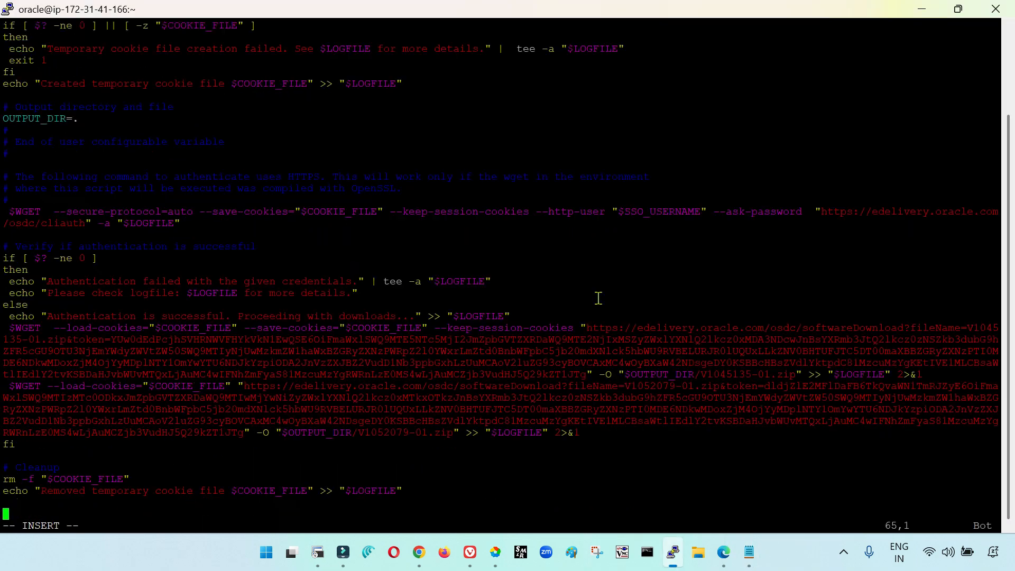
Leave insert mode and save download.sh, exiting vi with :x!
{"action": "key", "text": "Escape"}
{"action": "type", "text": ":c!"}
{"action": "key", "text": "Escape"}
{"action": "type", "text": ":x!"}
{"action": "key", "text": "Return"}
Set the permissions of download.sh to 755 with chmod
{"action": "type", "text": "chmod 755"}
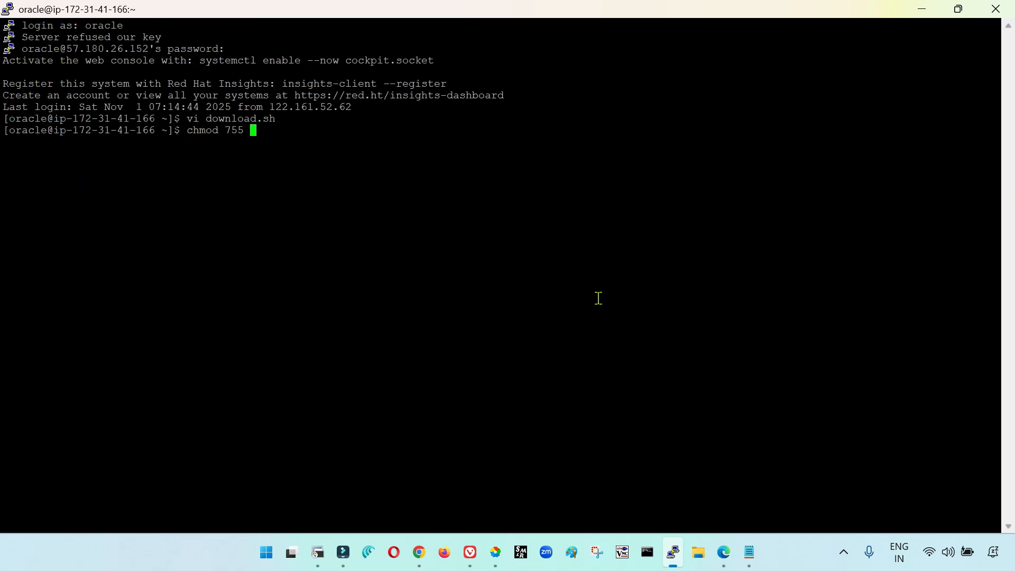
{"action": "type", "text": " d"}
{"action": "key", "text": "Return"}
{"action": "key", "text": "Up"}
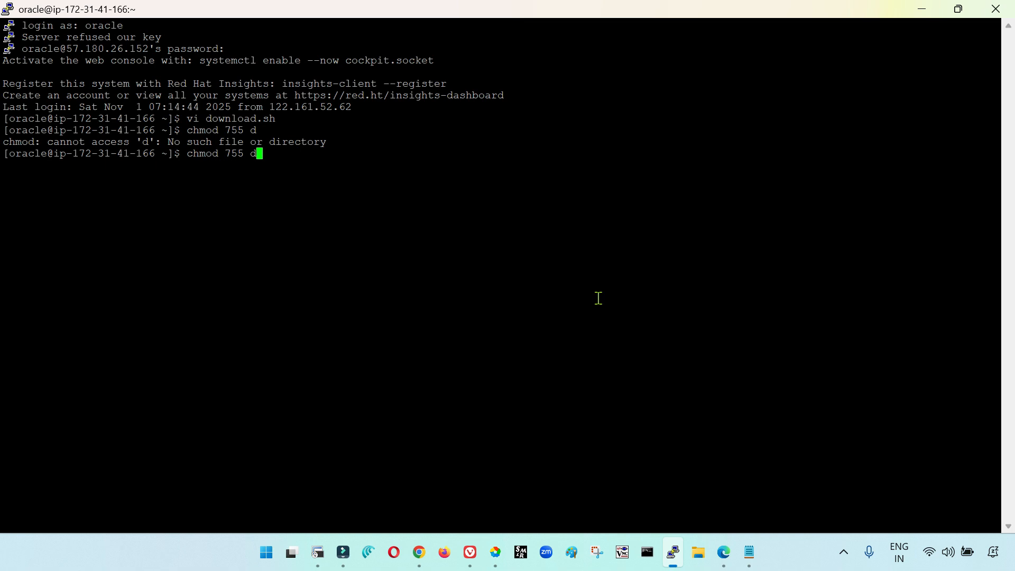
{"action": "type", "text": "ow"}
{"action": "key", "text": "Tab"}
{"action": "key", "text": "Return"}
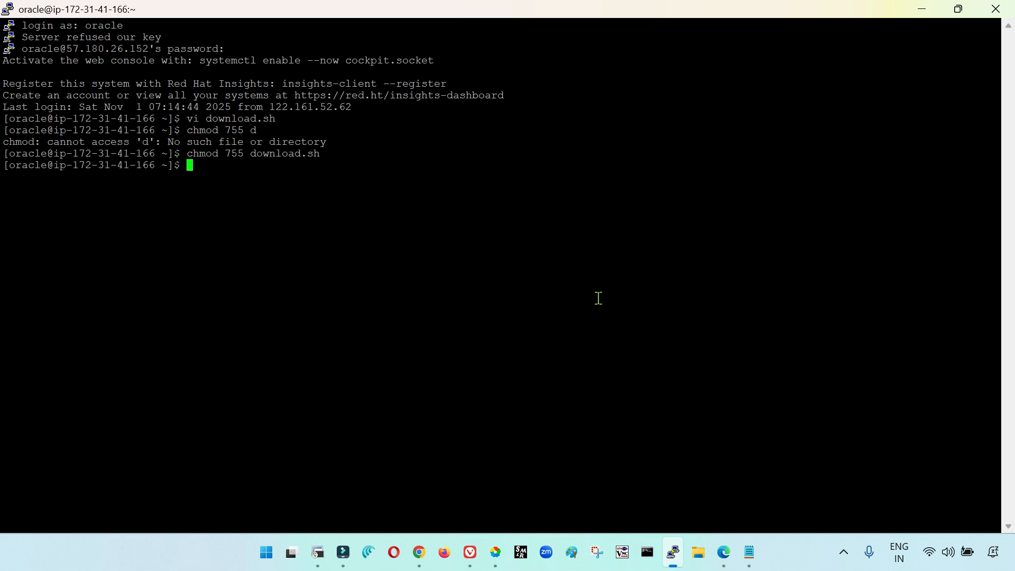
Run ./download.sh and authenticate with the Oracle account's SSO e-mail from Software Delivery Cloud and its password
{"action": "type", "text": "./download.sh"}
{"action": "key", "text": "Return"}
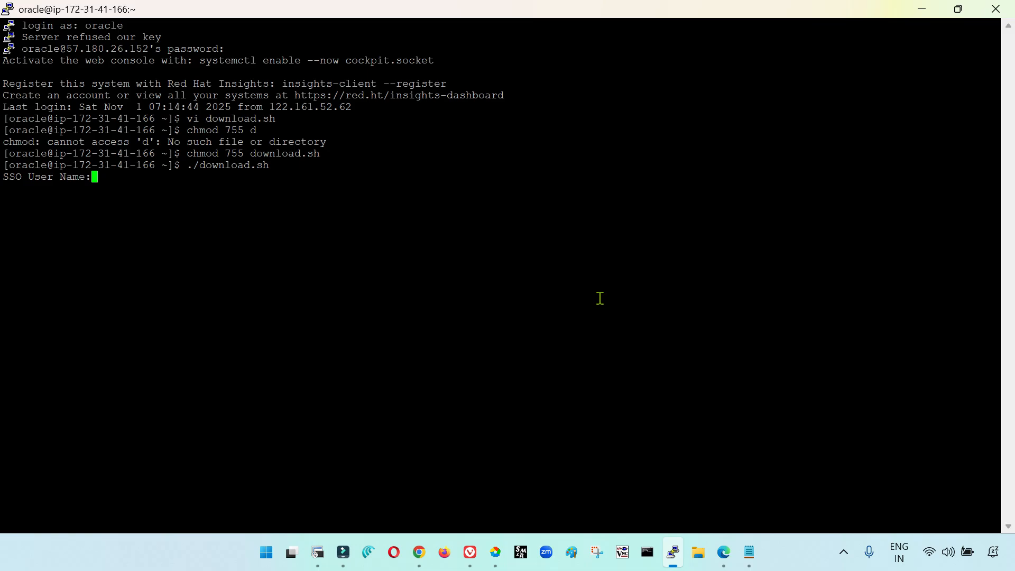
{"action": "left_click", "coordinate": [724, 550]}
{"action": "left_click", "coordinate": [276, 13]}
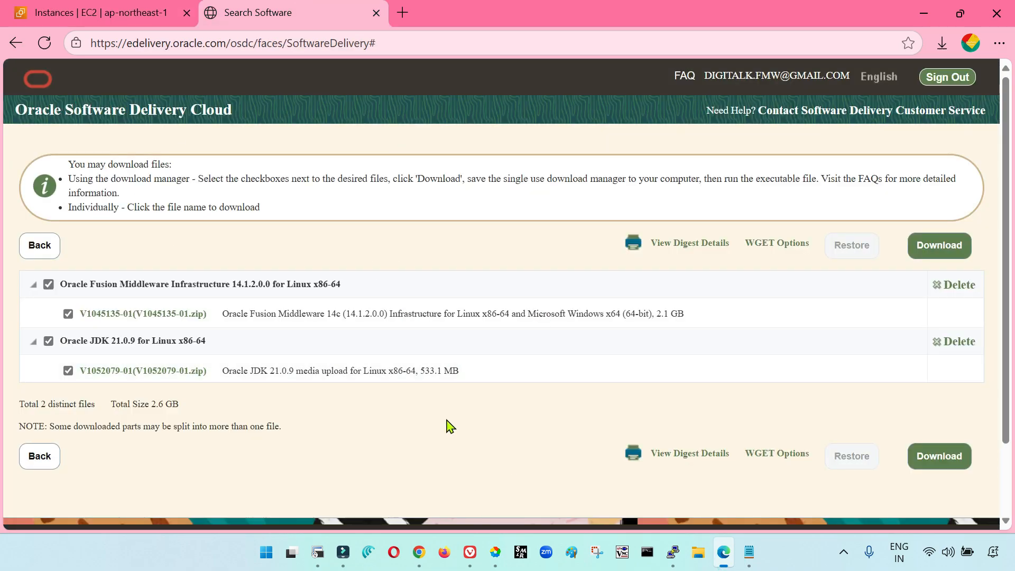
{"action": "left_click", "coordinate": [683, 550]}
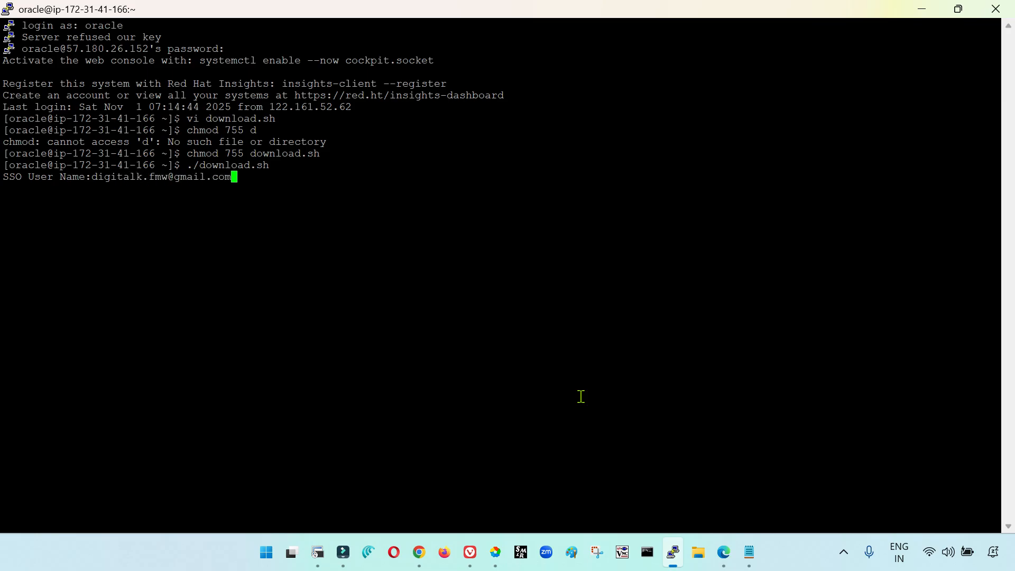
{"action": "key", "text": "Return"}
{"action": "key", "text": "Return"}
Duplicate the PuTTY session, and log in as oracle with the account password
{"action": "right_click", "coordinate": [360, 6]}
{"action": "left_click", "coordinate": [419, 199]}
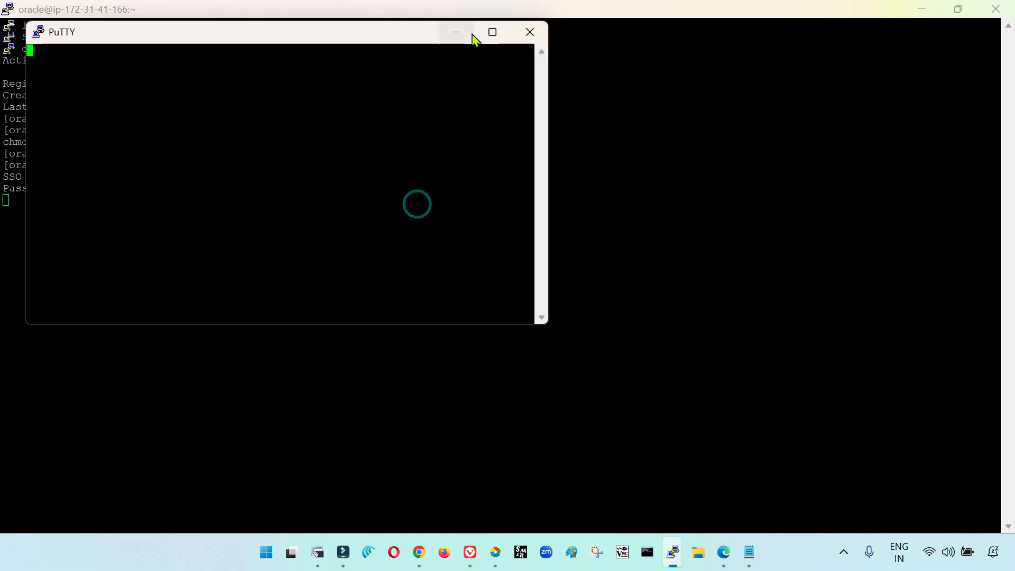
{"action": "type", "text": "oracle"}
{"action": "key", "text": "Return"}
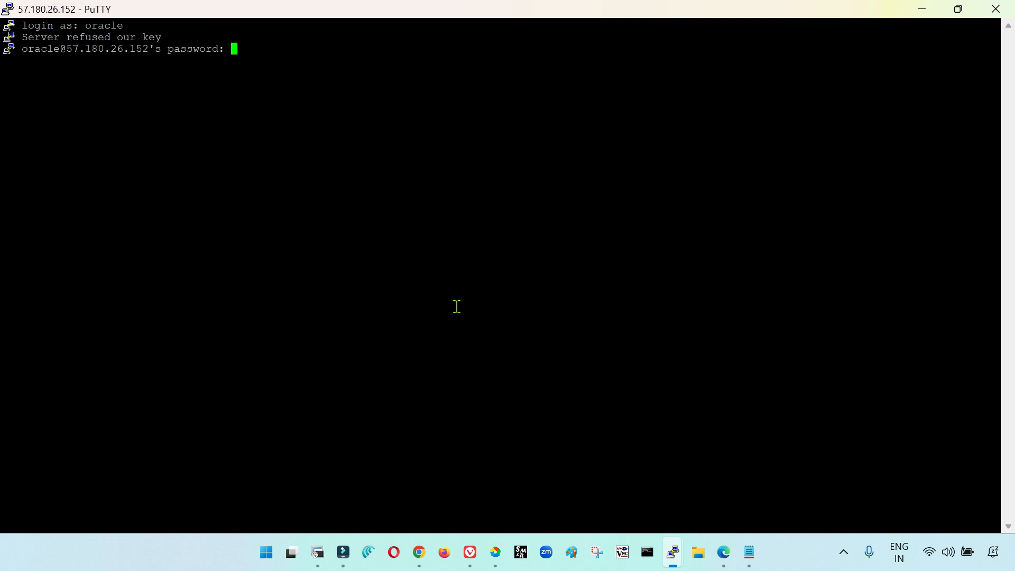
{"action": "key", "text": "Return"}
List the home directory repeatedly with ls -lrt to follow the V1045135-01.zip download, and check the session running the script
{"action": "type", "text": "ls -lrt"}
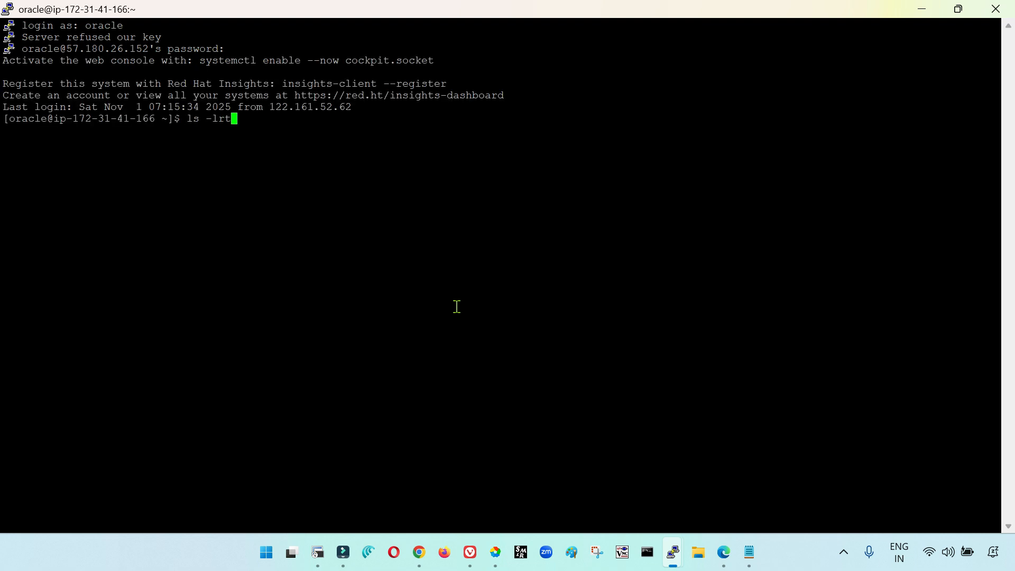
{"action": "key", "text": "Return"}
{"action": "double_click", "coordinate": [422, 388]}
{"action": "left_click", "coordinate": [479, 439]}
{"action": "key", "text": "alt+Tab"}
{"action": "key", "text": "alt+Tab"}
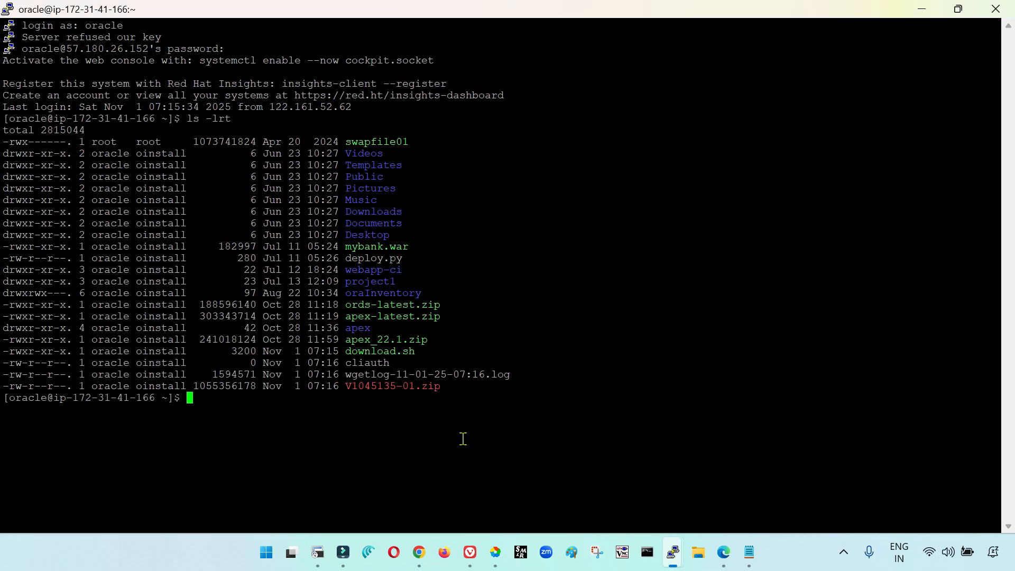
{"action": "type", "text": "ls -lrt"}
{"action": "key", "text": "Return"}
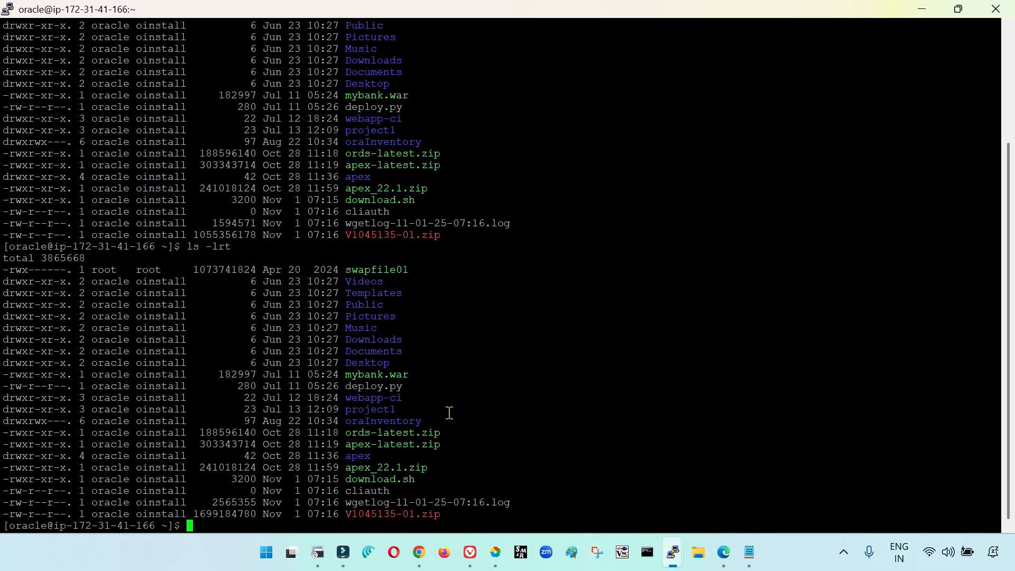
{"action": "type", "text": "ls -lrt"}
{"action": "key", "text": "Return"}
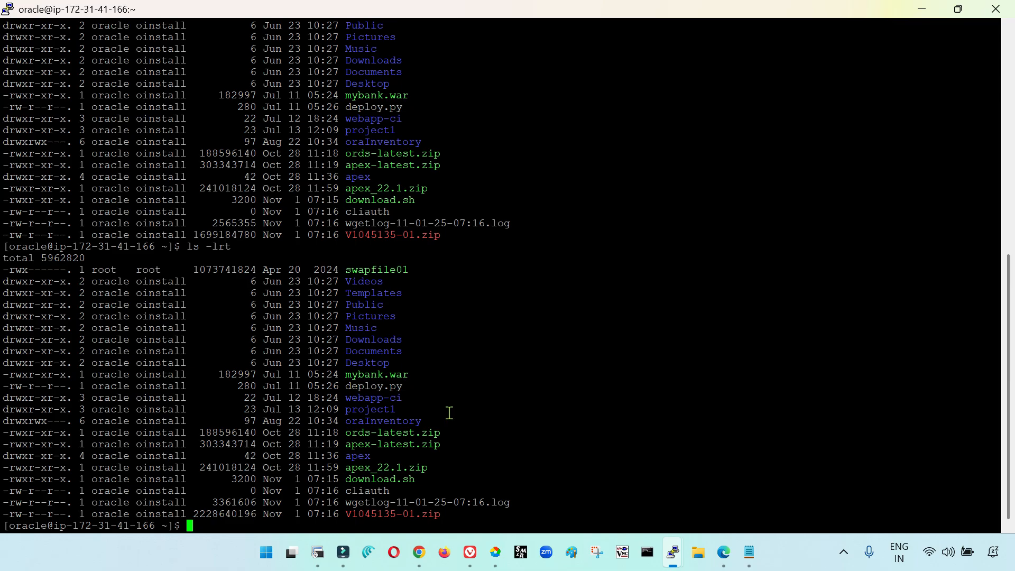
{"action": "key", "text": "alt+Tab"}
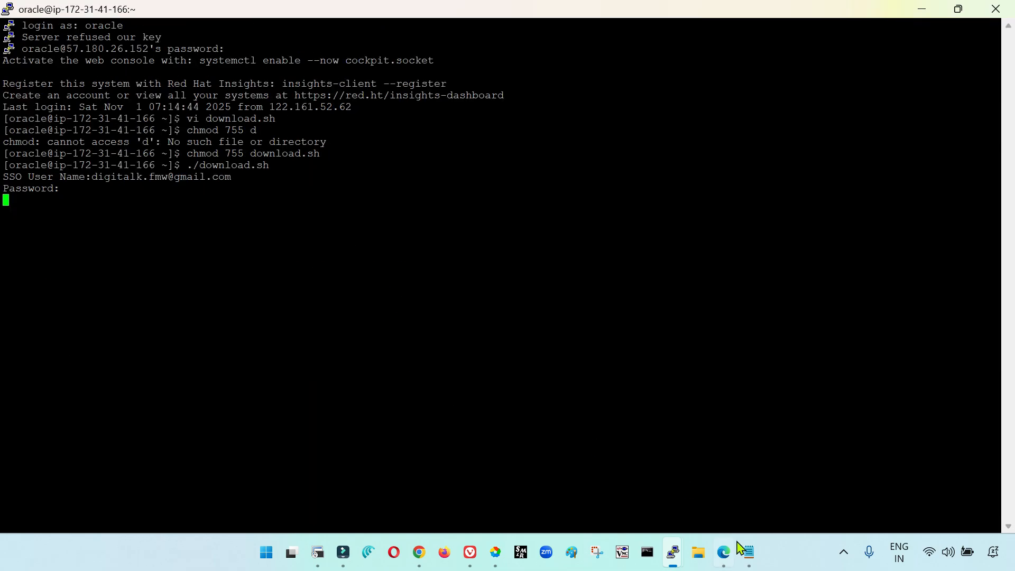
List the files again with ls -lrt and compare V1052079-01.zip with its size on the Software Delivery Cloud page
{"action": "left_click", "coordinate": [723, 550]}
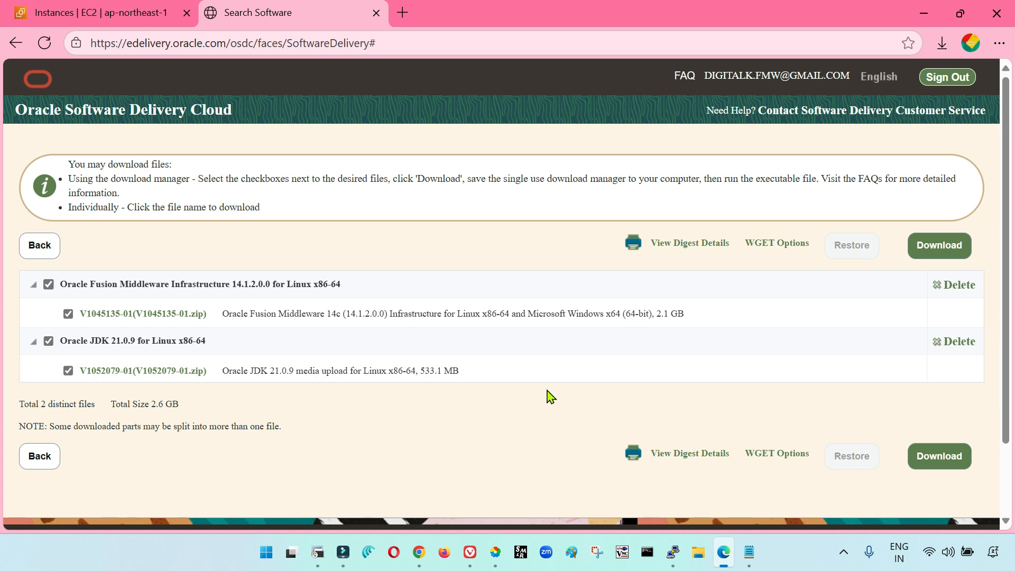
{"action": "mouse_move", "coordinate": [673, 552]}
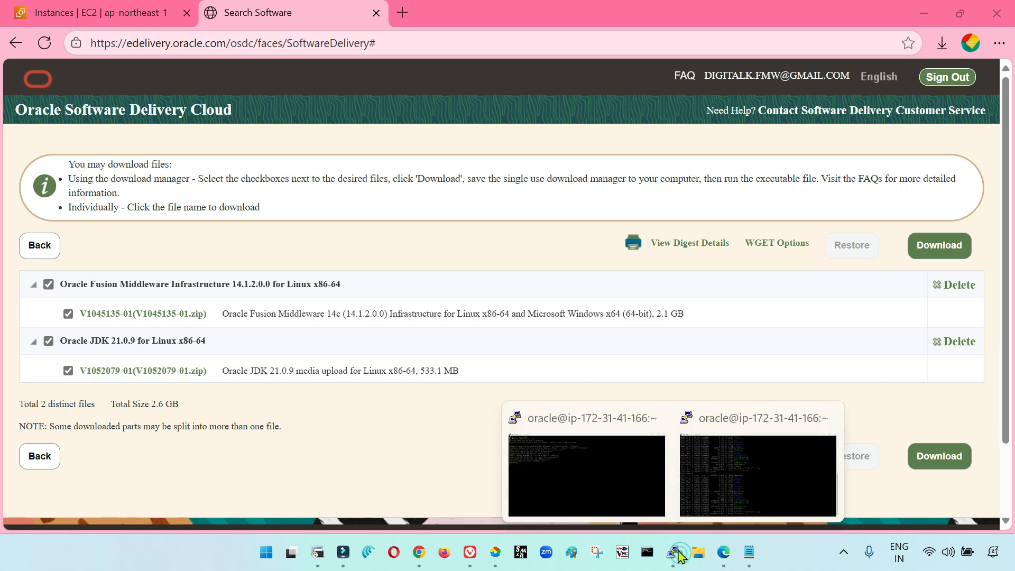
{"action": "left_click", "coordinate": [608, 486]}
{"action": "left_click", "coordinate": [722, 478]}
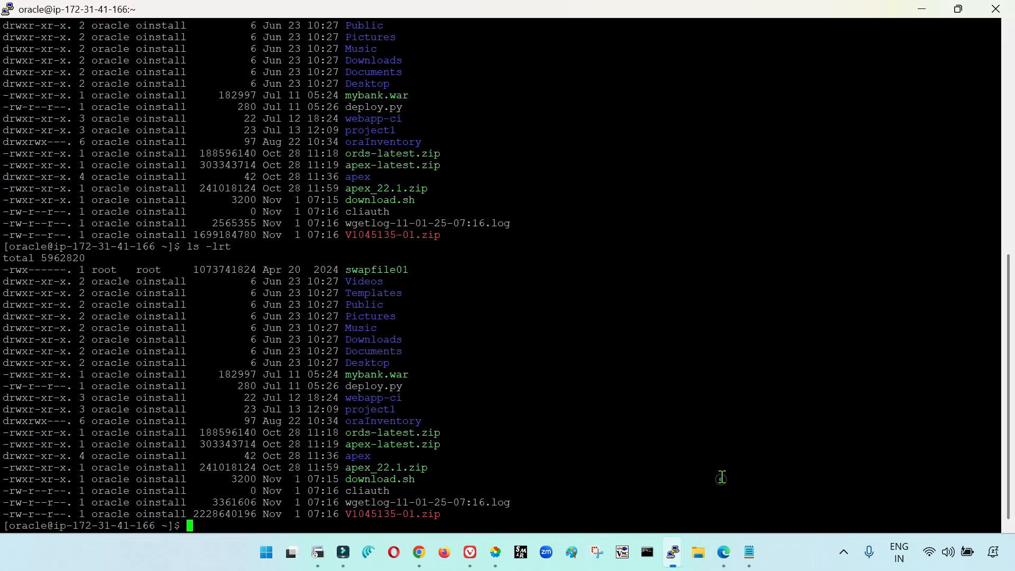
{"action": "type", "text": "ls -lrt"}
{"action": "key", "text": "Return"}
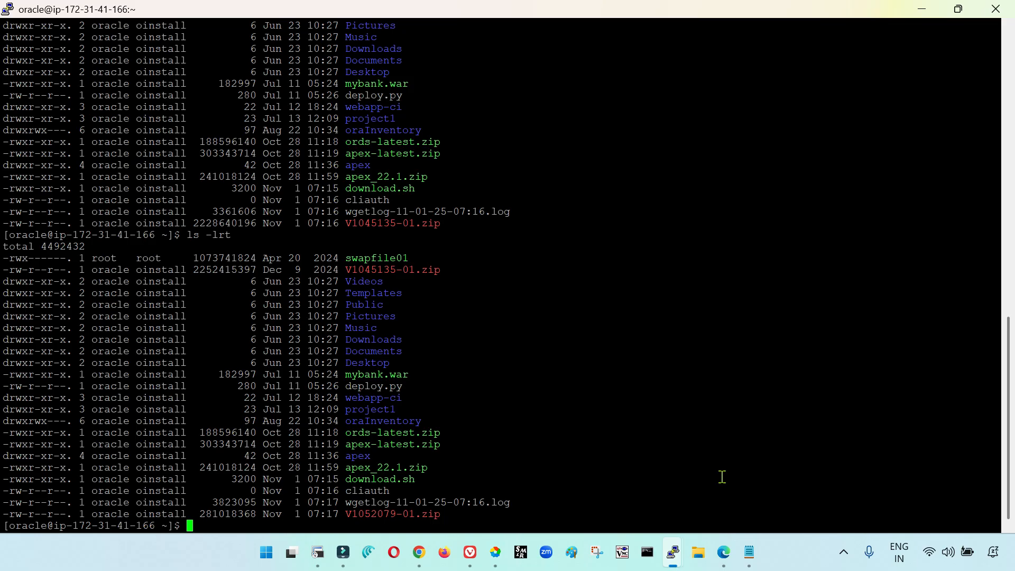
{"action": "double_click", "coordinate": [365, 511]}
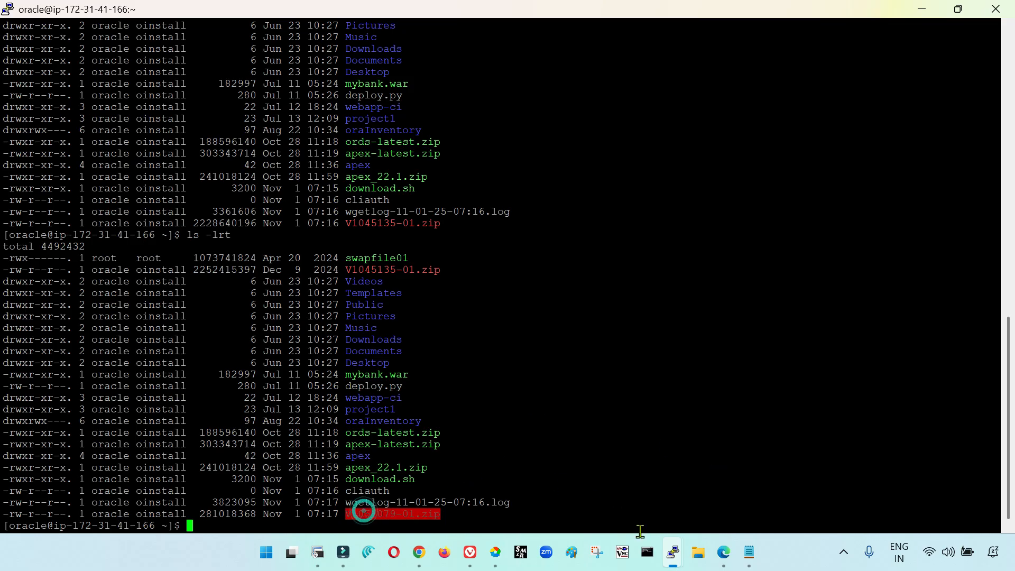
{"action": "left_click", "coordinate": [724, 552]}
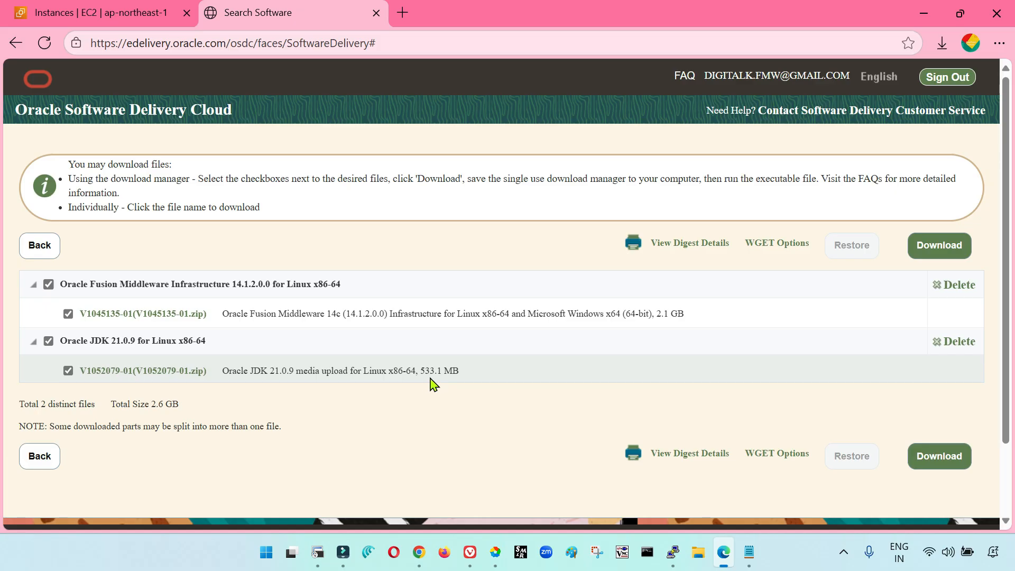
{"action": "key", "text": "alt+Tab"}
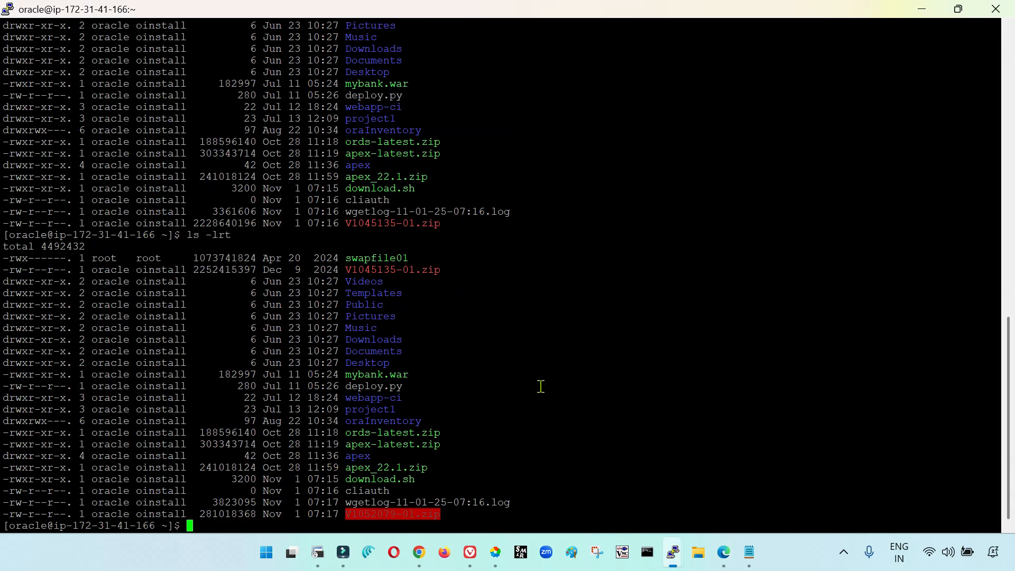
{"action": "key", "text": "Up"}
{"action": "key", "text": "Return"}
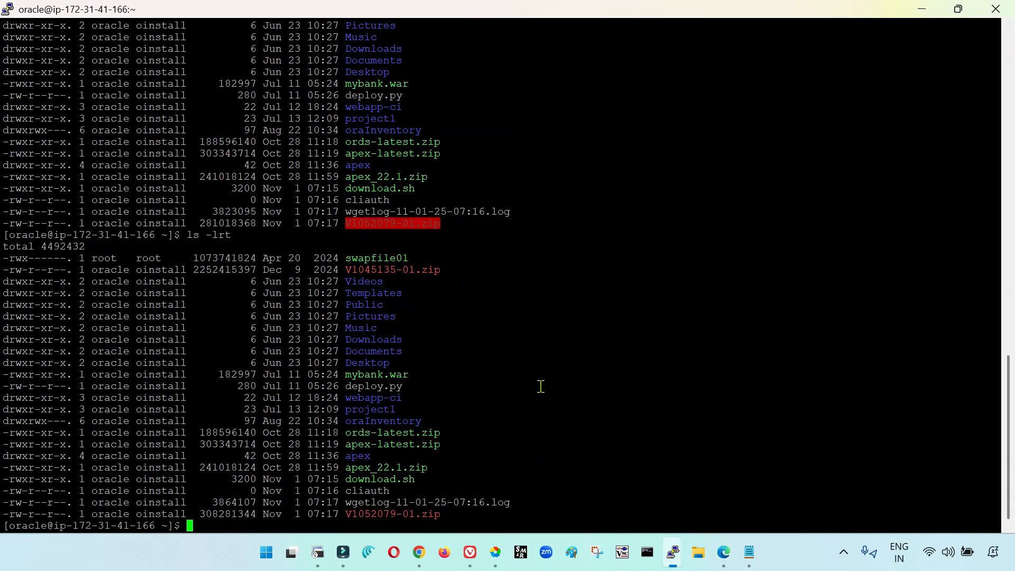
Check whether download.sh has finished in its own session, and list the zip files there with ls -lrt *.zip
{"action": "mouse_move", "coordinate": [670, 562]}
{"action": "left_click", "coordinate": [609, 491]}
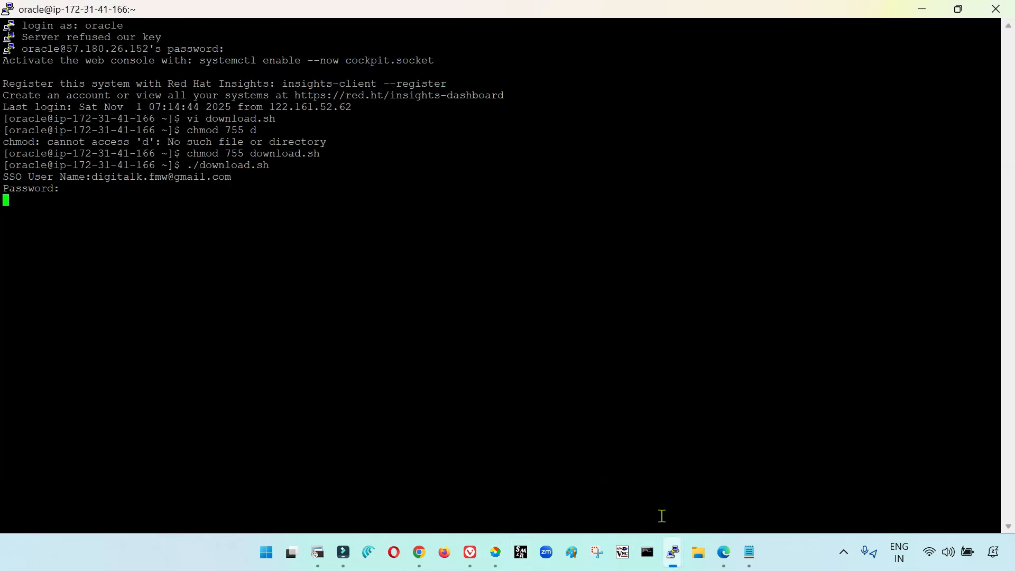
{"action": "left_click", "coordinate": [714, 494]}
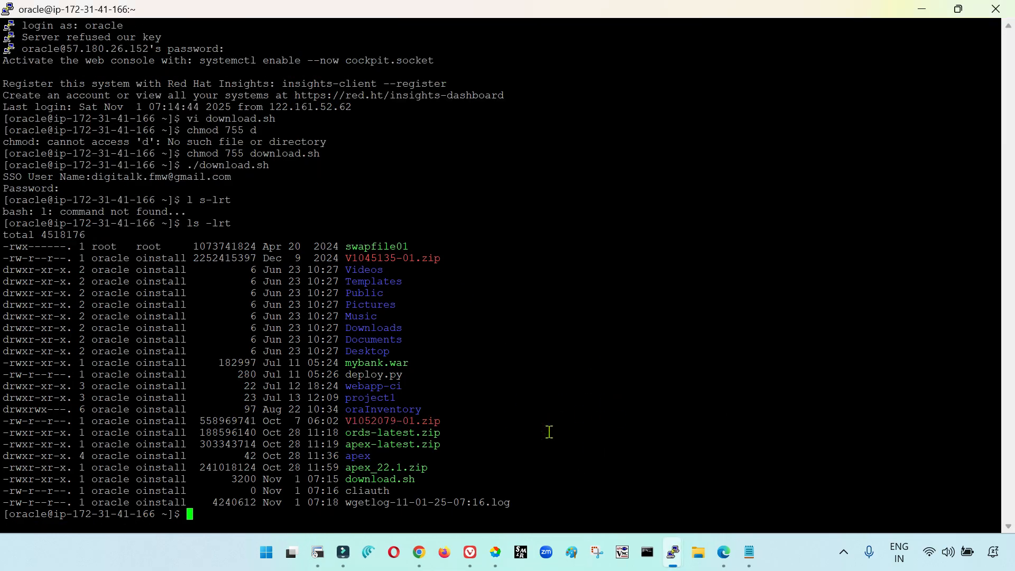
{"action": "type", "text": "ls -lrt ("}
{"action": "key", "text": "BackSpace"}
{"action": "type", "text": "*.zi"}
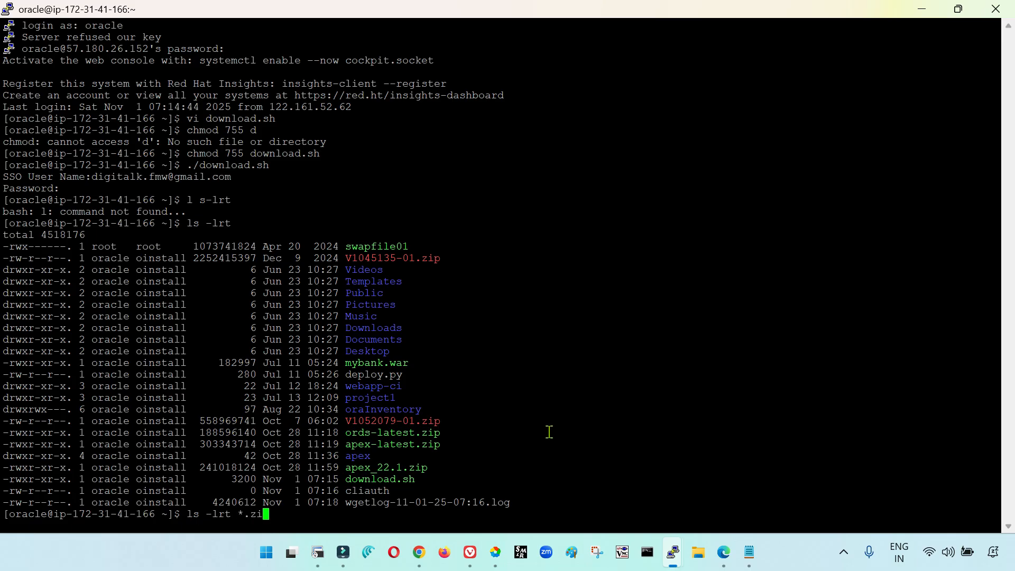
{"action": "key", "text": "Return"}
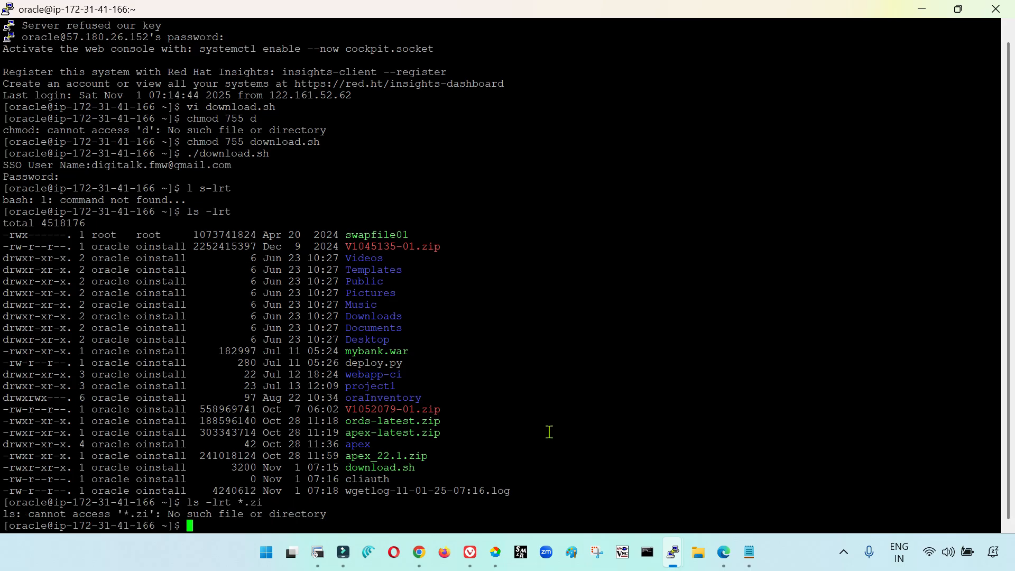
{"action": "key", "text": "Up"}
{"action": "type", "text": "p"}
{"action": "key", "text": "Return"}
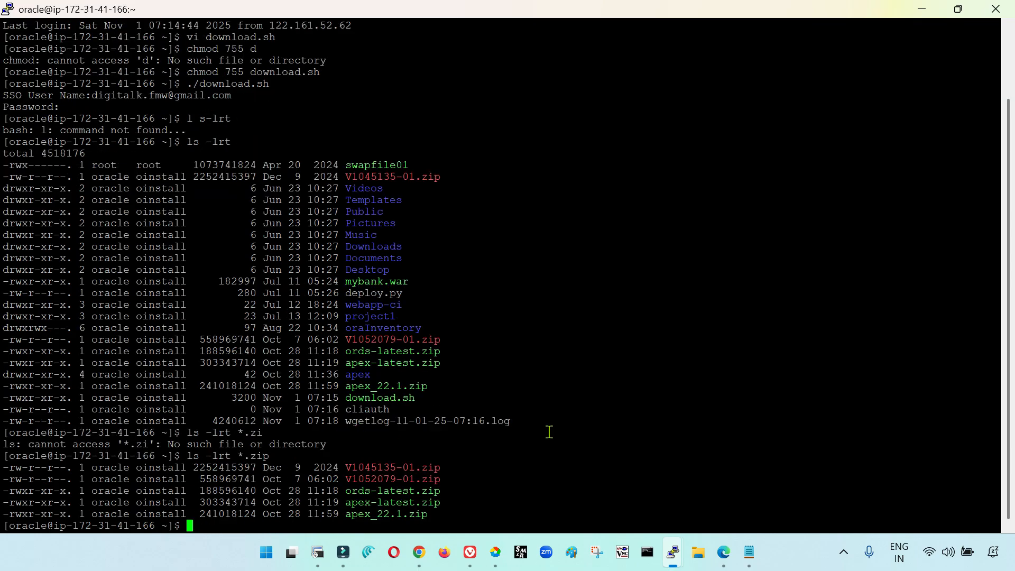
Compare V1045135-01.zip and V1052079-01.zip in the terminal listing with the file names on the Software Delivery Cloud page
{"action": "double_click", "coordinate": [405, 469]}
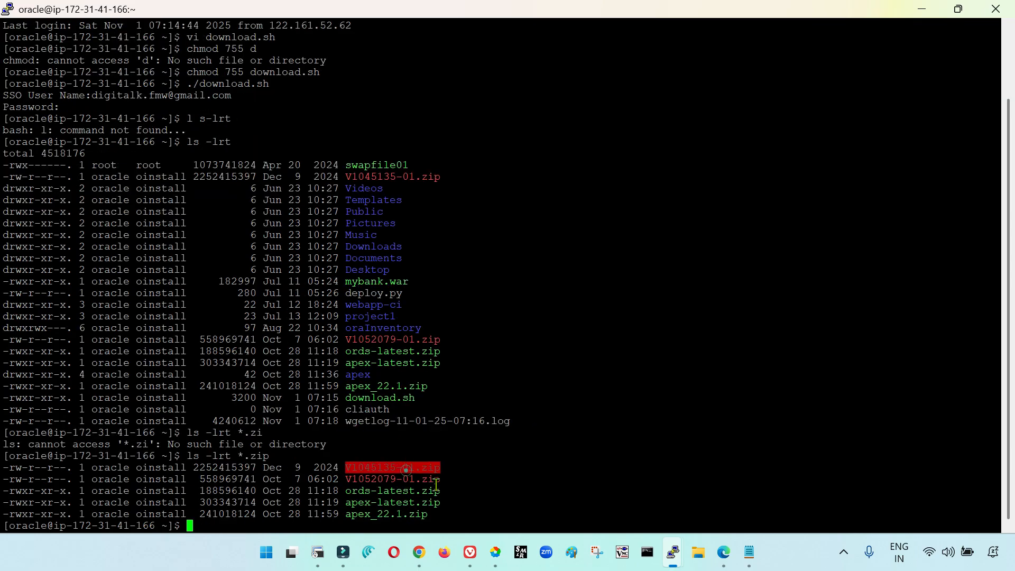
{"action": "double_click", "coordinate": [412, 481]}
{"action": "left_click", "coordinate": [392, 481]}
{"action": "left_click", "coordinate": [379, 469]}
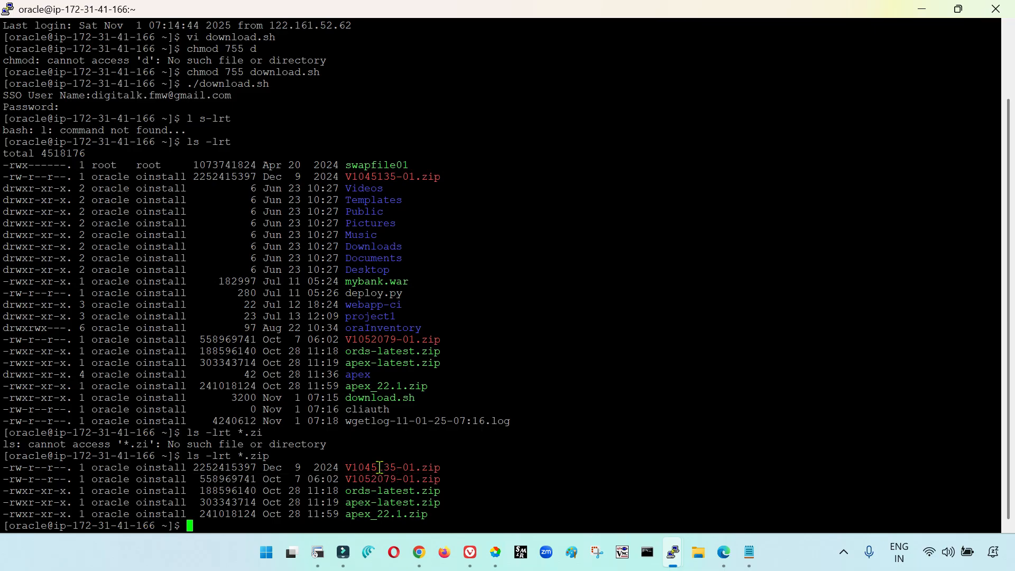
{"action": "left_click_drag", "start_coordinate": [374, 468], "coordinate": [399, 469]}
{"action": "left_click", "coordinate": [724, 552]}
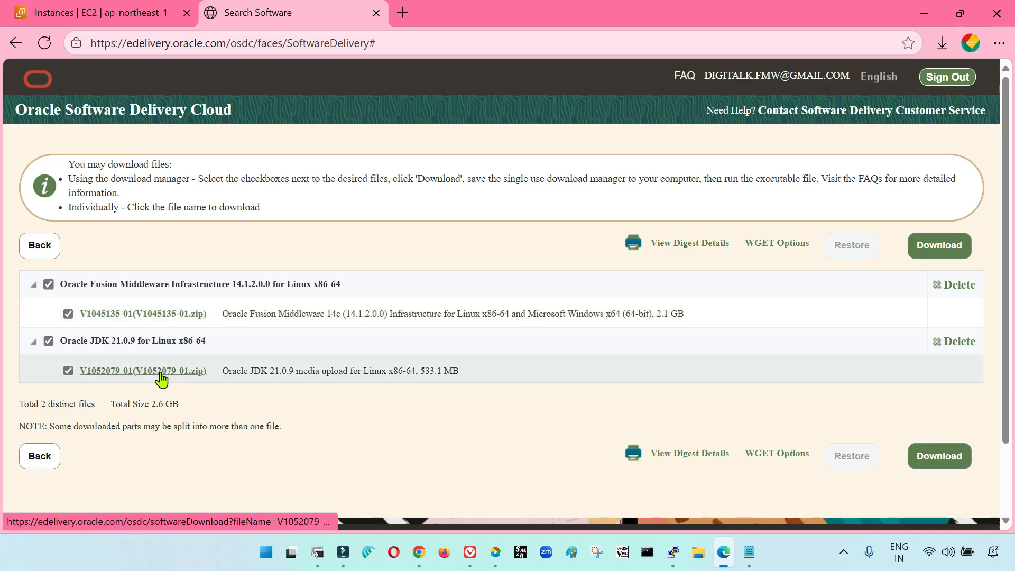
{"action": "left_click", "coordinate": [609, 487]}
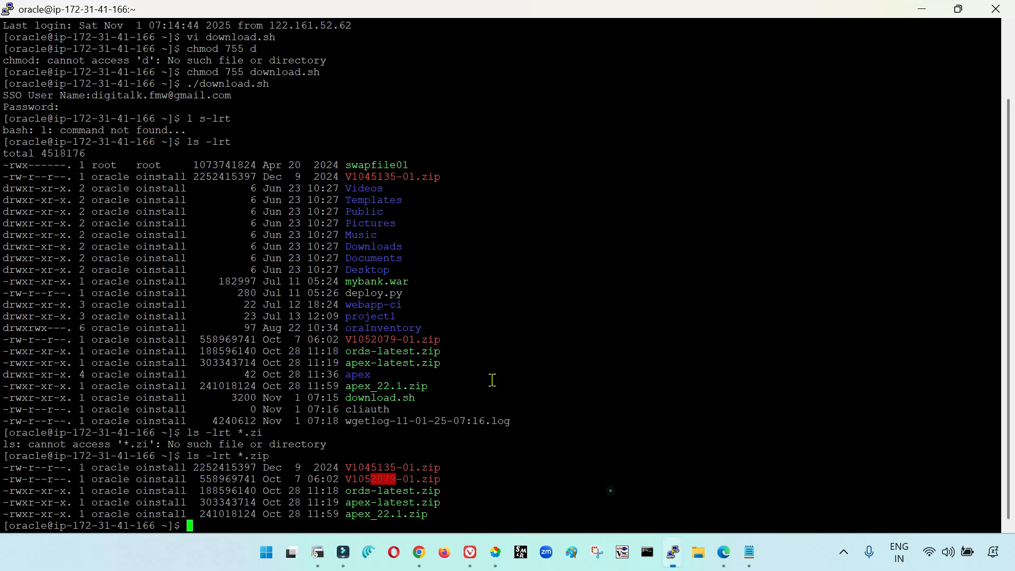
{"action": "left_click", "coordinate": [550, 411]}
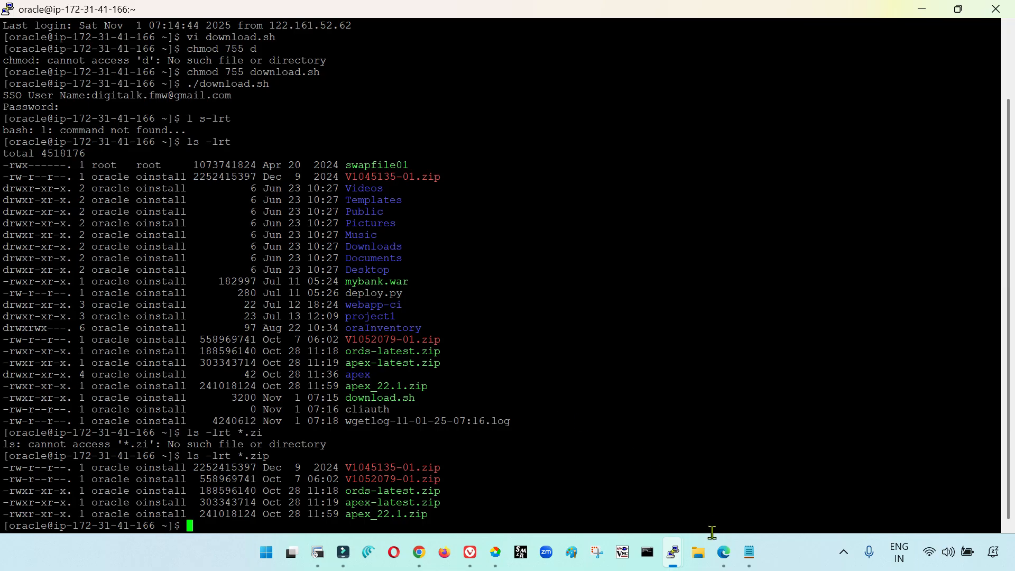
{"action": "left_click", "coordinate": [724, 552]}
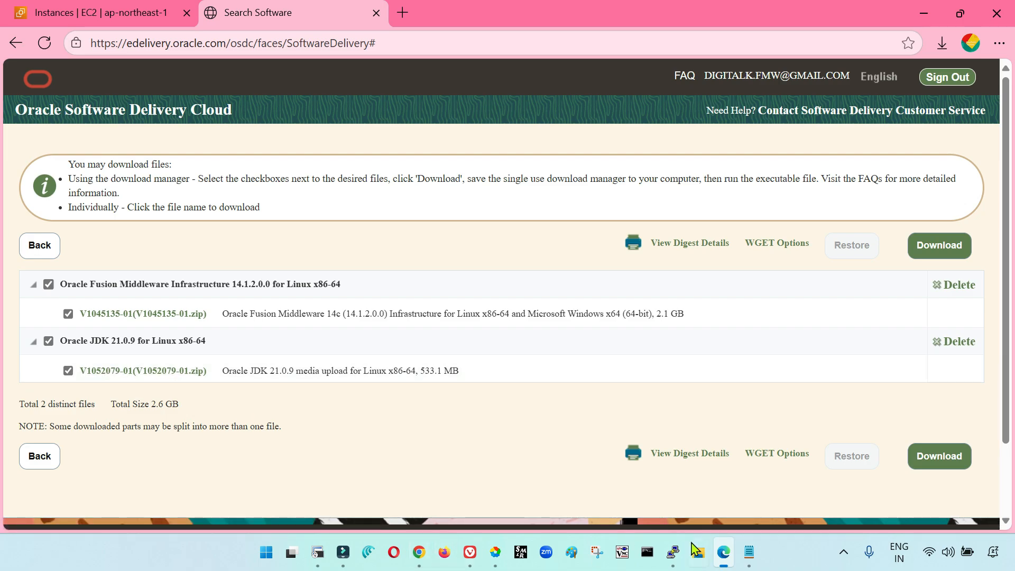
{"action": "left_click", "coordinate": [673, 552]}
{"action": "double_click", "coordinate": [394, 478]}
{"action": "key", "text": "ctrl+c"}
{"action": "triple_click", "coordinate": [593, 419]}
{"action": "left_click", "coordinate": [593, 460]}
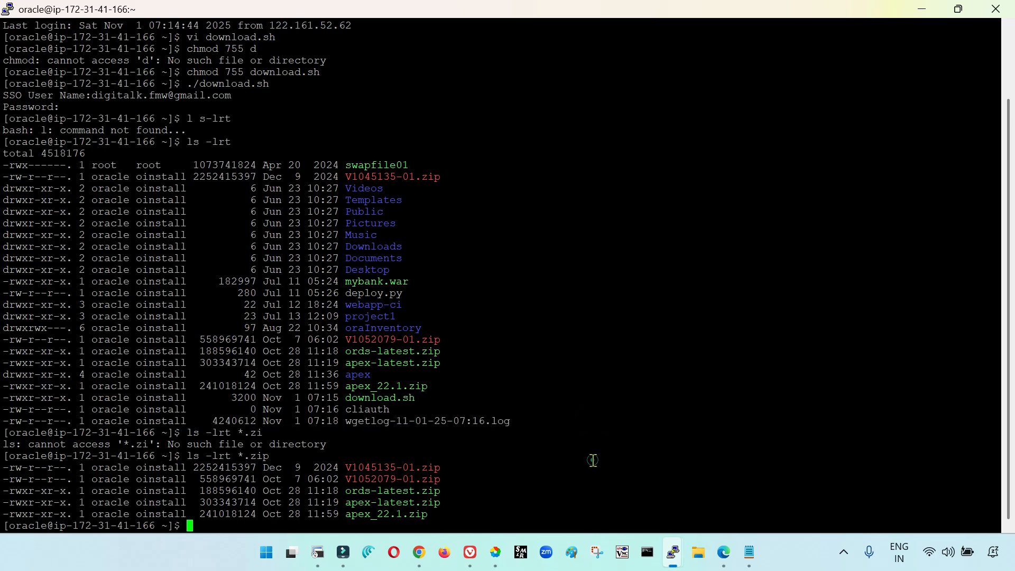
Create the directory /u01/fmwjdk with mkdir for the JDK files
{"action": "type", "text": "mkdir /u01/fmwjdk"}
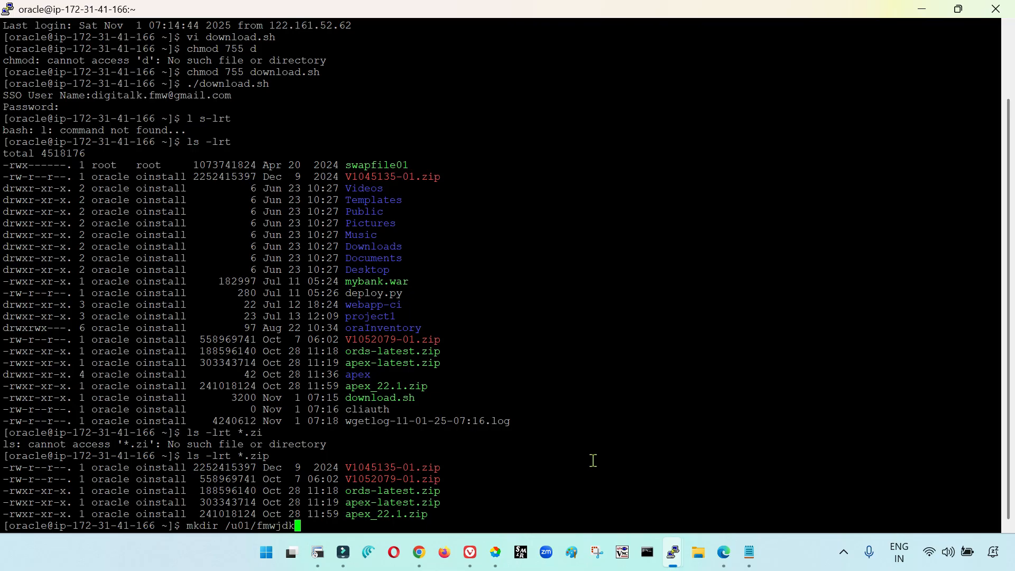
{"action": "key", "text": "Return"}
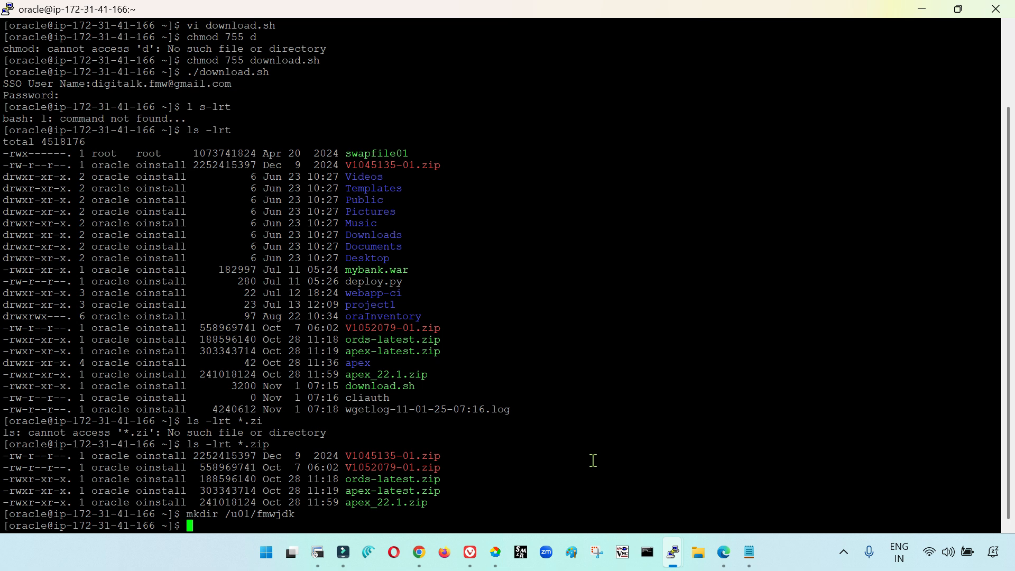
Create the directory /u01/fmwhome with mkdir for the Fusion Middleware home
{"action": "type", "text": "mkdir /u01/fmwhome"}
{"action": "key", "text": "Return"}
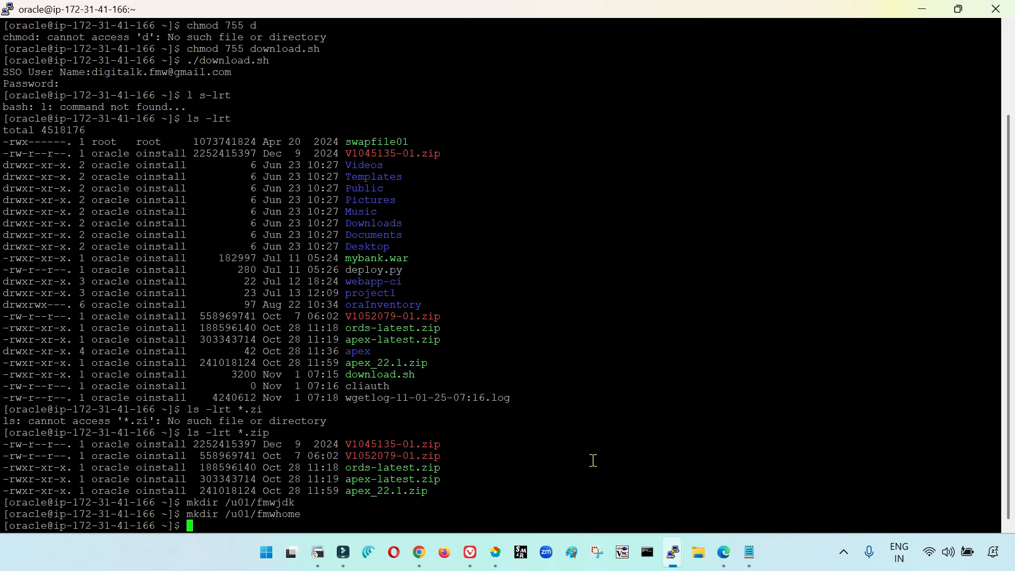
Move V1052079-01.zip from the home directory into /u01/fmwjdk with mv
{"action": "type", "text": "mv"}
{"action": "double_click", "coordinate": [417, 444]}
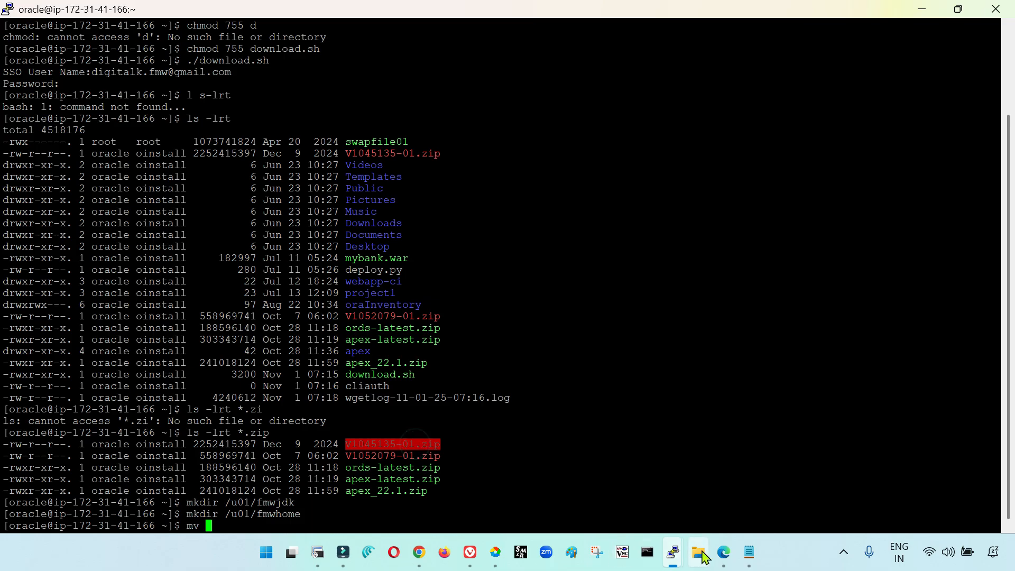
{"action": "left_click", "coordinate": [722, 552]}
{"action": "left_click", "coordinate": [722, 553]}
{"action": "left_click", "coordinate": [405, 456]}
{"action": "double_click", "coordinate": [404, 456]}
{"action": "right_click", "coordinate": [545, 403]}
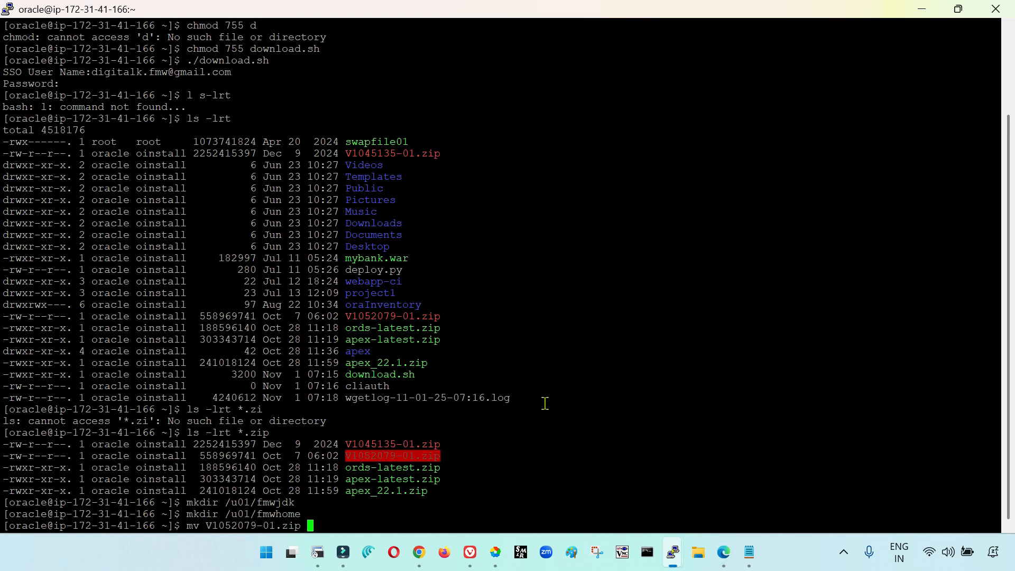
{"action": "double_click", "coordinate": [262, 502]}
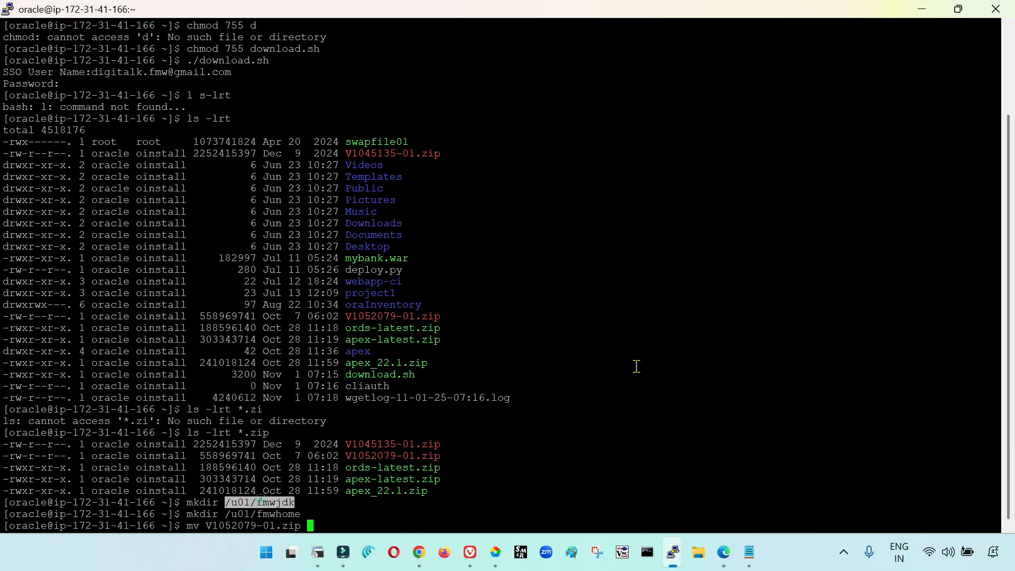
{"action": "right_click", "coordinate": [637, 366]}
{"action": "key", "text": "Return"}
Change to /u01/fmwjdk, list its contents with ls -lrt, and unzip V1052079-01.zip there
{"action": "type", "text": "cd"}
{"action": "right_click", "coordinate": [637, 366]}
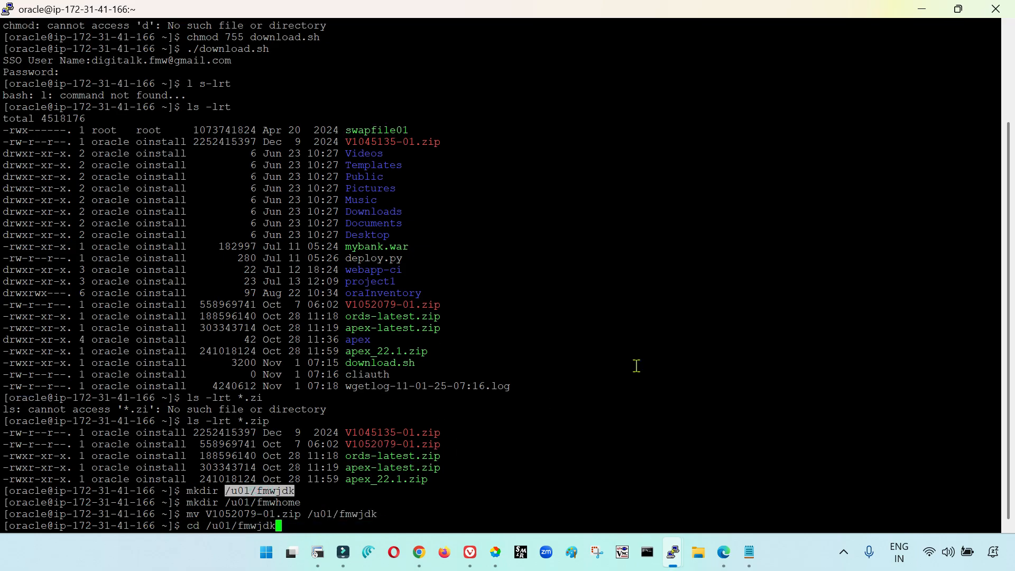
{"action": "key", "text": "Return"}
{"action": "type", "text": "ls -lrt"}
{"action": "key", "text": "Return"}
{"action": "type", "text": "unzip V"}
{"action": "key", "text": "Tab"}
{"action": "key", "text": "Return"}
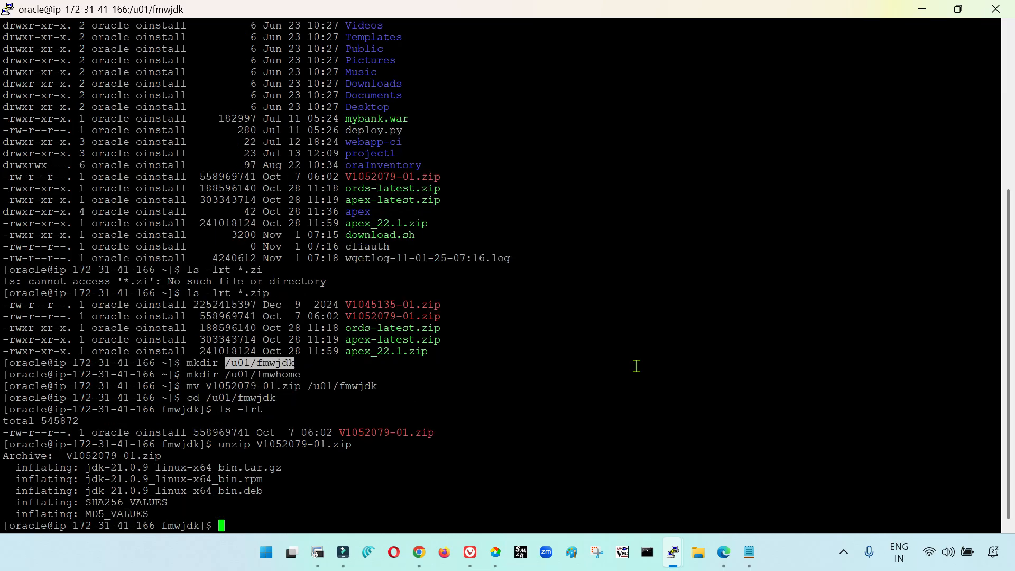
List the unzipped files with ls -lrt and examine the .tar.gz, .rpm and .deb JDK packages
{"action": "type", "text": "ls -lrt"}
{"action": "key", "text": "Return"}
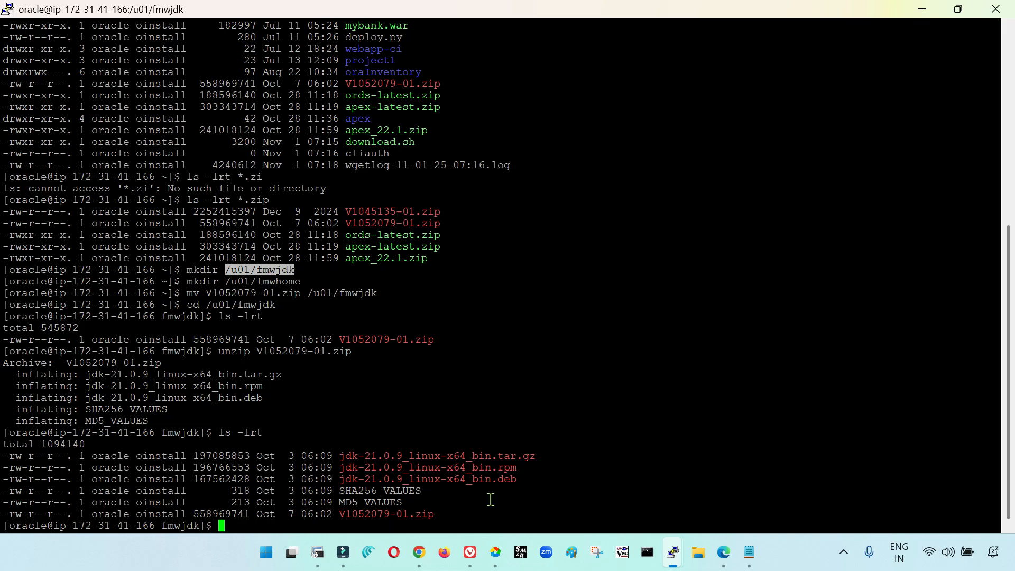
{"action": "double_click", "coordinate": [494, 469]}
{"action": "double_click", "coordinate": [503, 480]}
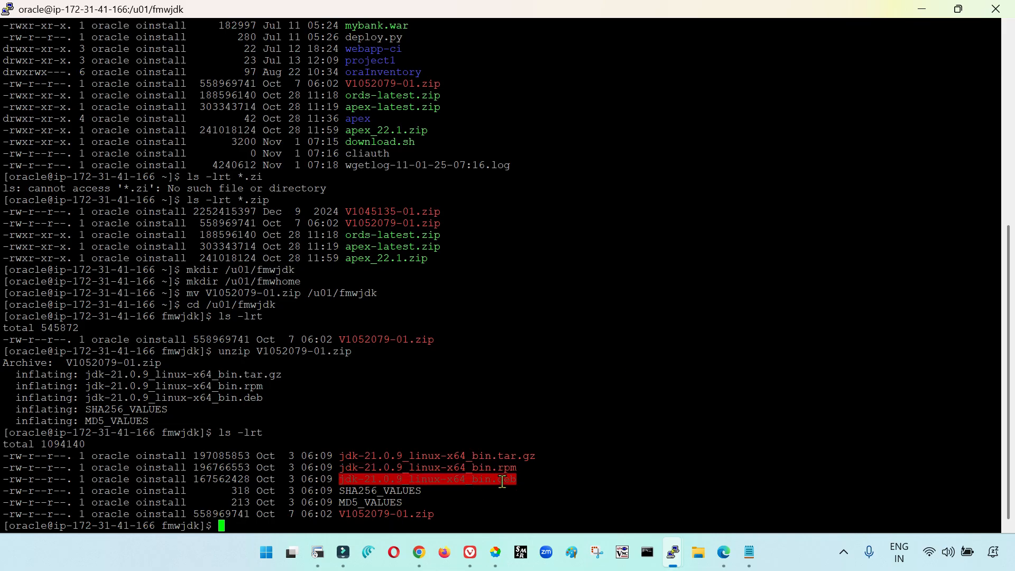
{"action": "double_click", "coordinate": [482, 456]}
{"action": "double_click", "coordinate": [480, 456]}
{"action": "left_click", "coordinate": [479, 456]}
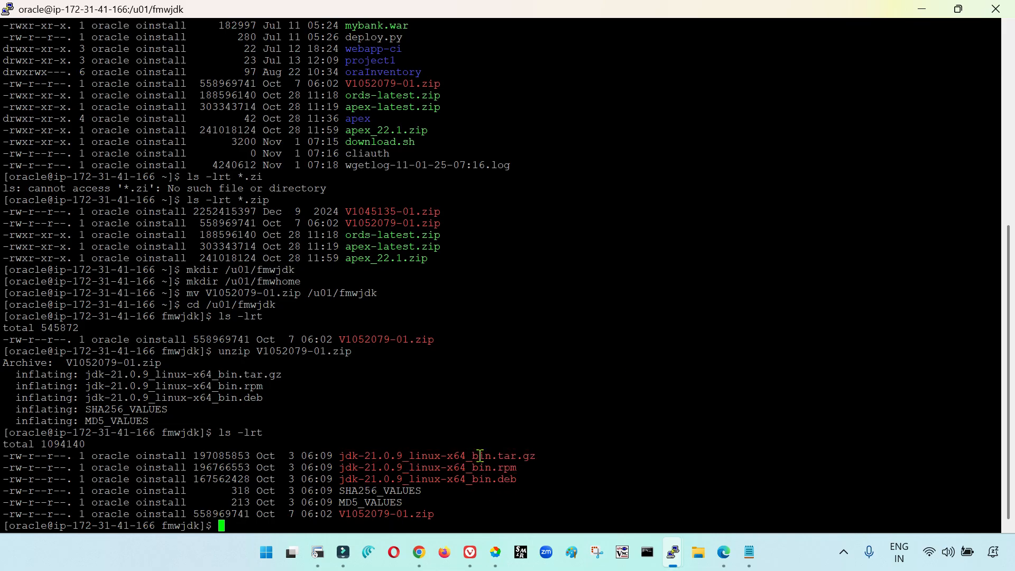
{"action": "double_click", "coordinate": [505, 456]}
{"action": "key", "text": "ctrl+c"}
{"action": "left_click", "coordinate": [498, 456]}
Extract jdk-21.0.9_linux-x64_bin.tar.gz in /u01/fmwjdk with tar -xvzf
{"action": "type", "text": "tar -xvzf"}
{"action": "double_click", "coordinate": [501, 456]}
{"action": "right_click", "coordinate": [501, 456]}
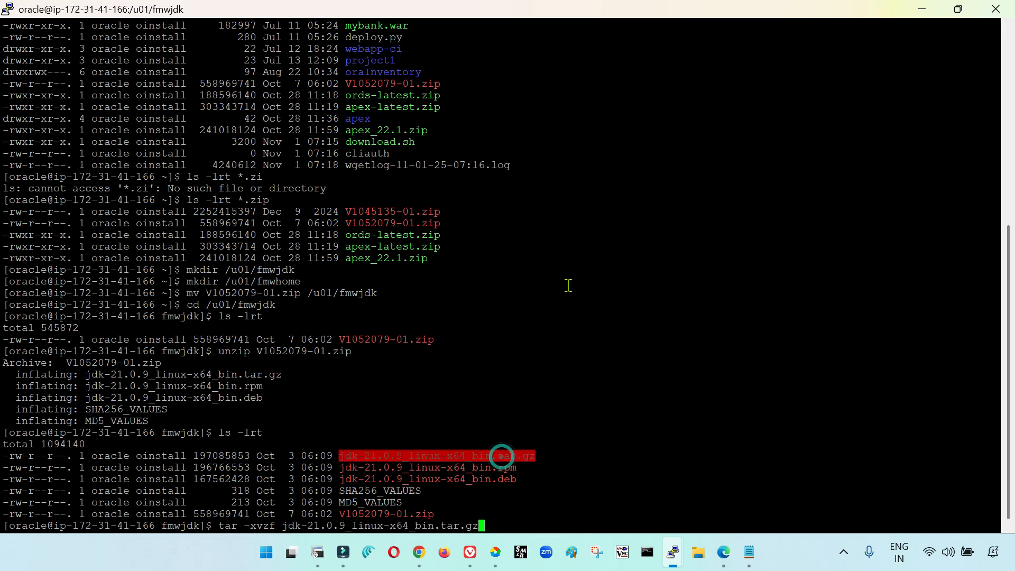
{"action": "key", "text": "Return"}
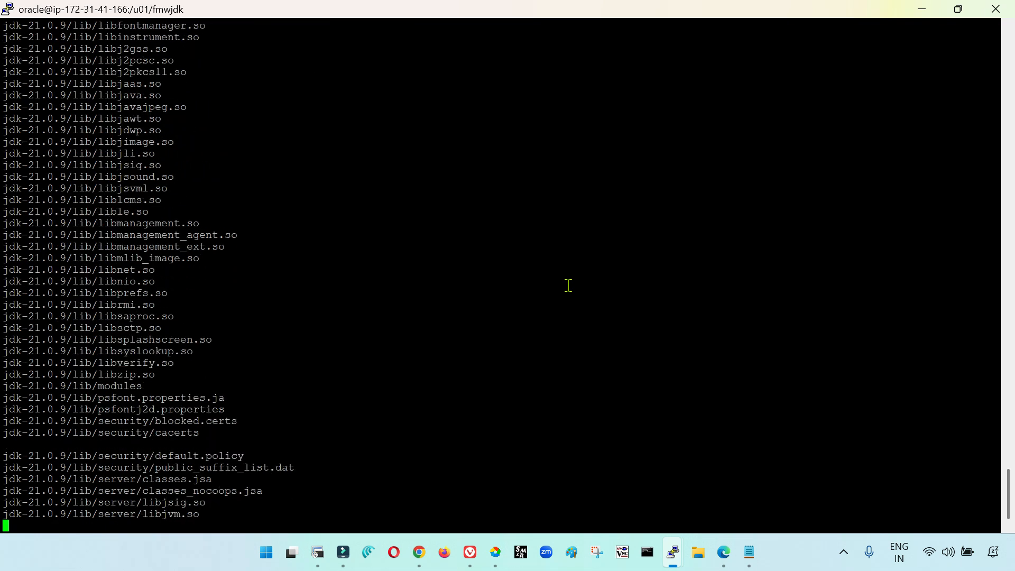
List /u01/fmwjdk with ls -lrt and examine the extracted jdk-21.0.9 directory entry
{"action": "type", "text": "ls -lrt"}
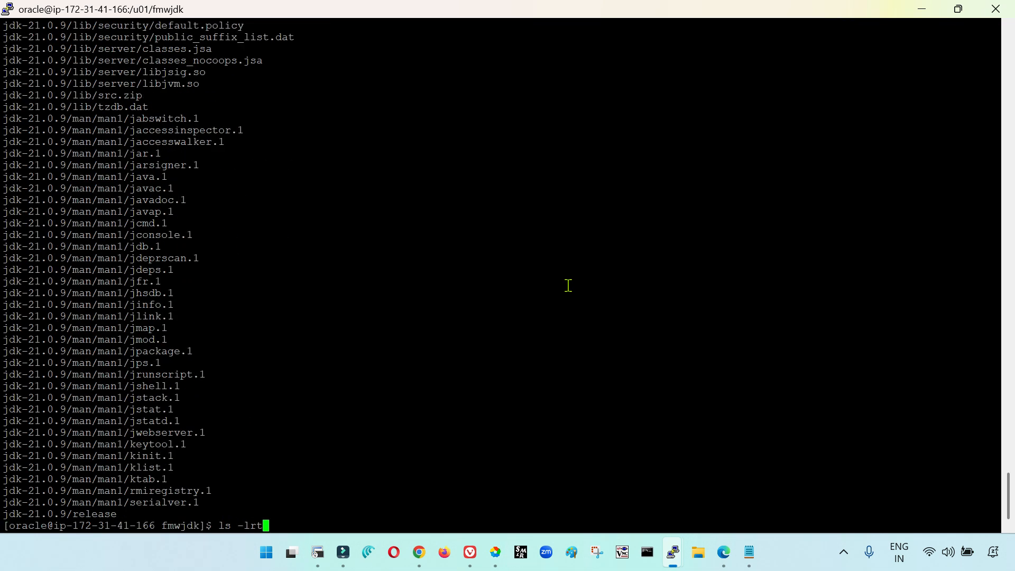
{"action": "key", "text": "Return"}
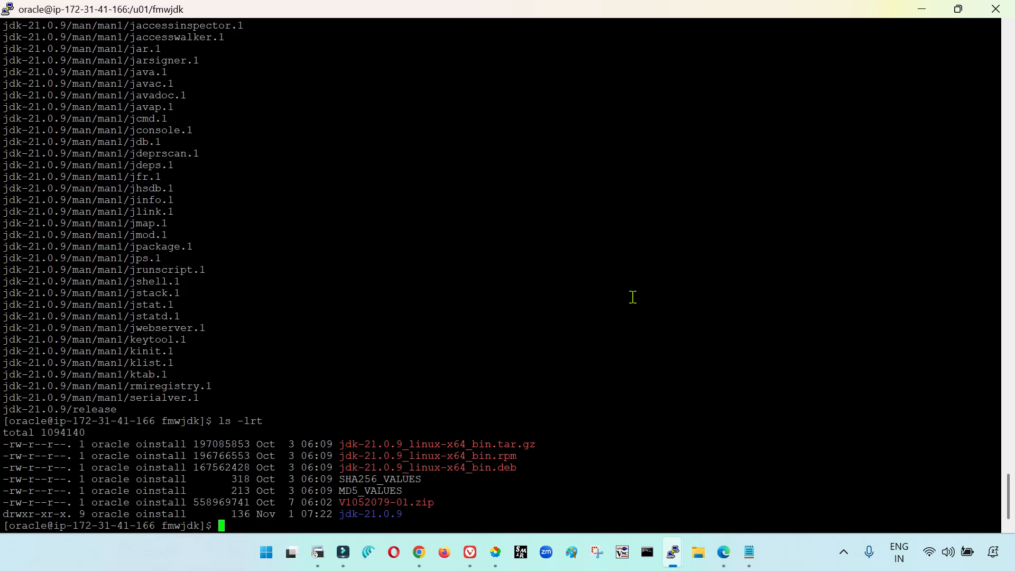
{"action": "double_click", "coordinate": [392, 514]}
{"action": "triple_click", "coordinate": [381, 514]}
{"action": "left_click", "coordinate": [381, 514]}
{"action": "left_click_drag", "start_coordinate": [342, 516], "coordinate": [400, 516]}
{"action": "key", "text": "ctrl+c"}
{"action": "left_click", "coordinate": [379, 517]}
{"action": "left_click", "coordinate": [378, 518]}
{"action": "left_click", "coordinate": [402, 495]}
Print the working directory and create a symbolic link named jdk to /u01/fmwjdk/jdk-21.0.9 with ln -s
{"action": "type", "text": "pwd"}
{"action": "key", "text": "Return"}
{"action": "type", "text": "ln -s"}
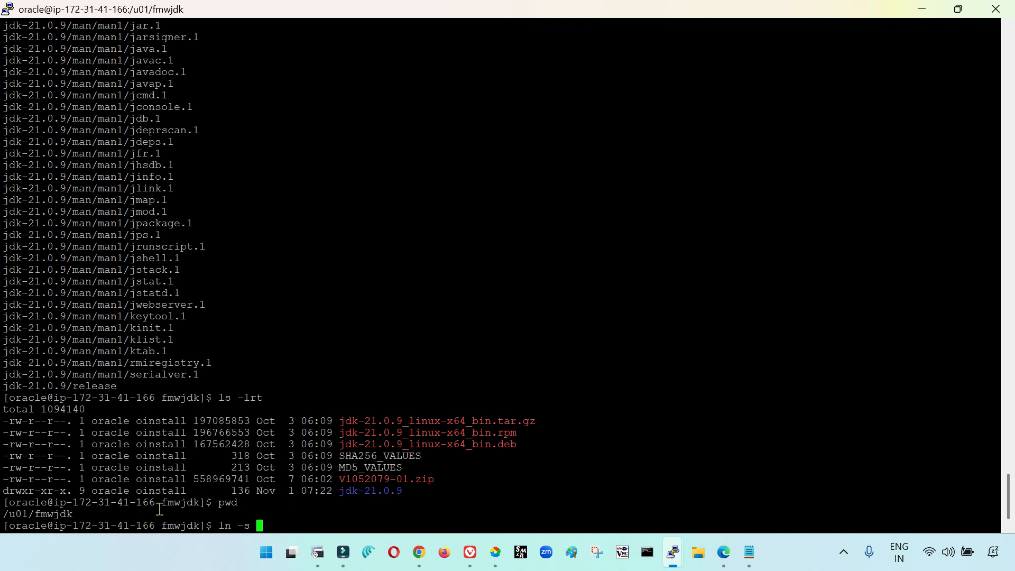
{"action": "double_click", "coordinate": [59, 514]}
{"action": "right_click", "coordinate": [60, 514]}
{"action": "type", "text": "/u01/fmwjdk/"}
{"action": "double_click", "coordinate": [373, 491]}
{"action": "right_click", "coordinate": [502, 371]}
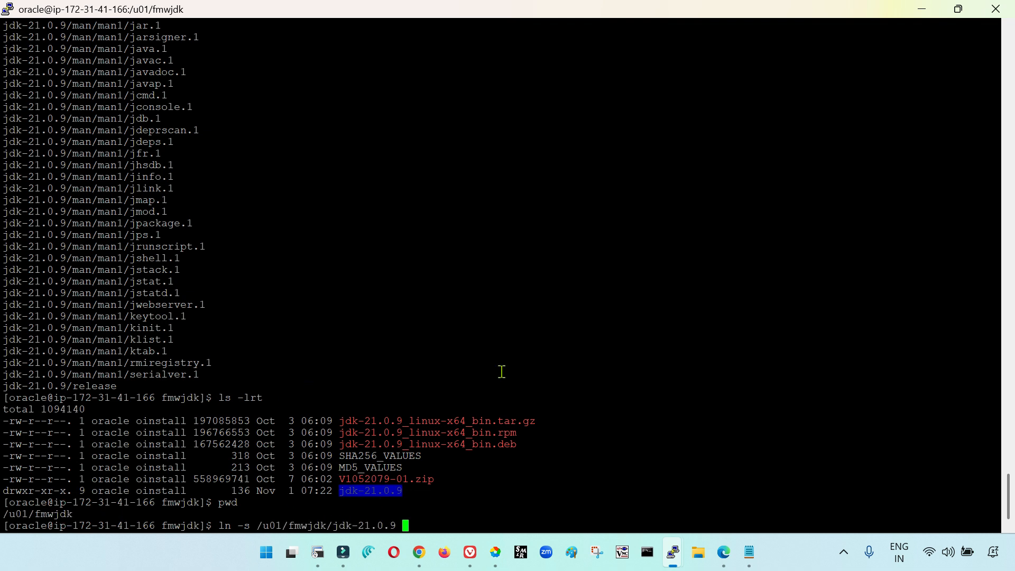
{"action": "type", "text": "jdk"}
{"action": "key", "text": "Return"}
List the directory with ls -lrt and check which target the jdk symbolic link points to
{"action": "type", "text": "ls -lrt"}
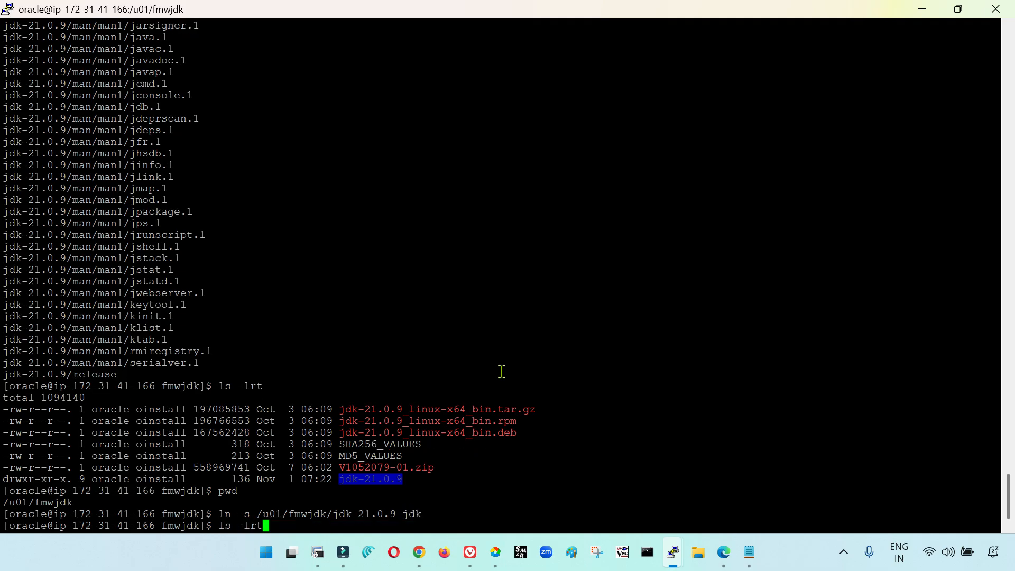
{"action": "key", "text": "Return"}
{"action": "left_click", "coordinate": [347, 517]}
{"action": "double_click", "coordinate": [419, 513]}
{"action": "left_click", "coordinate": [386, 504]}
{"action": "double_click", "coordinate": [384, 503]}
{"action": "left_click", "coordinate": [474, 489]}
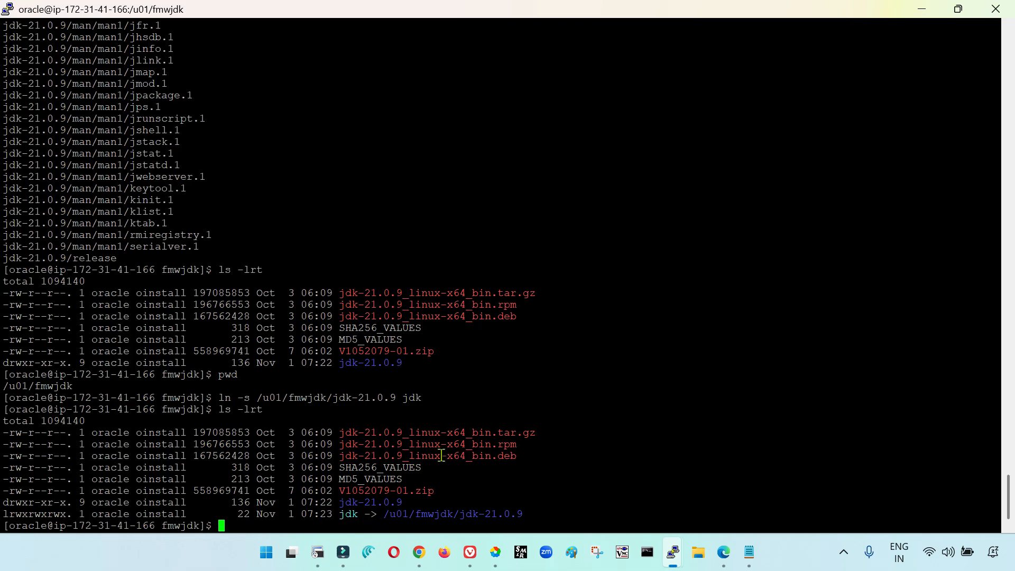
Change into the jdk link, list its contents, and enter its bin directory
{"action": "type", "text": "cd jdk"}
{"action": "key", "text": "Return"}
{"action": "type", "text": "ls"}
{"action": "key", "text": "Return"}
{"action": "type", "text": "cd bin"}
{"action": "key", "text": "Return"}
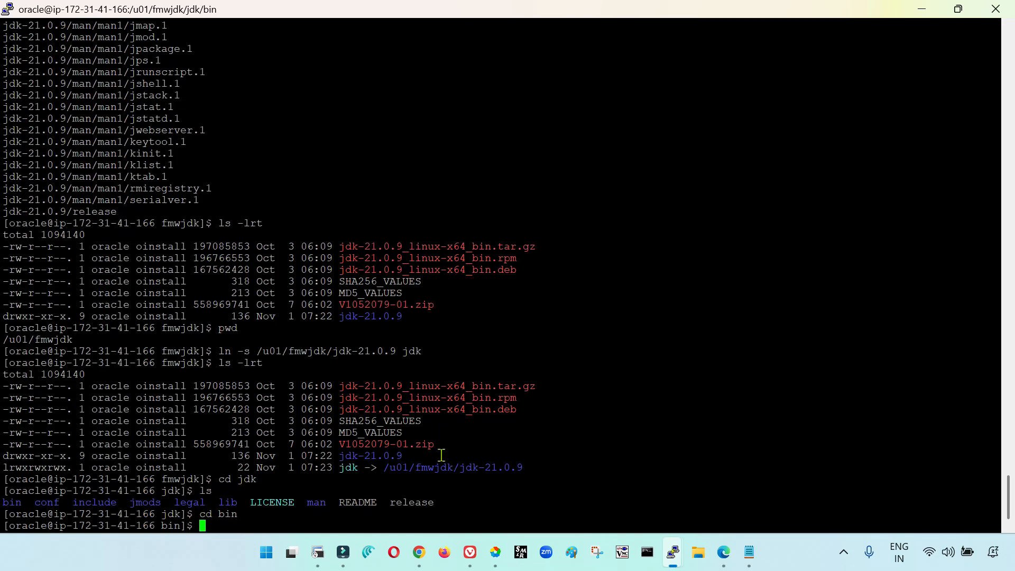
Run ./java -version from the bin directory and examine the Java version and its release date
{"action": "type", "text": "./java -versio"}
{"action": "type", "text": "n"}
{"action": "key", "text": "Return"}
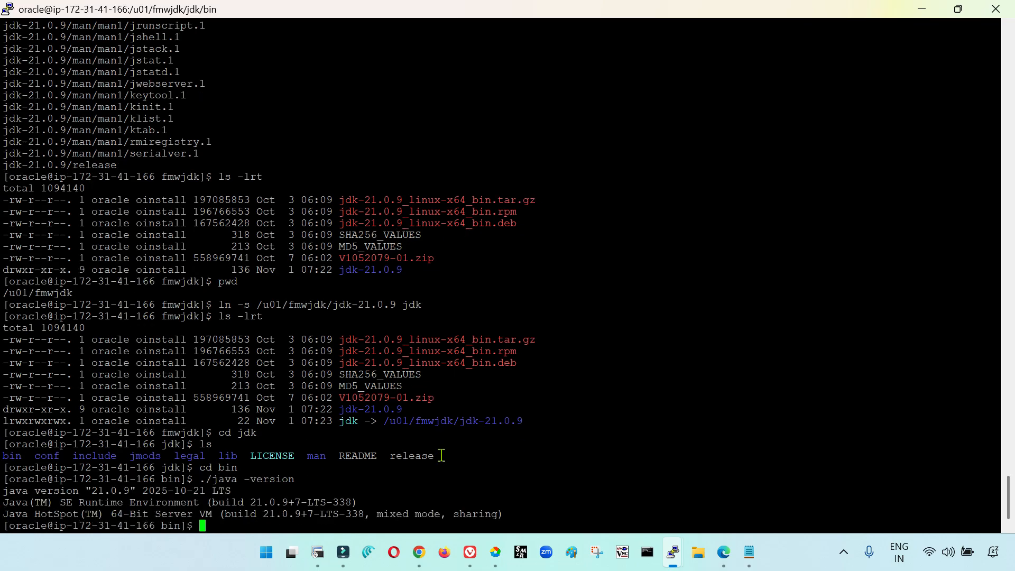
{"action": "double_click", "coordinate": [194, 488]}
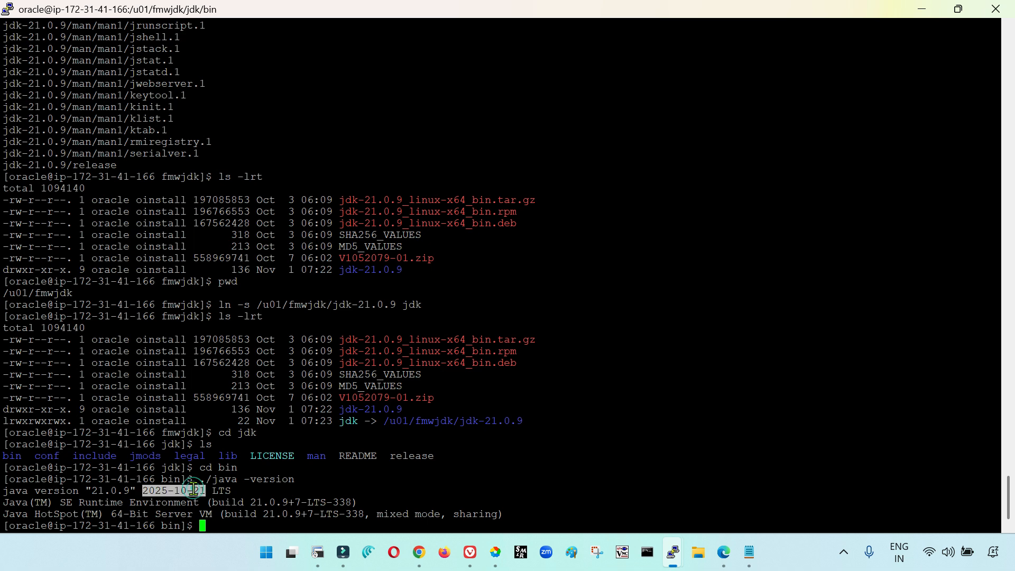
{"action": "left_click", "coordinate": [92, 491]}
{"action": "double_click", "coordinate": [92, 492]}
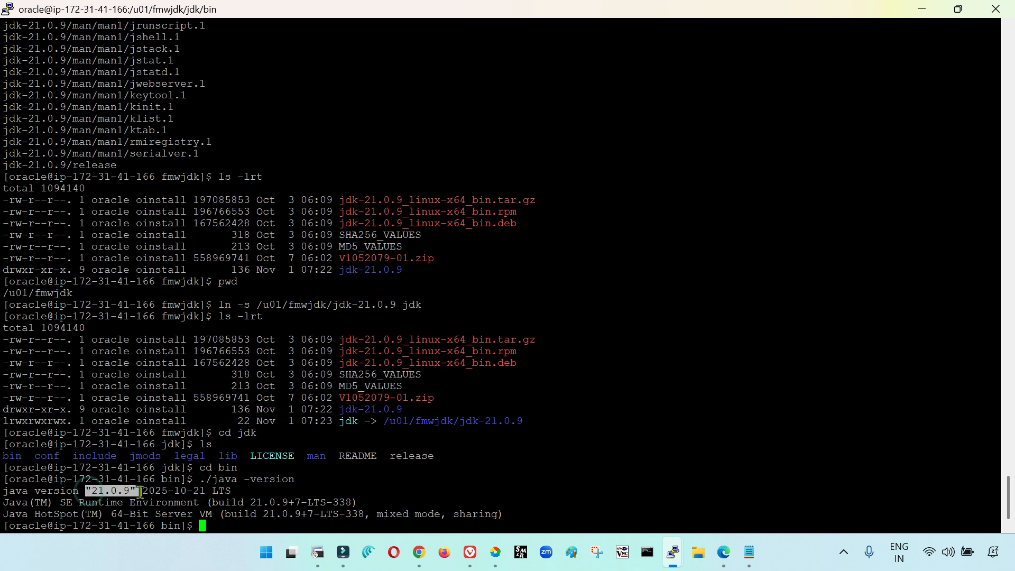
{"action": "left_click", "coordinate": [182, 489]}
{"action": "left_click_drag", "start_coordinate": [15, 492], "coordinate": [197, 491]}
{"action": "left_click", "coordinate": [217, 487]}
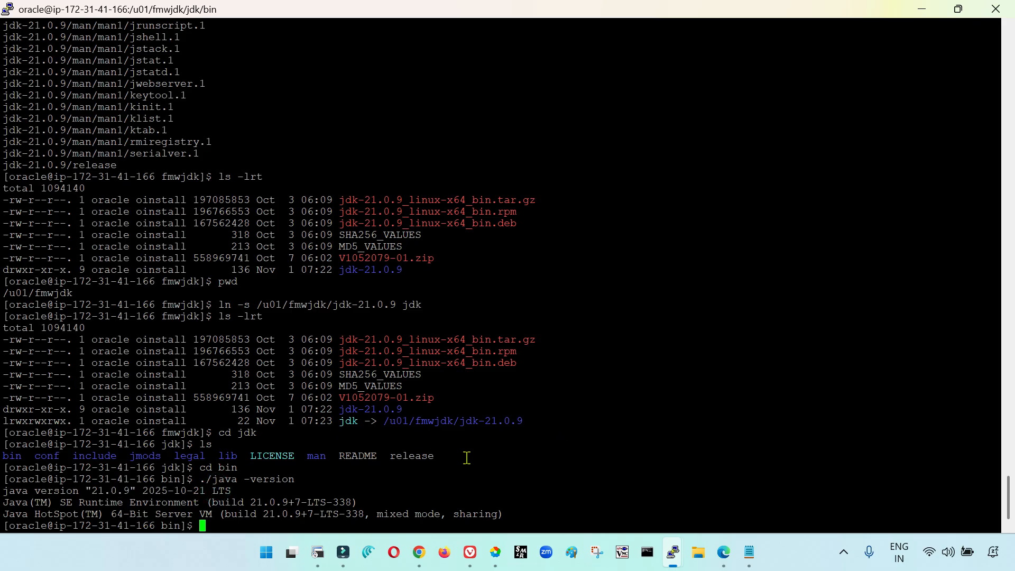
Return to the home directory, list its files with ls -lrt, and unzip V1045135-01.zip
{"action": "type", "text": "cd"}
{"action": "key", "text": "Return"}
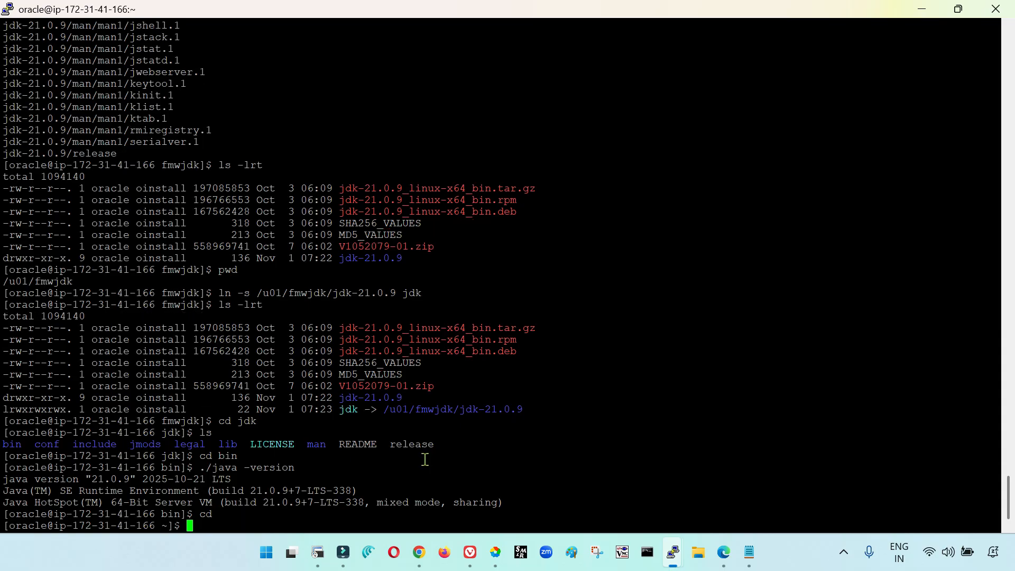
{"action": "type", "text": "ls -lrt"}
{"action": "key", "text": "Return"}
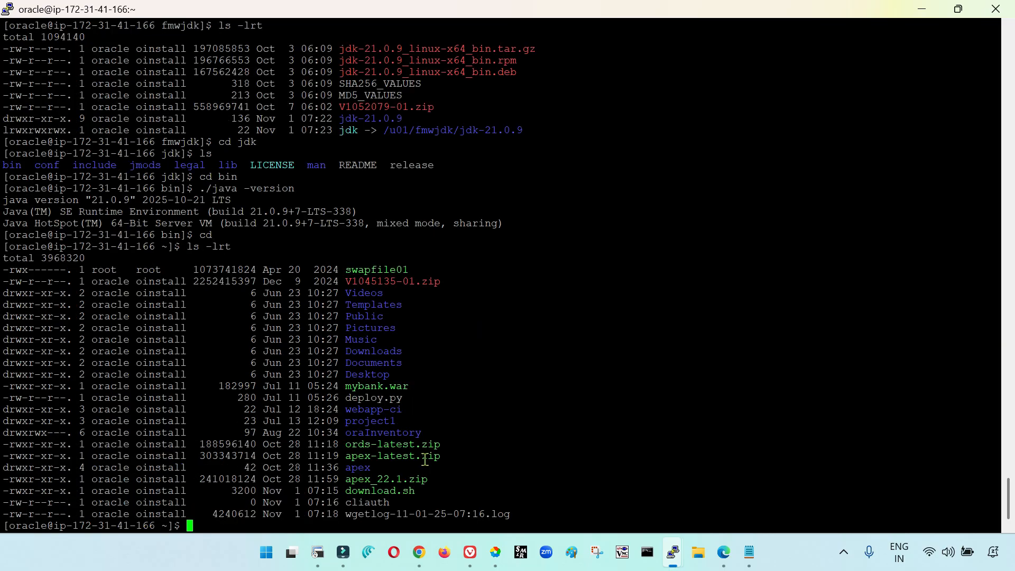
{"action": "type", "text": "unzip"}
{"action": "double_click", "coordinate": [417, 282]}
{"action": "right_click", "coordinate": [630, 285]}
{"action": "key", "text": "Return"}
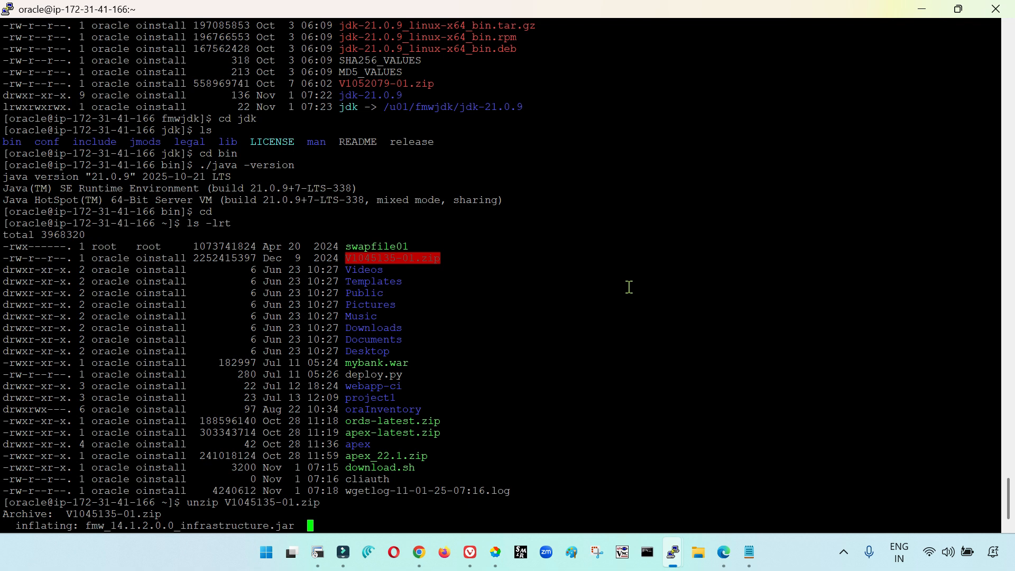
Add an SSH tunnel to the current PuTTY session from source port 5901 to localhost:5901 and apply it
{"action": "right_click", "coordinate": [462, 7]}
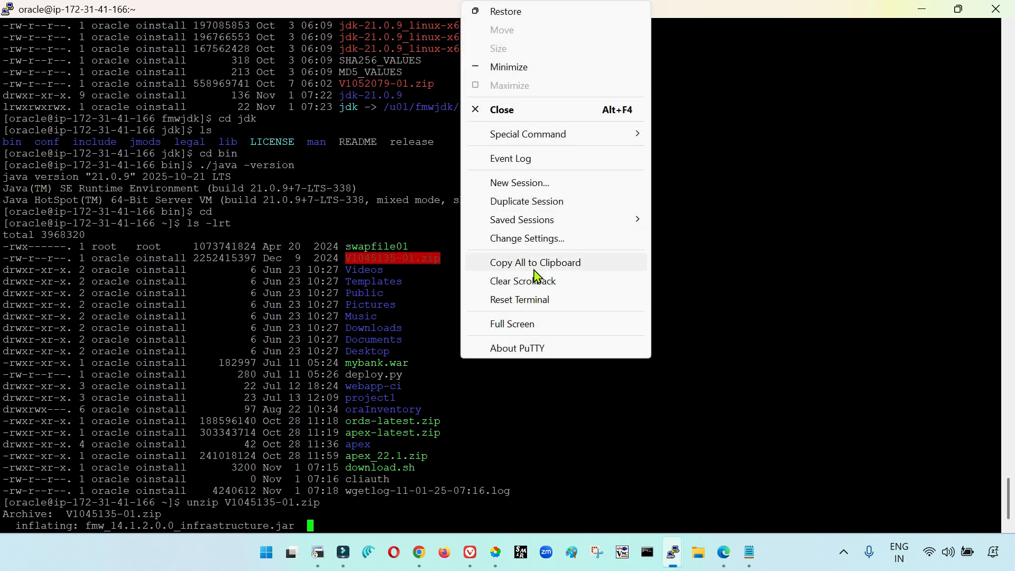
{"action": "left_click", "coordinate": [529, 240]}
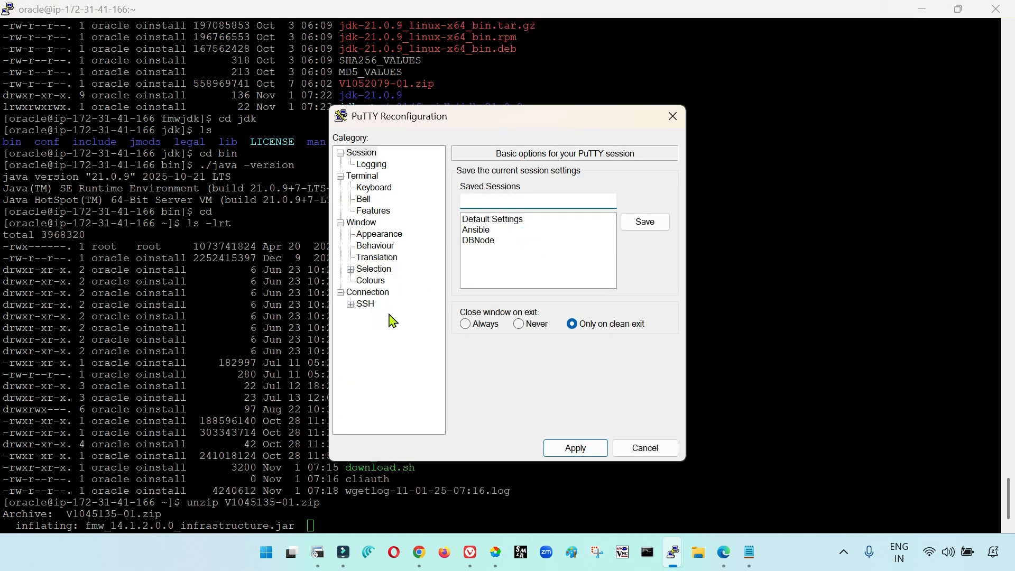
{"action": "left_click", "coordinate": [350, 304]}
{"action": "left_click", "coordinate": [381, 350]}
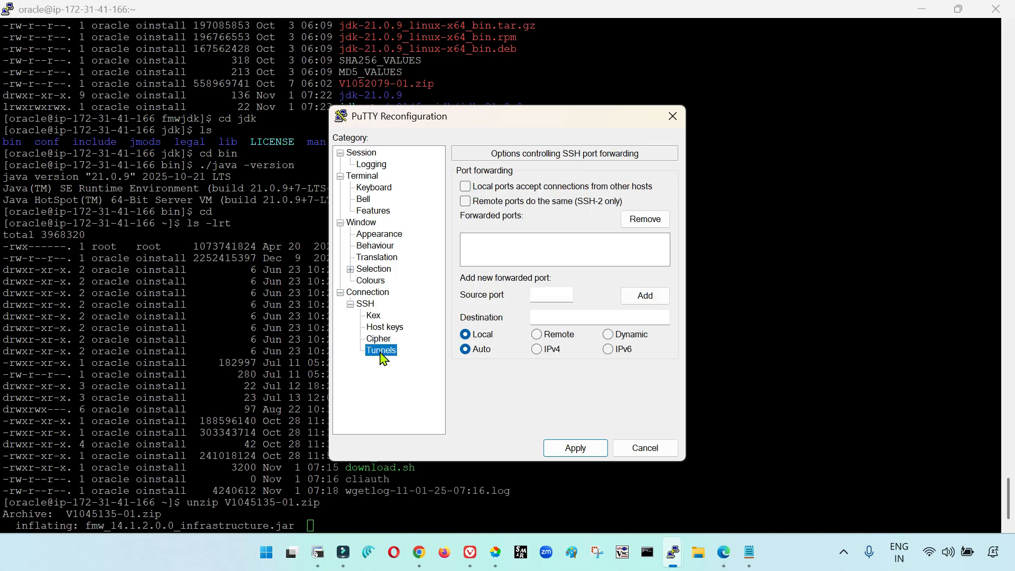
{"action": "left_click", "coordinate": [558, 297]}
{"action": "type", "text": "5901"}
{"action": "key", "text": "Tab"}
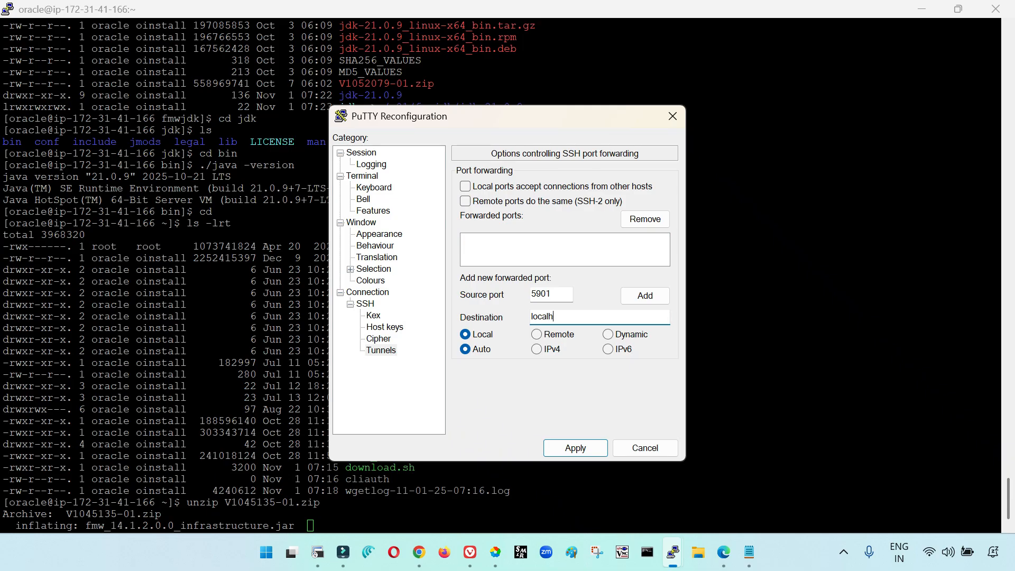
{"action": "type", "text": "localhost:5901"}
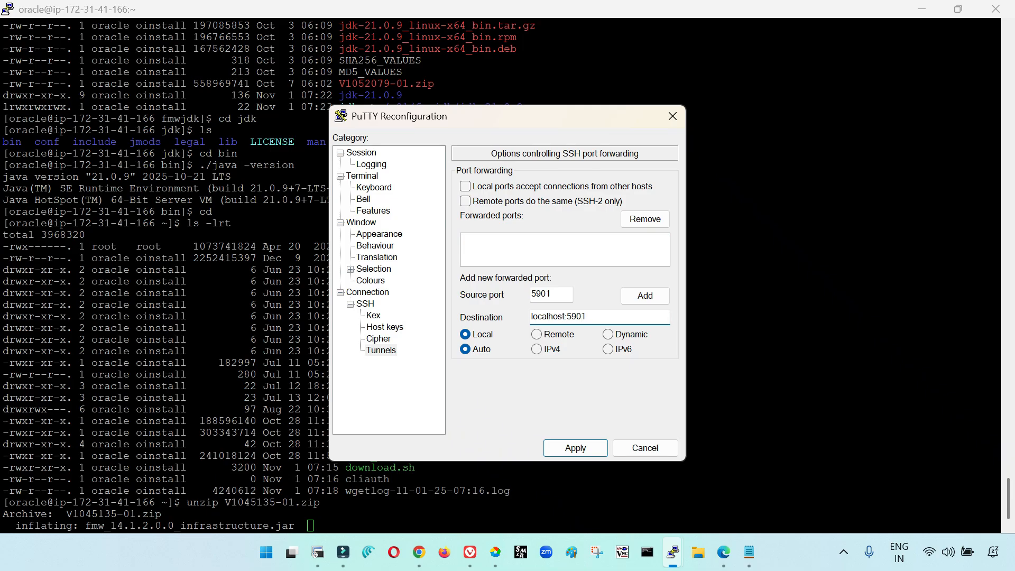
{"action": "left_click", "coordinate": [642, 295]}
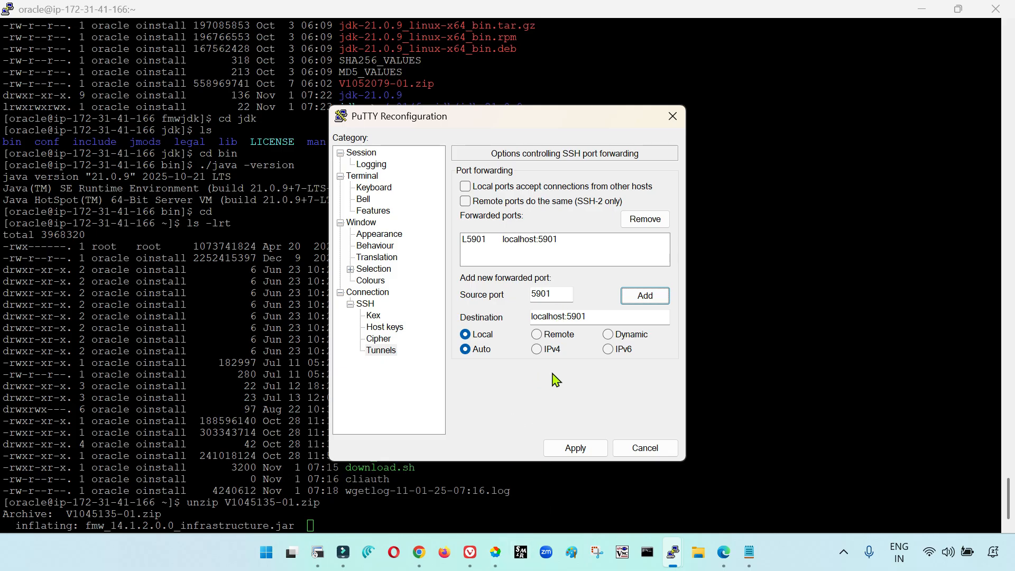
{"action": "left_click", "coordinate": [582, 449]}
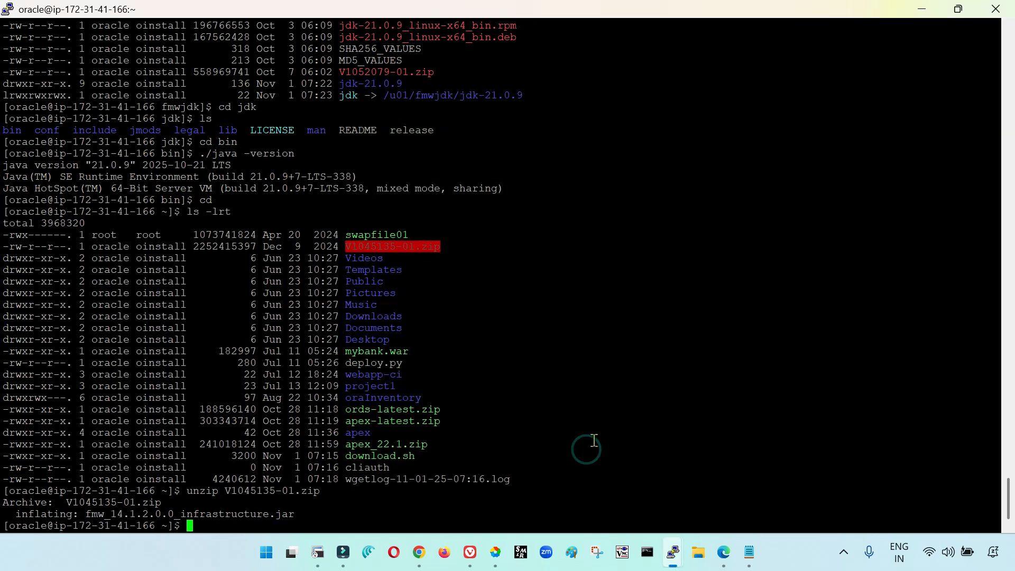
List the home directory with ls -lrt to check for the extracted Fusion Middleware infrastructure jar
{"action": "type", "text": "ls -lrt"}
{"action": "key", "text": "Return"}
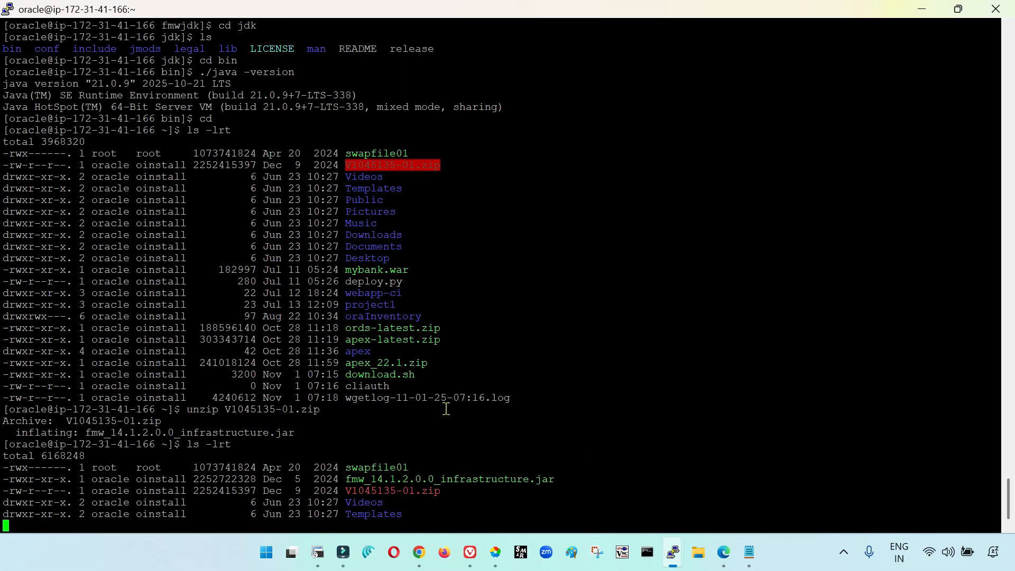
Start a VNC server on display :1 with vncserver :1
{"action": "type", "text": "v"}
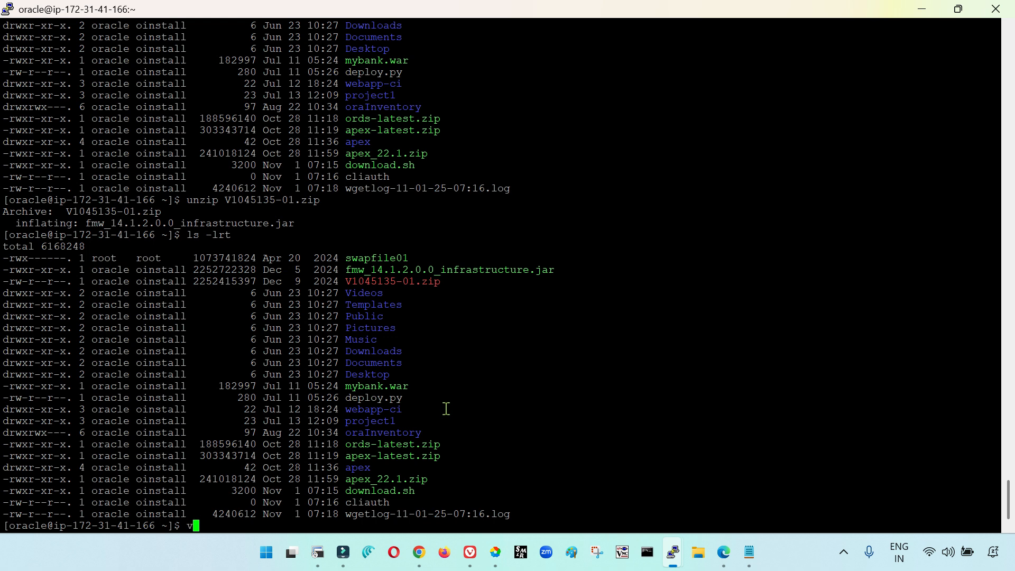
{"action": "type", "text": "ncserver :1"}
{"action": "key", "text": "Return"}
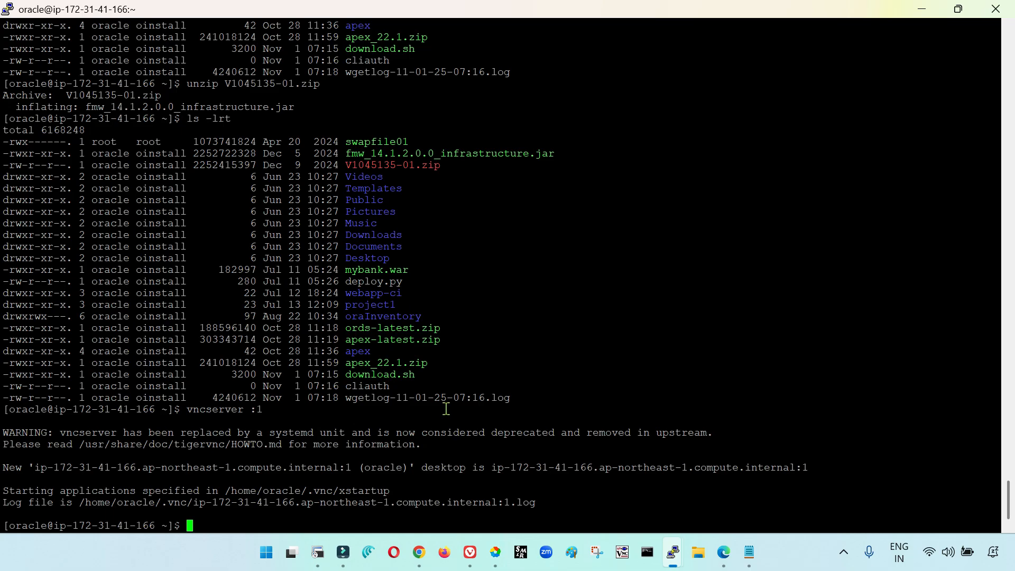
Run vncpasswd, enter and verify the VNC password, and skip the view-only password
{"action": "type", "text": "vncpasswd"}
{"action": "key", "text": "Return"}
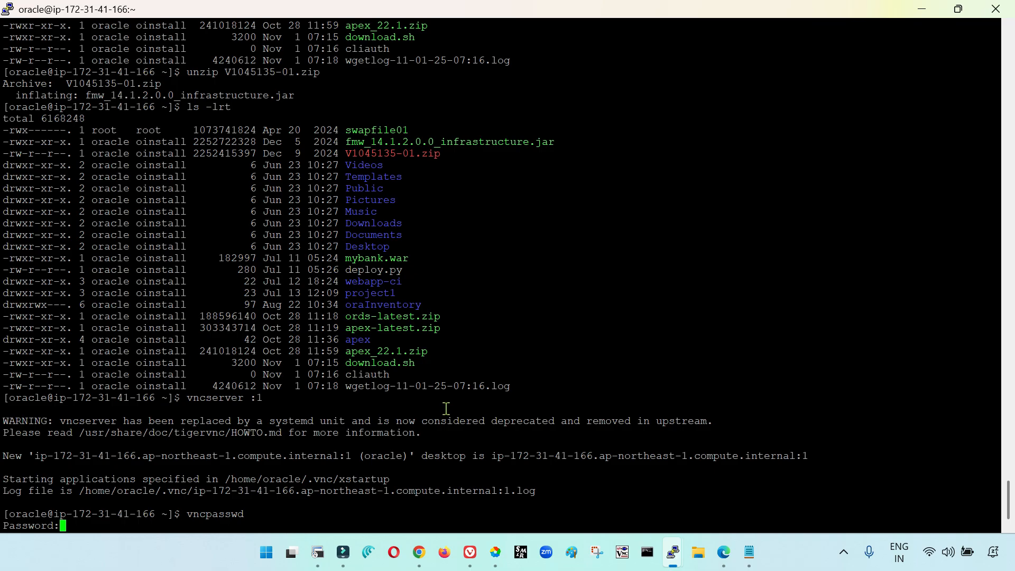
{"action": "key", "text": "Return"}
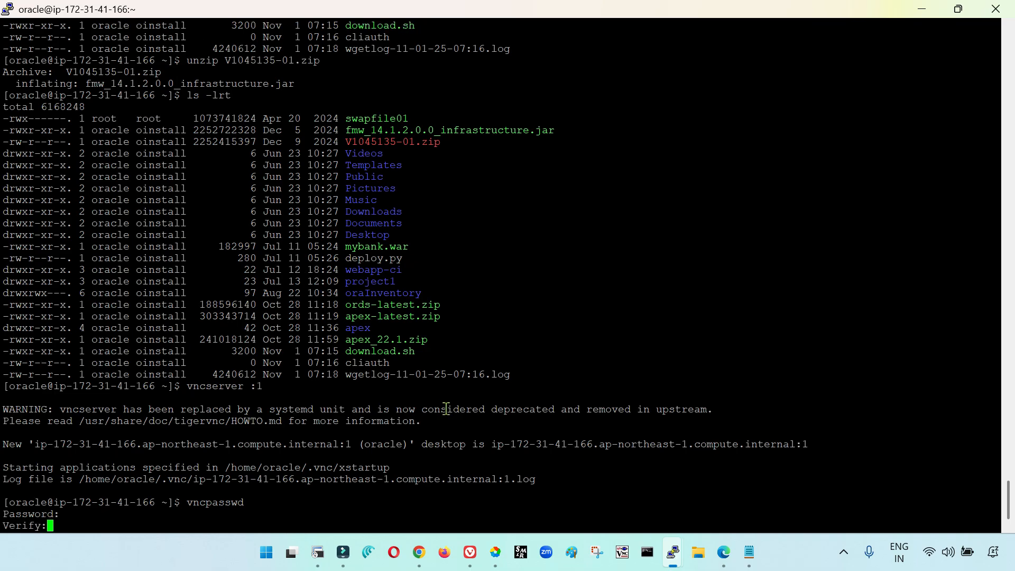
{"action": "key", "text": "Return"}
{"action": "key", "text": "Return"}
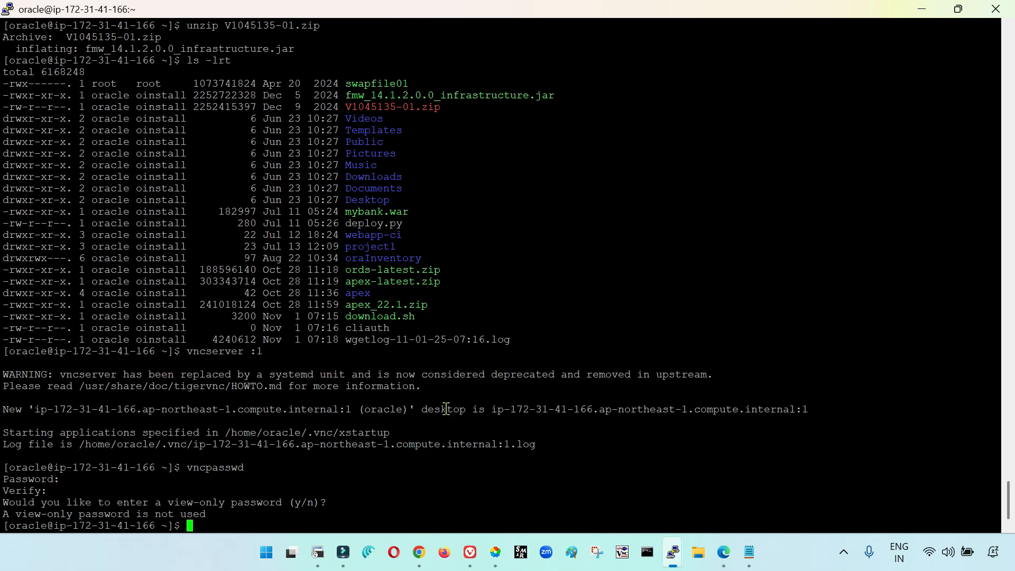
Examine the forwarded ports in the current PuTTY session's SSH tunnel settings for the VNC display
{"action": "right_click", "coordinate": [431, 324], "text": "ctrl"}
{"action": "left_click", "coordinate": [479, 238]}
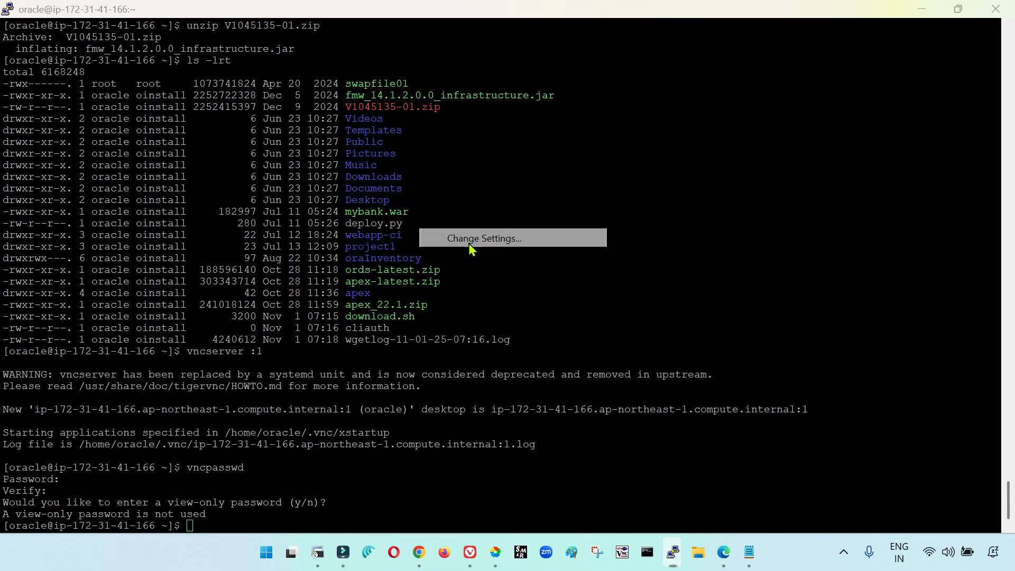
{"action": "left_click", "coordinate": [364, 304]}
{"action": "left_click", "coordinate": [351, 304]}
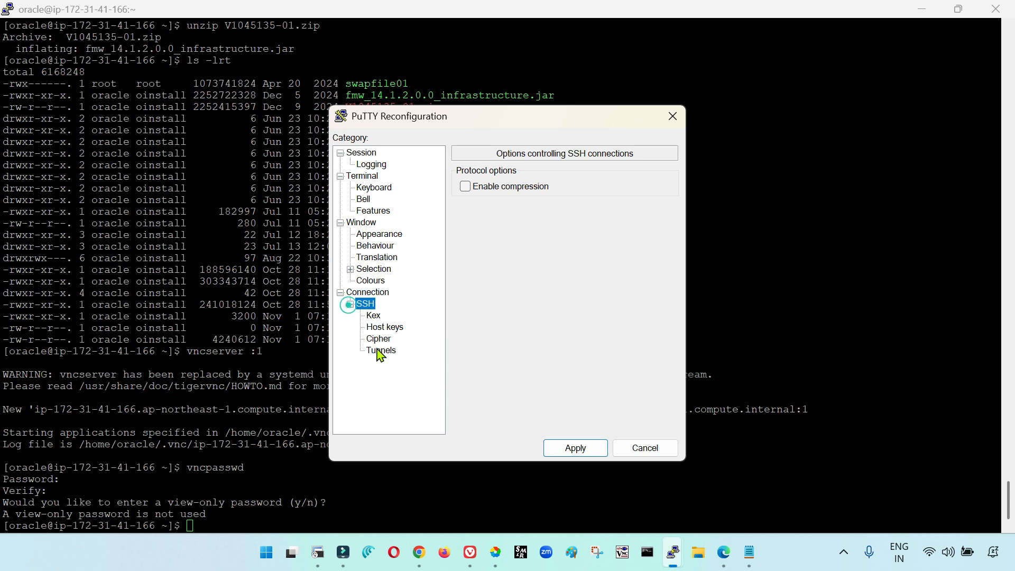
{"action": "left_click", "coordinate": [381, 351]}
{"action": "left_click", "coordinate": [542, 240]}
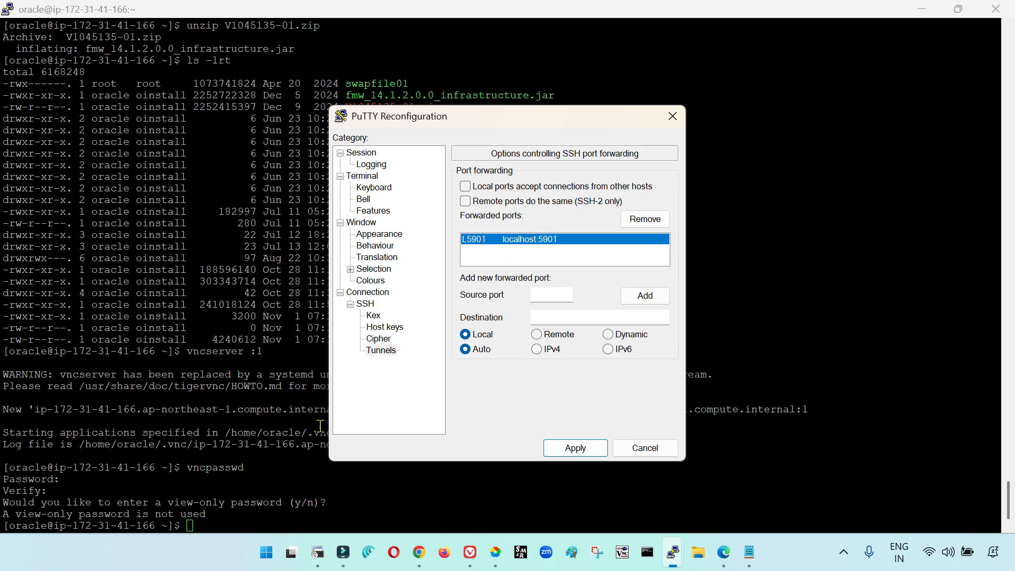
{"action": "left_click_drag", "start_coordinate": [462, 129], "coordinate": [549, 115]}
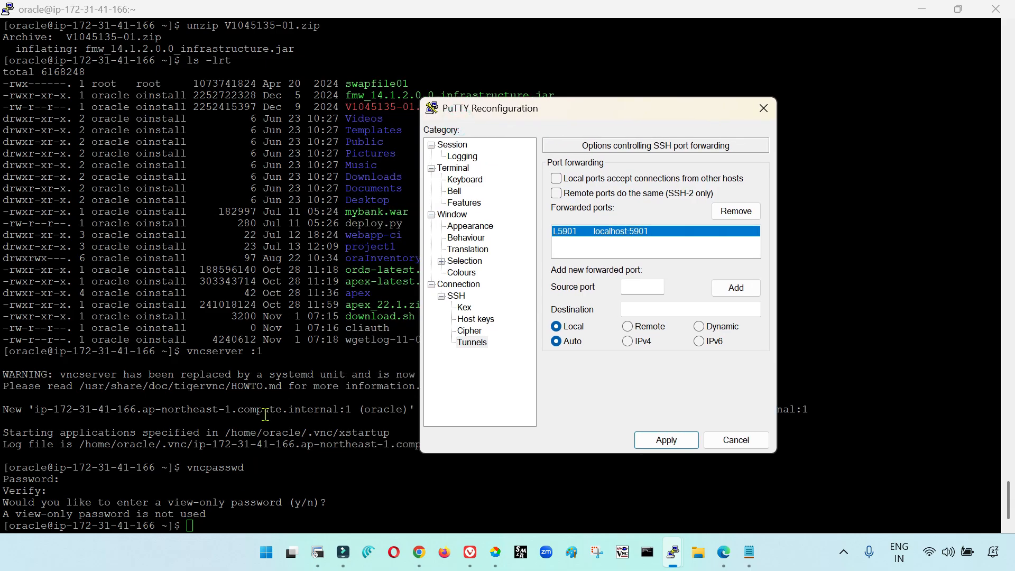
{"action": "key", "text": "Escape"}
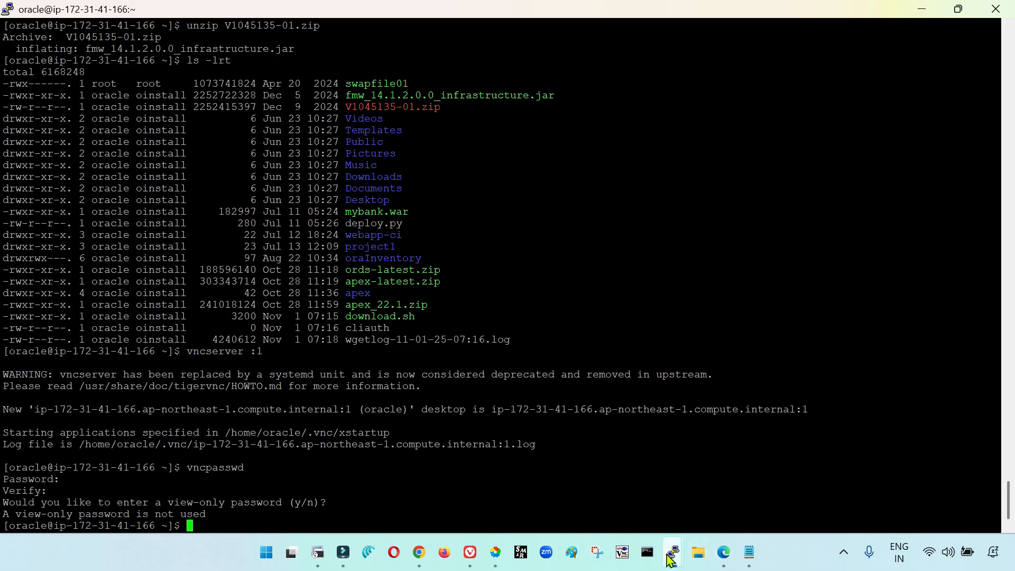
{"action": "mouse_move", "coordinate": [673, 553]}
{"action": "left_click", "coordinate": [803, 474]}
{"action": "left_click", "coordinate": [641, 286]}
{"action": "type", "text": "5901"}
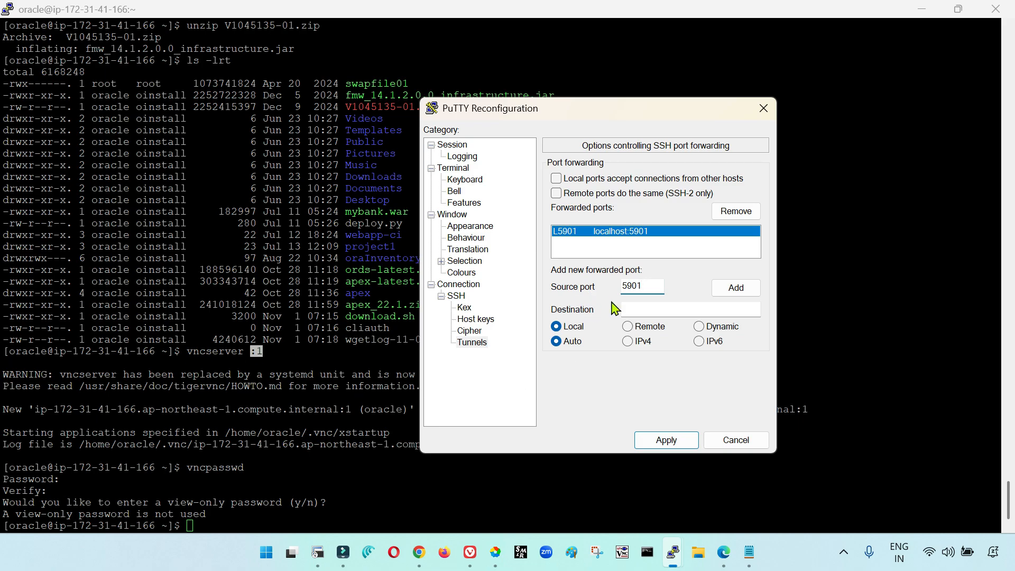
{"action": "type", "text": "2"}
{"action": "left_click", "coordinate": [730, 442]}
{"action": "left_click", "coordinate": [525, 396]}
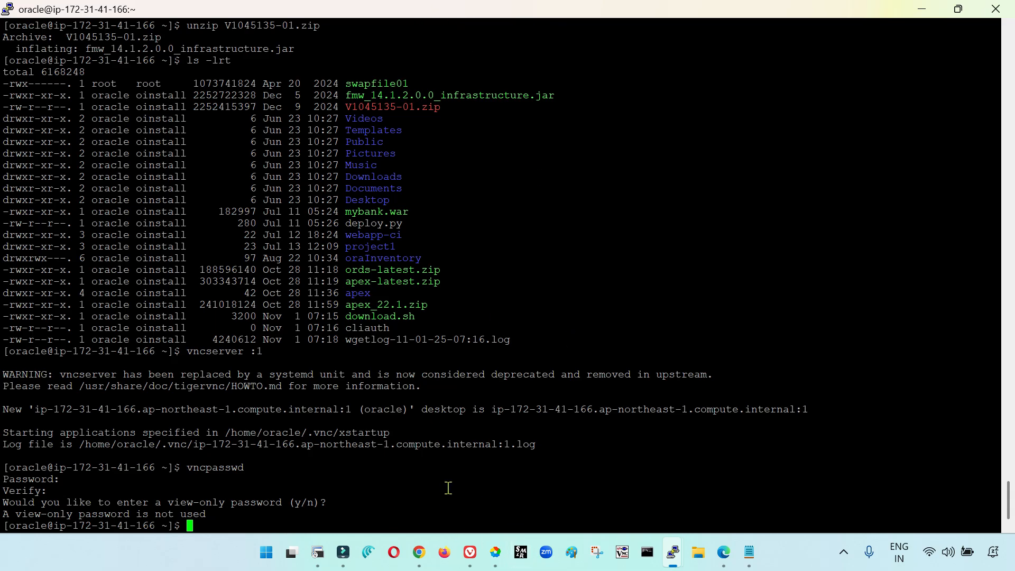
Switch to TightVNC Viewer and try to connect to remote host localhost:5901
{"action": "left_click", "coordinate": [623, 552]}
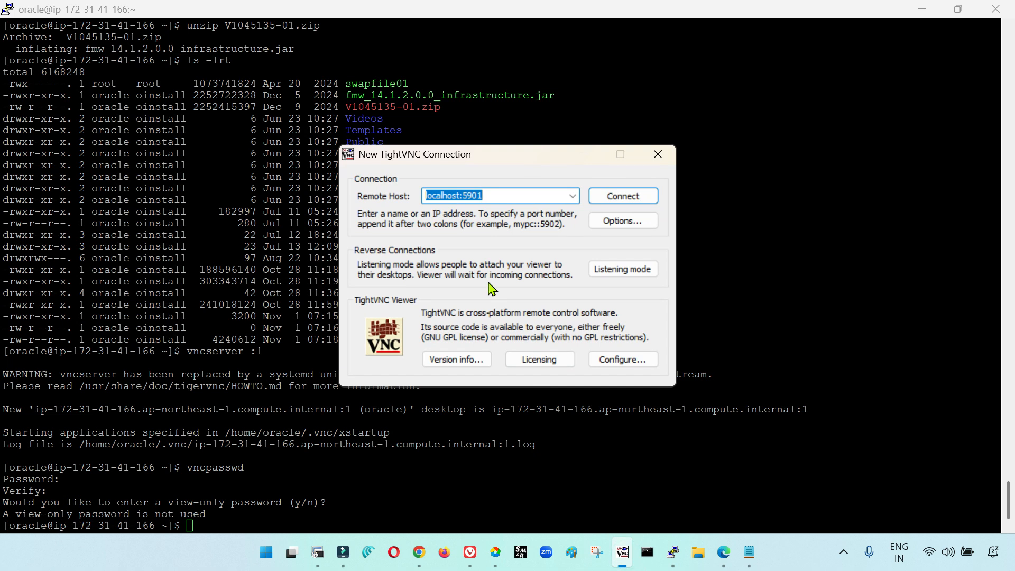
{"action": "key", "text": "End"}
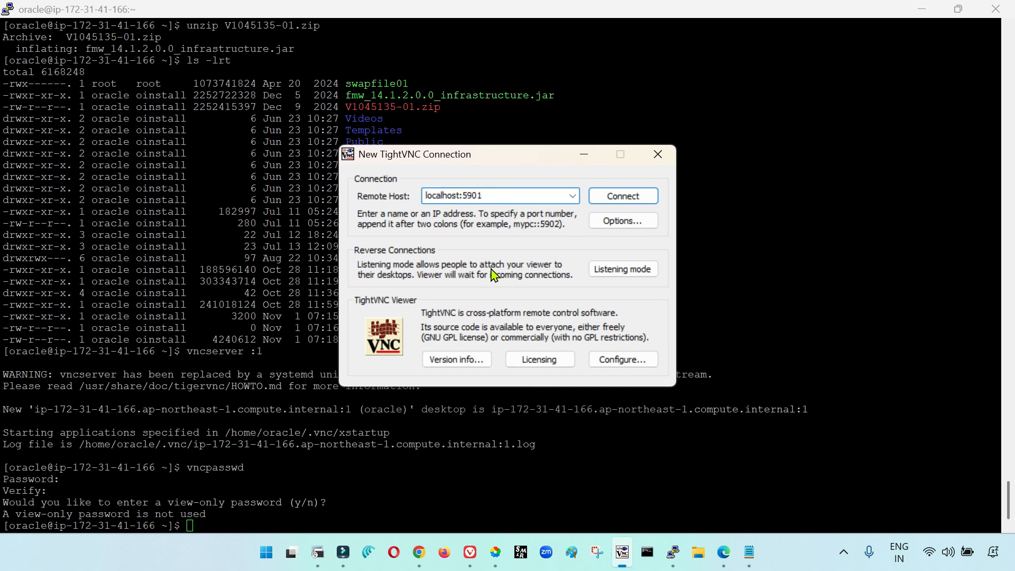
{"action": "key", "text": "Return"}
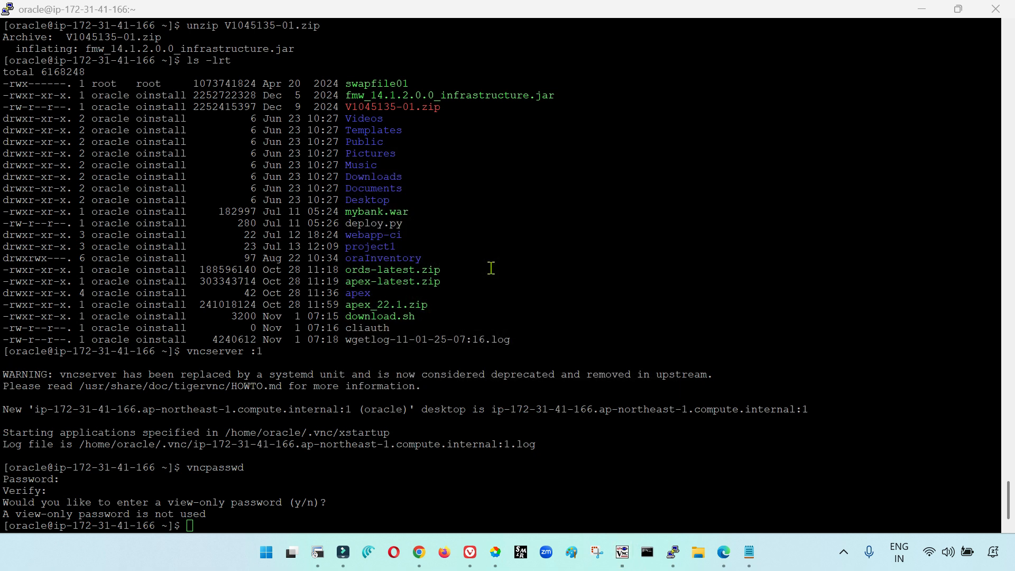
{"action": "key", "text": "Return"}
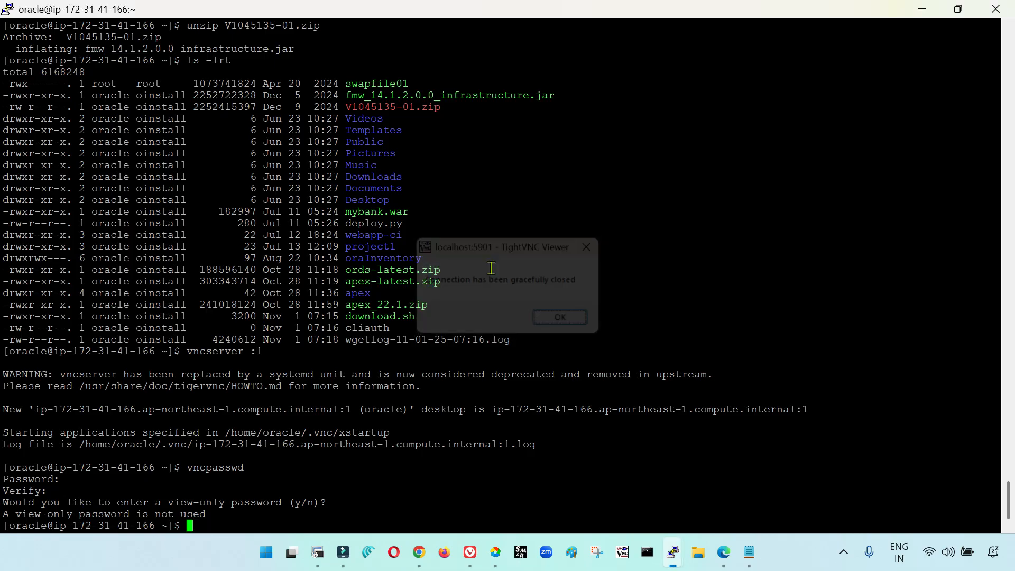
{"action": "right_click", "coordinate": [413, 6]}
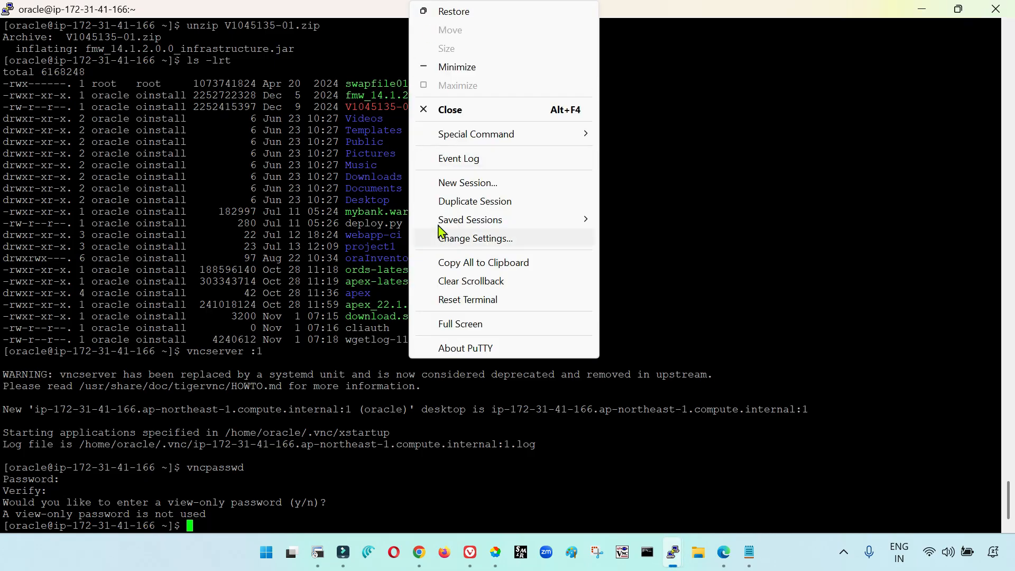
{"action": "left_click", "coordinate": [388, 145]}
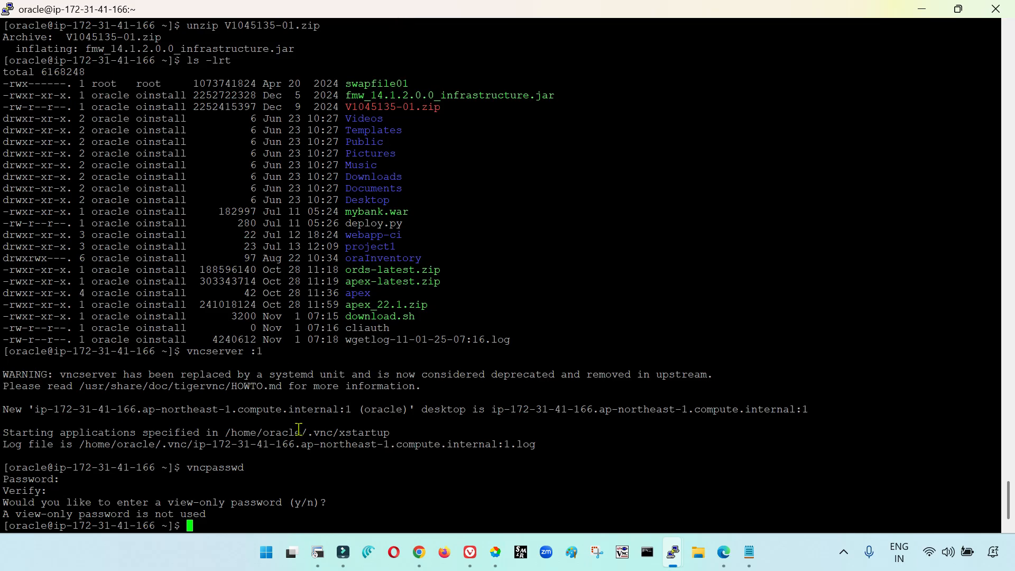
{"action": "right_click", "coordinate": [342, 6]}
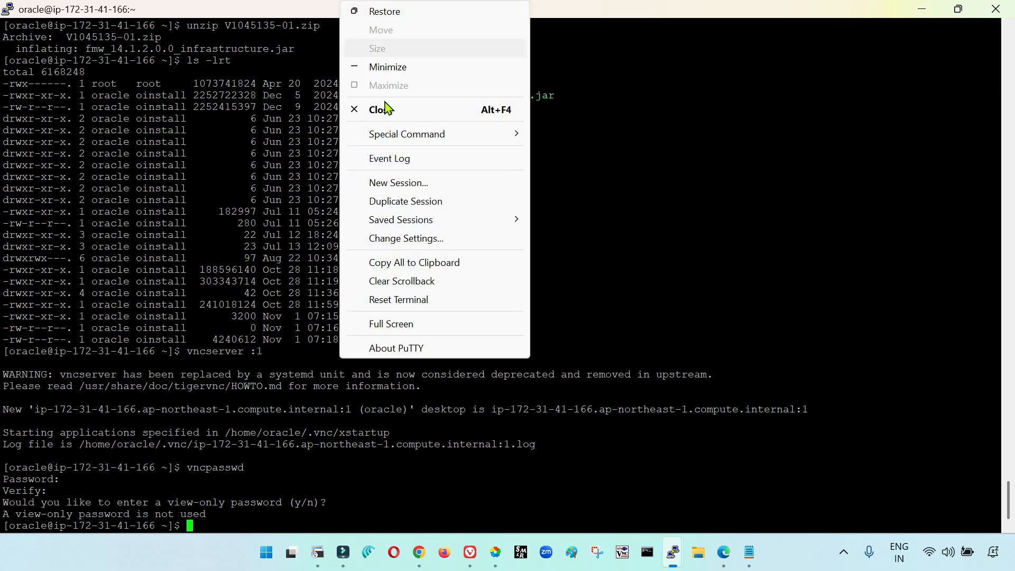
{"action": "left_click", "coordinate": [633, 206]}
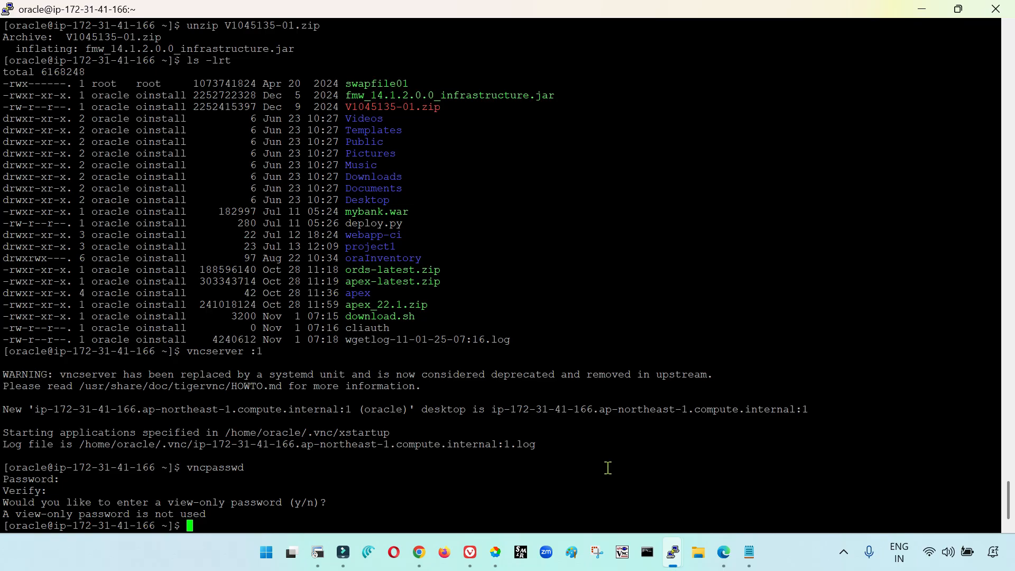
Try to kill the VNC server on display :1 with vnckill :1
{"action": "type", "text": "vnckill"}
{"action": "type", "text": "-"}
{"action": "key", "text": "BackSpace"}
{"action": "type", "text": ":1"}
{"action": "key", "text": "Return"}
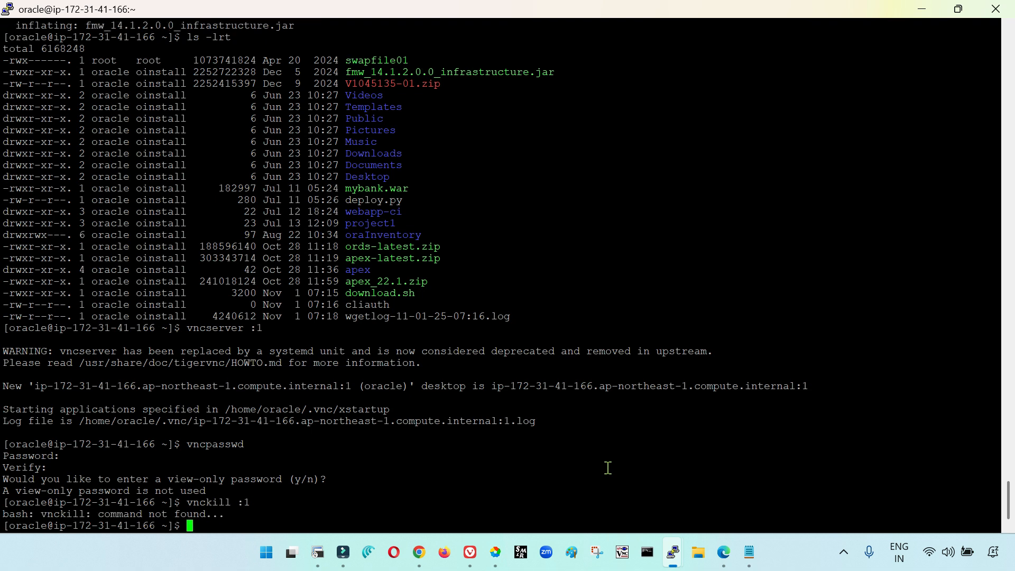
Check repeatedly for running VNC processes with ps -ef|grep -i vnc
{"action": "type", "text": "vnckill :1|"}
{"action": "key", "text": "ctrl+u"}
{"action": "type", "text": "ps -ef|grep -i vnc"}
{"action": "key", "text": "Return"}
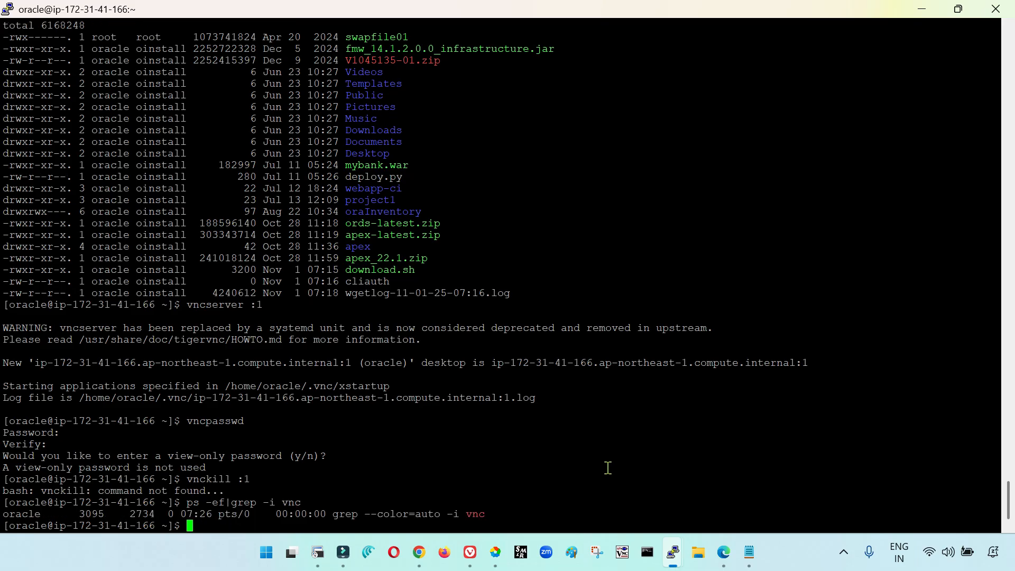
{"action": "key", "text": "Up"}
{"action": "key", "text": "Return"}
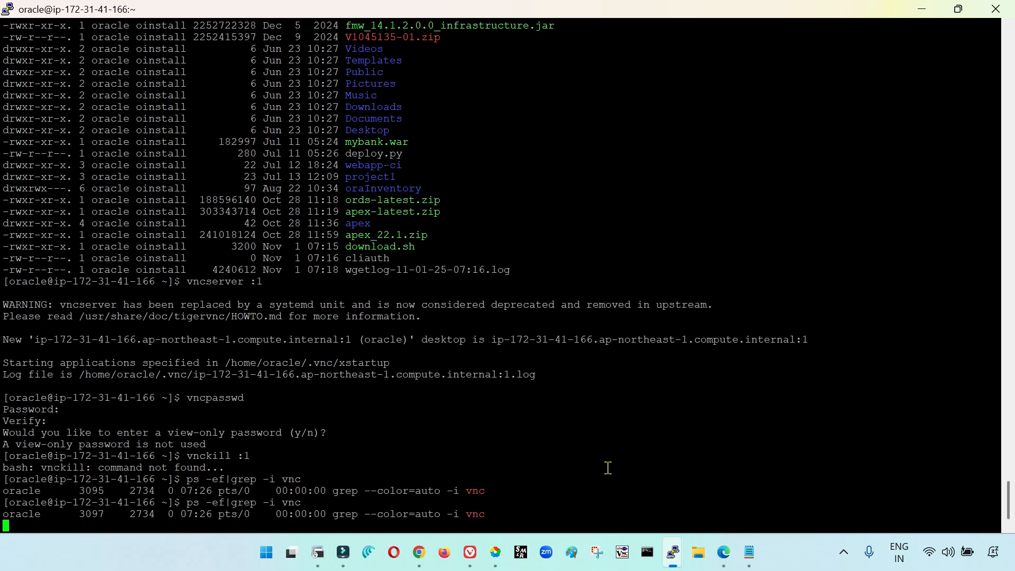
{"action": "type", "text": "ps -ef"}
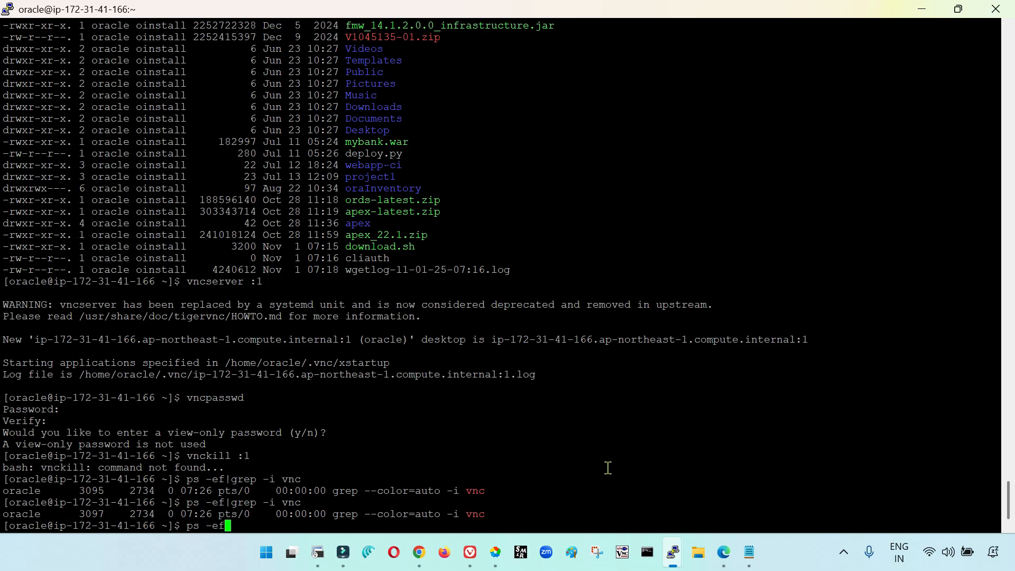
{"action": "type", "text": "|grep -i vnc"}
{"action": "key", "text": "Return"}
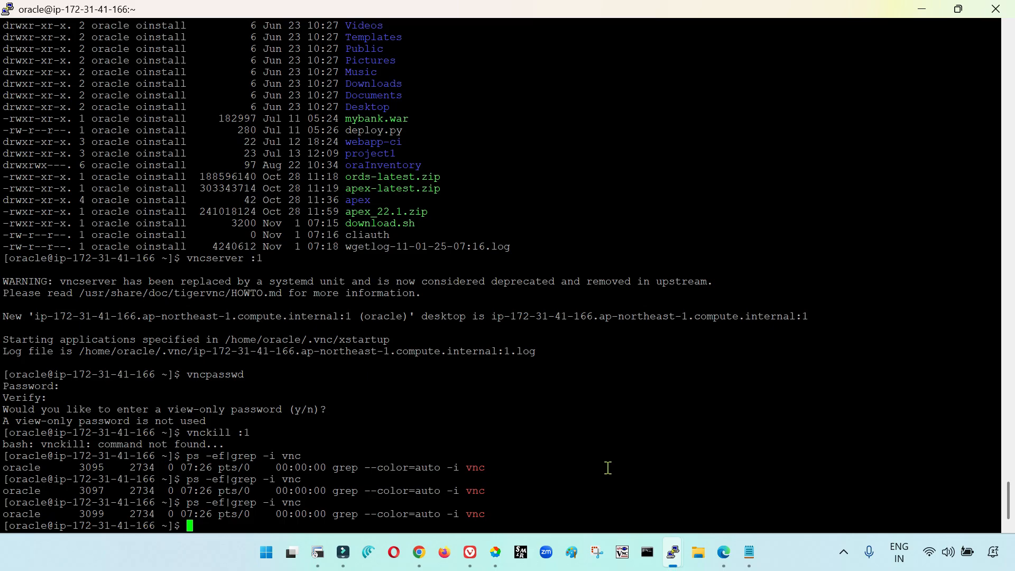
Start a new PuTTY session configuration and copy the DBnode instance's public IPv4 address from the EC2 console in the browser
{"action": "right_click", "coordinate": [587, 7]}
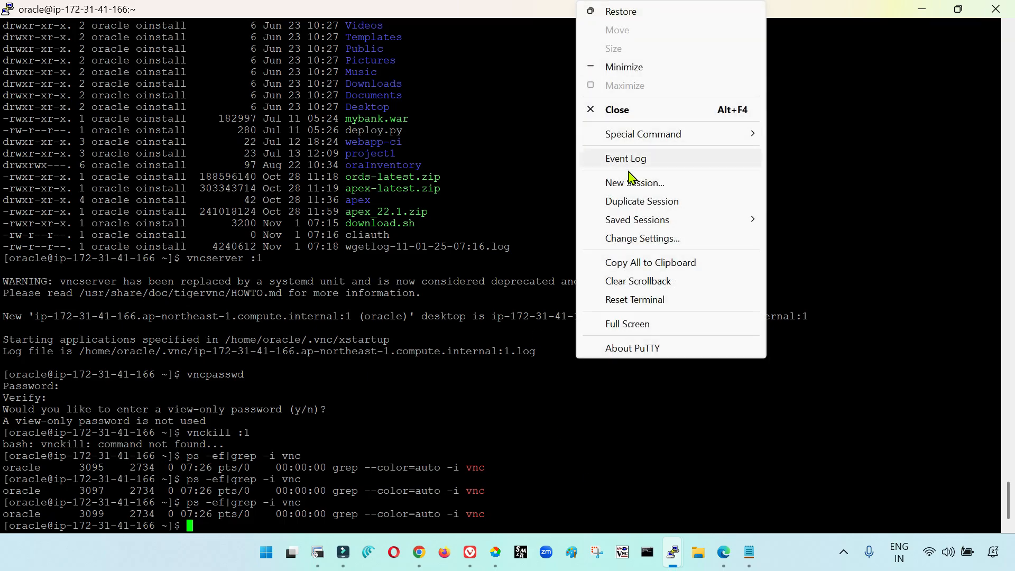
{"action": "left_click", "coordinate": [628, 179]}
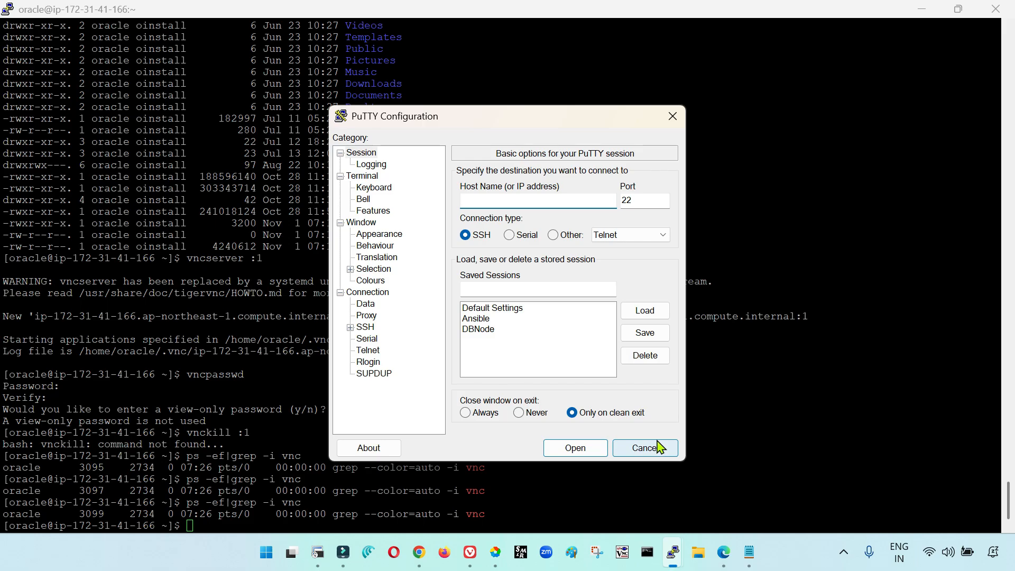
{"action": "left_click", "coordinate": [728, 552]}
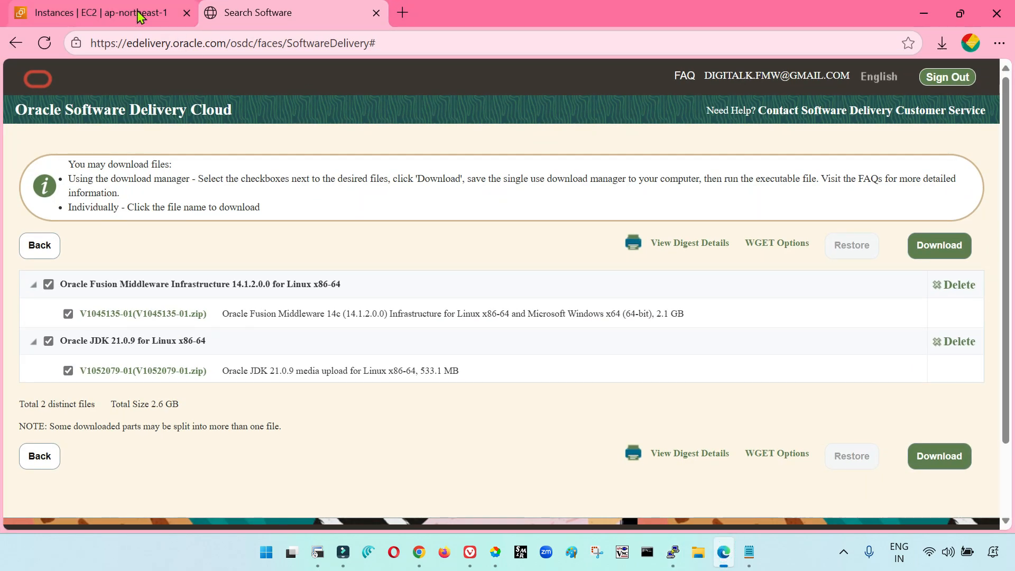
{"action": "left_click", "coordinate": [100, 13]}
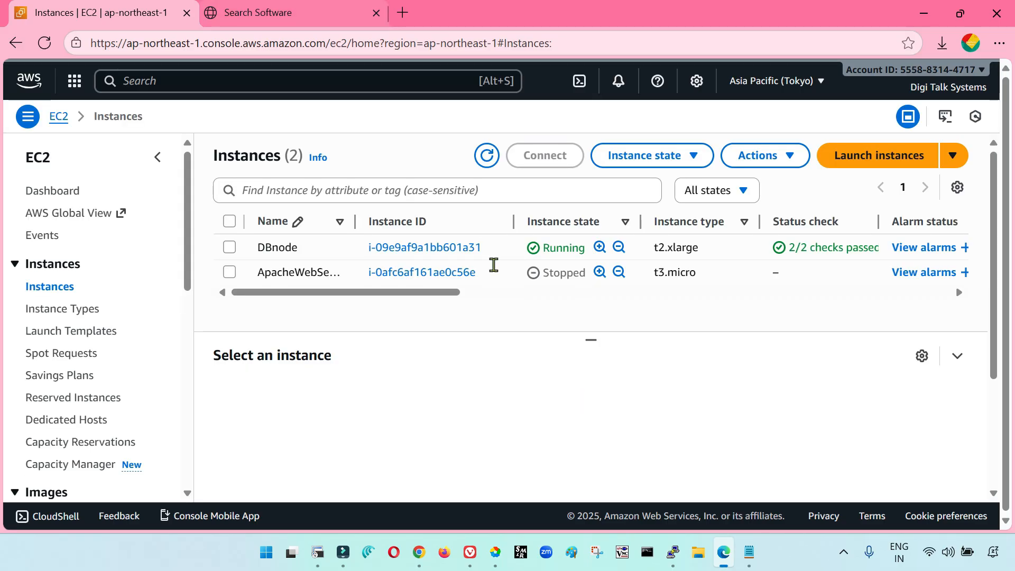
{"action": "left_click", "coordinate": [233, 247]}
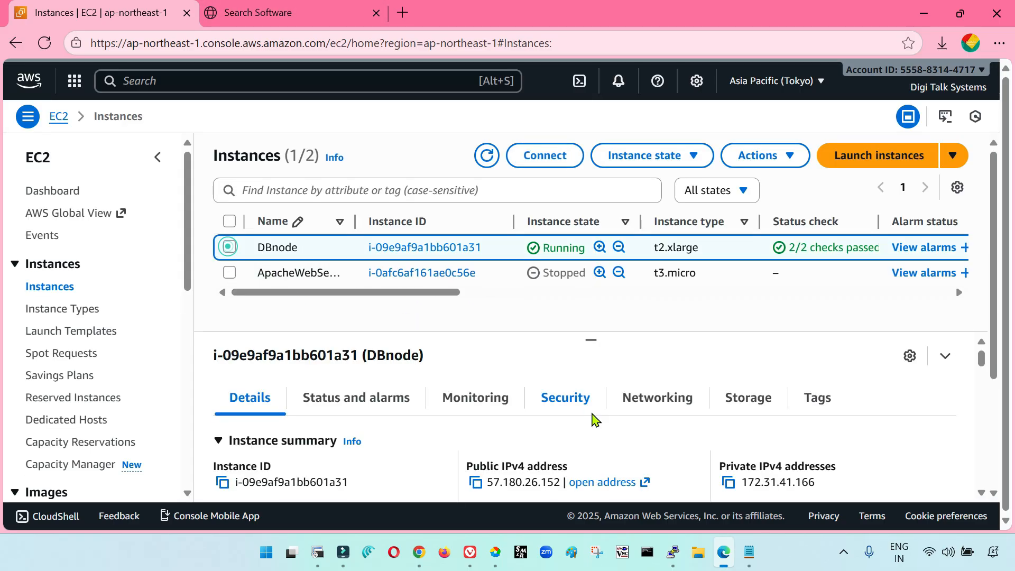
{"action": "left_click", "coordinate": [476, 482]}
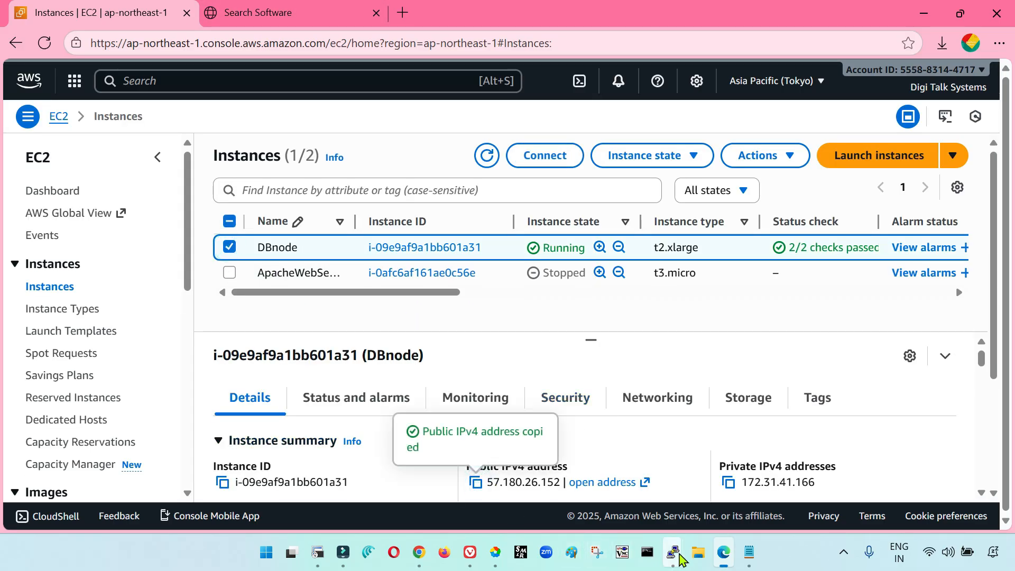
Load the DBNode saved session in PuTTY, set its host name to 57.180.26.152, and open the connection
{"action": "mouse_move", "coordinate": [681, 555]}
{"action": "left_click", "coordinate": [841, 468]}
{"action": "key", "text": "ctrl+v"}
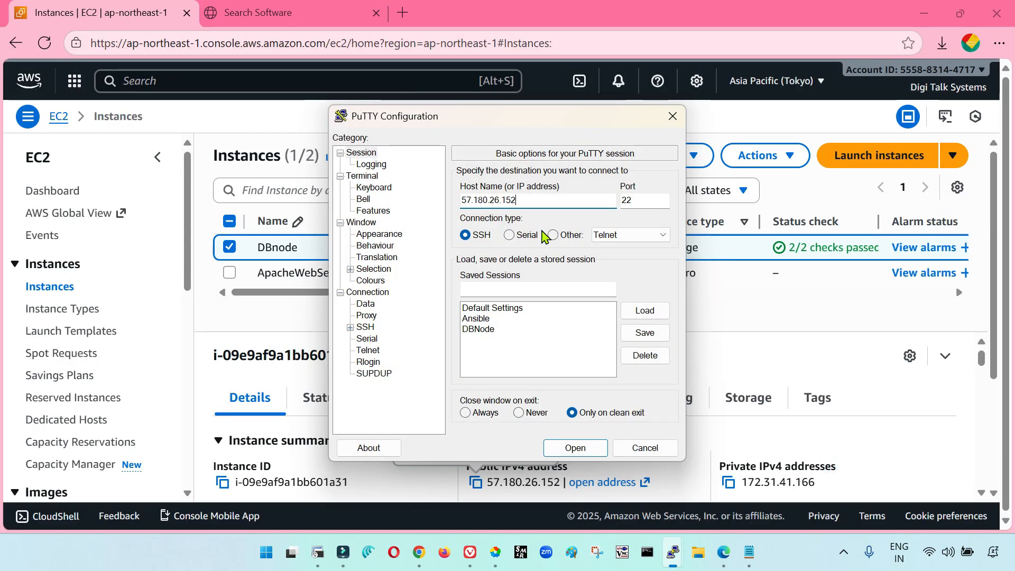
{"action": "left_click", "coordinate": [494, 328]}
{"action": "left_click", "coordinate": [645, 310]}
{"action": "double_click", "coordinate": [550, 201]}
{"action": "key", "text": "ctrl+v"}
{"action": "left_click", "coordinate": [575, 448]}
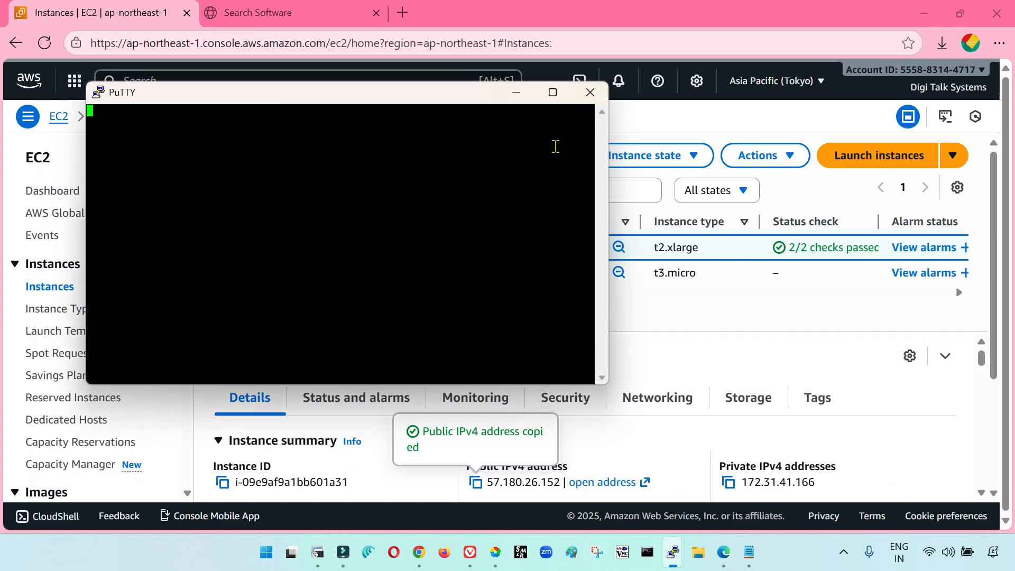
Maximize the new terminal window and log in as ec2-user
{"action": "left_click", "coordinate": [553, 95]}
{"action": "type", "text": "ec2-user"}
{"action": "key", "text": "Return"}
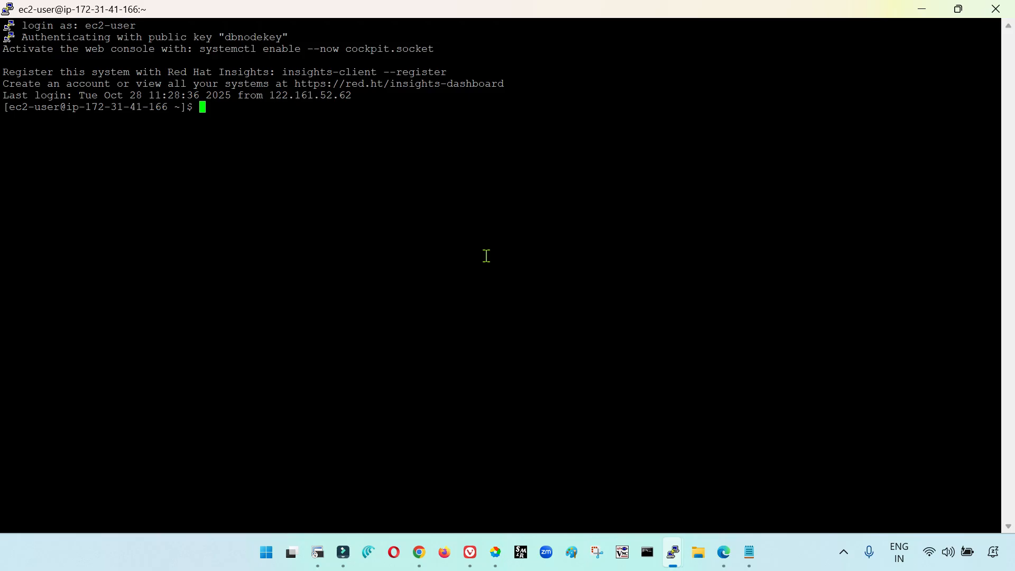
Start a VNC server on display :1 for ec2-user
{"action": "type", "text": "vncserver :1"}
{"action": "key", "text": "Return"}
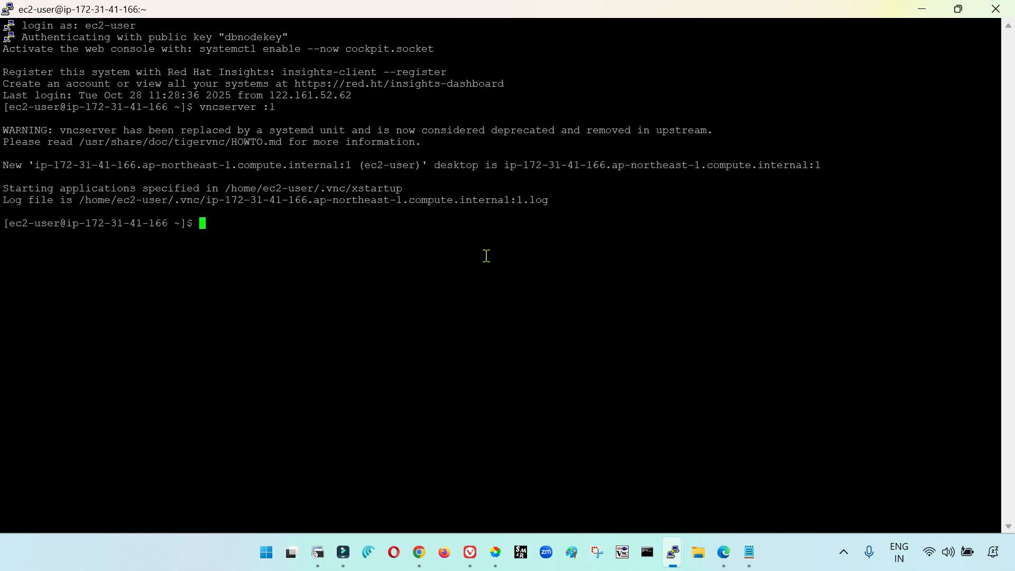
{"action": "type", "text": "vnpasswd"}
{"action": "key", "text": "Return"}
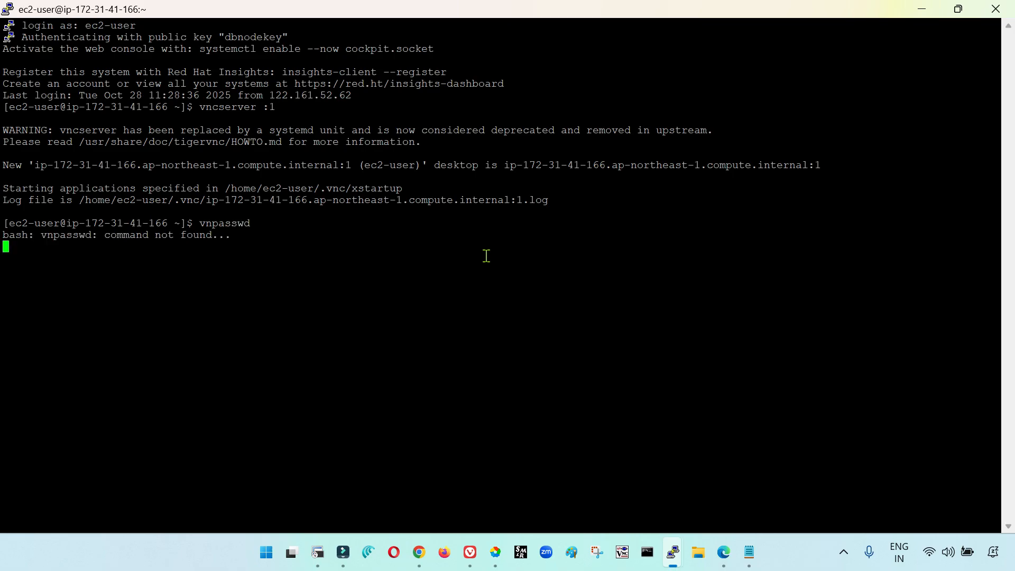
{"action": "key", "text": "ctrl+c"}
{"action": "key", "text": "Up"}
{"action": "key", "text": "BackSpace"}
{"action": "key", "text": "BackSpace"}
{"action": "key", "text": "BackSpace"}
{"action": "key", "text": "BackSpace"}
{"action": "key", "text": "BackSpace"}
{"action": "key", "text": "BackSpace"}
{"action": "key", "text": "BackSpace"}
{"action": "type", "text": "vncpasswd"}
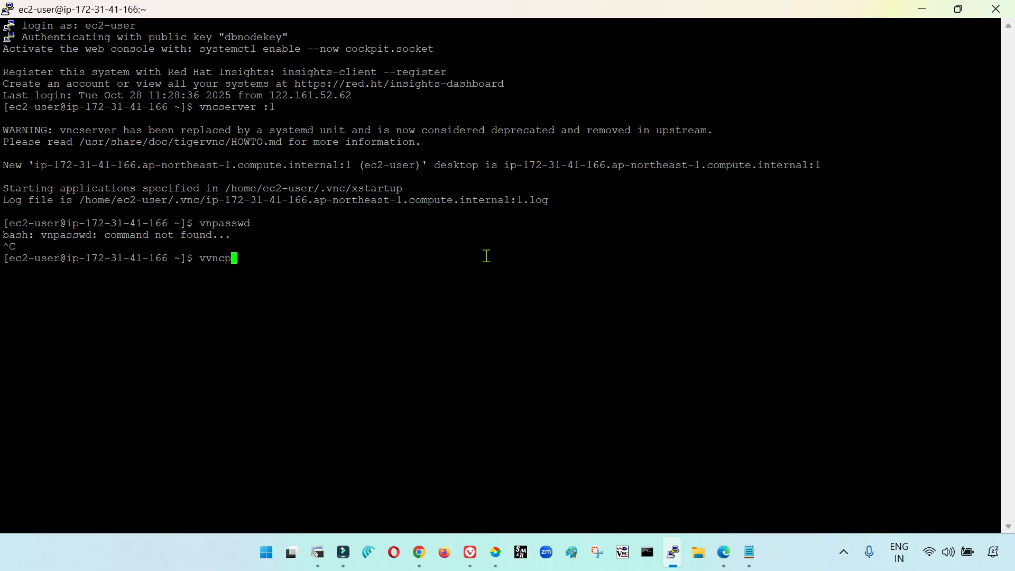
{"action": "key", "text": "Return"}
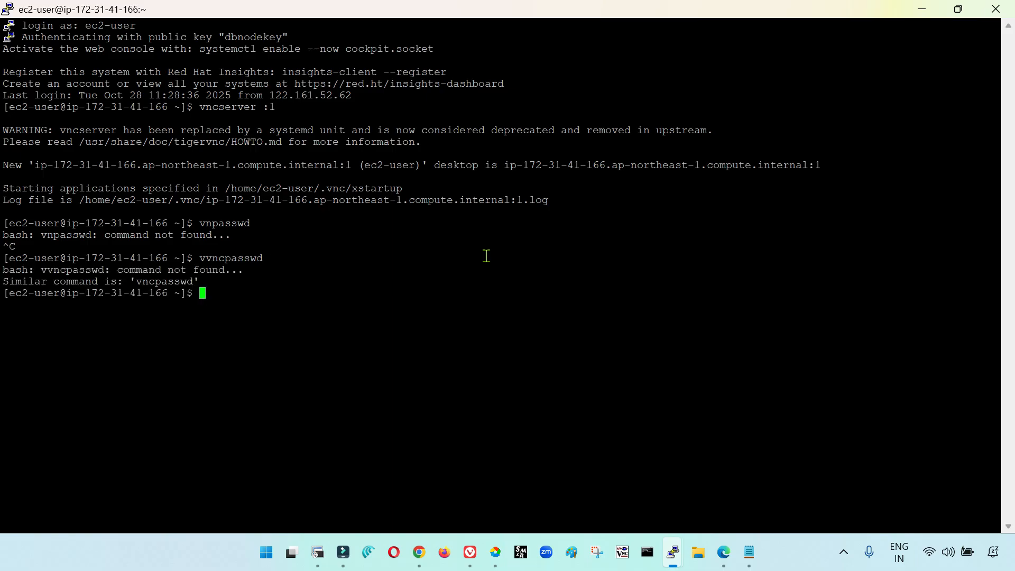
{"action": "type", "text": "vncpasswd"}
Set the VNC access password with vncpasswd, verify it, and skip the view-only password
{"action": "key", "text": "Return"}
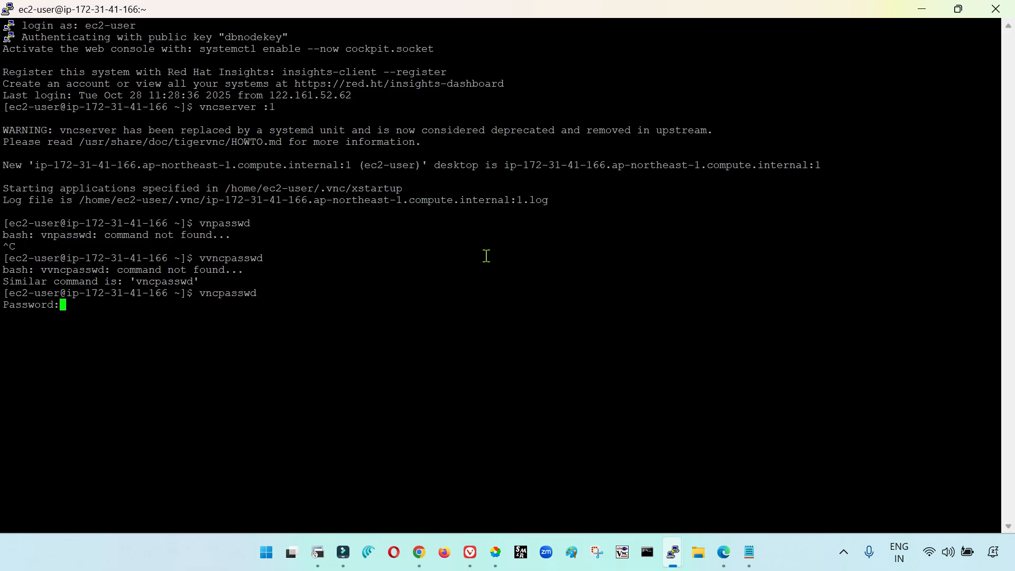
{"action": "key", "text": "Return"}
{"action": "key", "text": "Return"}
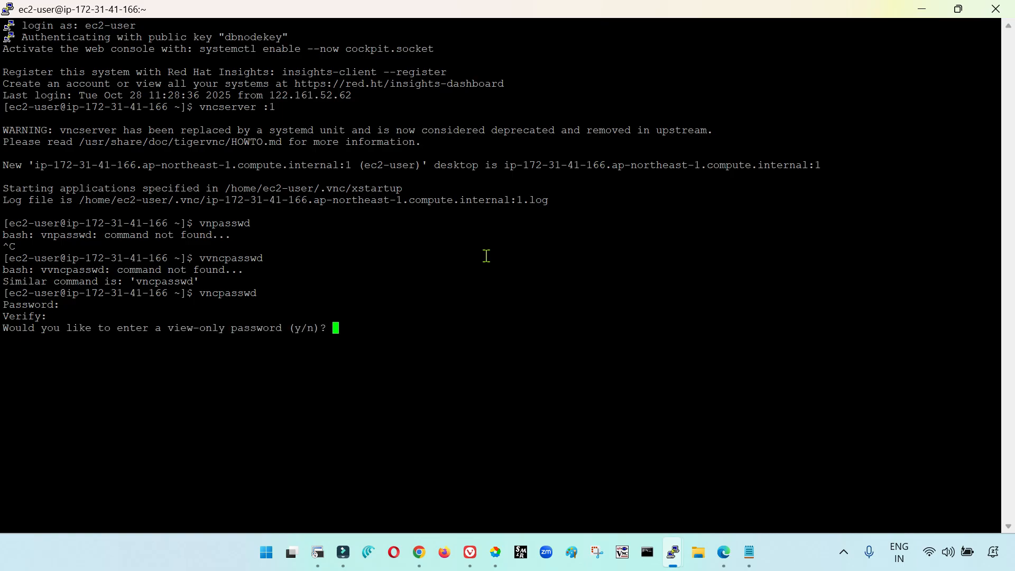
{"action": "key", "text": "Return"}
Switch to TightVNC Viewer, authenticate to localhost:5901 with the VNC password, and close the system Details window on the remote desktop
{"action": "left_click", "coordinate": [622, 552]}
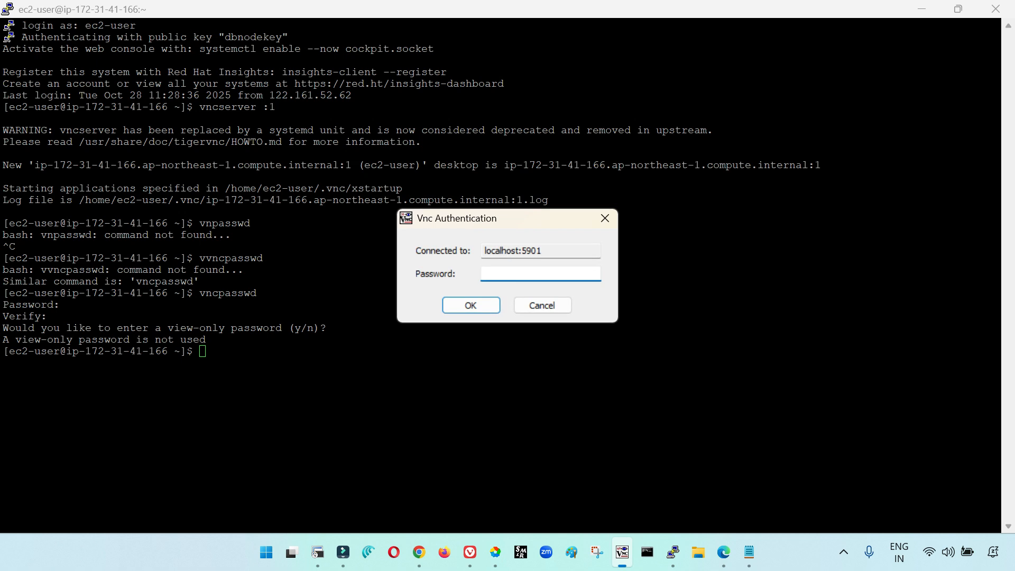
{"action": "key", "text": "Return"}
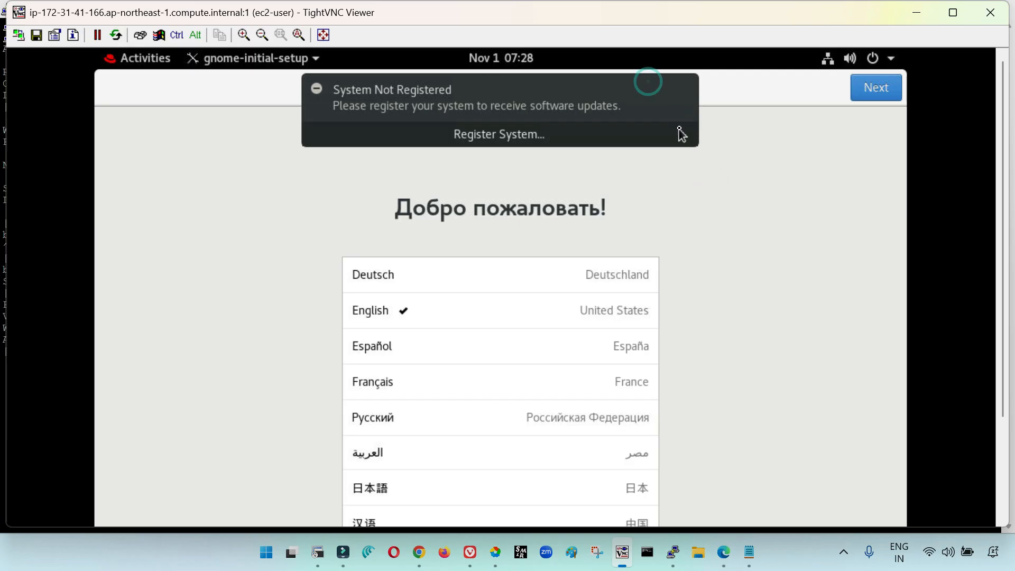
{"action": "left_click", "coordinate": [688, 99]}
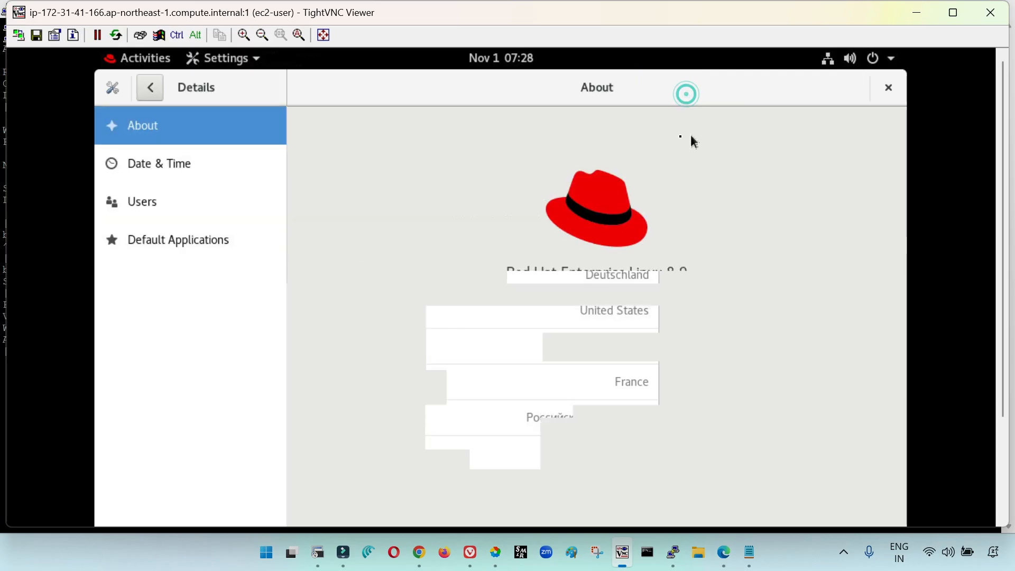
{"action": "left_click", "coordinate": [890, 88]}
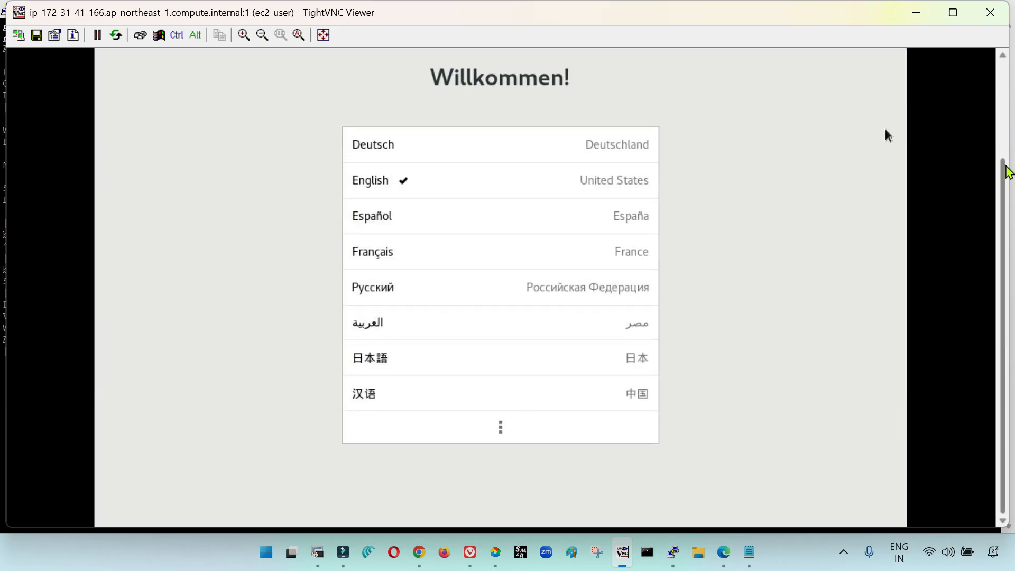
Open a Terminal window on the remote GNOME desktop and maximize it
{"action": "left_click_drag", "start_coordinate": [1003, 94], "coordinate": [1008, 67]}
{"action": "left_click", "coordinate": [124, 59]}
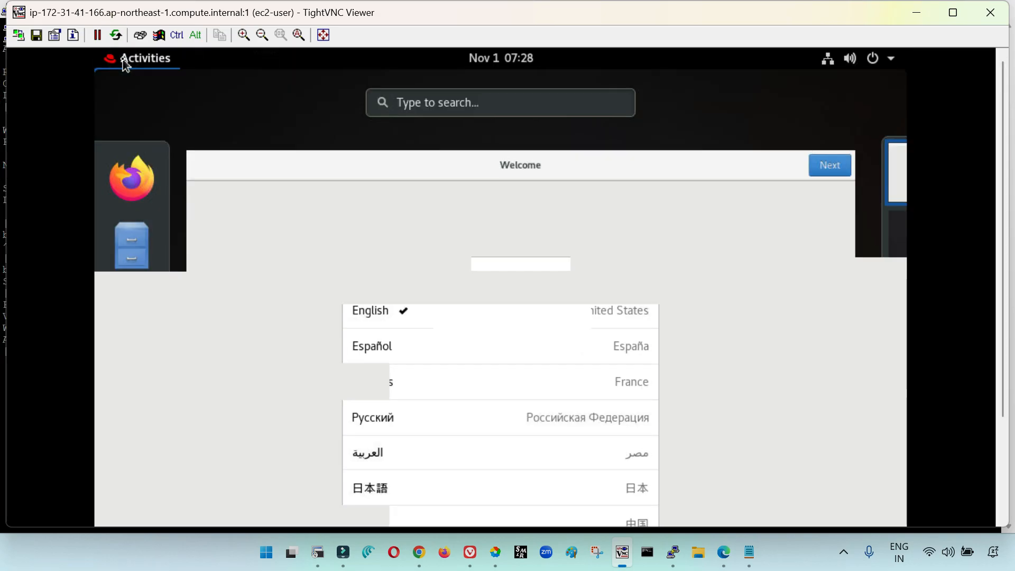
{"action": "left_click", "coordinate": [135, 462]}
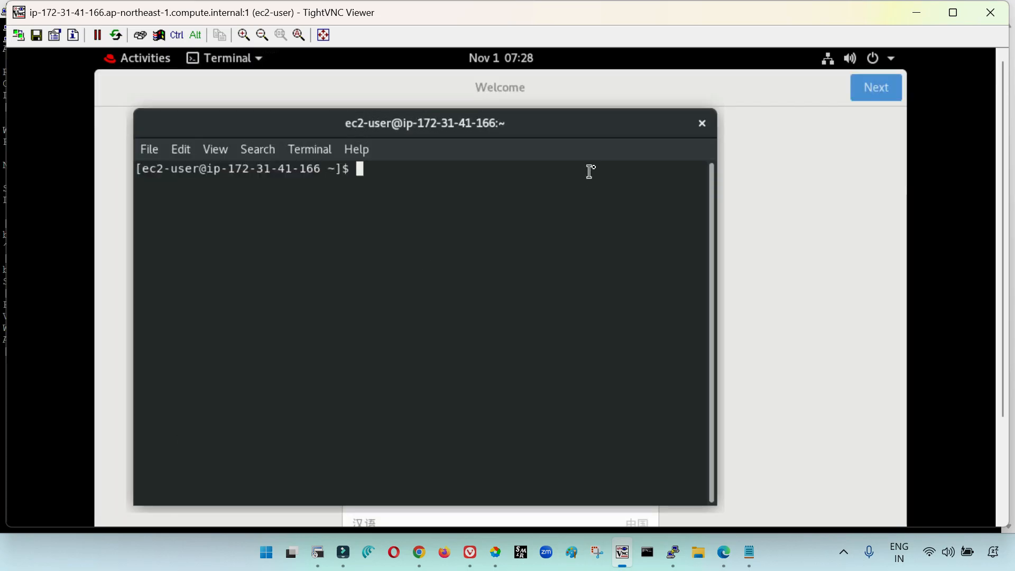
{"action": "double_click", "coordinate": [653, 123]}
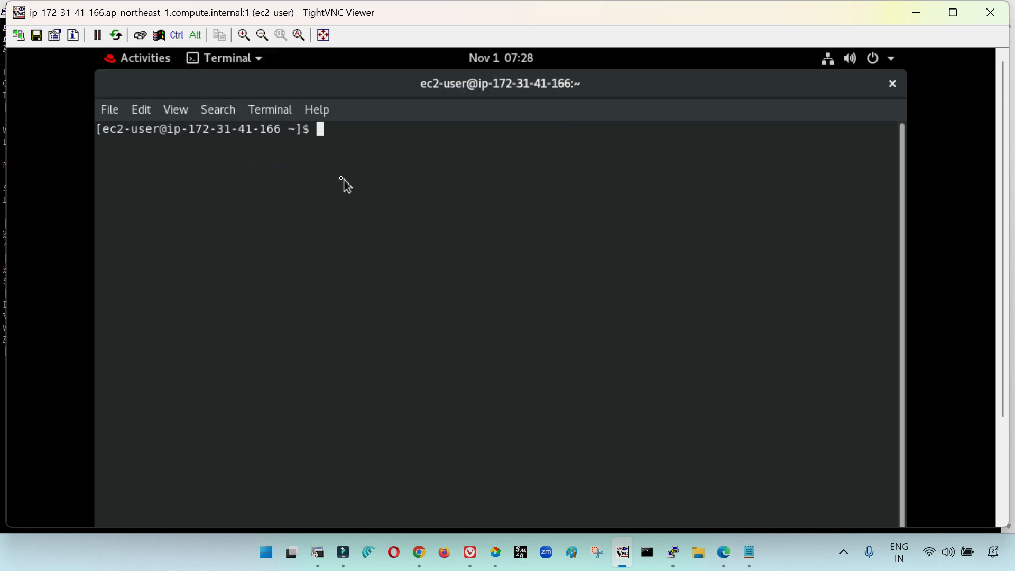
{"action": "type", "text": "su orac"}
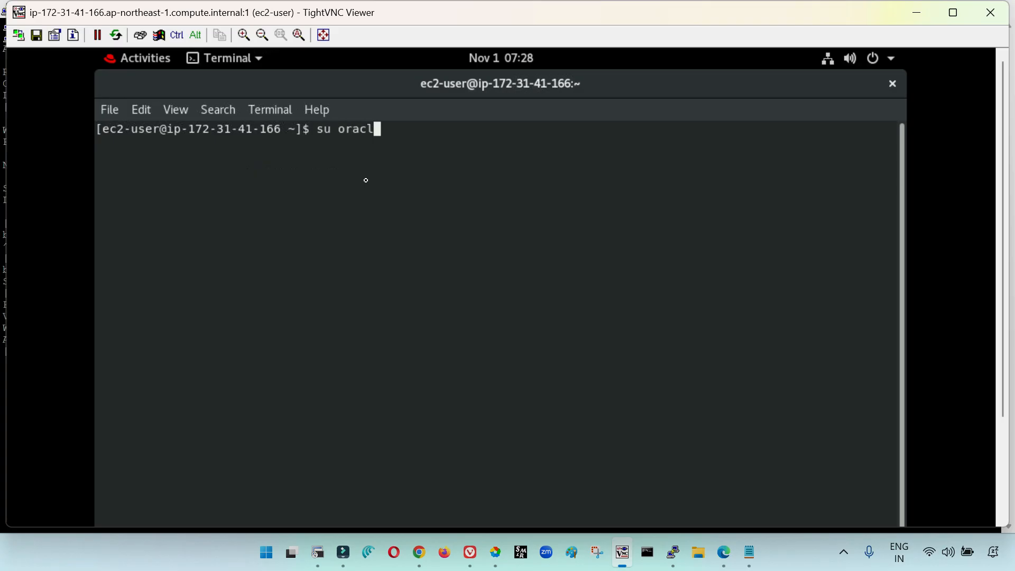
{"action": "key", "text": "BackSpace"}
{"action": "key", "text": "BackSpace"}
{"action": "key", "text": "BackSpace"}
{"action": "key", "text": "BackSpace"}
{"action": "key", "text": "BackSpace"}
{"action": "key", "text": "BackSpace"}
{"action": "key", "text": "BackSpace"}
List the ec2-user home directory with ls -lrt and examine the files down to the newest entries
{"action": "type", "text": "ls -lrt"}
{"action": "key", "text": "Return"}
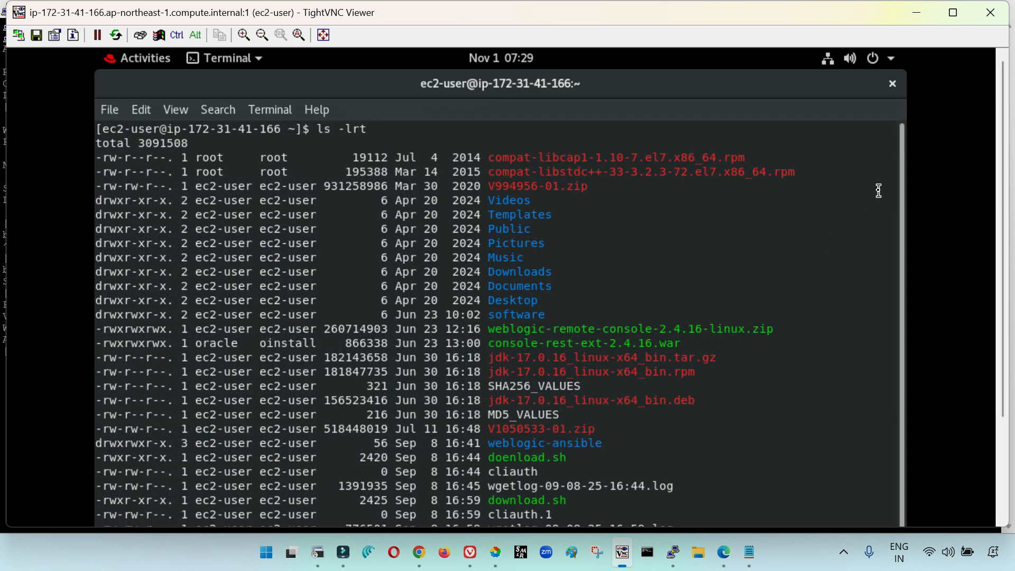
{"action": "left_click_drag", "start_coordinate": [904, 184], "coordinate": [899, 337]}
{"action": "left_click_drag", "start_coordinate": [637, 483], "coordinate": [637, 484]}
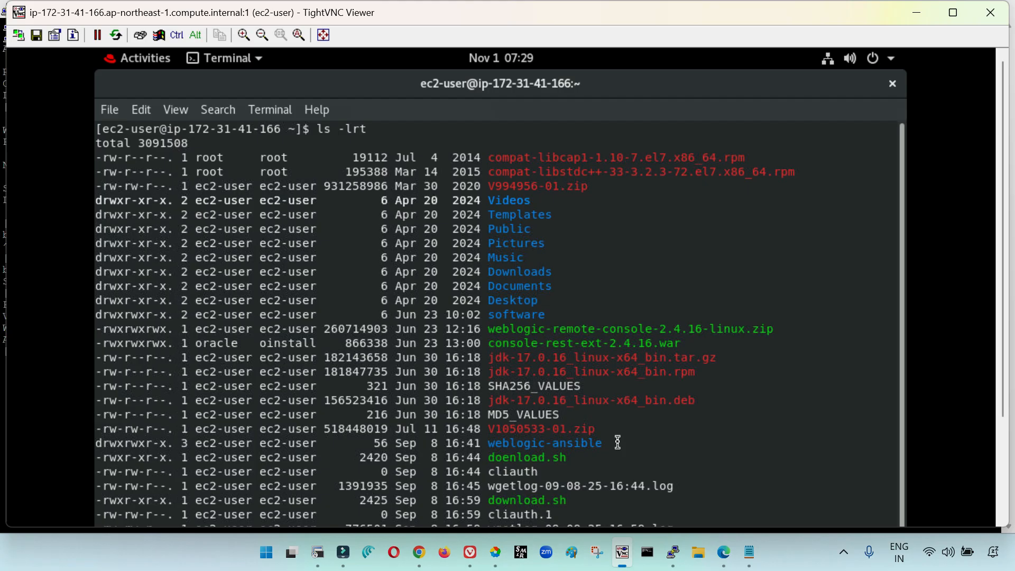
{"action": "left_click_drag", "start_coordinate": [1003, 180], "coordinate": [1003, 277]}
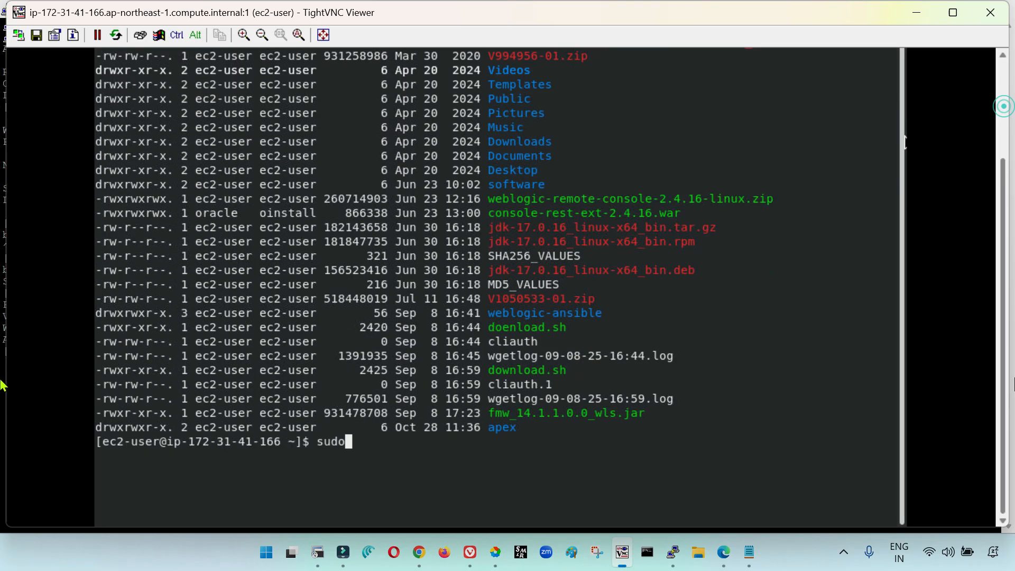
Switch to the oracle account with su oracle and enter its password
{"action": "key", "text": "BackSpace"}
{"action": "key", "text": "BackSpace"}
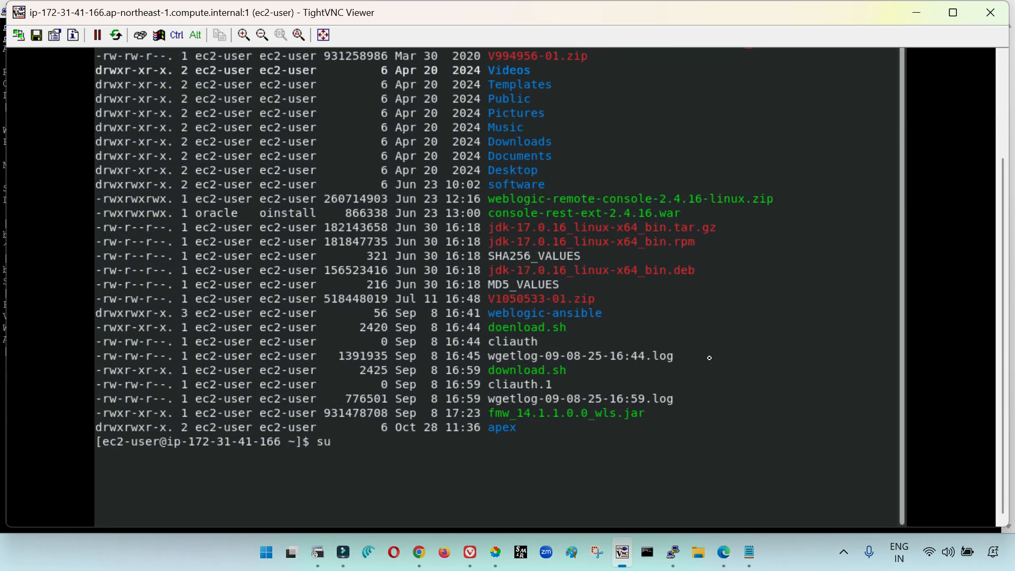
{"action": "type", "text": "oracle"}
{"action": "key", "text": "Return"}
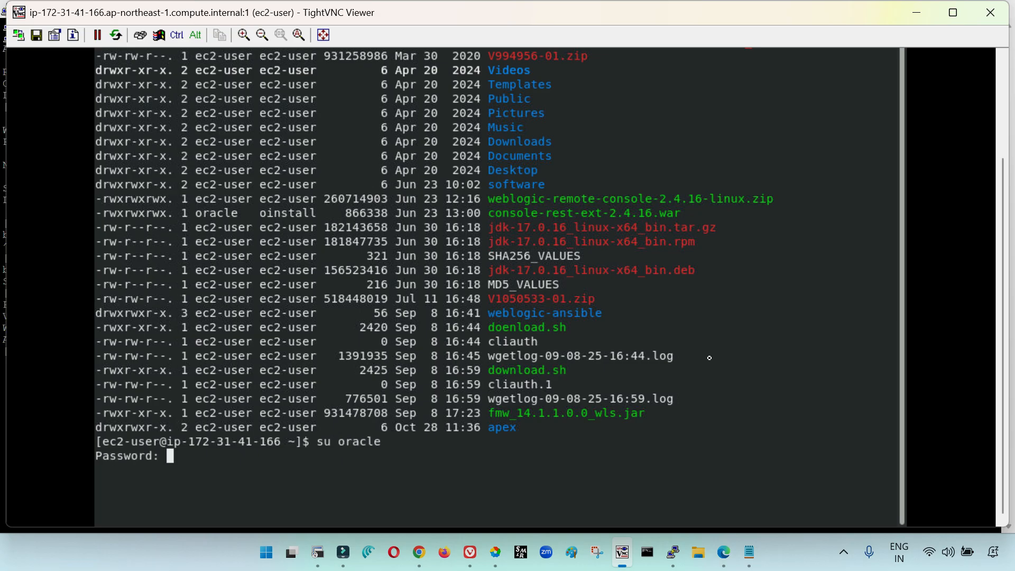
{"action": "key", "text": "Return"}
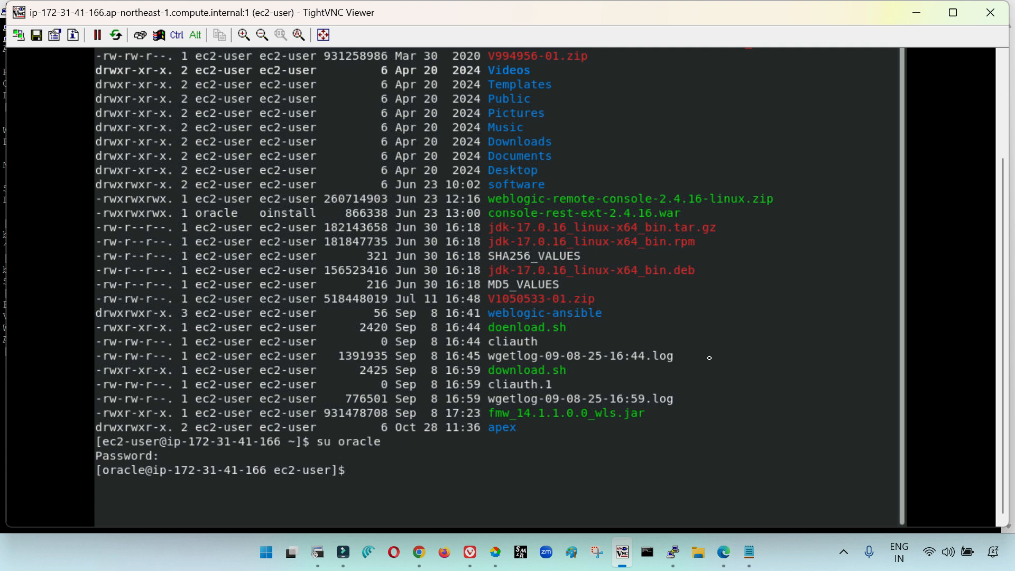
Try to list the current directory with ls -lrt and print its path with pwd
{"action": "type", "text": "ls -lrt"}
{"action": "key", "text": "Return"}
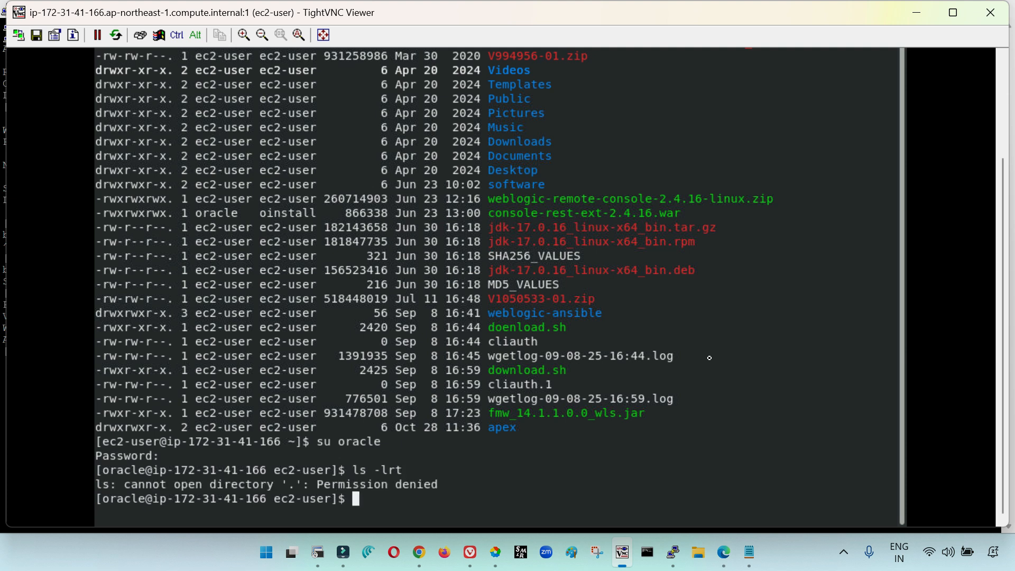
{"action": "type", "text": "ls -lrt"}
{"action": "key", "text": "Return"}
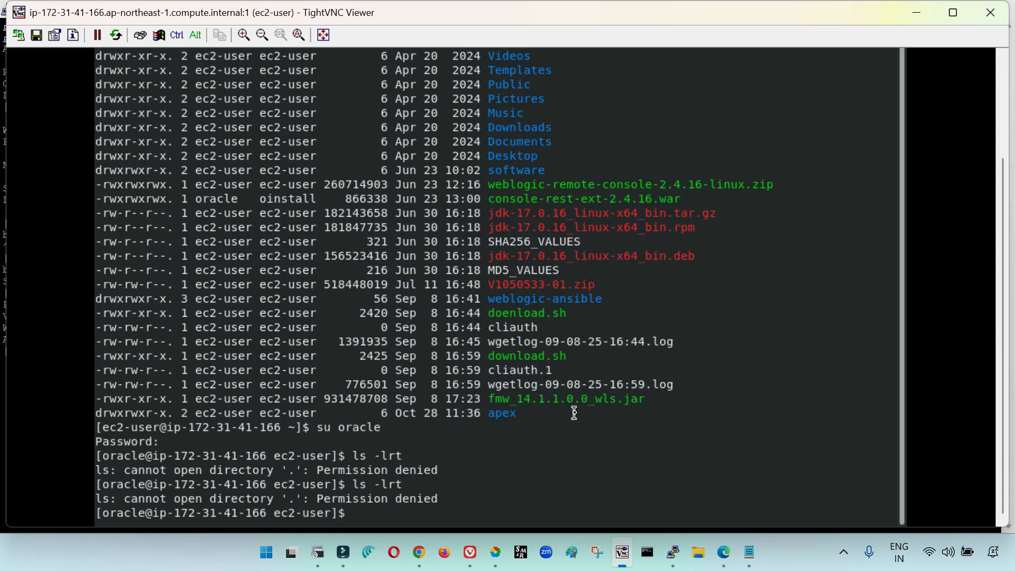
{"action": "type", "text": "pwd"}
{"action": "key", "text": "Return"}
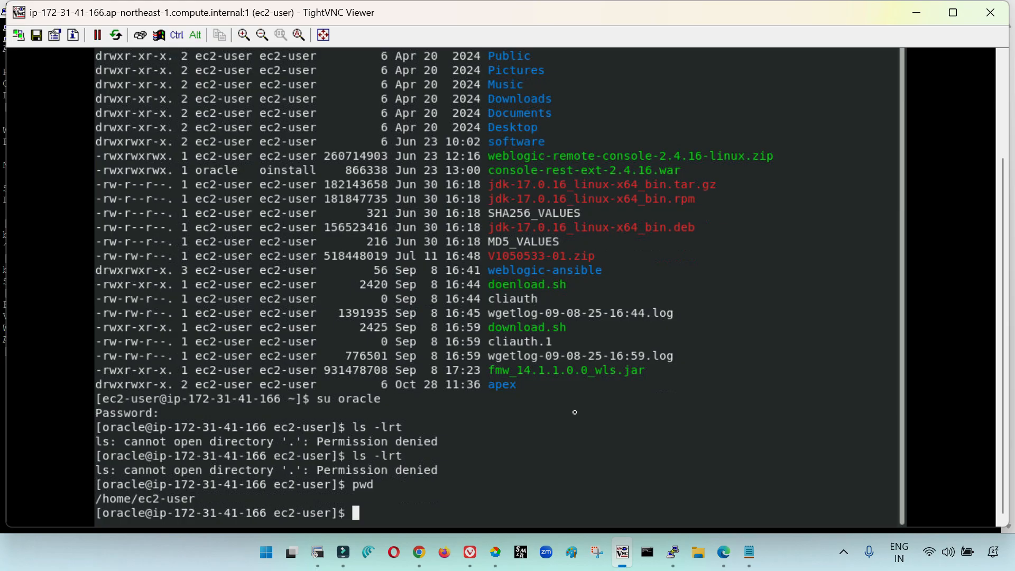
Change to the /home/oracle directory and list its contents with ls -lrt
{"action": "type", "text": "cd /home/oracle"}
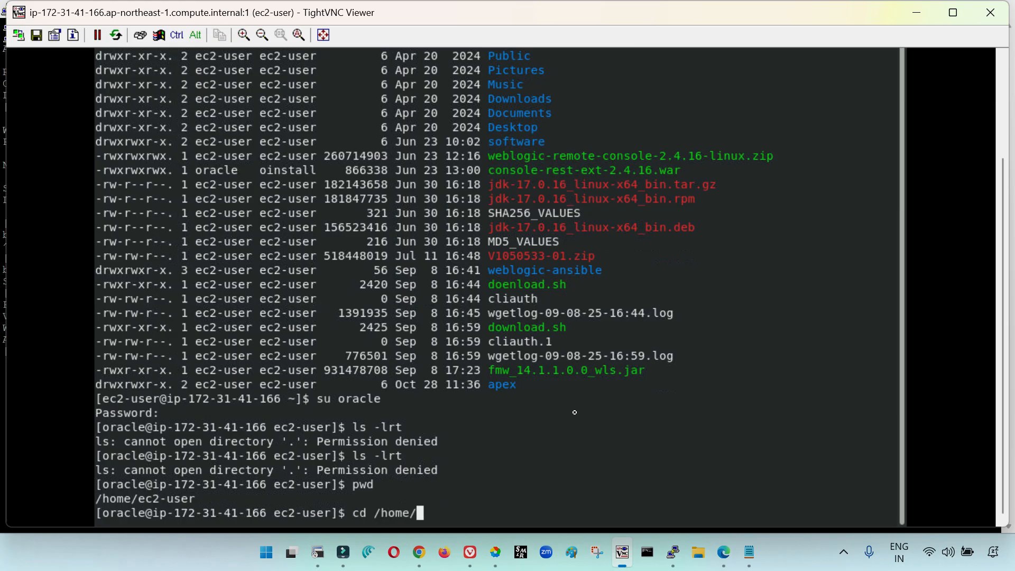
{"action": "key", "text": "Return"}
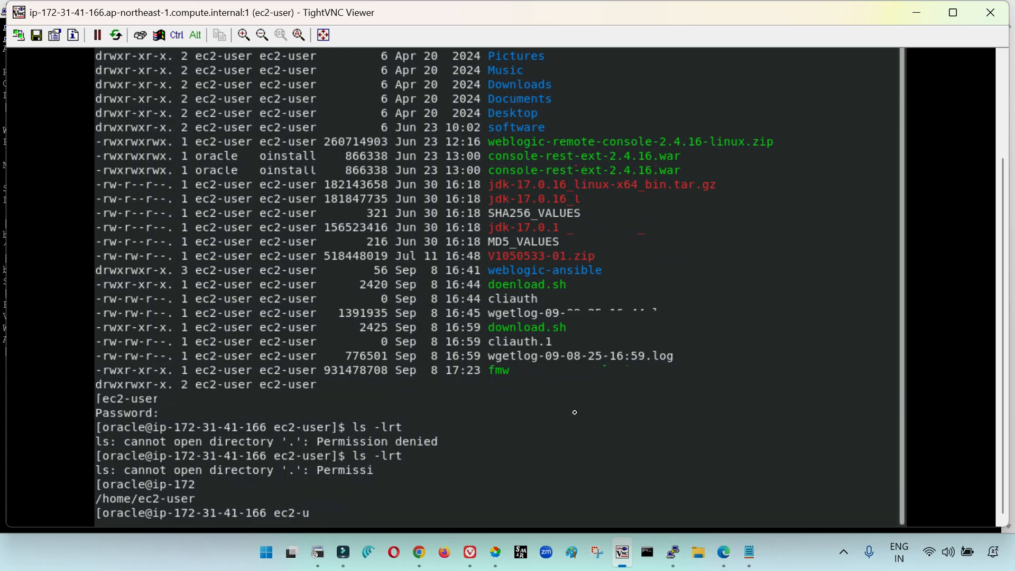
{"action": "type", "text": "ls -lrt"}
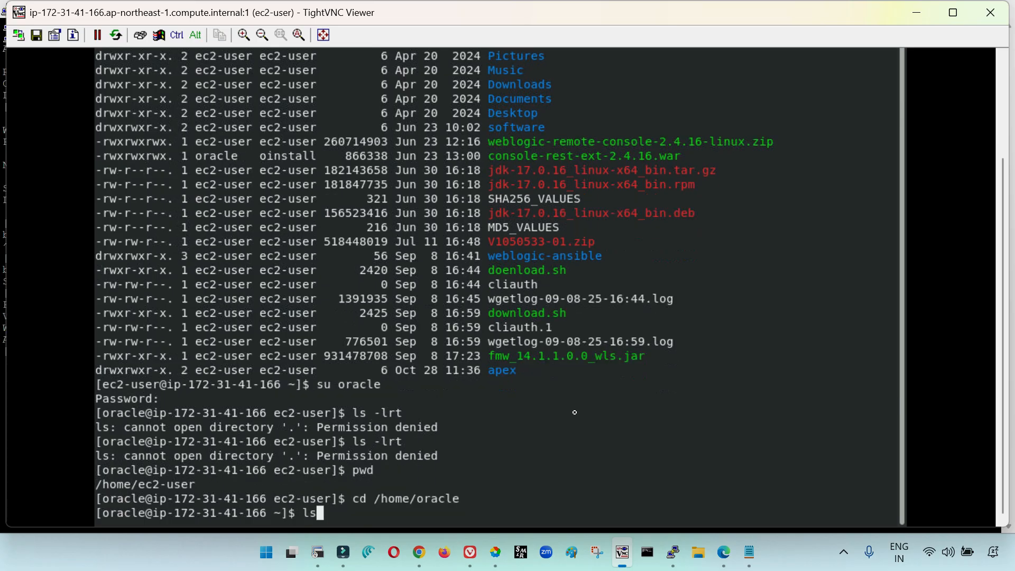
{"action": "key", "text": "Return"}
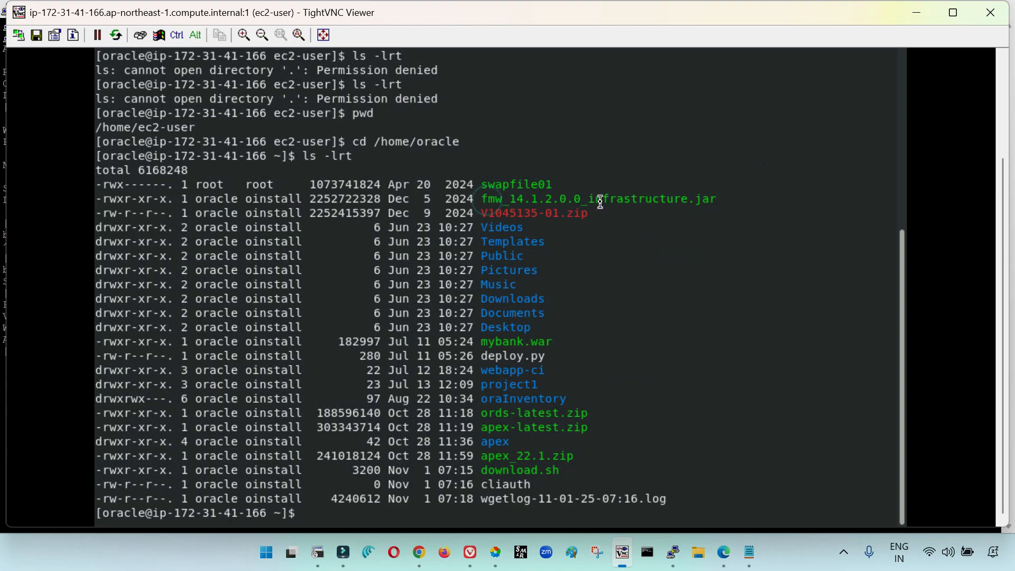
{"action": "left_click_drag", "start_coordinate": [487, 199], "coordinate": [600, 204]}
{"action": "left_click", "coordinate": [629, 312]}
{"action": "type", "text": "/home"}
{"action": "type", "text": "/"}
{"action": "type", "text": "jd"}
{"action": "key", "text": "BackSpace"}
{"action": "key", "text": "BackSpace"}
{"action": "type", "text": "fmw"}
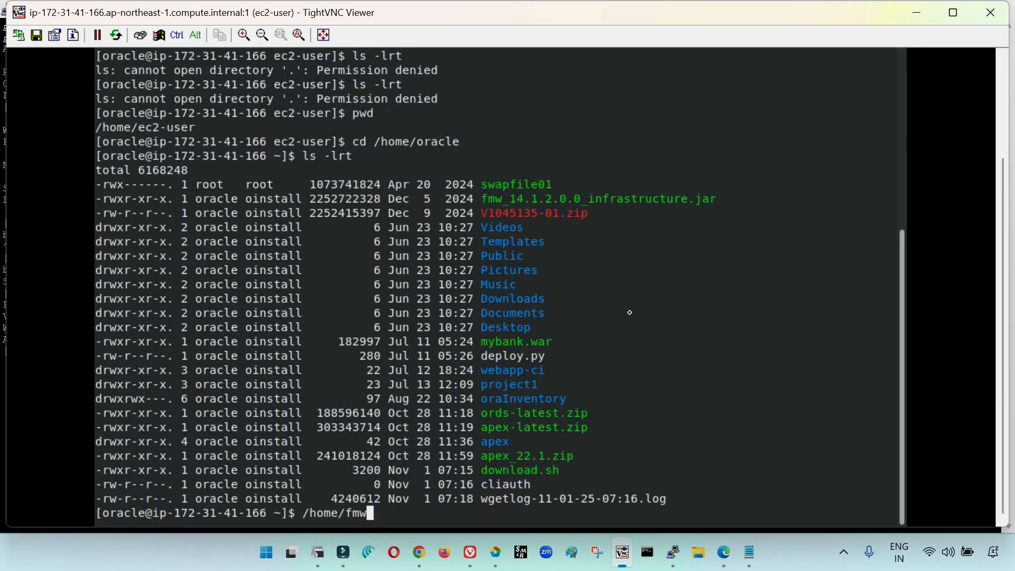
{"action": "key", "text": "BackSpace"}
{"action": "key", "text": "BackSpace"}
{"action": "key", "text": "BackSpace"}
{"action": "key", "text": "BackSpace"}
{"action": "key", "text": "BackSpace"}
{"action": "key", "text": "BackSpace"}
{"action": "key", "text": "BackSpace"}
{"action": "key", "text": "BackSpace"}
{"action": "key", "text": "BackSpace"}
Launch the installer by running /u01/fmwjdk/jdk/bin/java -jar fmw_14.1.2.0.0_infrastructure.jar
{"action": "type", "text": "/u01/fmw"}
{"action": "key", "text": "Tab"}
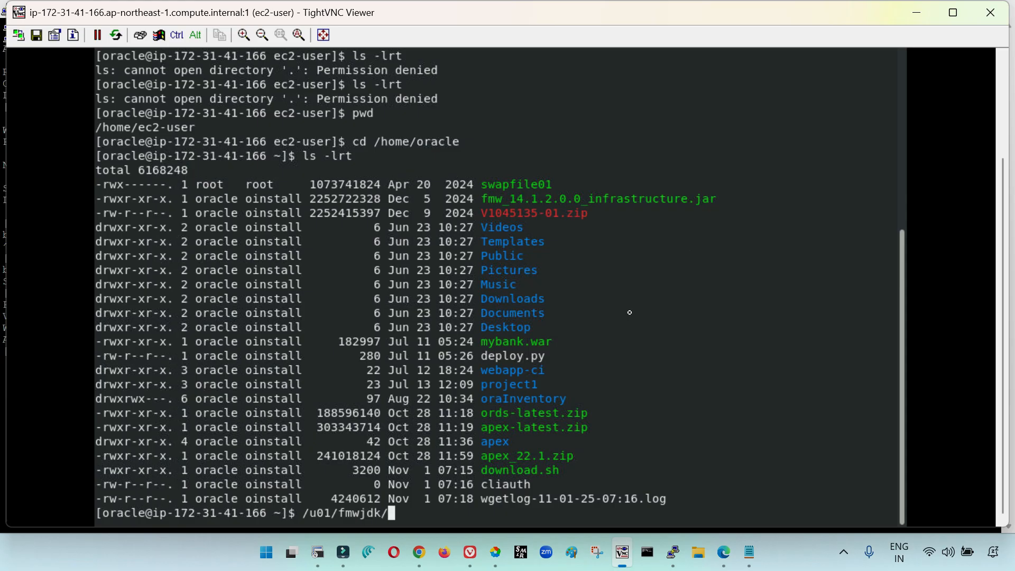
{"action": "type", "text": "jdk/bin/java -"}
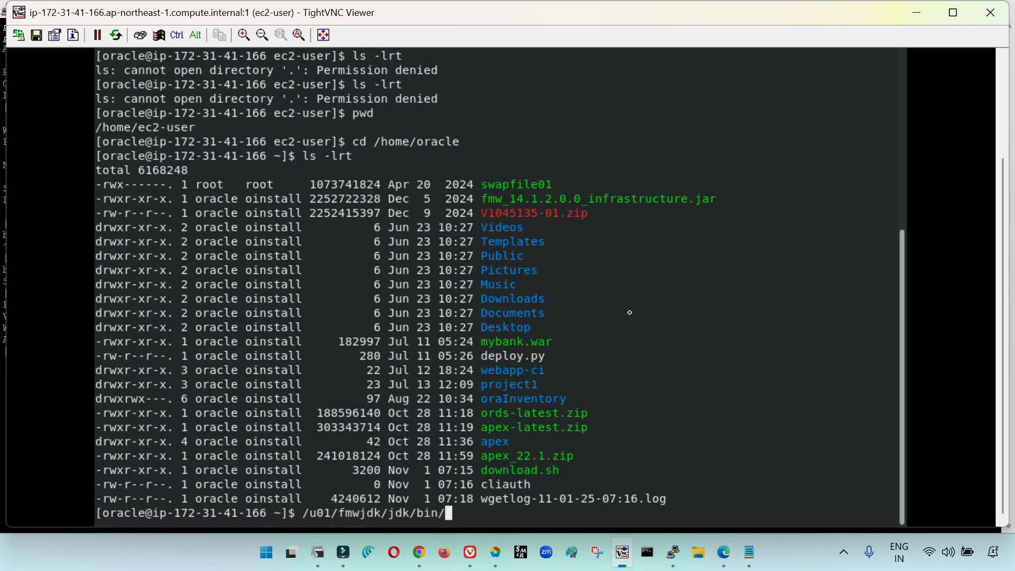
{"action": "type", "text": "jar fmw_"}
{"action": "key", "text": "Tab"}
{"action": "key", "text": "Return"}
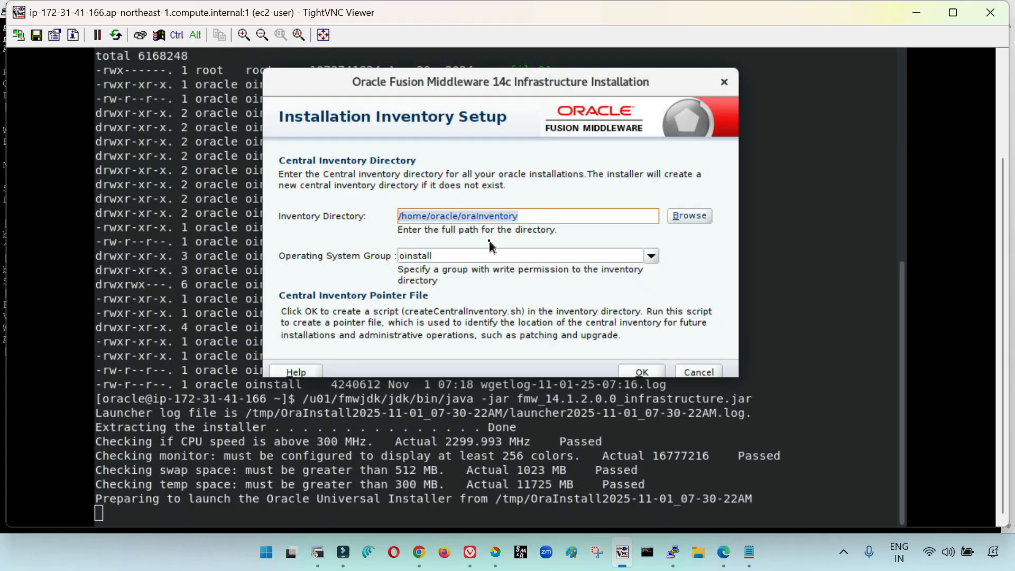
Accept /home/oracle/oraInventory with group oinstall as the central inventory, and advance to Installation Location with Skip Auto Updates
{"action": "left_click", "coordinate": [640, 373]}
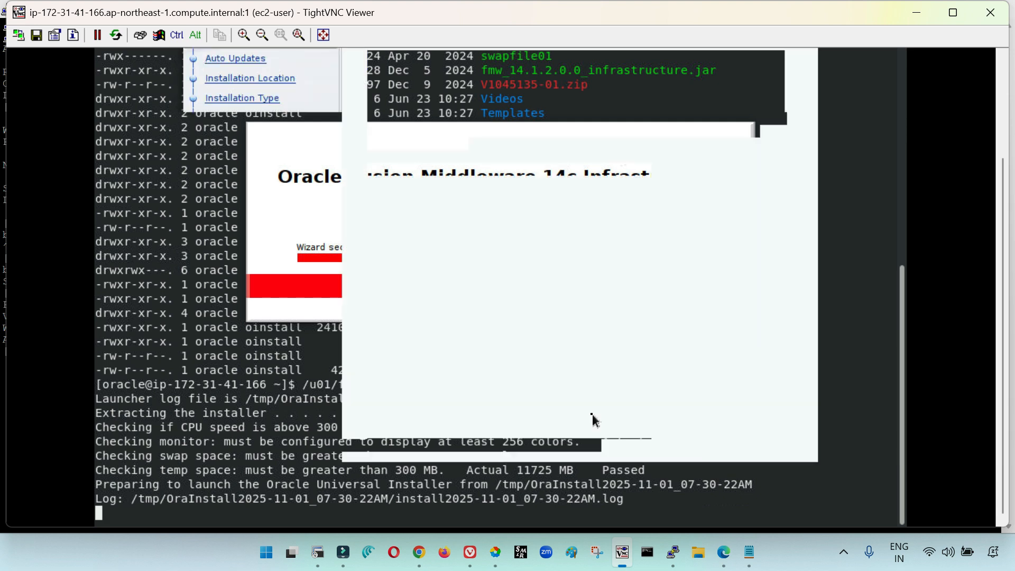
{"action": "left_click_drag", "start_coordinate": [1008, 233], "coordinate": [1009, 201]}
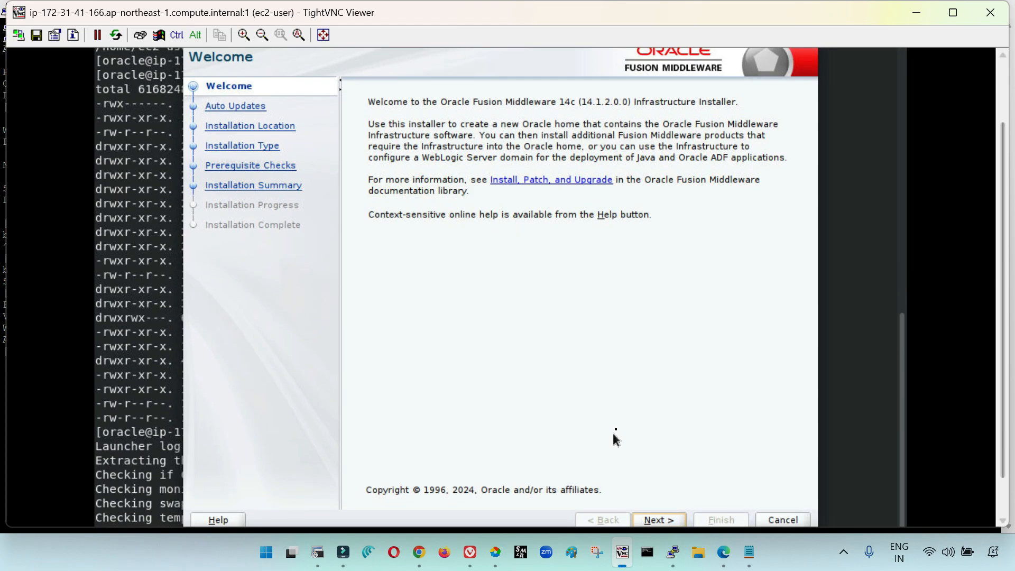
{"action": "left_click", "coordinate": [671, 521]}
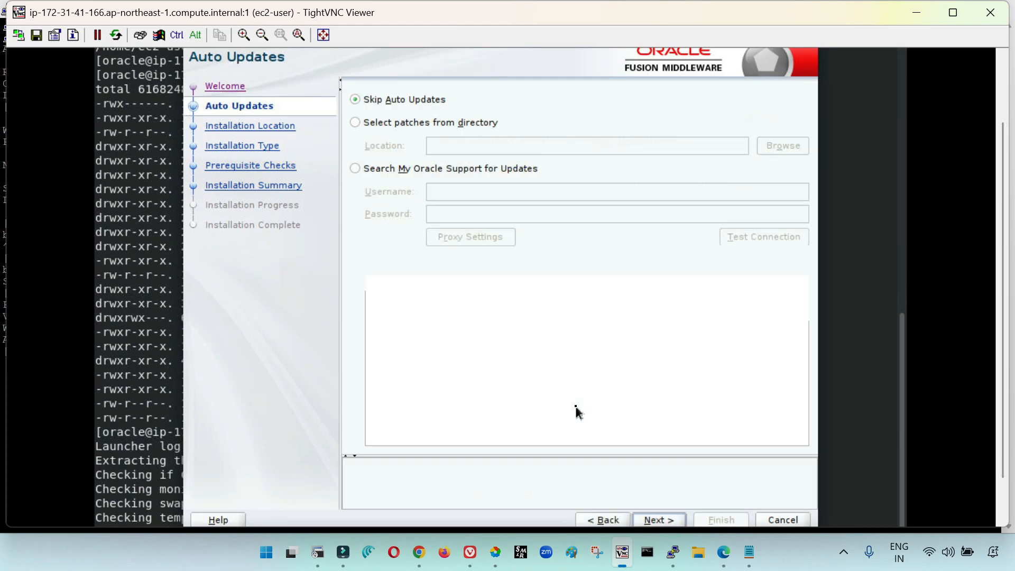
{"action": "left_click", "coordinate": [659, 521]}
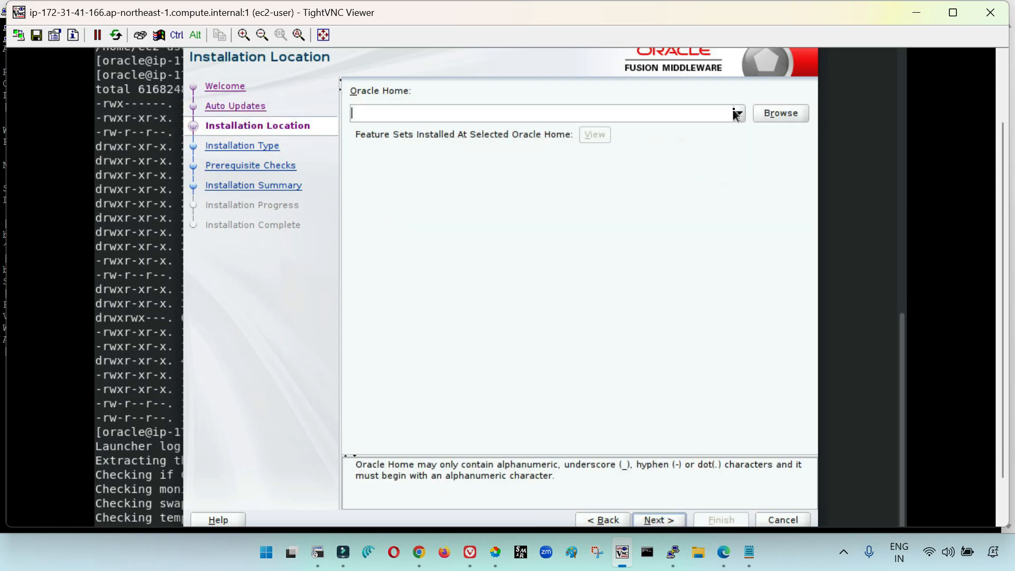
Browse to /u01/fmwhome as the Oracle Home and advance to the Installation Type page
{"action": "left_click", "coordinate": [764, 117]}
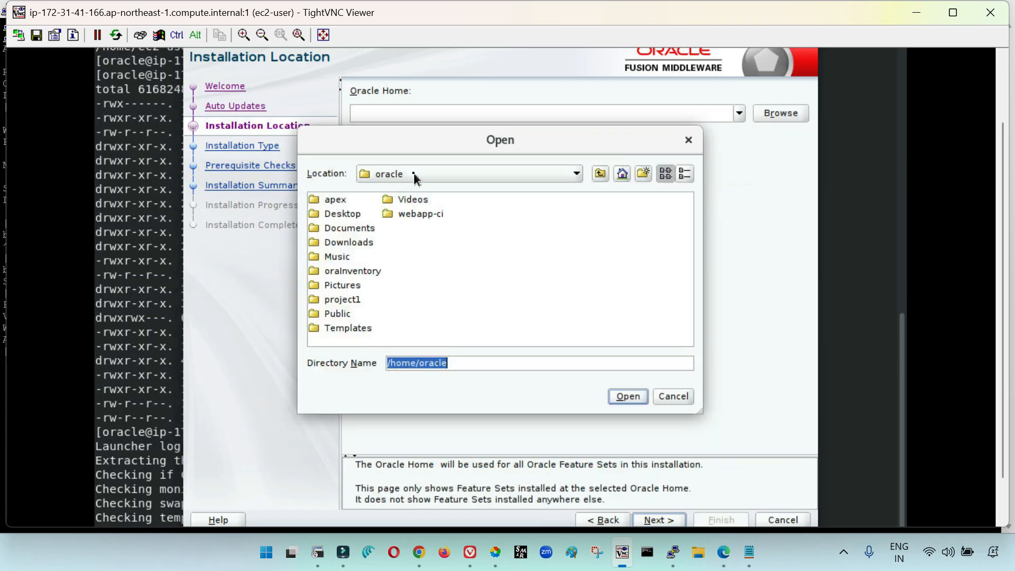
{"action": "left_click", "coordinate": [415, 177]}
{"action": "left_click", "coordinate": [415, 175]}
{"action": "left_click", "coordinate": [408, 176]}
{"action": "left_click", "coordinate": [402, 192]}
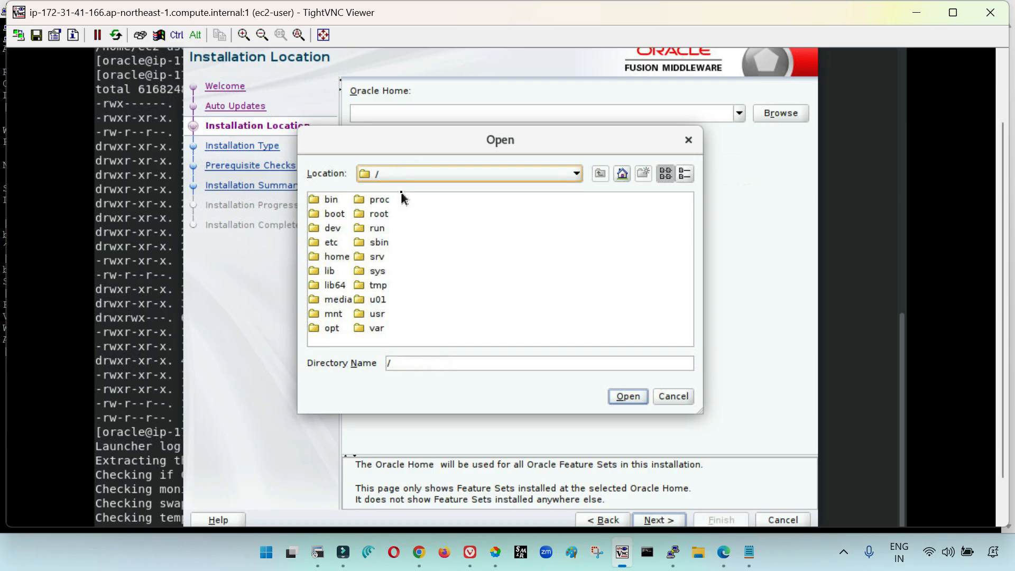
{"action": "double_click", "coordinate": [376, 299]}
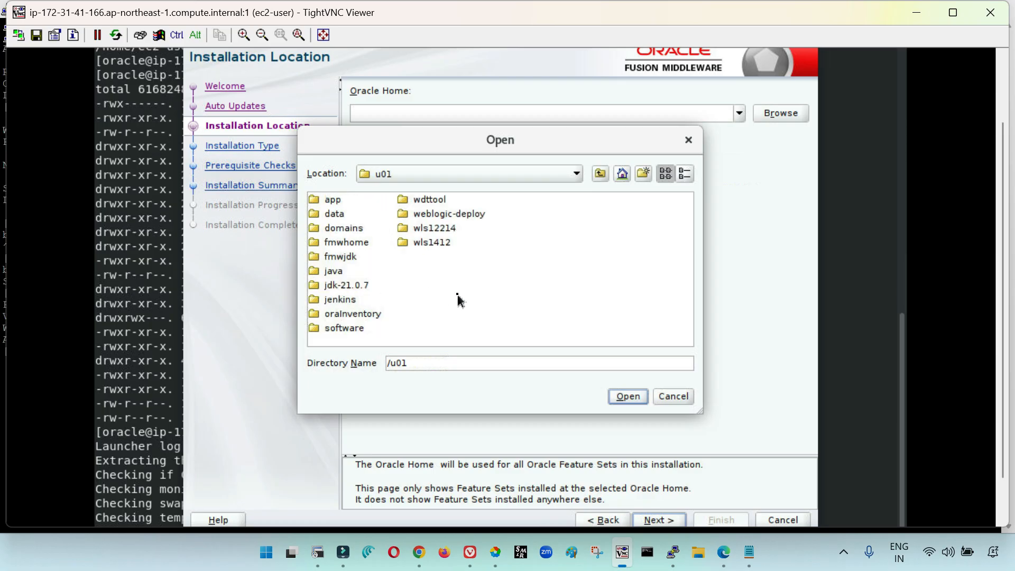
{"action": "double_click", "coordinate": [357, 248]}
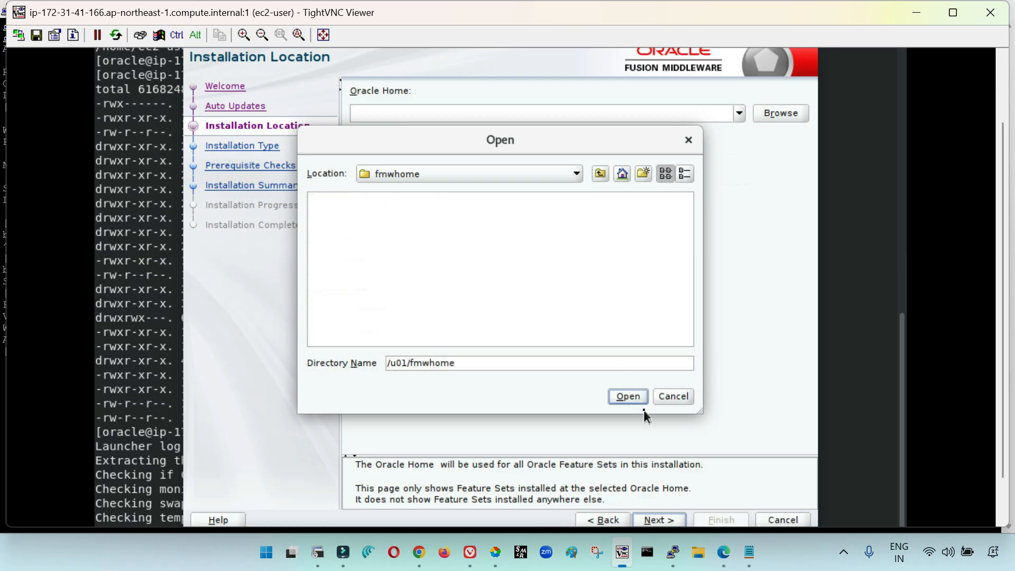
{"action": "left_click", "coordinate": [628, 397]}
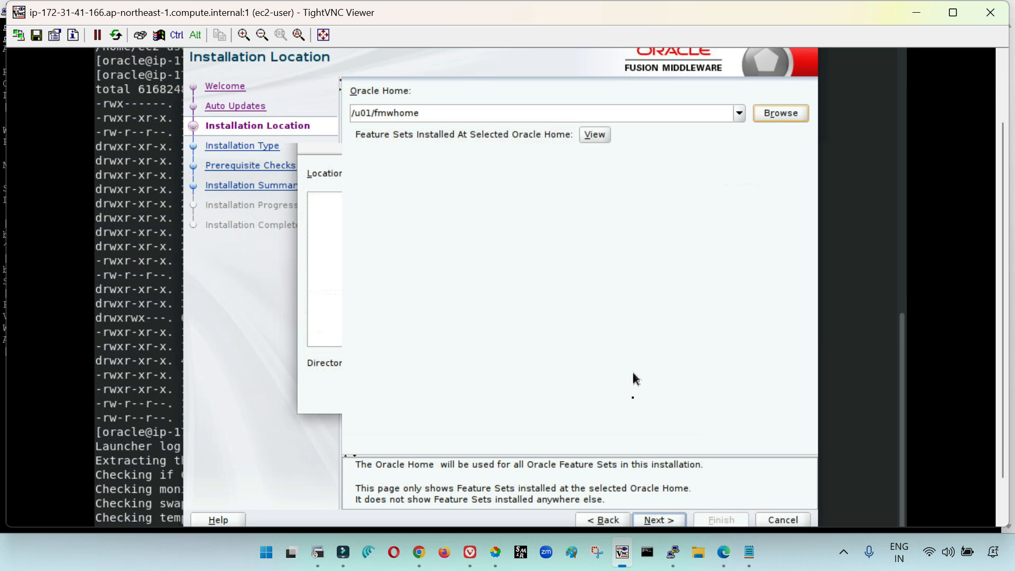
{"action": "left_click", "coordinate": [662, 521]}
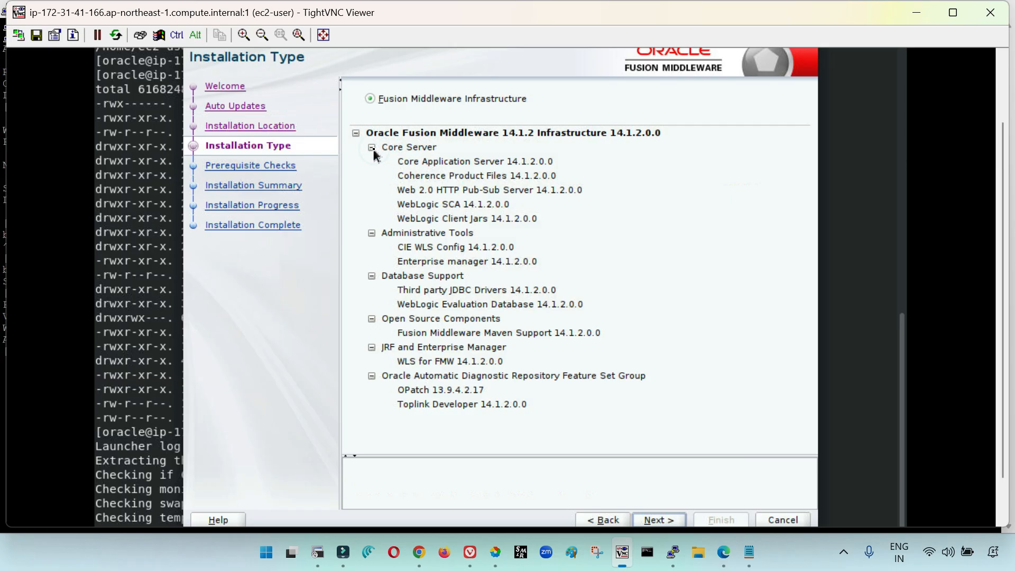
Keep the Fusion Middleware Infrastructure installation type and advance through Prerequisite Checks to the Installation Summary
{"action": "left_click", "coordinate": [485, 192]}
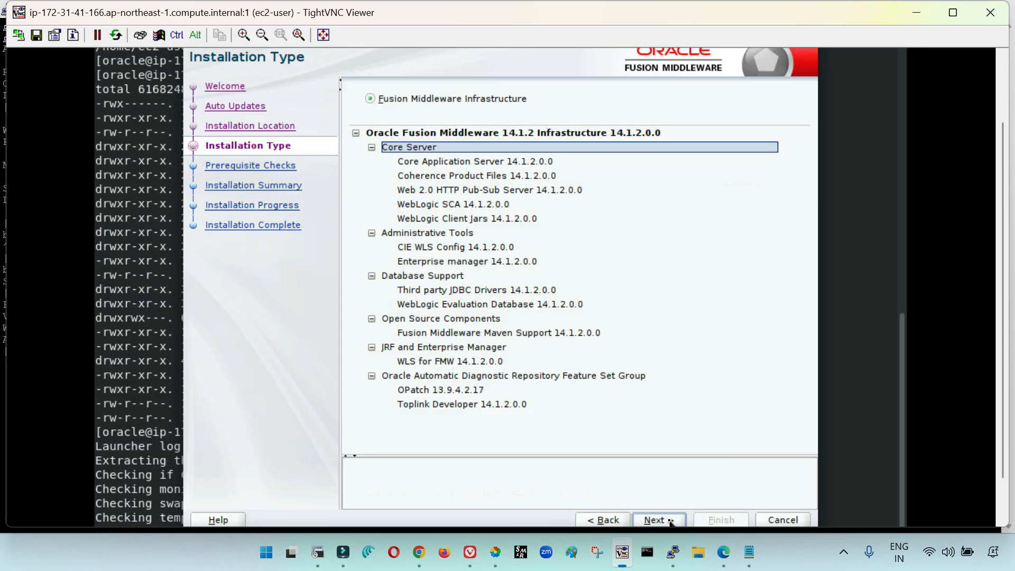
{"action": "left_click_drag", "start_coordinate": [1004, 213], "coordinate": [1004, 279]}
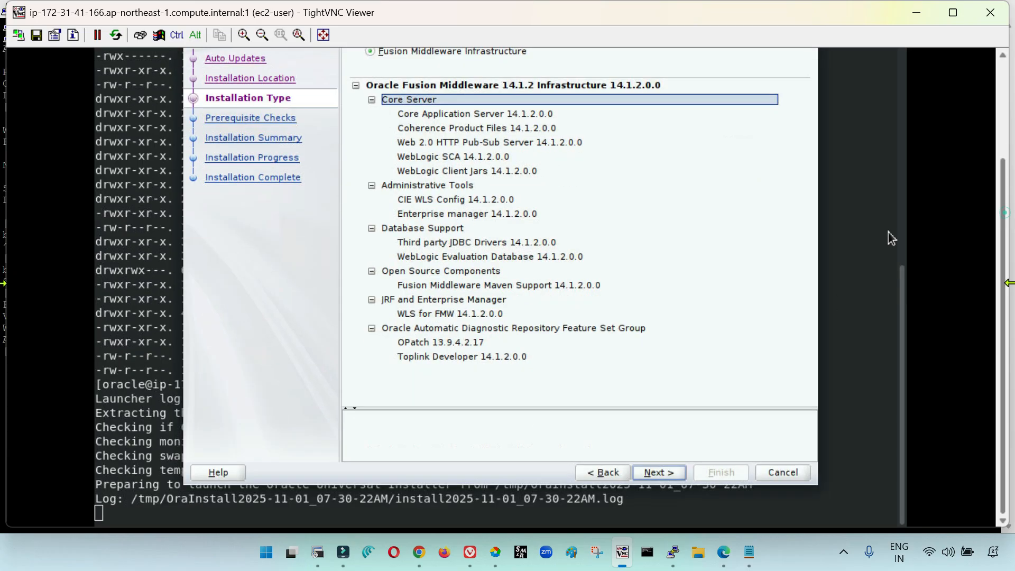
{"action": "left_click", "coordinate": [659, 475]}
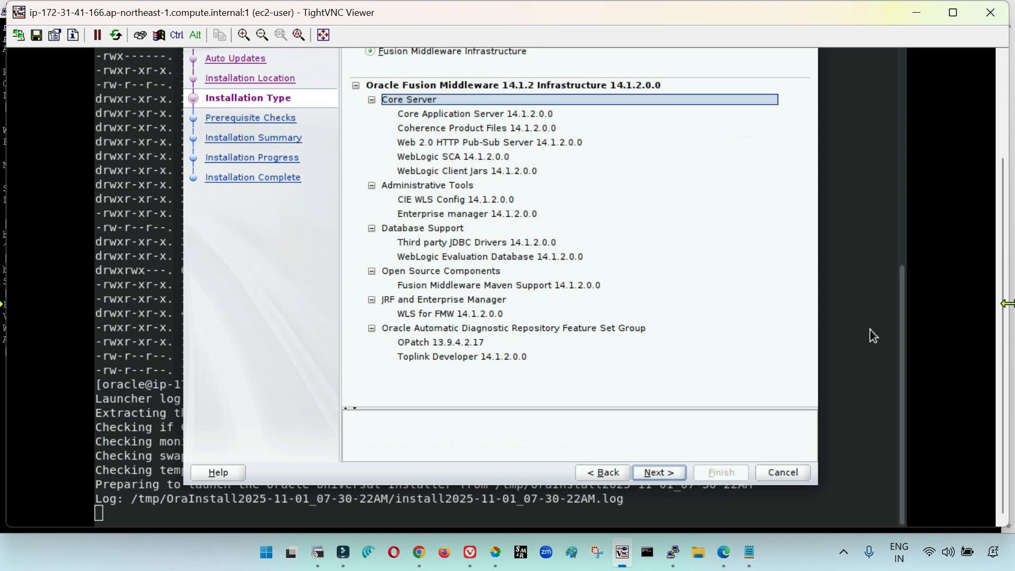
{"action": "mouse_move", "coordinate": [1005, 292]}
{"action": "left_mouse_down"}
{"action": "mouse_move", "coordinate": [1006, 241]}
{"action": "mouse_move", "coordinate": [1005, 302]}
{"action": "left_mouse_up"}
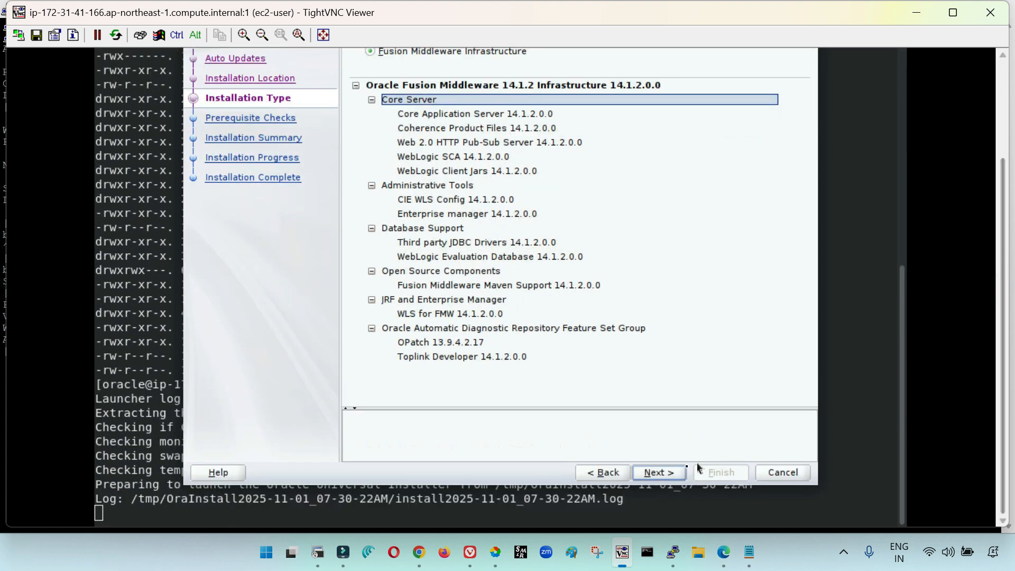
{"action": "left_click", "coordinate": [660, 478]}
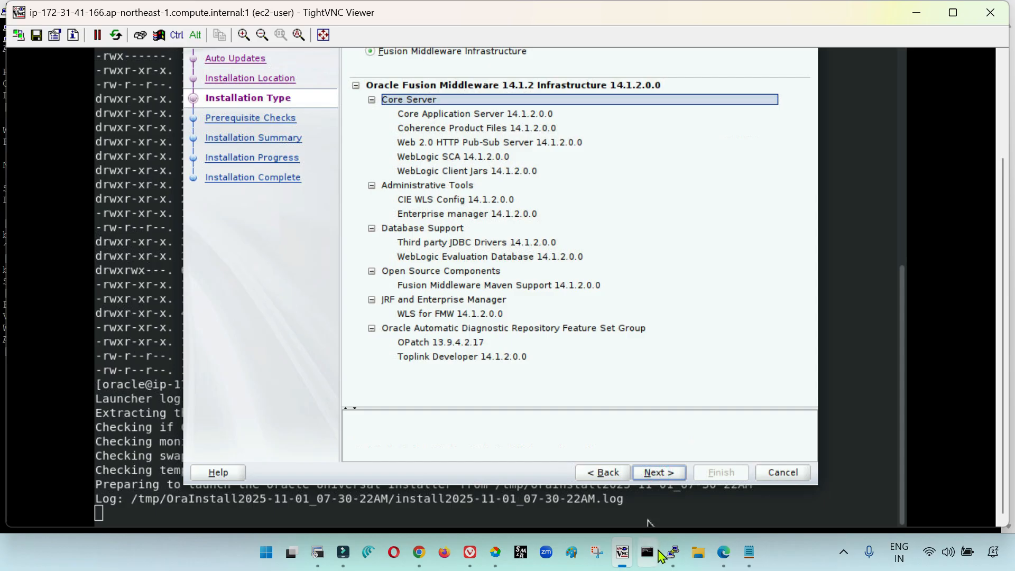
Switch to the ec2-user PuTTY session and list the home directory with ls -lrt
{"action": "mouse_move", "coordinate": [673, 552]}
{"action": "left_click", "coordinate": [820, 461]}
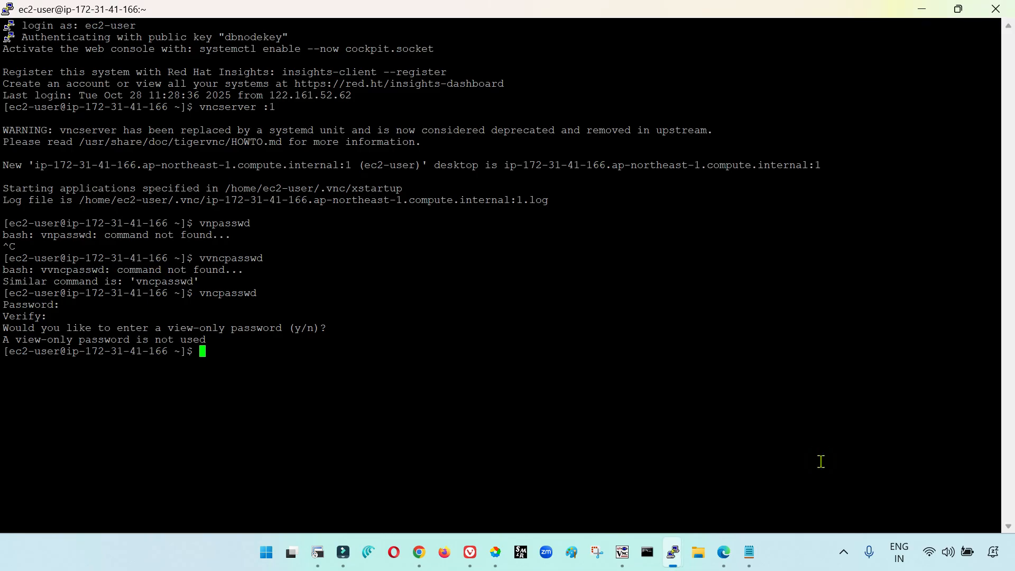
{"action": "type", "text": "ls -lrt"}
{"action": "key", "text": "Return"}
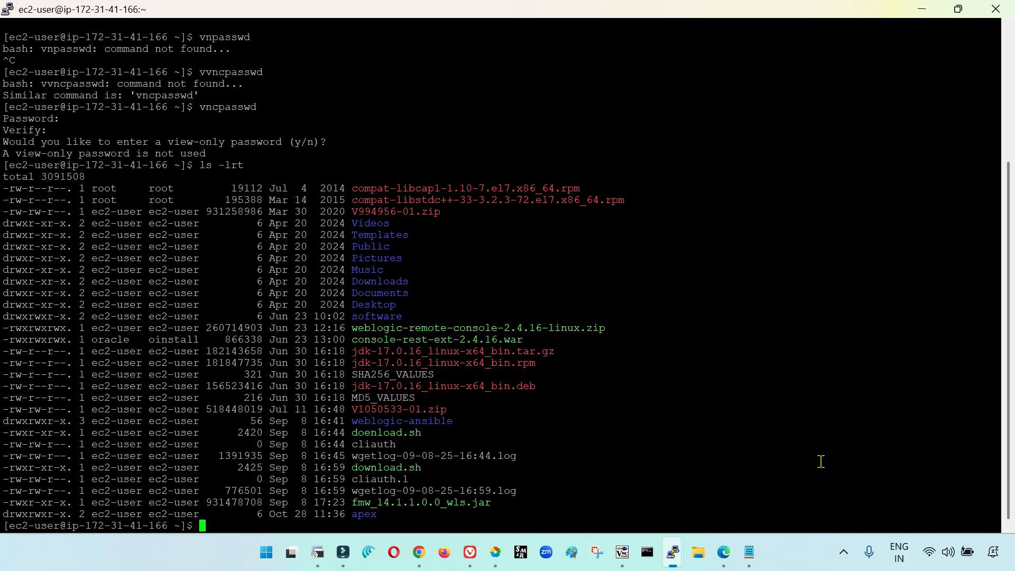
Try to print the working directory's path, and list its contents again with ls -lrt
{"action": "type", "text": "p[wd"}
{"action": "key", "text": "Return"}
{"action": "key", "text": "Return"}
{"action": "type", "text": "pw"}
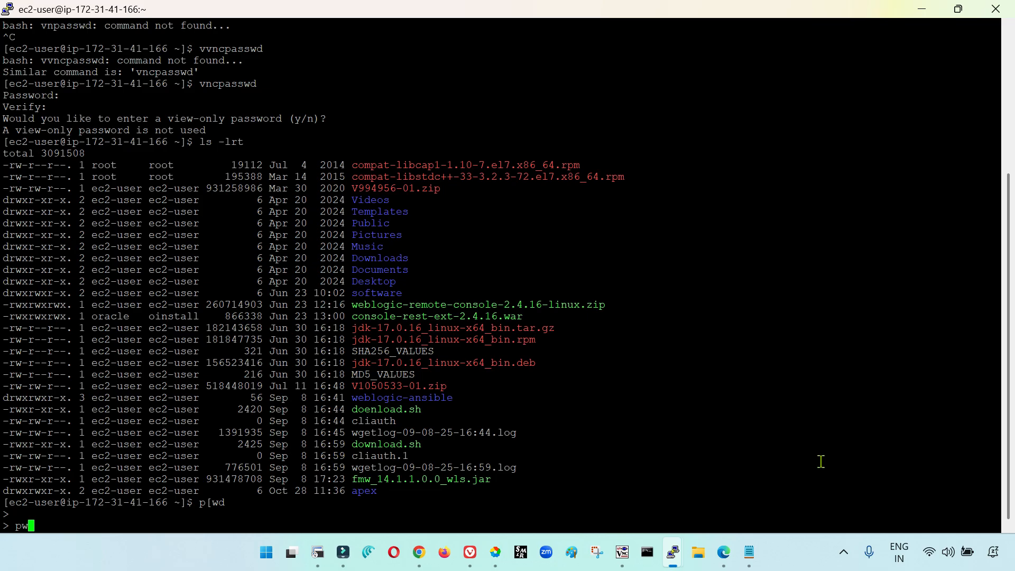
{"action": "key", "text": "Return"}
{"action": "key", "text": "ctrl+c"}
{"action": "type", "text": "ls -lrt"}
{"action": "key", "text": "Return"}
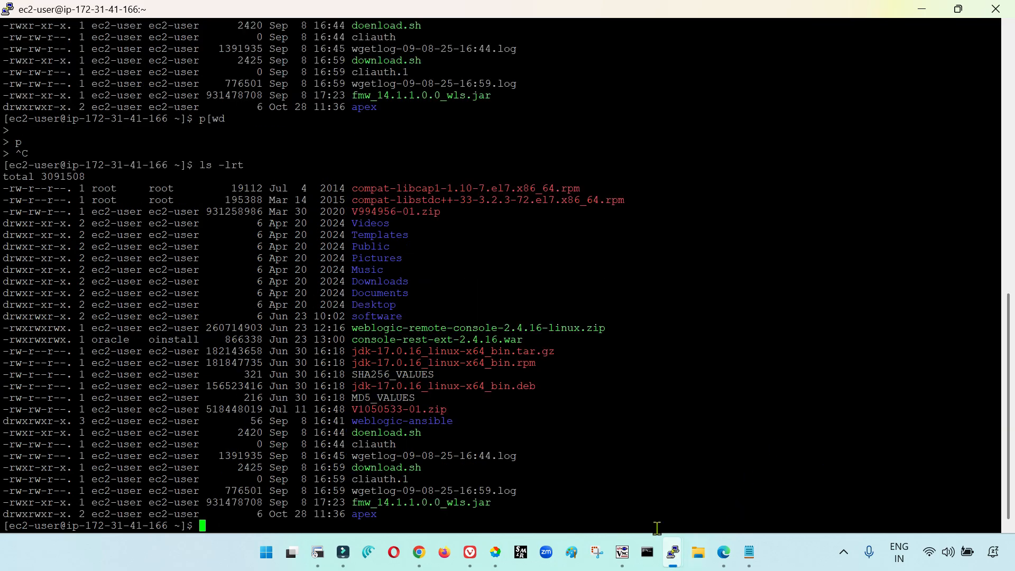
Switch back to TightVNC Viewer, start the installation from the Installation Summary and check its progress
{"action": "left_click", "coordinate": [622, 552]}
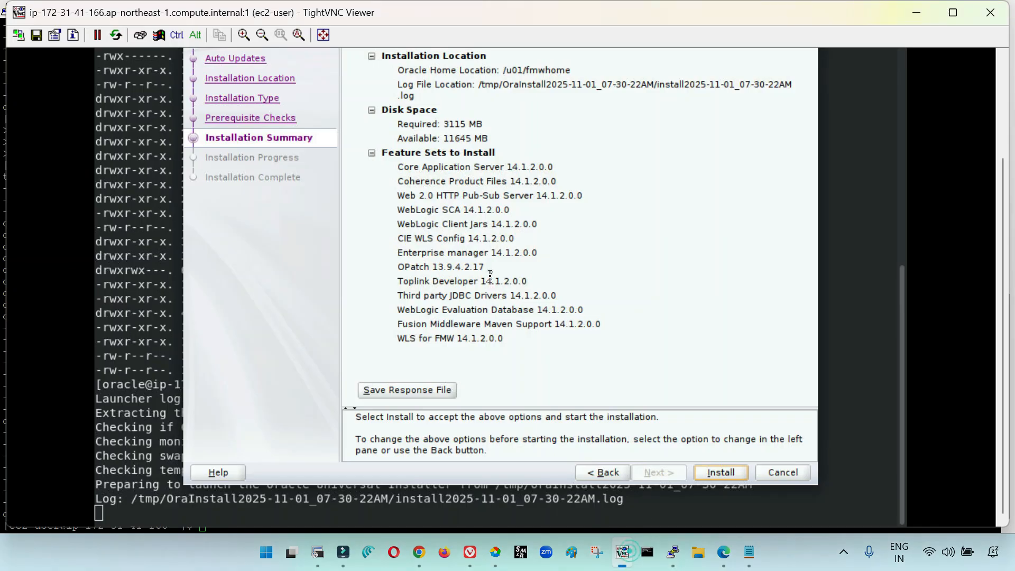
{"action": "left_click", "coordinate": [721, 474]}
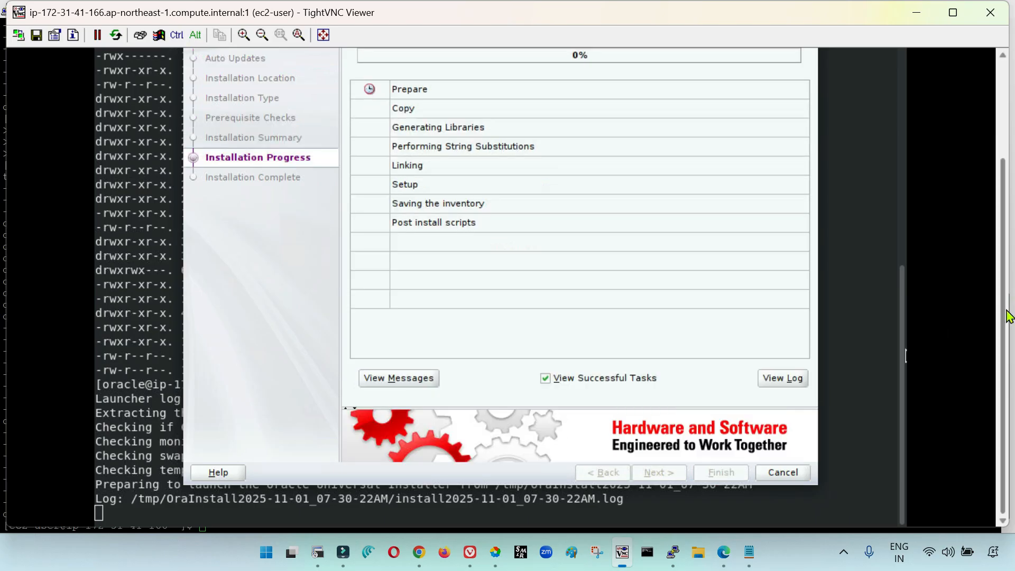
{"action": "scroll", "coordinate": [1005, 270], "scroll_direction": "up", "scroll_amount": 3}
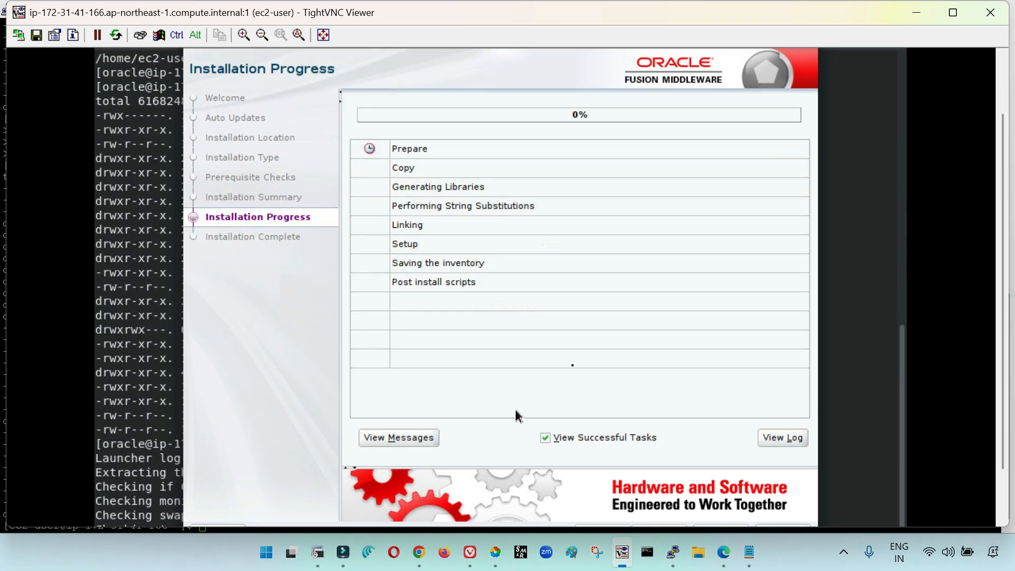
{"action": "scroll", "coordinate": [1005, 244], "scroll_direction": "down", "scroll_amount": 1}
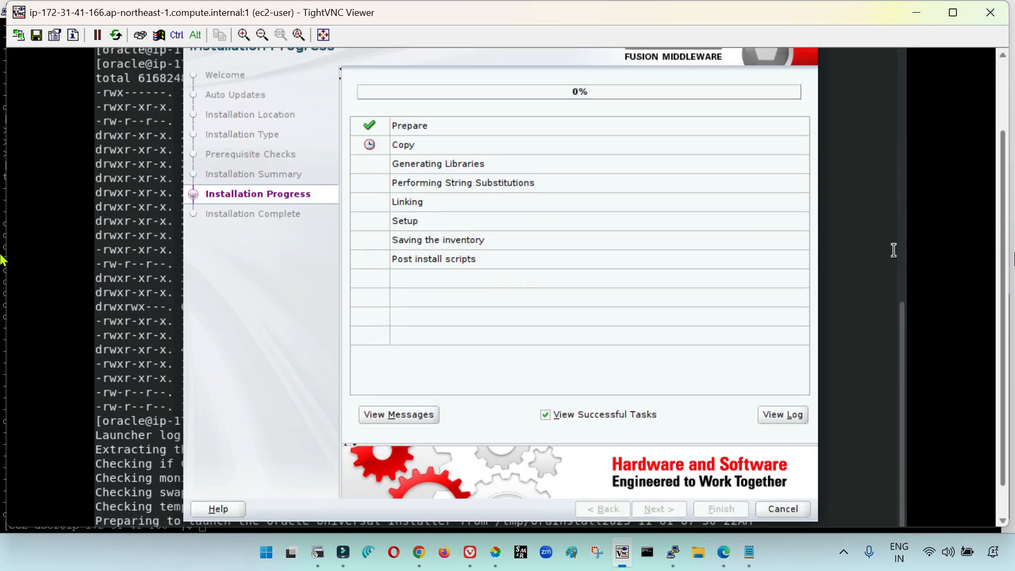
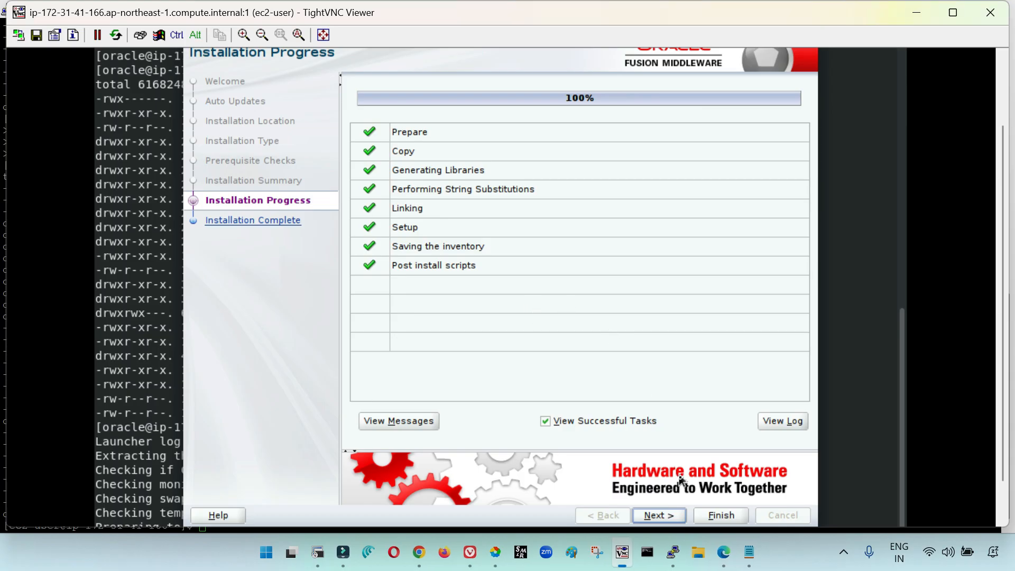
Advance to the Installation Complete page and finish the Fusion Middleware Infrastructure installer
{"action": "left_click", "coordinate": [656, 517]}
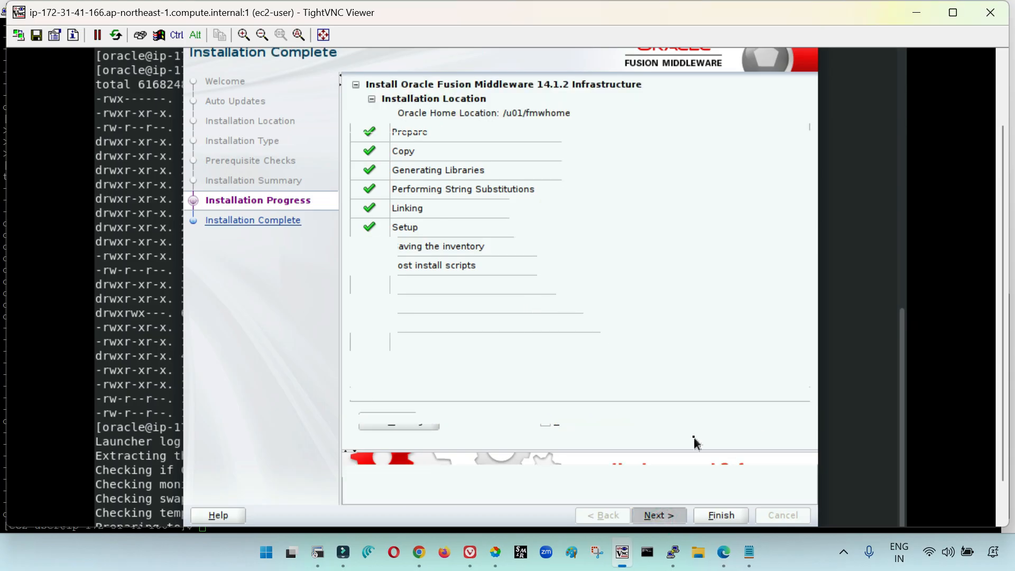
{"action": "left_click", "coordinate": [722, 517]}
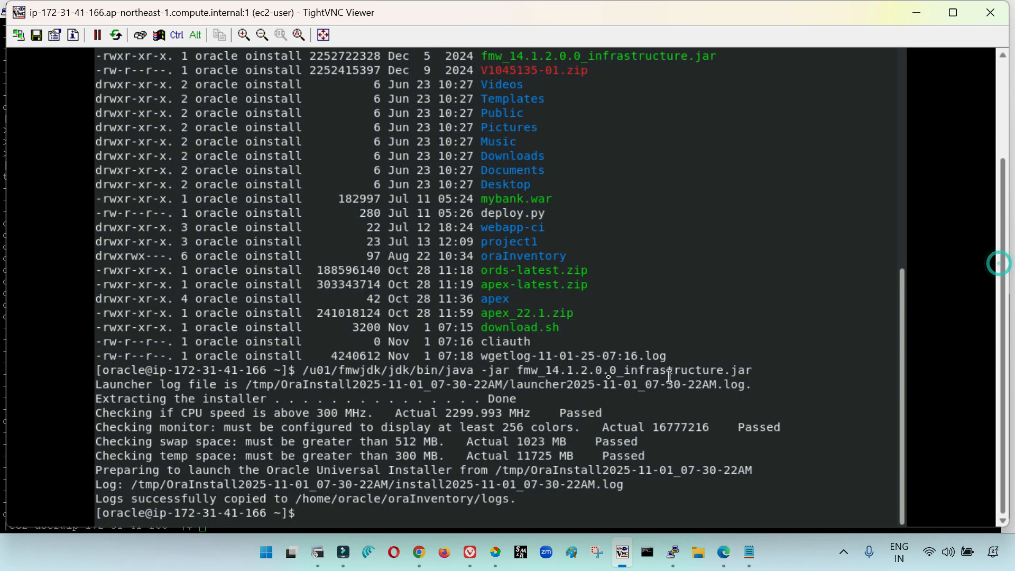
Change to the /u01 directory in the terminal and list its contents with ls
{"action": "type", "text": "cd /u01/fmw"}
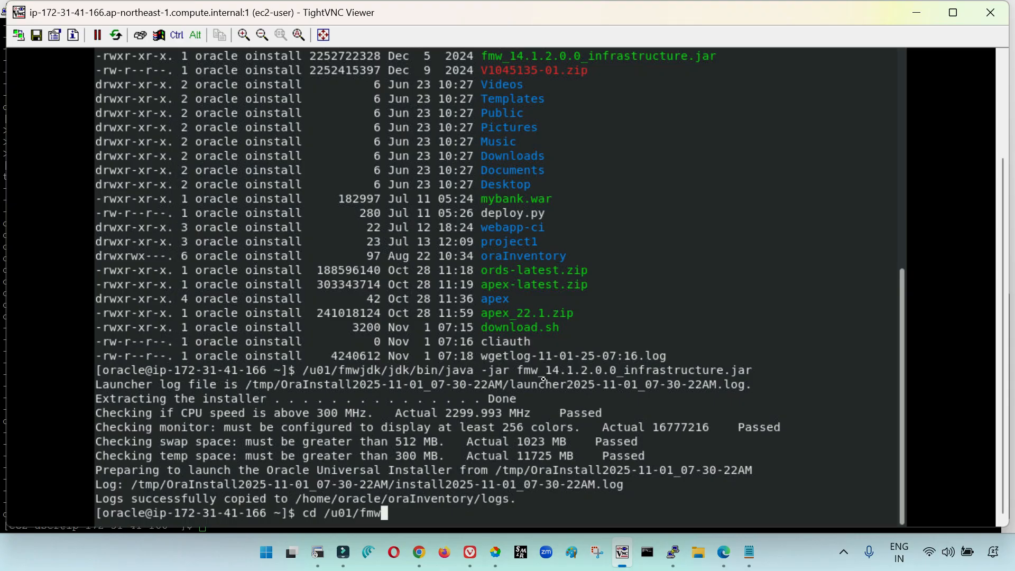
{"action": "key", "text": "BackSpace"}
{"action": "key", "text": "BackSpace"}
{"action": "key", "text": "BackSpace"}
{"action": "key", "text": "Tab"}
{"action": "key", "text": "Tab"}
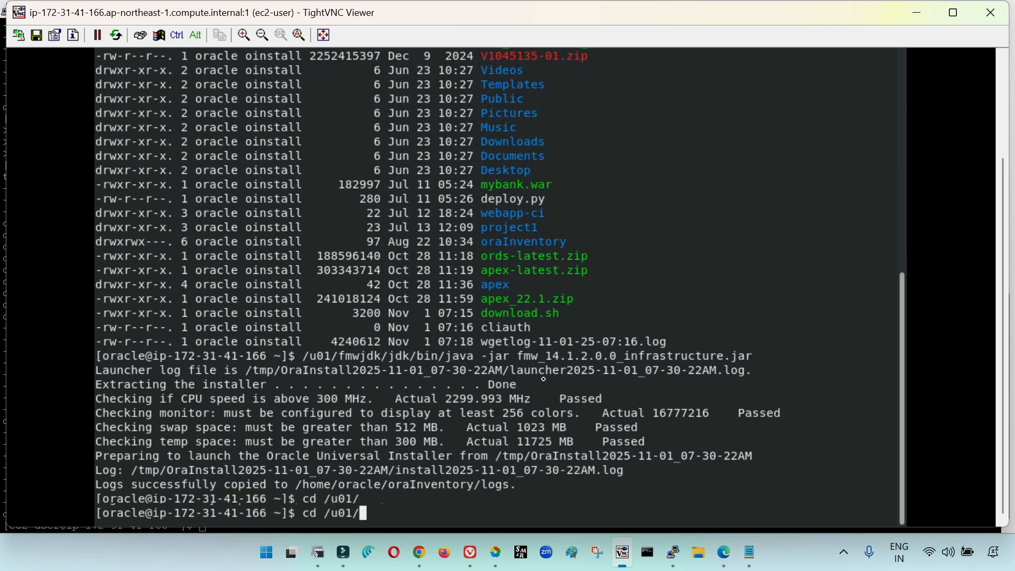
{"action": "key", "text": "Return"}
{"action": "type", "text": "ls"}
{"action": "key", "text": "Return"}
Change into the fmwhome directory and list its contents with ls
{"action": "type", "text": "cd "}
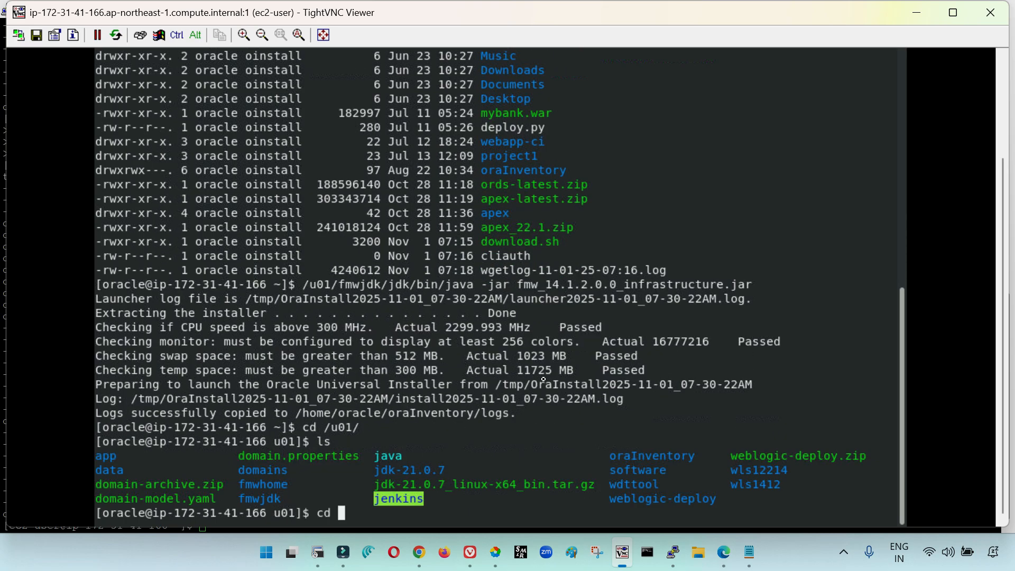
{"action": "type", "text": "fmwh"}
{"action": "key", "text": "Tab"}
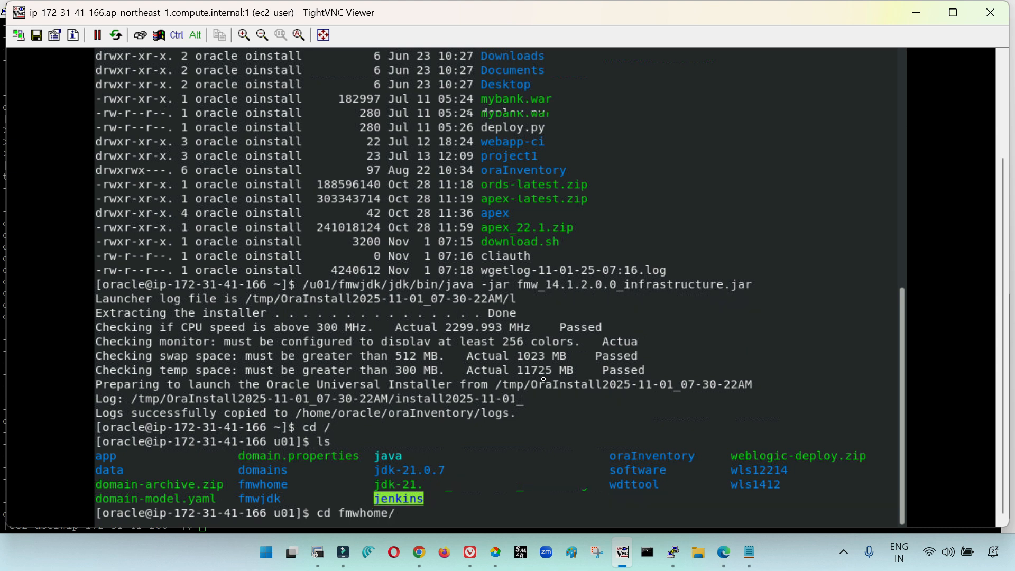
{"action": "key", "text": "Return"}
{"action": "type", "text": "ls"}
{"action": "key", "text": "Return"}
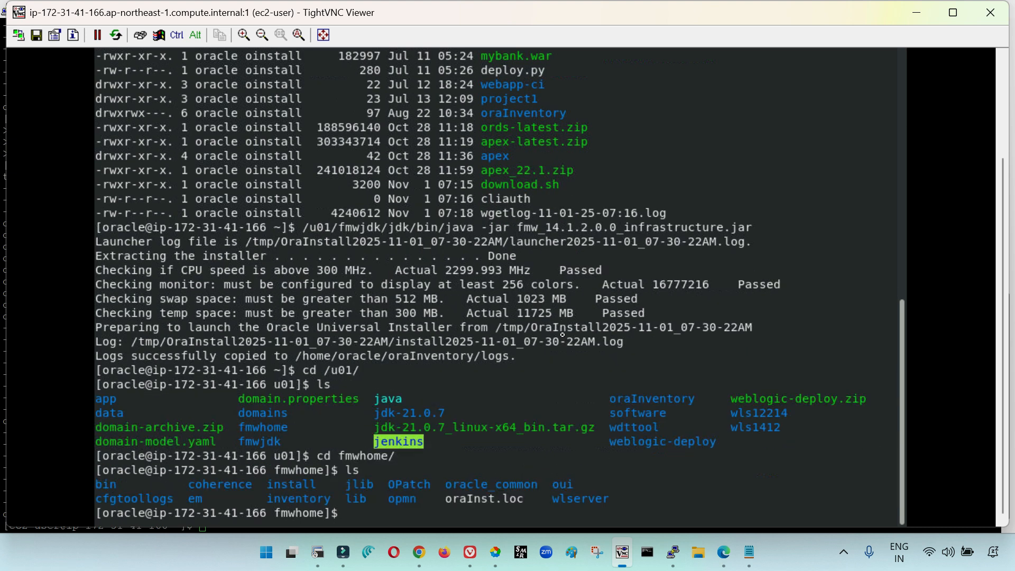
Clear the terminal and list the fmwhome directory in detail with ls -lrt
{"action": "key", "text": "Return"}
{"action": "type", "text": "clea"}
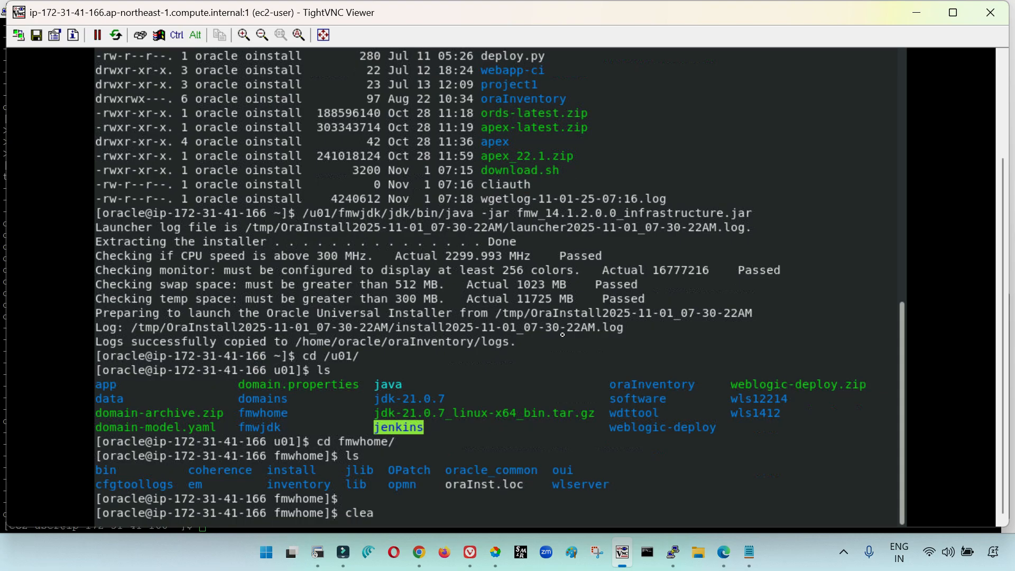
{"action": "key", "text": "Return"}
{"action": "type", "text": "clear"}
{"action": "key", "text": "Return"}
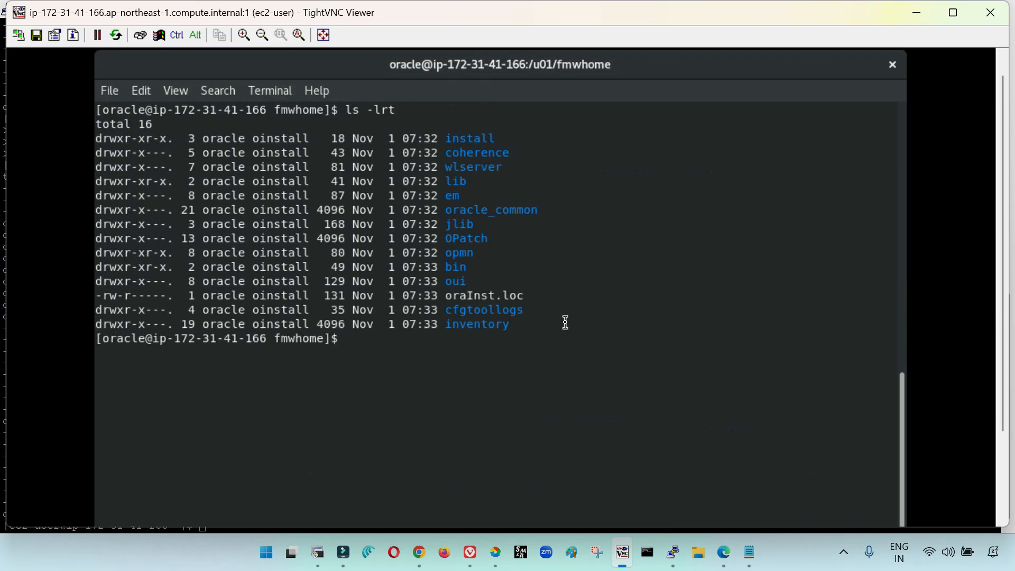
Change into the oracle_common/common/bin directory under fmwhome
{"action": "type", "text": "cd oracle"}
{"action": "key", "text": "Tab"}
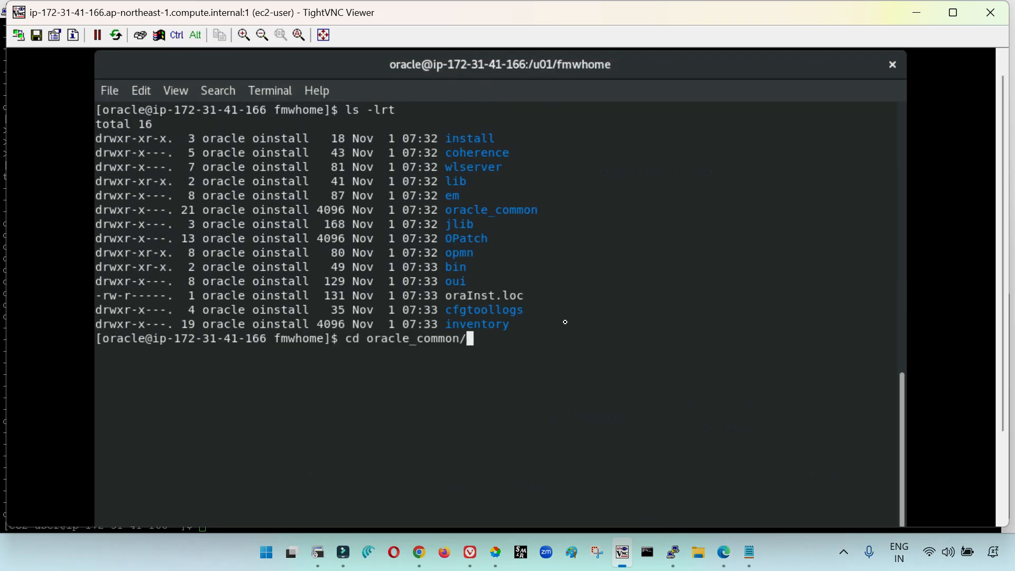
{"action": "type", "text": "common/bin"}
{"action": "key", "text": "Return"}
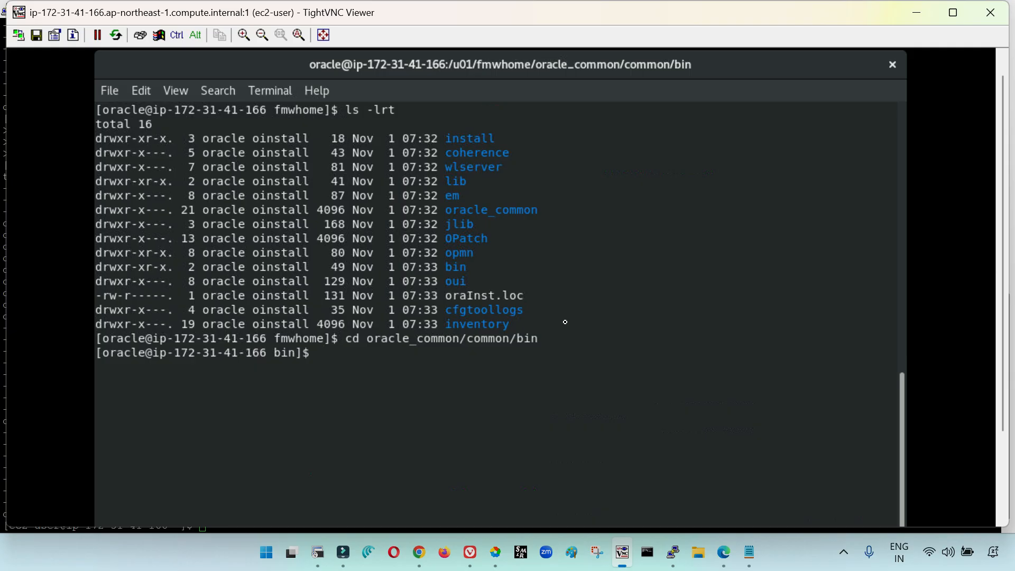
Launch the Fusion Middleware Configuration Wizard by running ./config.sh
{"action": "type", "text": "./config.sh"}
{"action": "key", "text": "Return"}
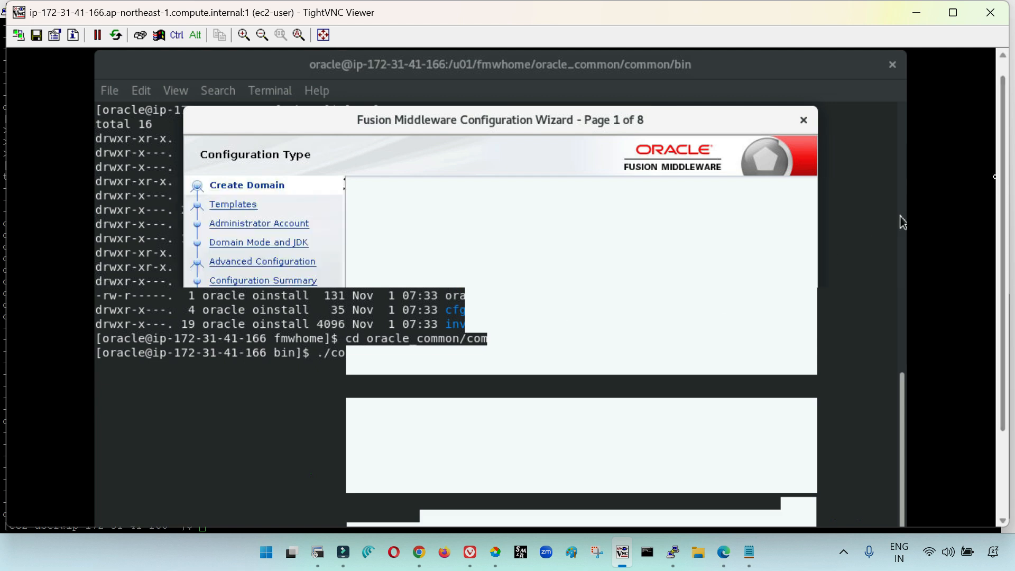
Keep Create a new domain with location /u01/fmwhome/user_projects/domains/base_domain and advance to Templates
{"action": "left_click_drag", "start_coordinate": [1003, 167], "coordinate": [1003, 215]}
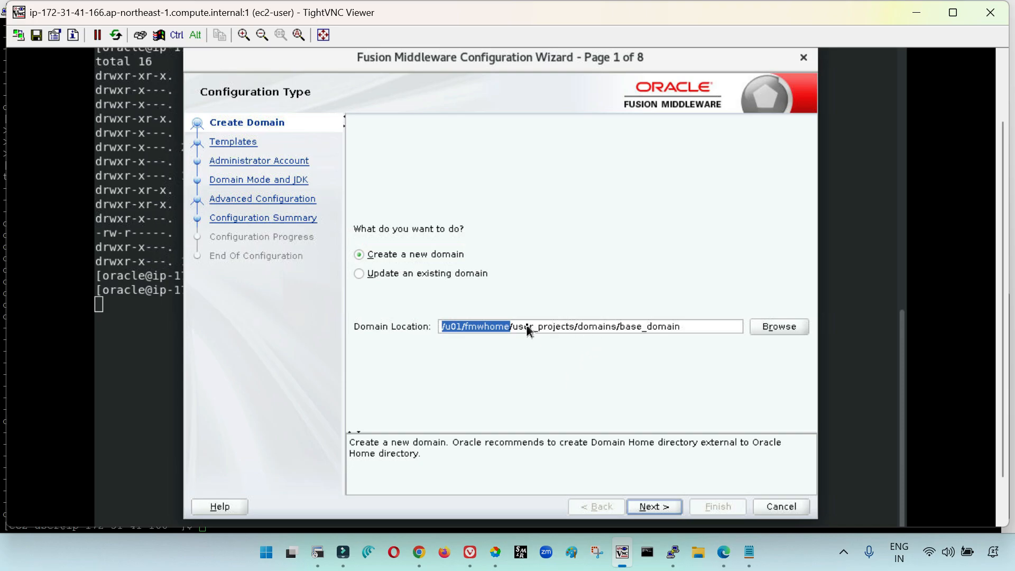
{"action": "left_click", "coordinate": [510, 326]}
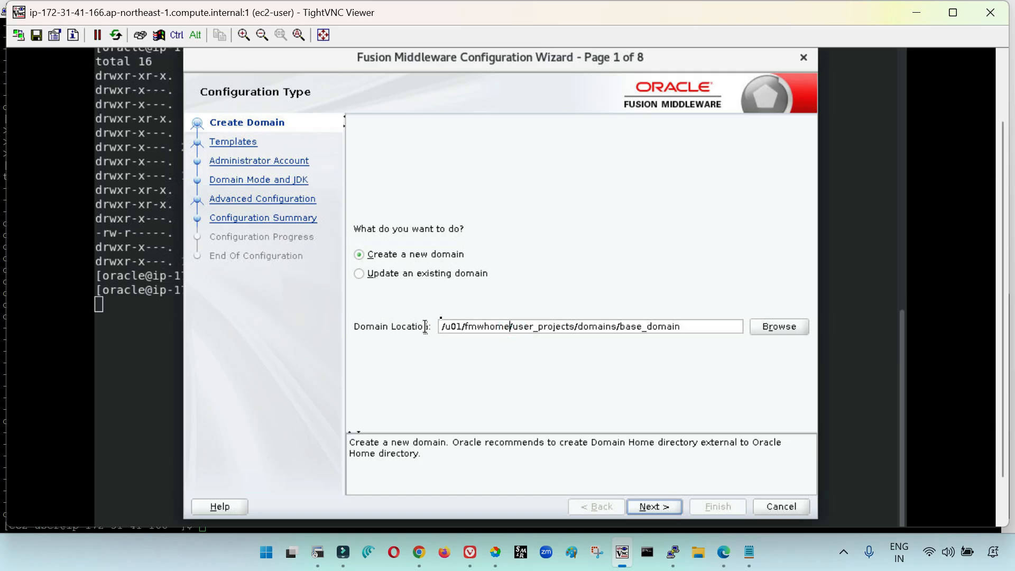
{"action": "key", "text": "shift+Home"}
{"action": "left_click", "coordinate": [654, 508]}
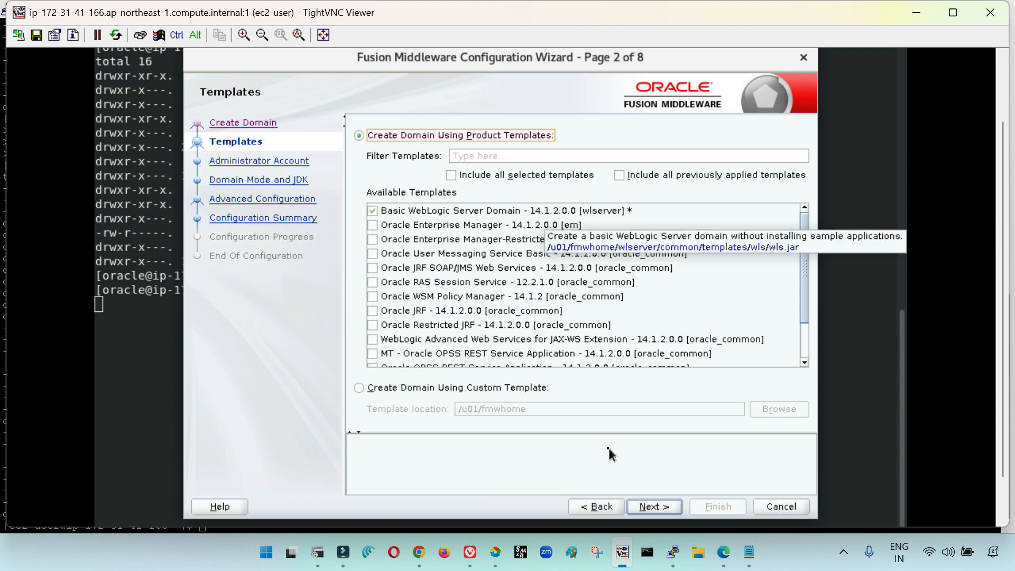
Add the Oracle Enterprise Manager-Restricted JRF - 14.1.2.0.0 template, review the available templates and advance to Application Location
{"action": "left_click", "coordinate": [806, 348]}
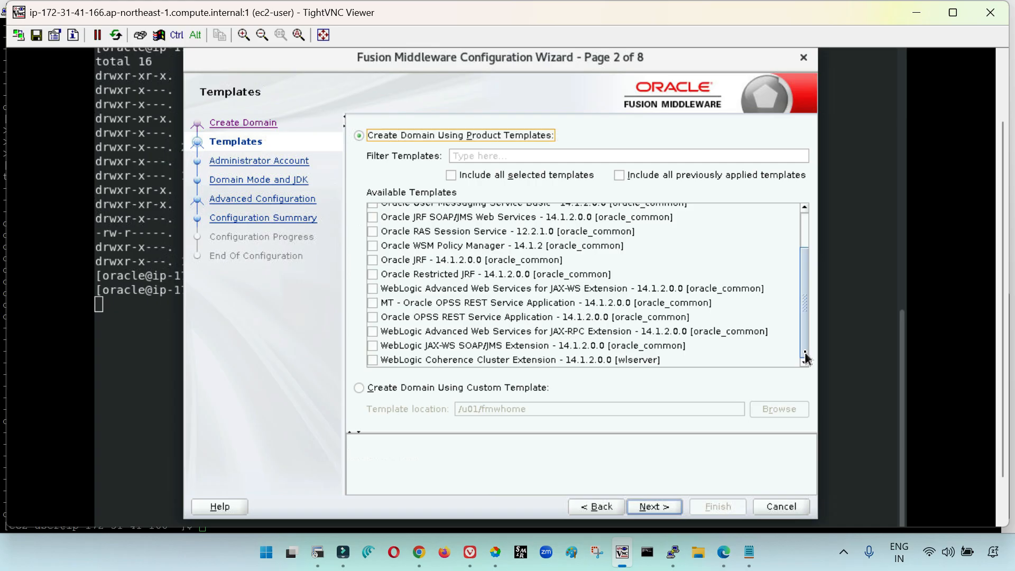
{"action": "left_click", "coordinate": [807, 232]}
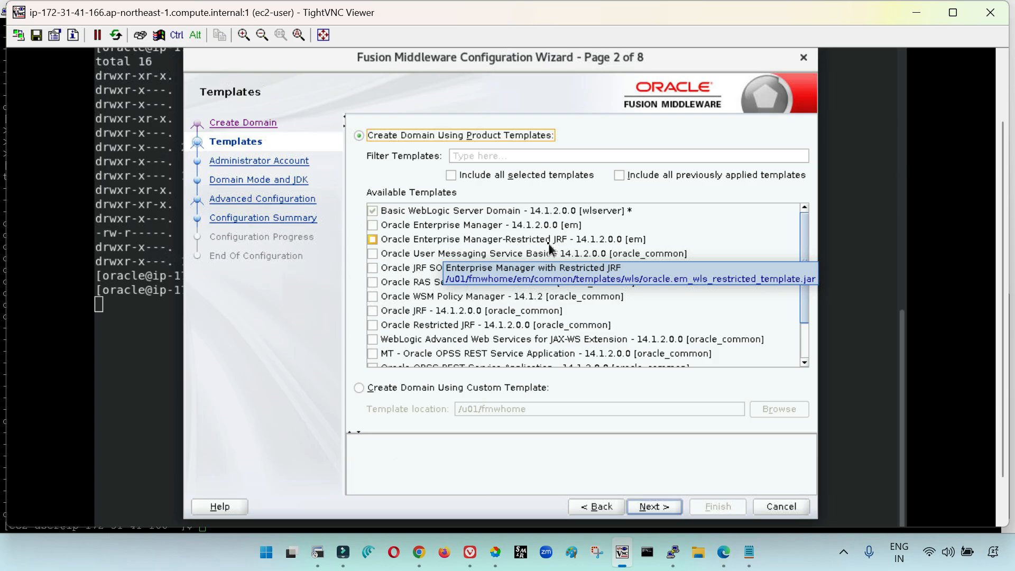
{"action": "left_click", "coordinate": [373, 240]}
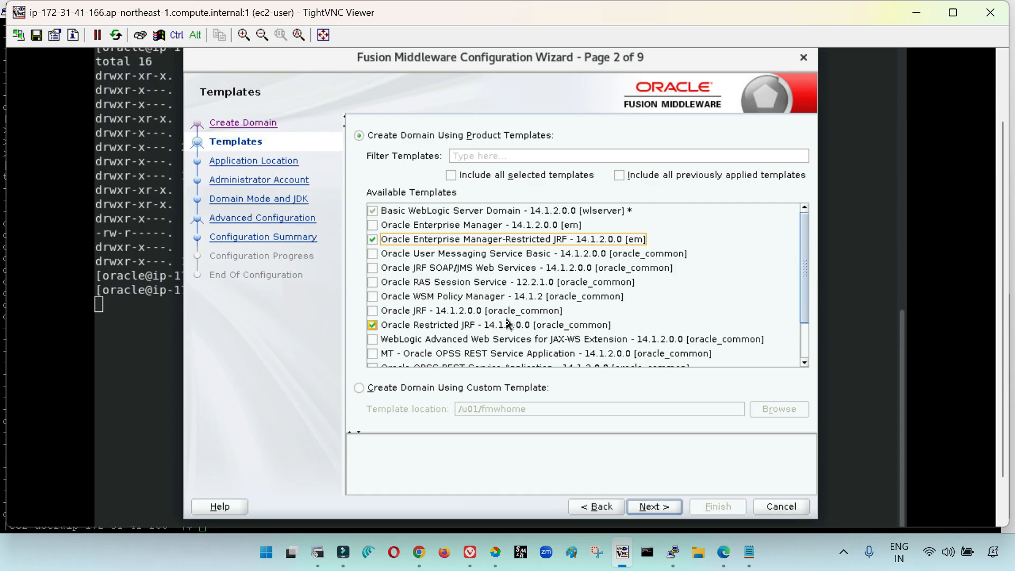
{"action": "scroll", "coordinate": [526, 338], "scroll_direction": "down", "scroll_amount": 2}
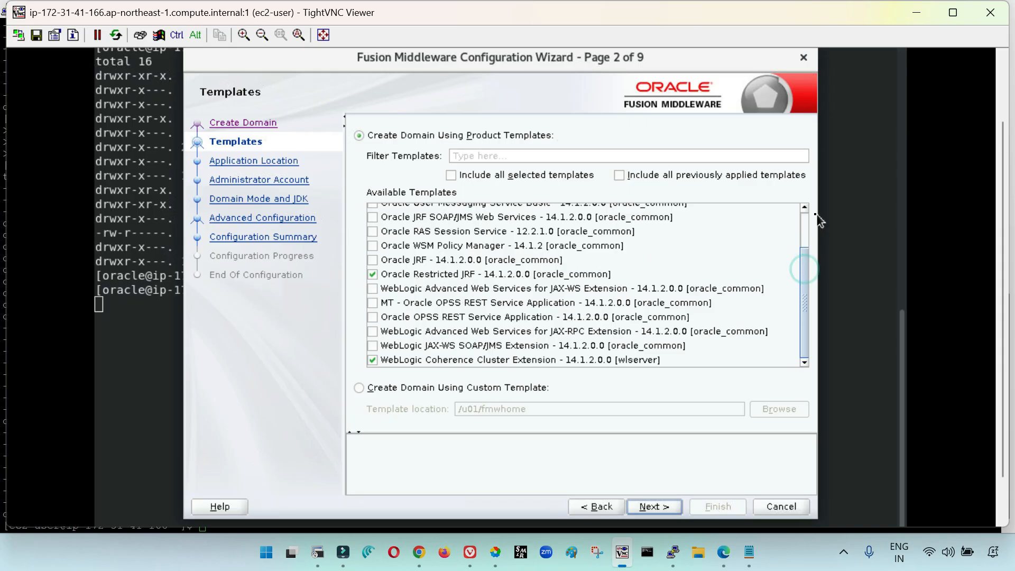
{"action": "scroll", "coordinate": [524, 256], "scroll_direction": "up", "scroll_amount": 2}
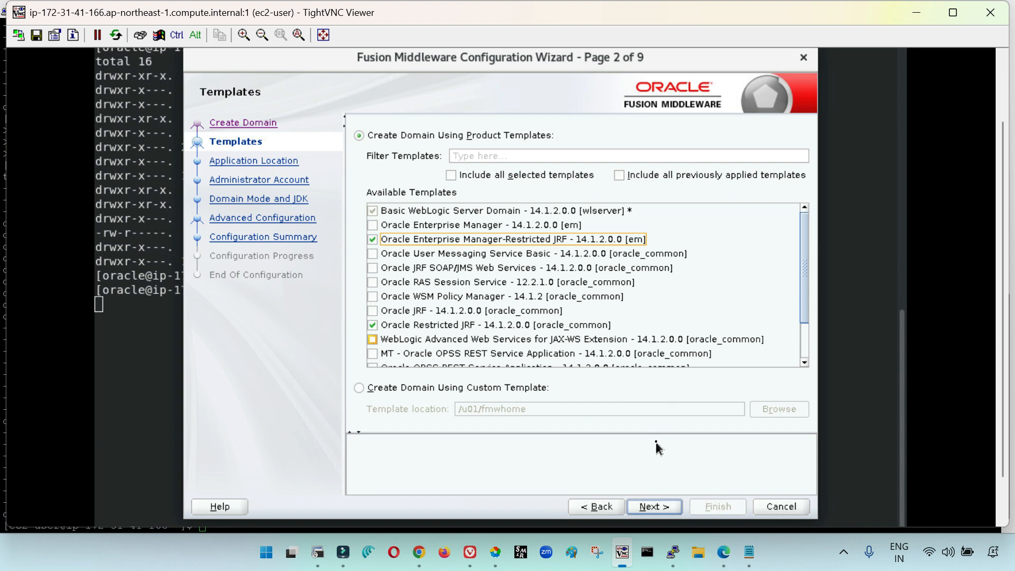
{"action": "left_click", "coordinate": [656, 507]}
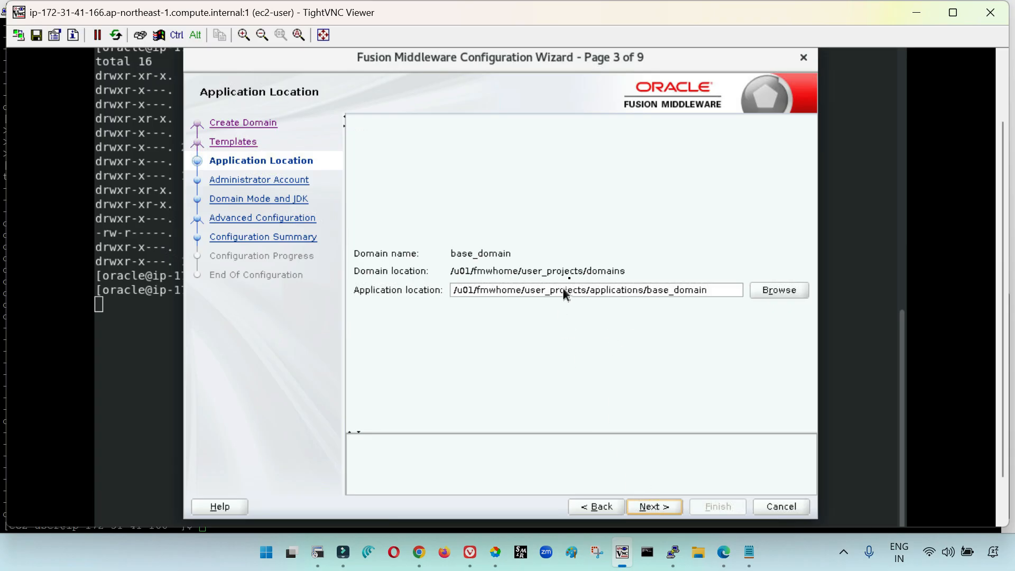
Accept the default application location, then enter and confirm the weblogic administrator's password and advance to Domain Mode and JDK
{"action": "left_click", "coordinate": [654, 507]}
{"action": "key", "text": "Tab"}
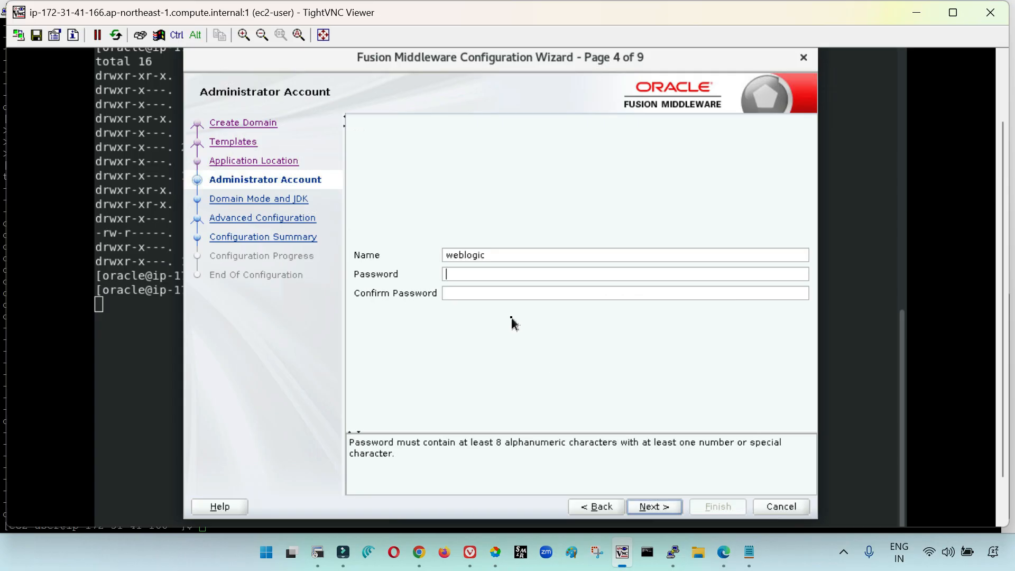
{"action": "type", "text": "•••••••••••"}
{"action": "key", "text": "Tab"}
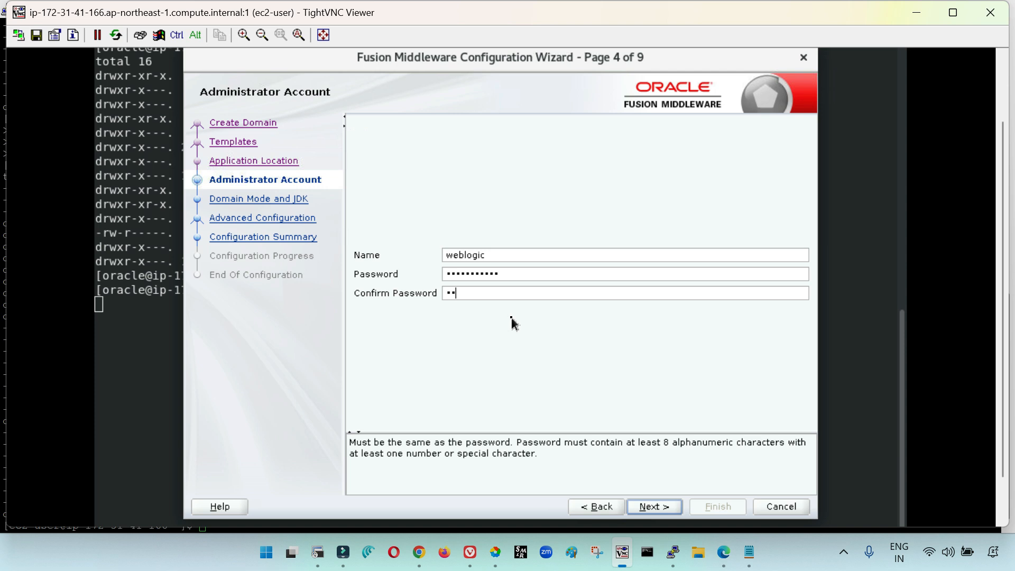
{"action": "type", "text": "1"}
{"action": "left_click", "coordinate": [646, 508]}
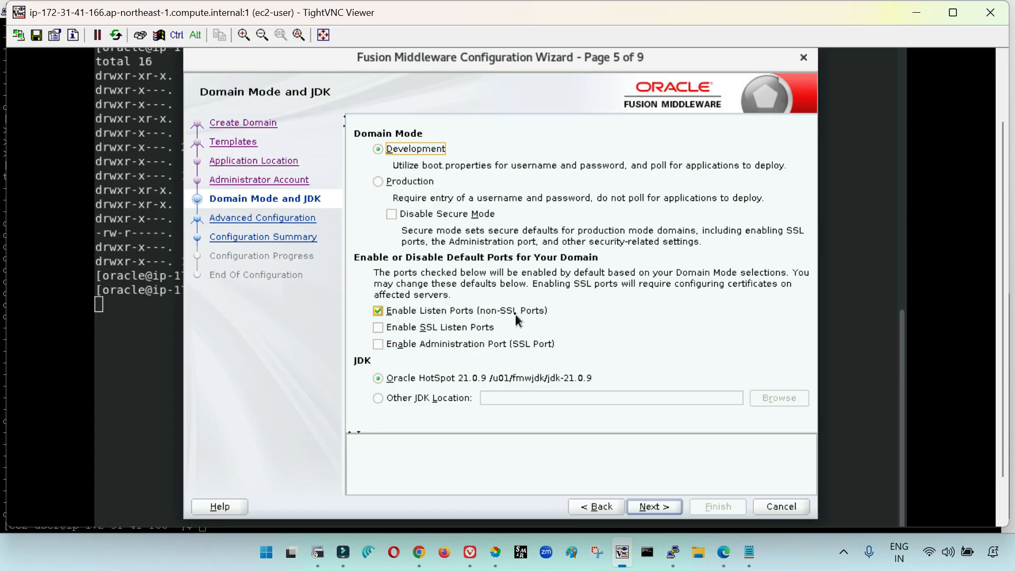
Keep Development mode with Oracle HotSpot 21.0.9, and select Administration Server for advanced configuration
{"action": "left_click", "coordinate": [668, 508]}
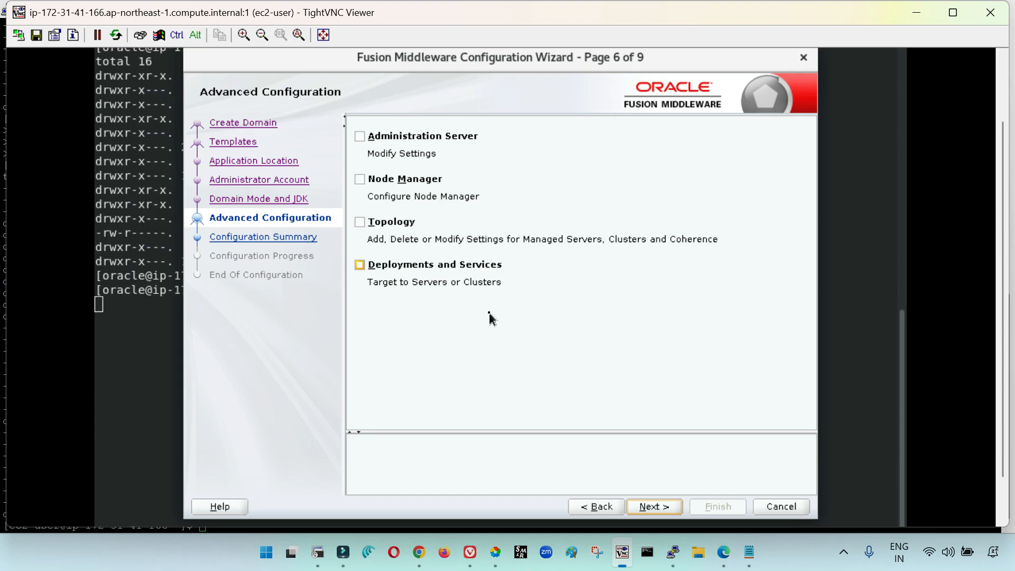
{"action": "left_click", "coordinate": [360, 137]}
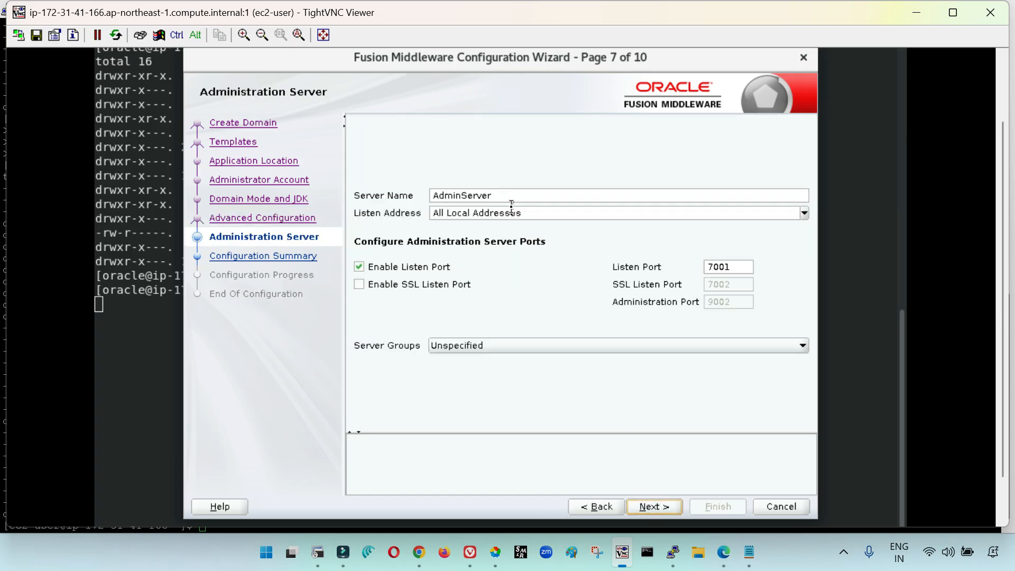
Check the Administration Server's listen address options, then switch to the EC2 console in Edge and copy DBnode's private IPv4 address
{"action": "left_click", "coordinate": [804, 212]}
{"action": "left_click", "coordinate": [644, 153]}
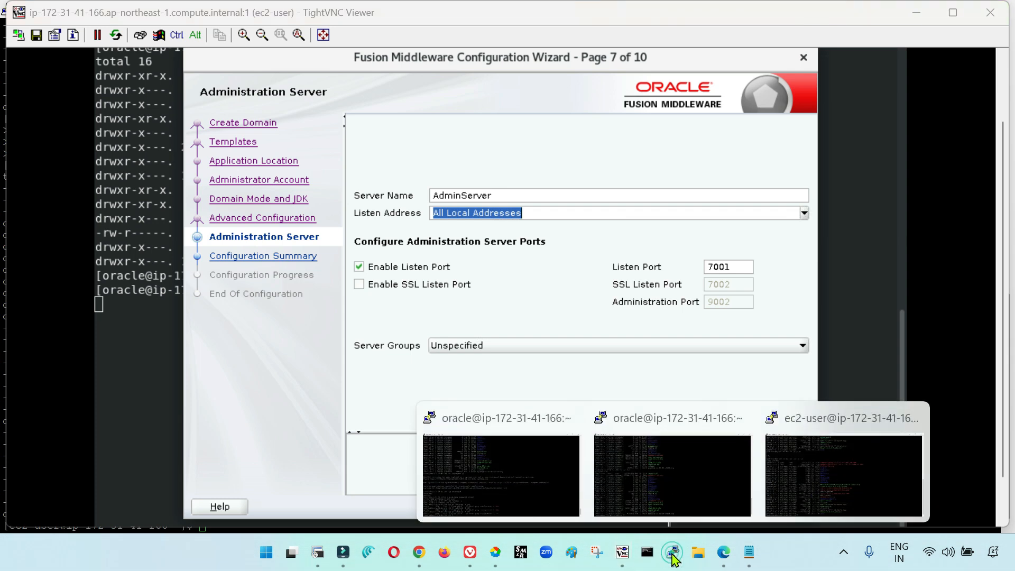
{"action": "left_click", "coordinate": [723, 553]}
{"action": "scroll", "coordinate": [735, 463], "scroll_direction": "down", "scroll_amount": 1}
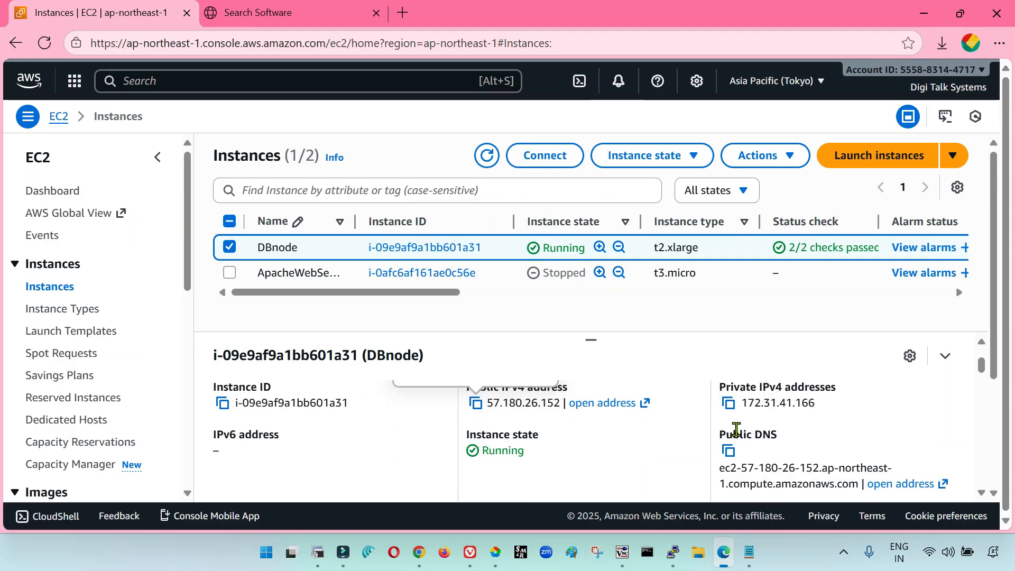
{"action": "left_click", "coordinate": [729, 403]}
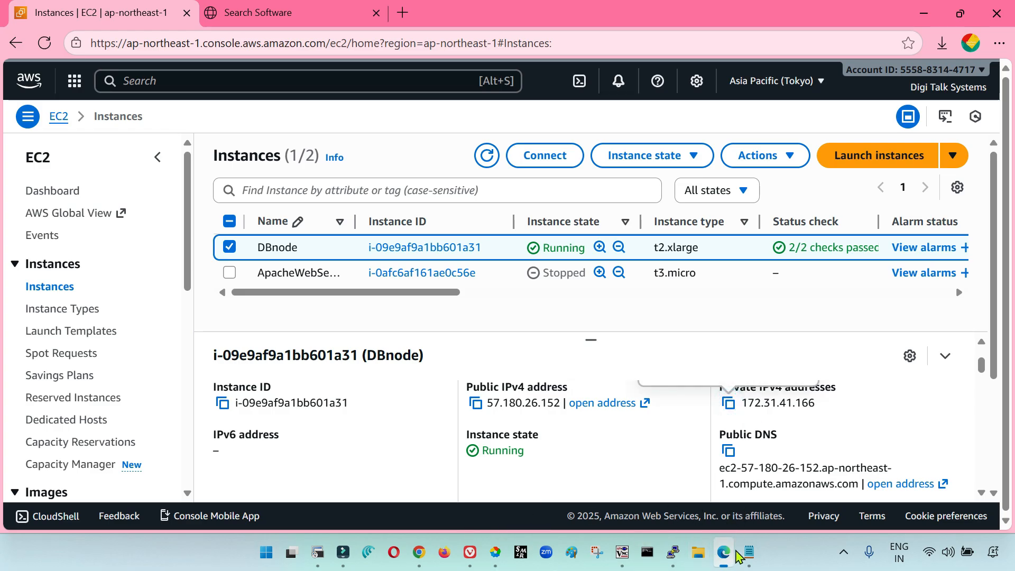
Switch back to TightVNC Viewer, set the Listen Address to 172.31.41.166 and advance to the Configuration Summary
{"action": "left_click", "coordinate": [623, 554]}
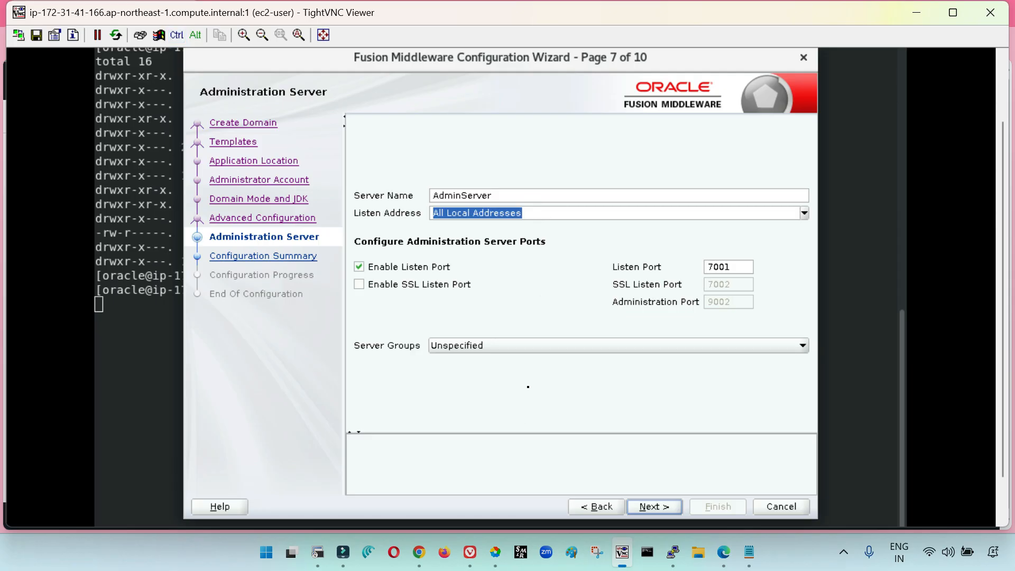
{"action": "key", "text": "ctrl+v"}
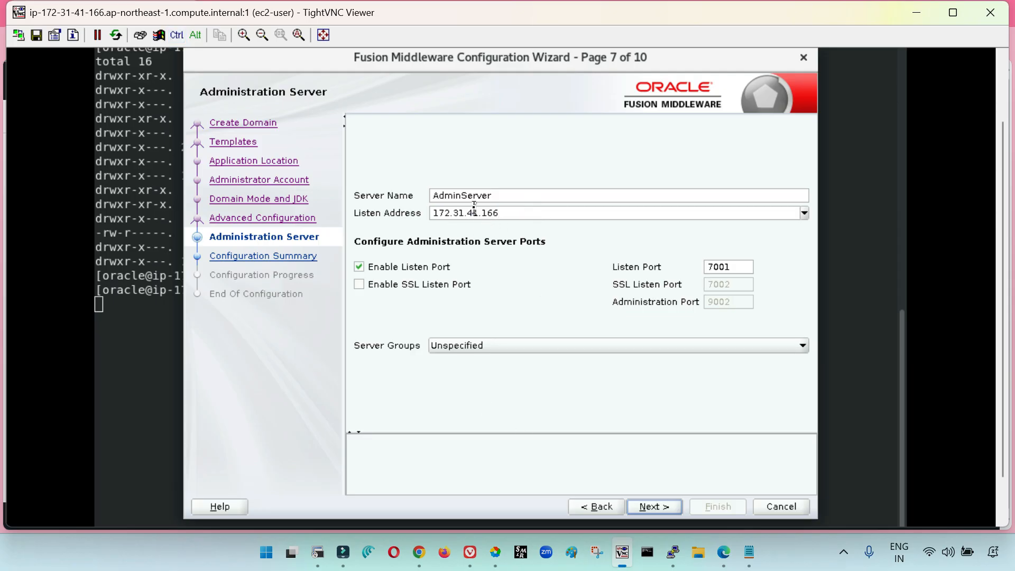
{"action": "left_click", "coordinate": [653, 507]}
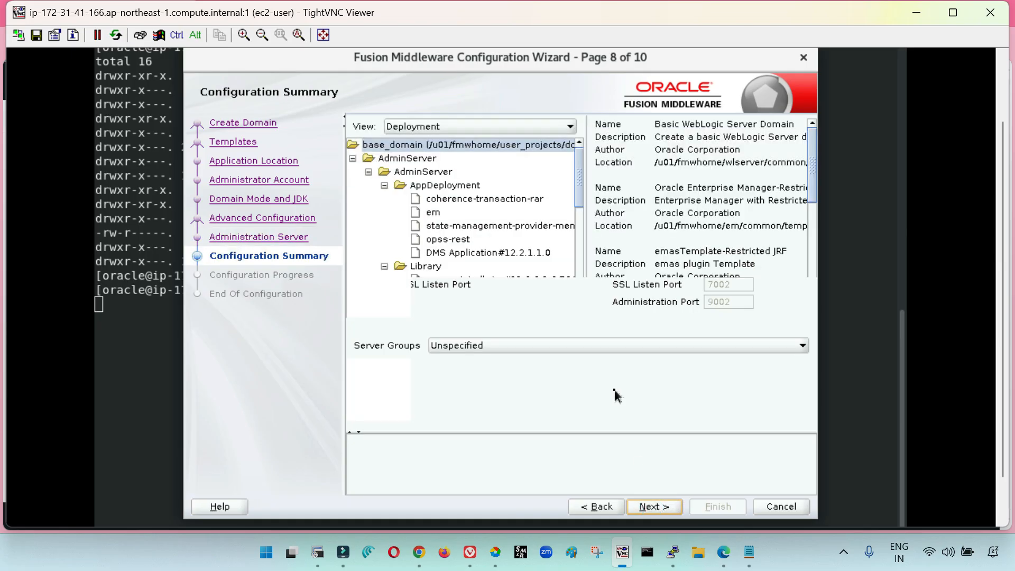
Create base_domain from the Configuration Summary and advance through Configuration Progress to End Of Configuration
{"action": "left_click", "coordinate": [722, 510]}
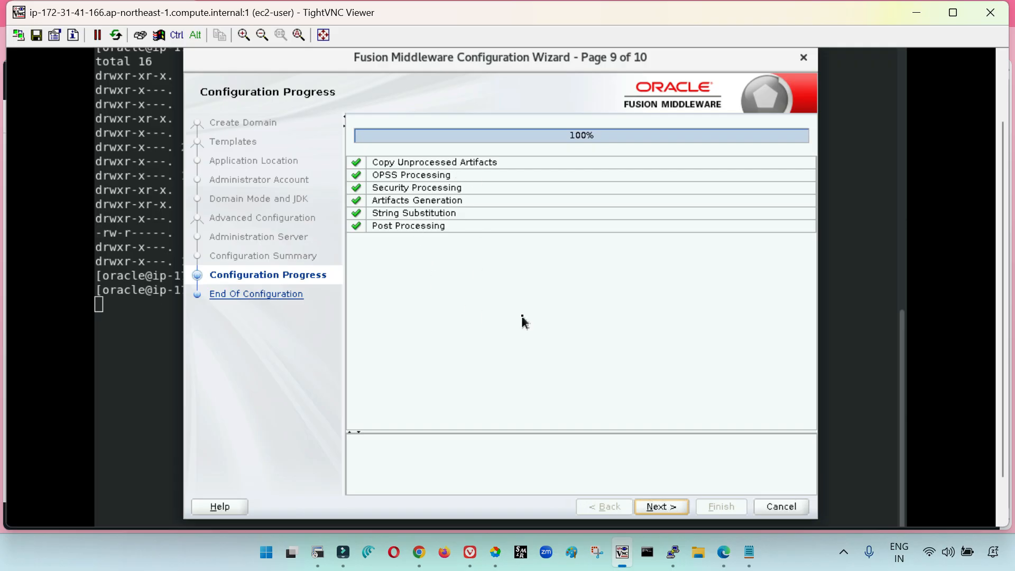
{"action": "left_click", "coordinate": [661, 507]}
{"action": "left_click", "coordinate": [665, 509]}
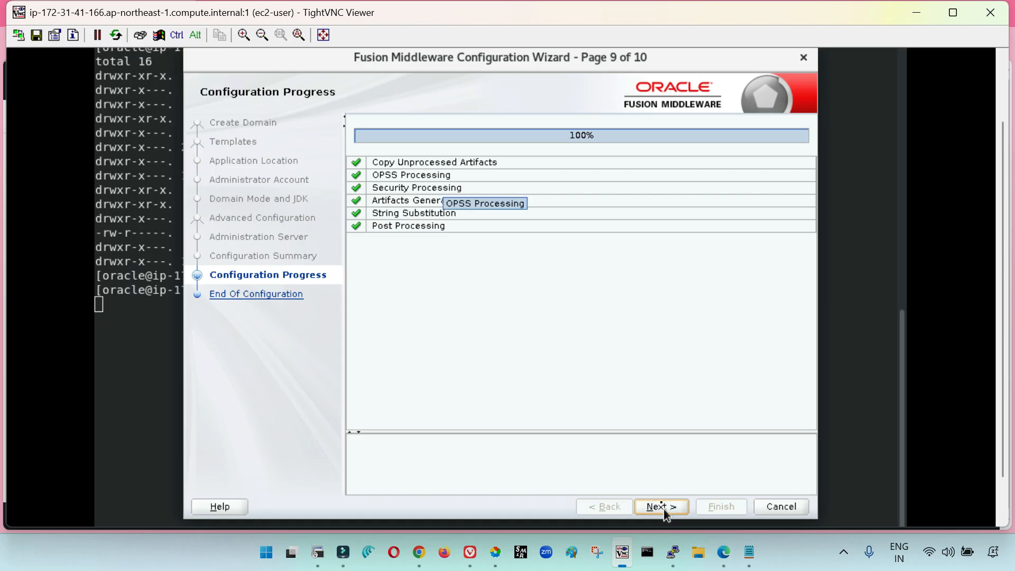
{"action": "left_click_drag", "start_coordinate": [1003, 255], "coordinate": [1007, 285]}
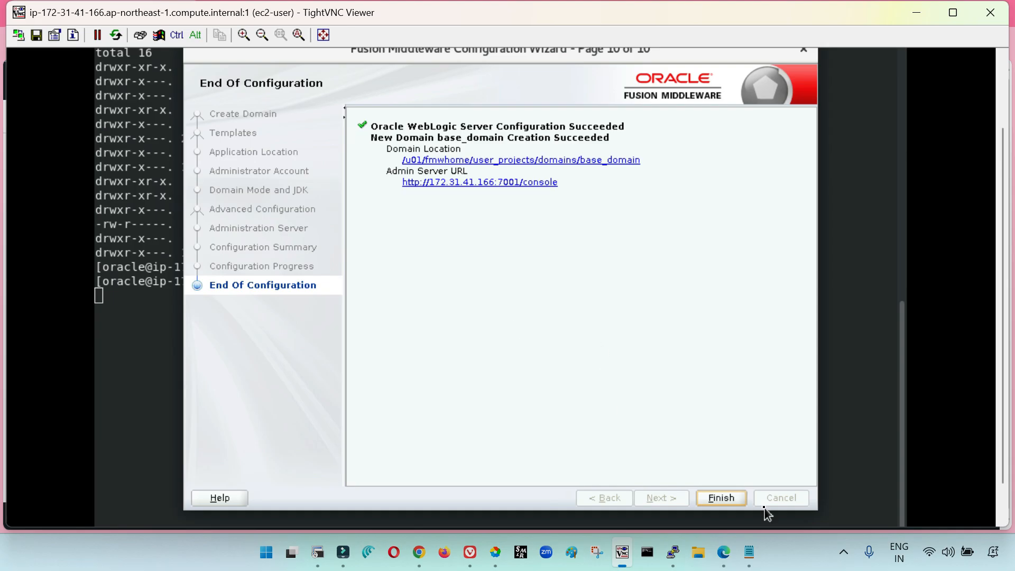
Finish the Configuration Wizard and print the terminal's working directory
{"action": "left_click", "coordinate": [736, 499]}
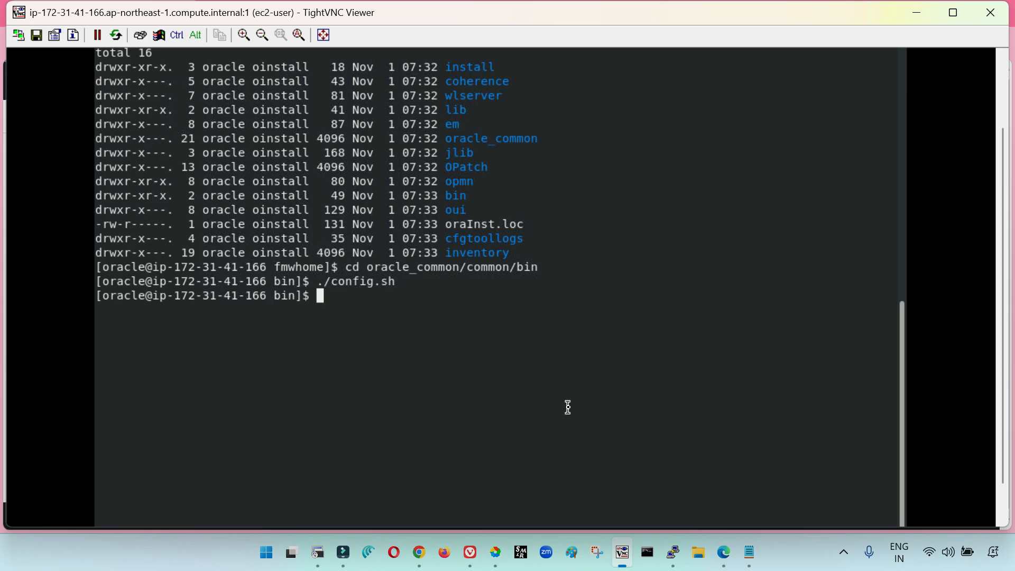
{"action": "type", "text": "pwd"}
{"action": "key", "text": "Return"}
Change to ../../../user_projects/domains/base_domain/ and enter its bin directory
{"action": "type", "text": "cd "}
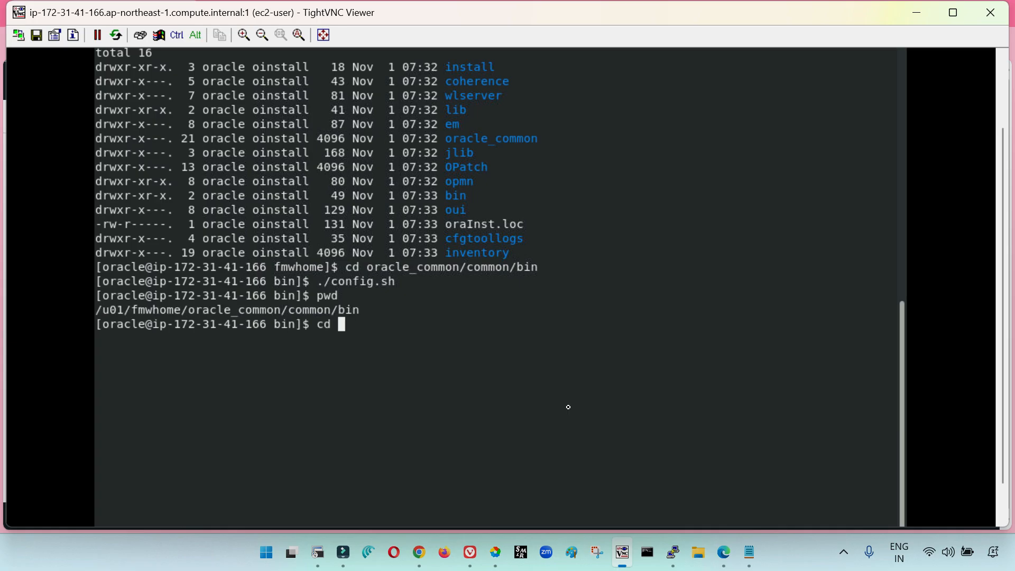
{"action": "type", "text": "../../../us"}
{"action": "key", "text": "Tab"}
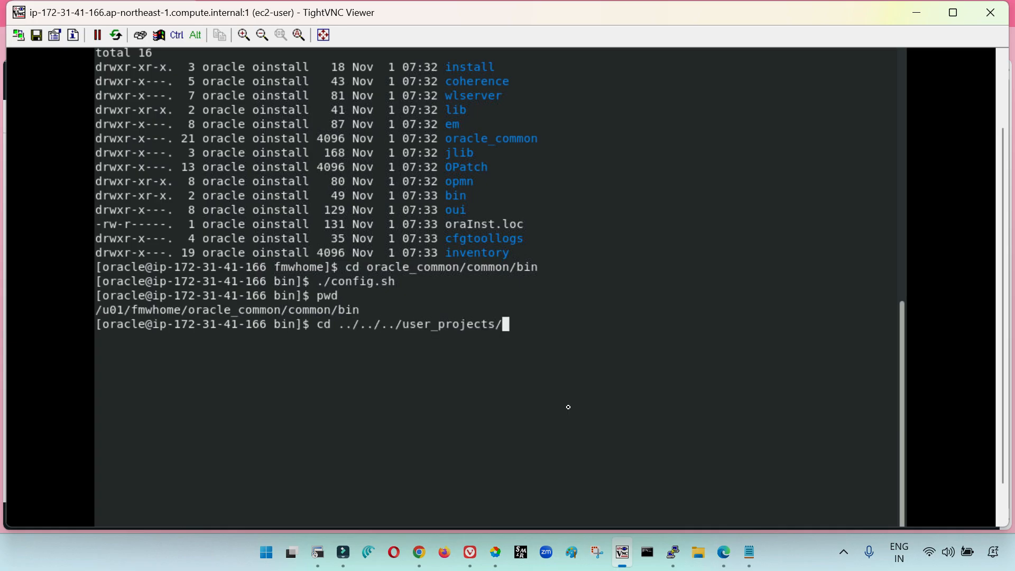
{"action": "key", "text": "Tab"}
{"action": "key", "text": "Tab"}
{"action": "type", "text": "d"}
{"action": "key", "text": "Tab"}
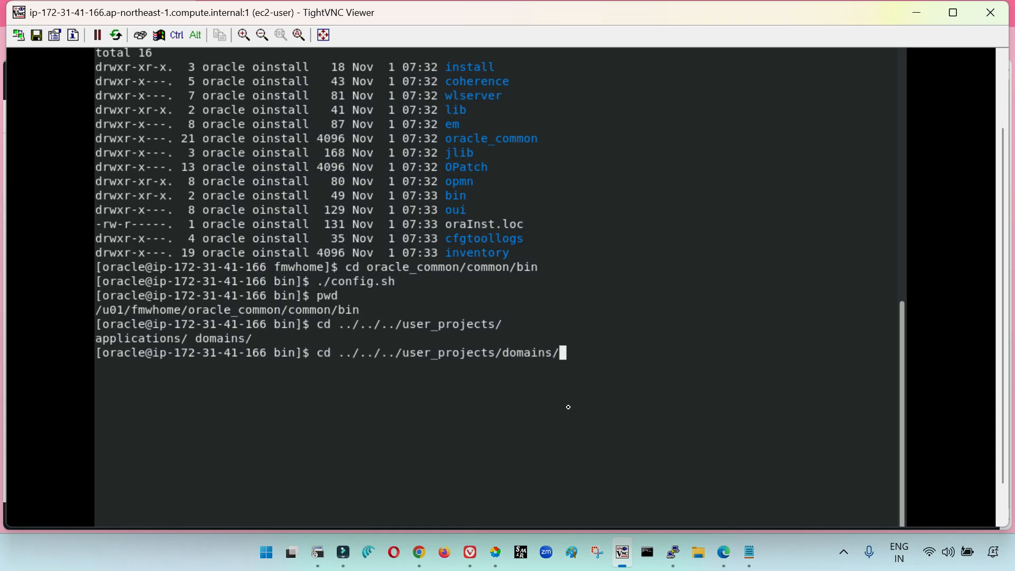
{"action": "key", "text": "Tab"}
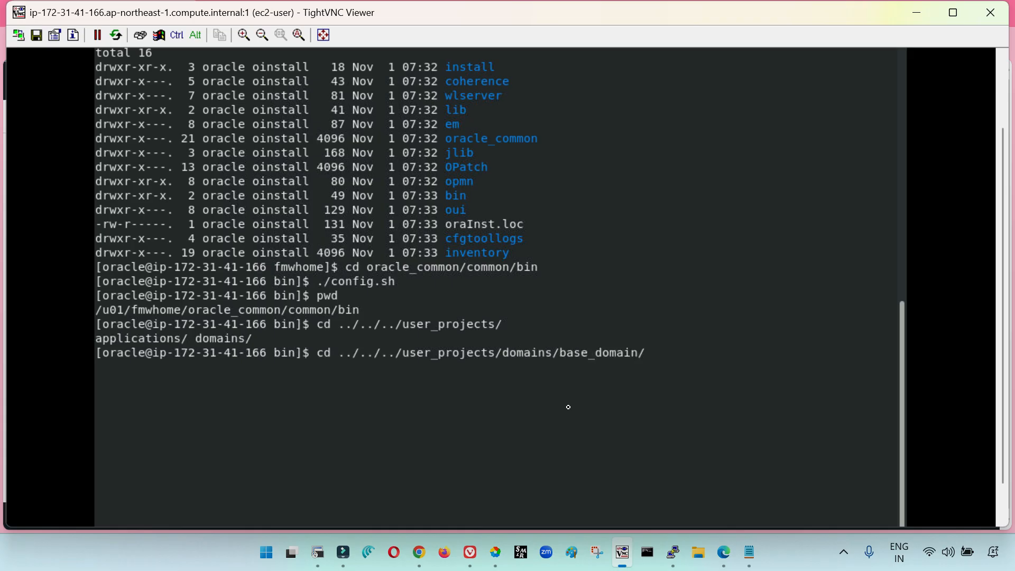
{"action": "key", "text": "Return"}
{"action": "type", "text": "cd bin"}
{"action": "key", "text": "Return"}
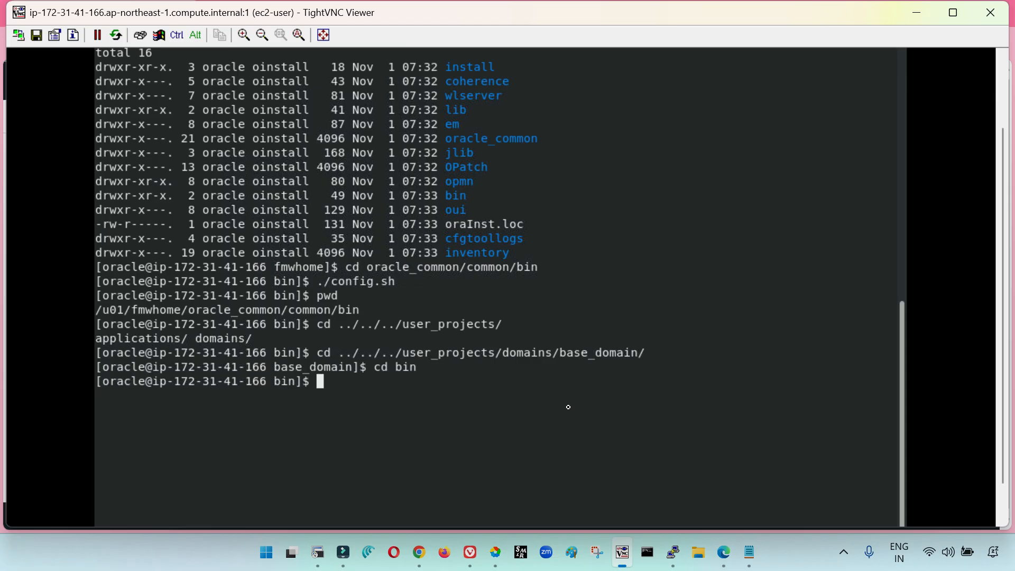
Check which Java version the shell uses with java -version
{"action": "type", "text": "java  -version"}
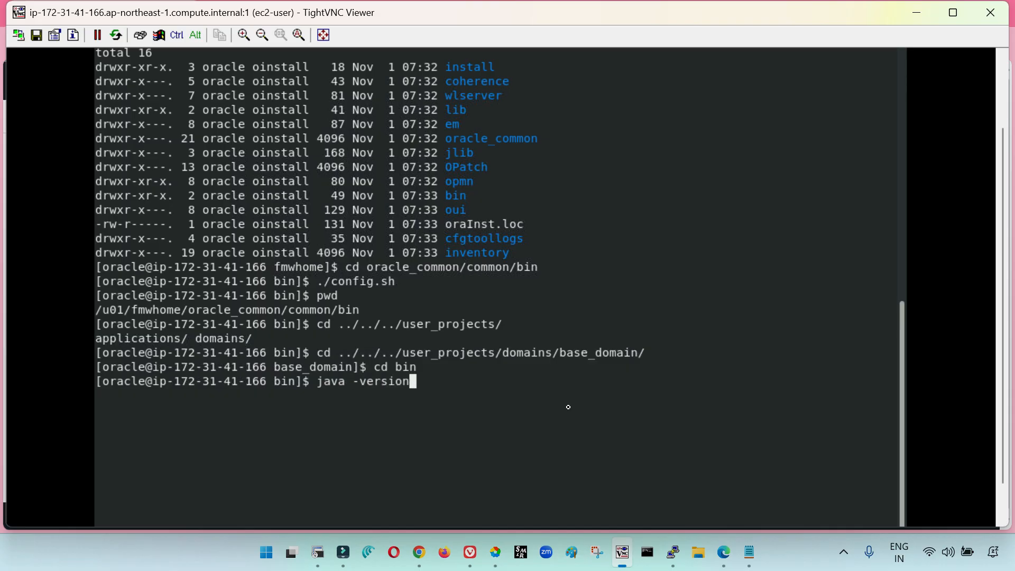
{"action": "key", "text": "Return"}
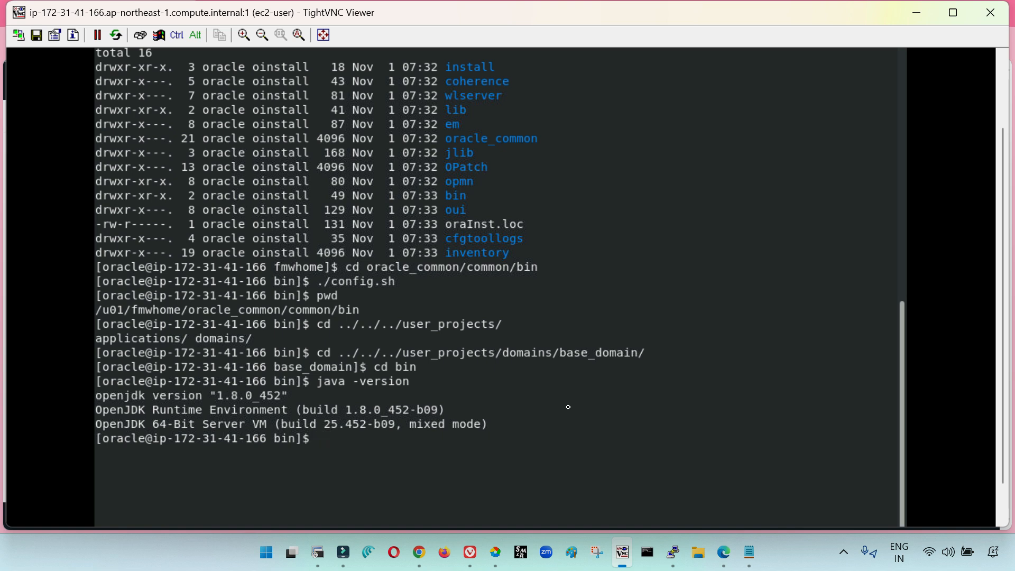
Begin an export command for the PATH variable, starting its value with /home/
{"action": "type", "text": "export PATH"}
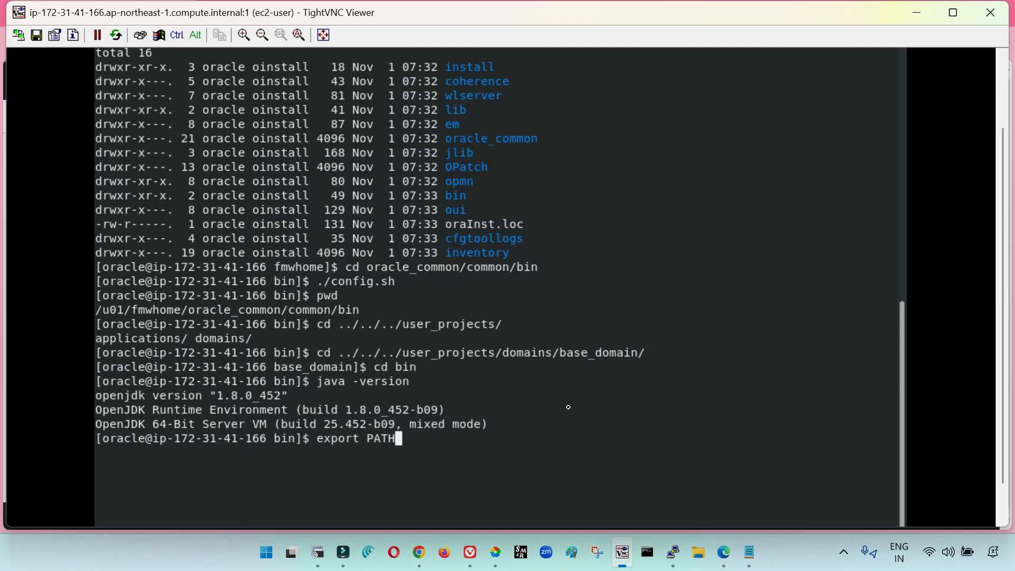
{"action": "type", "text": "=/home/"}
Switch to the ec2-user PuTTY session, change to /u01/fmwjdk/jdk and copy the directory path printed by pwd
{"action": "mouse_move", "coordinate": [673, 550]}
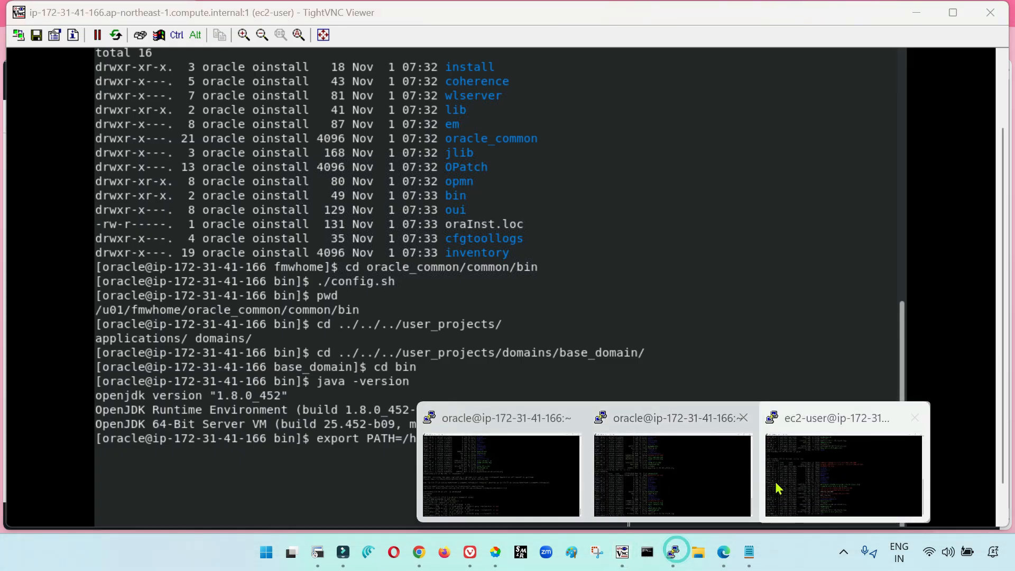
{"action": "left_click", "coordinate": [797, 481]}
{"action": "type", "text": "cd /u"}
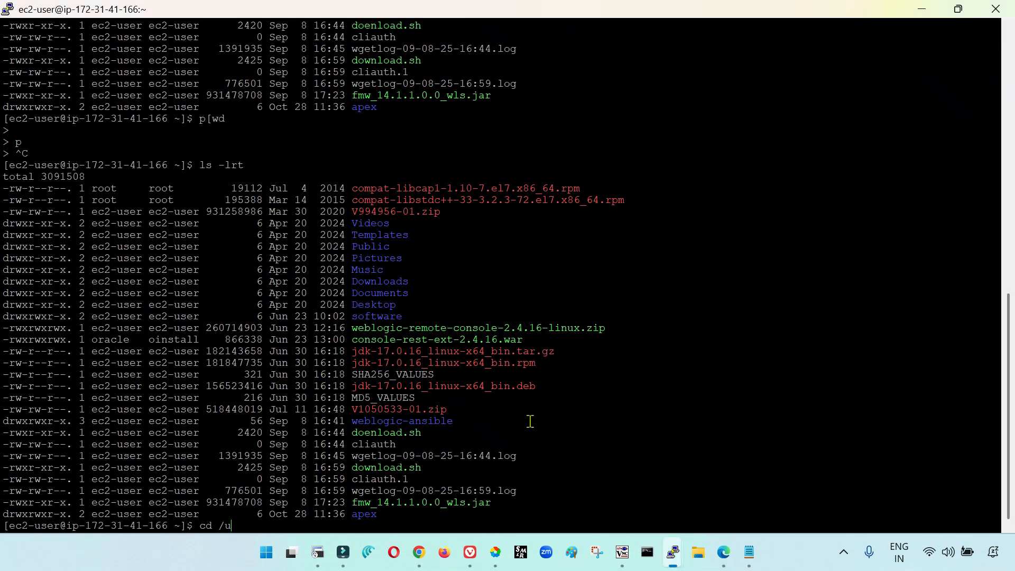
{"action": "type", "text": "01/"}
{"action": "type", "text": "fmwjdk/jdk"}
{"action": "key", "text": "Return"}
{"action": "type", "text": "pwd"}
{"action": "key", "text": "Return"}
{"action": "double_click", "coordinate": [84, 513]}
Switch back to TightVNC Viewer, replace the /home/ part with the copied path and run export PATH=/u01/fmwjdk/jdk/bin:$PATH
{"action": "key", "text": "alt+Tab"}
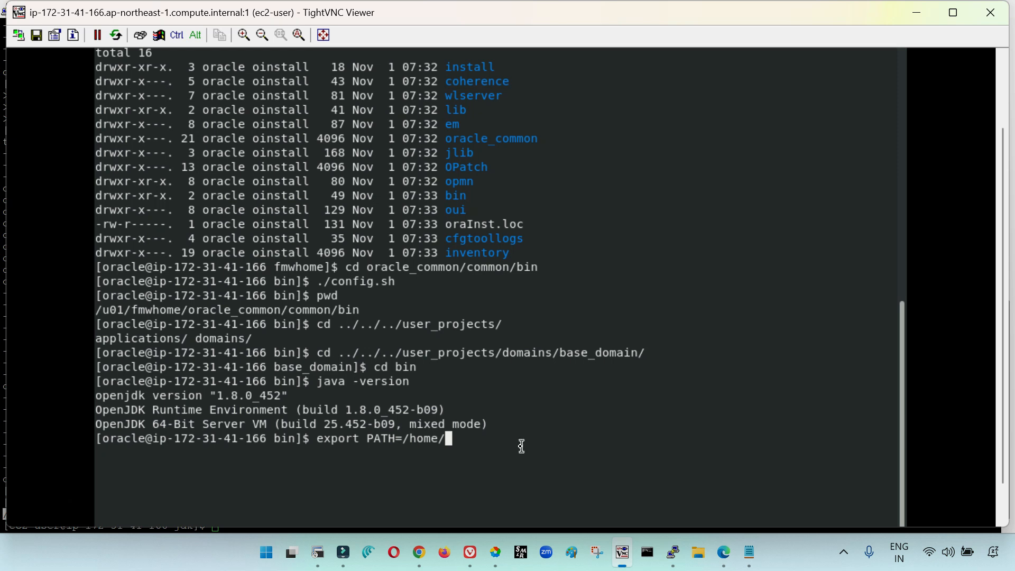
{"action": "key", "text": "BackSpace"}
{"action": "key", "text": "BackSpace"}
{"action": "key", "text": "BackSpace"}
{"action": "key", "text": "BackSpace"}
{"action": "key", "text": "BackSpace"}
{"action": "key", "text": "BackSpace"}
{"action": "right_click", "coordinate": [614, 377]}
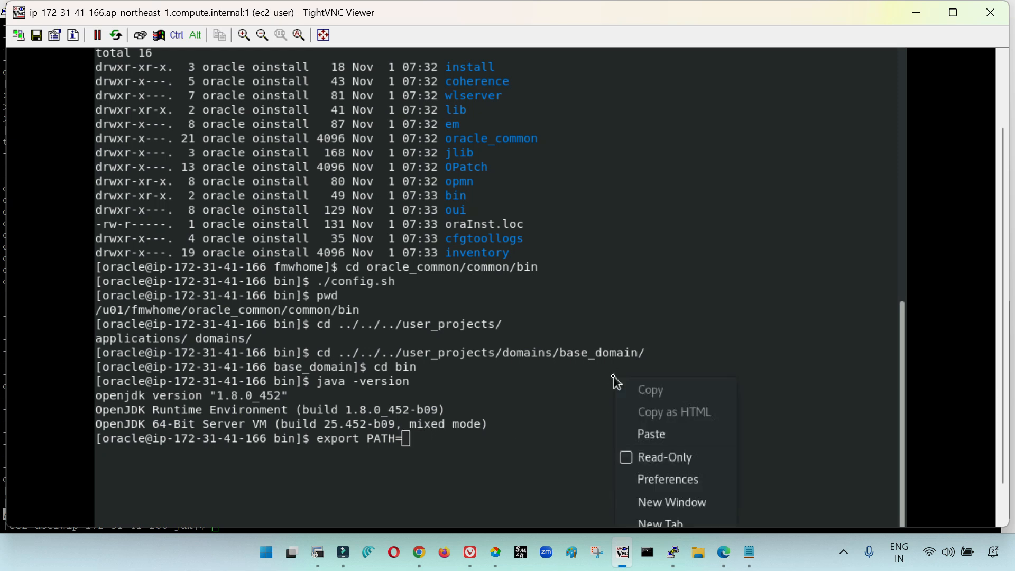
{"action": "left_click", "coordinate": [648, 434]}
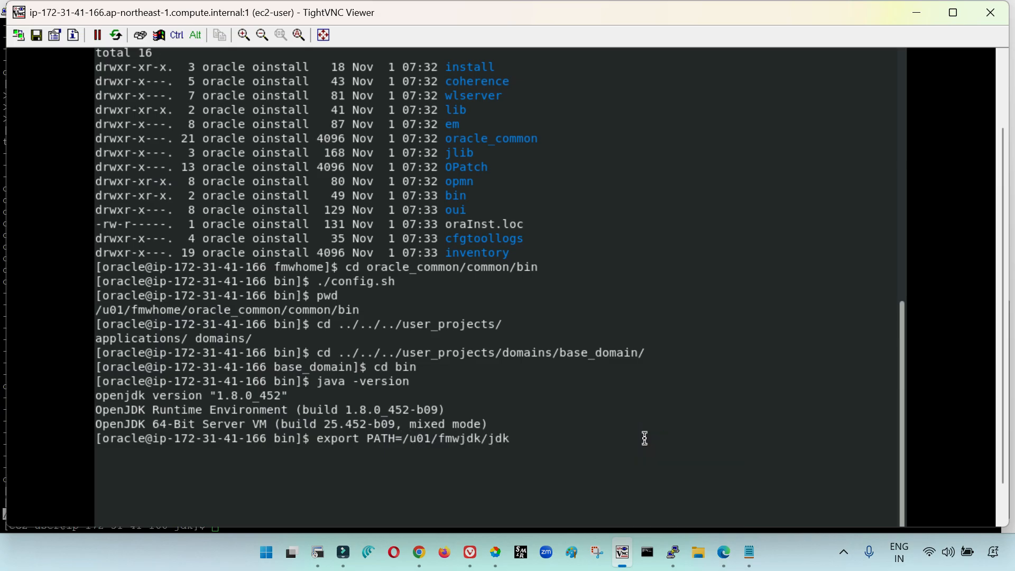
{"action": "type", "text": "/bin:$PATH"}
{"action": "key", "text": "Return"}
Run java -version again to verify the Java version with the new PATH
{"action": "type", "text": "java -"}
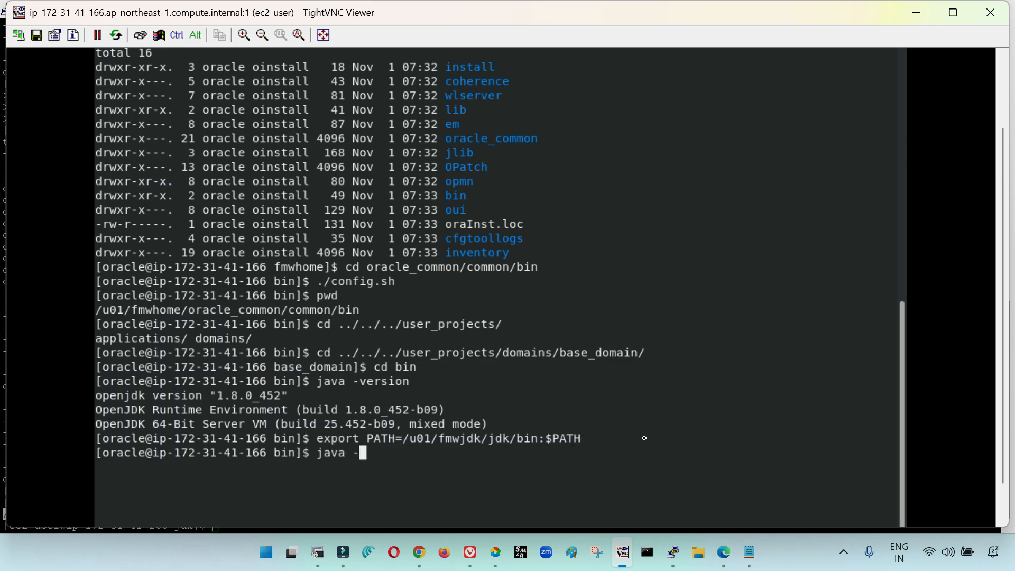
{"action": "type", "text": "version"}
{"action": "key", "text": "Return"}
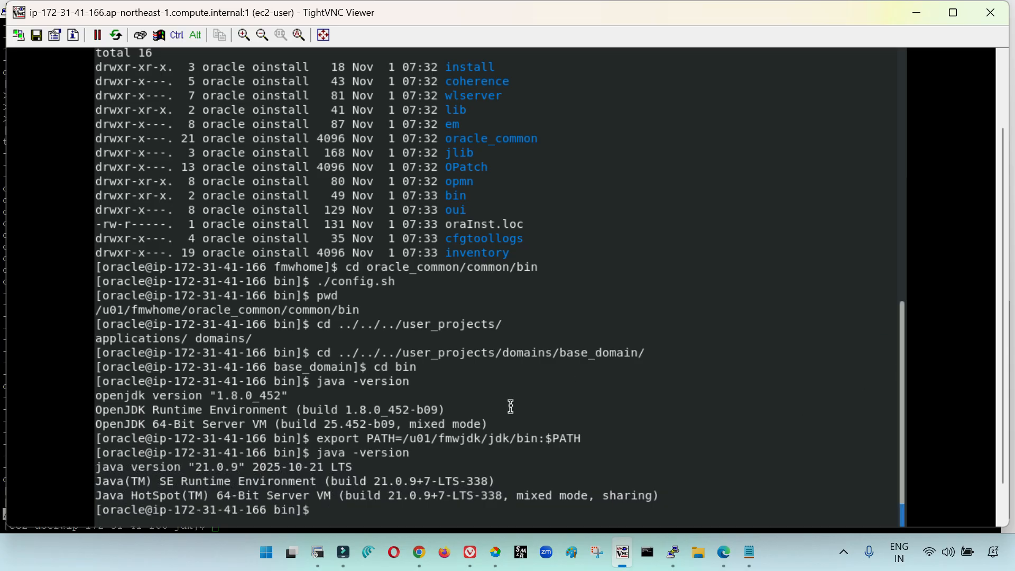
Start the Administration Server with the startWebLogic script in base_domain's bin directory
{"action": "type", "text": "./startW"}
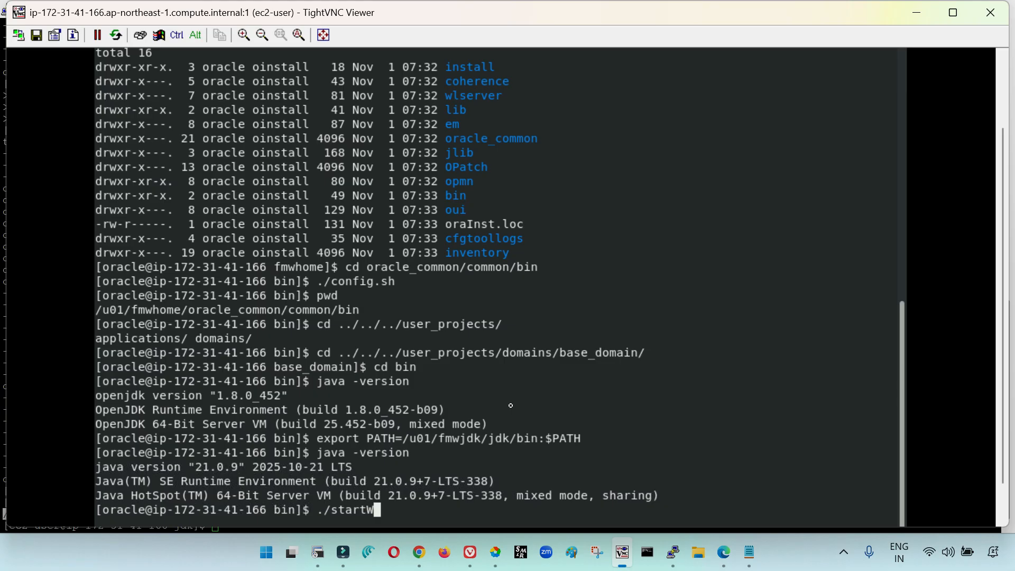
{"action": "key", "text": "Tab"}
{"action": "key", "text": "Return"}
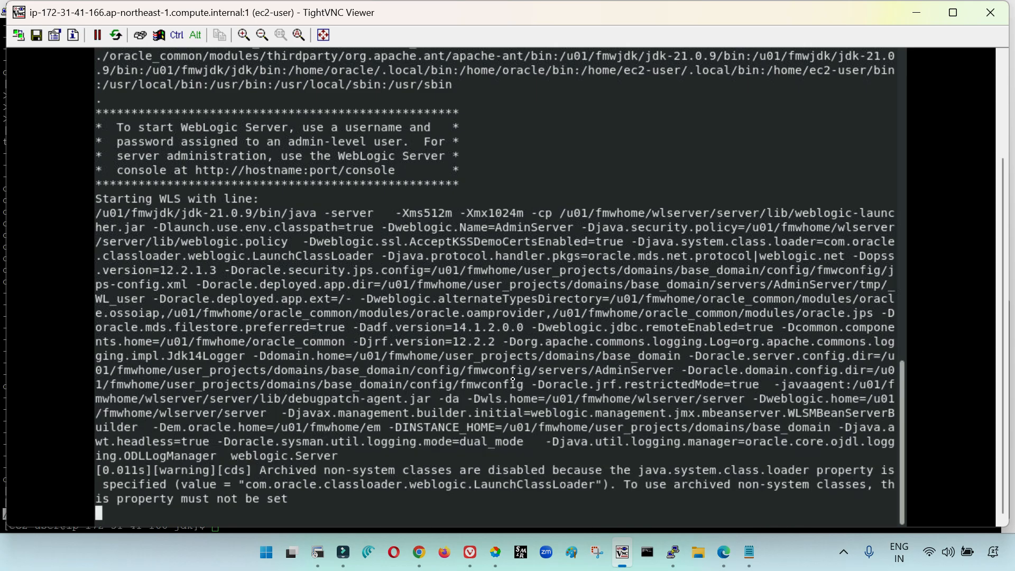
{"action": "mouse_move", "coordinate": [673, 553]}
{"action": "left_click", "coordinate": [810, 486]}
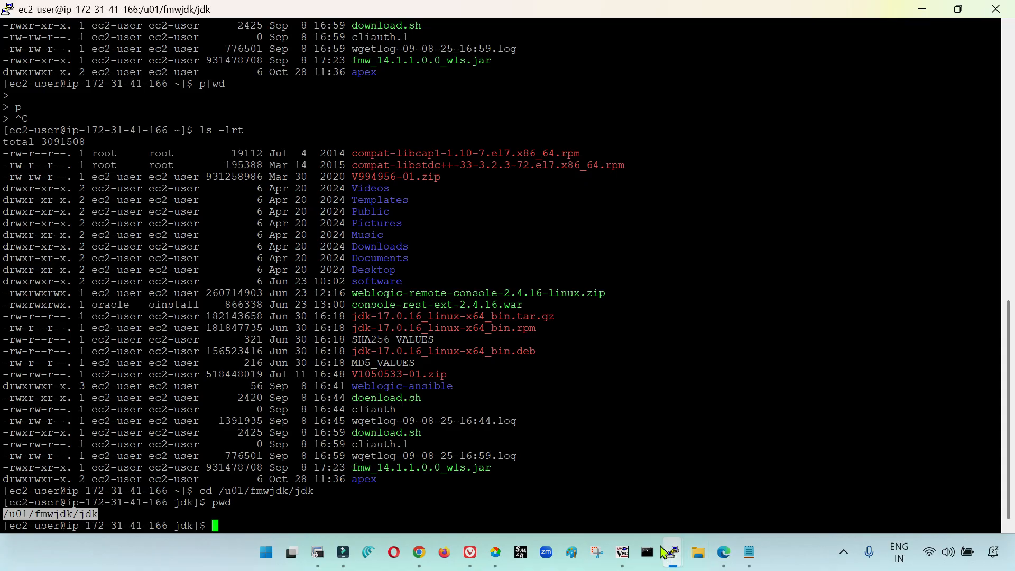
{"action": "left_click", "coordinate": [616, 554]}
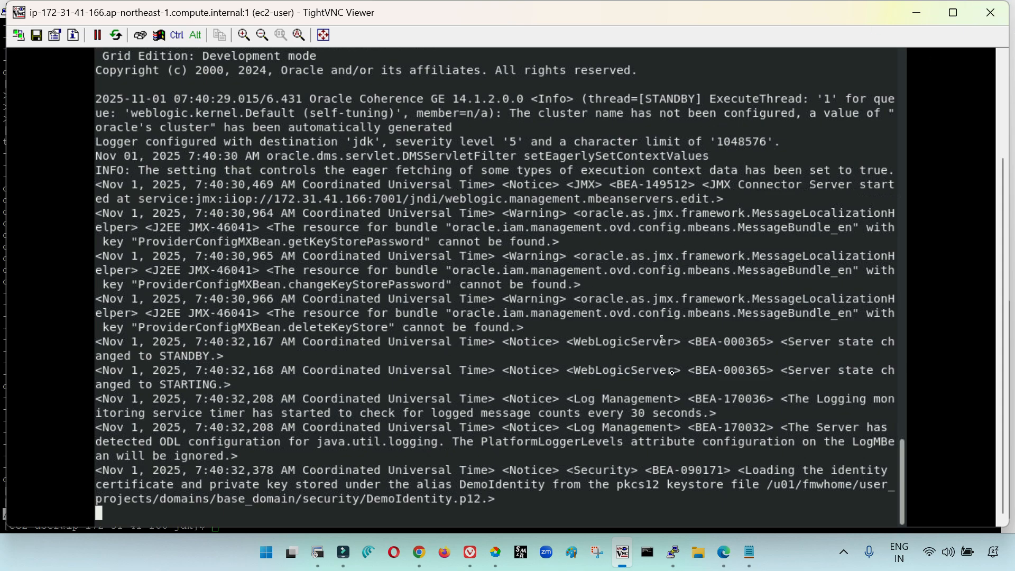
{"action": "mouse_move", "coordinate": [673, 553]}
{"action": "left_click", "coordinate": [646, 447]}
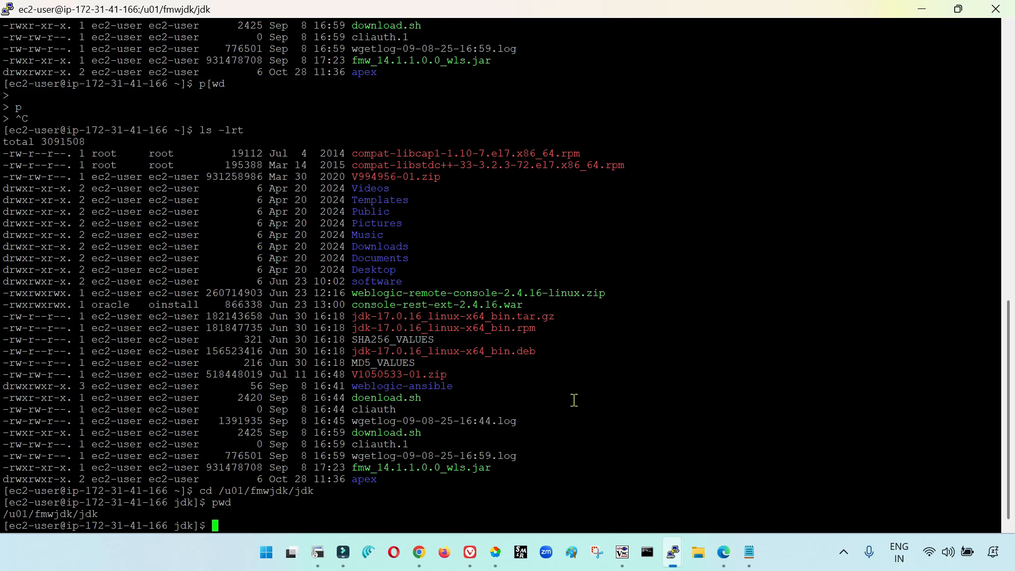
{"action": "mouse_move", "coordinate": [673, 554]}
{"action": "left_click", "coordinate": [623, 552]}
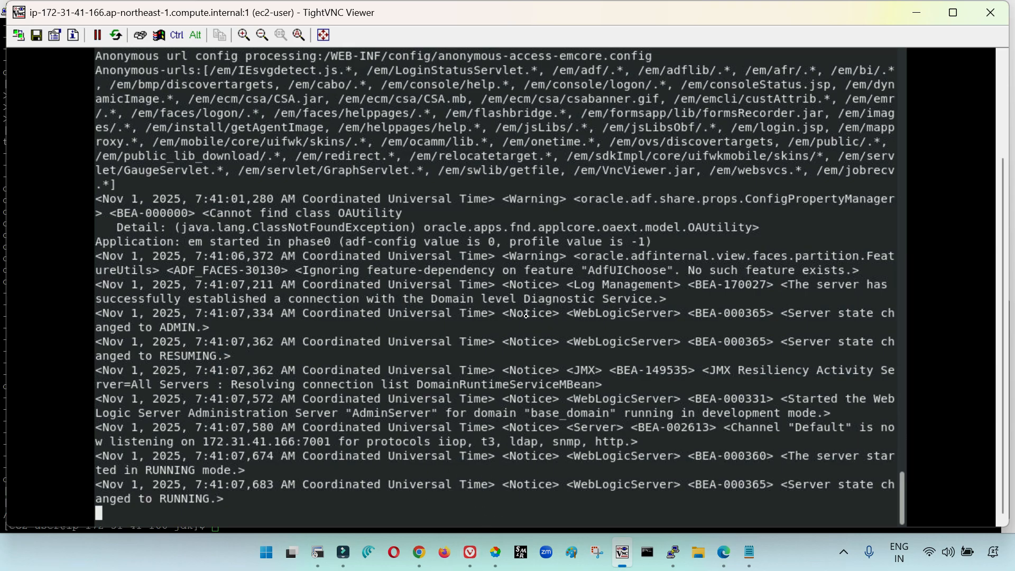
Switch to the EC2 console in Edge and copy DBnode's public DNS
{"action": "left_click", "coordinate": [721, 555]}
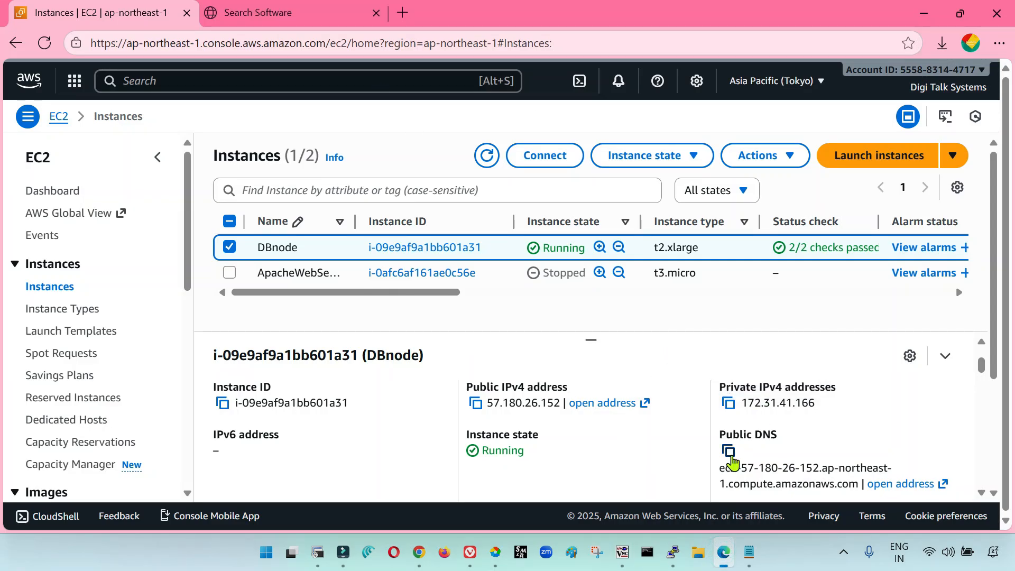
{"action": "left_click", "coordinate": [729, 451]}
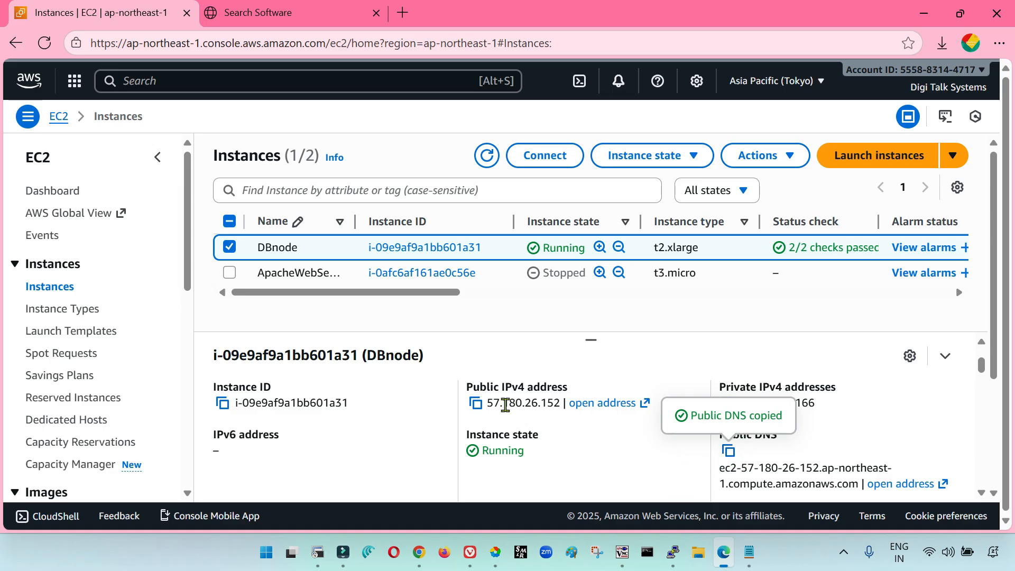
{"action": "left_click", "coordinate": [268, 15]}
{"action": "left_click", "coordinate": [309, 43]}
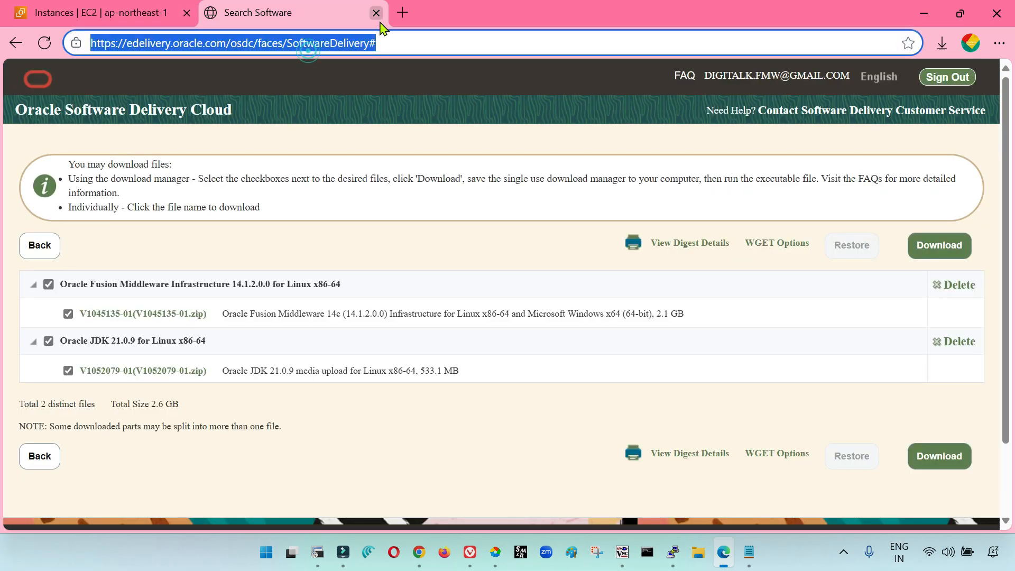
Open the copied public DNS with :7001/em in a new browser tab
{"action": "left_click", "coordinate": [403, 12]}
{"action": "key", "text": "ctrl+v"}
{"action": "type", "text": ":7001/em"}
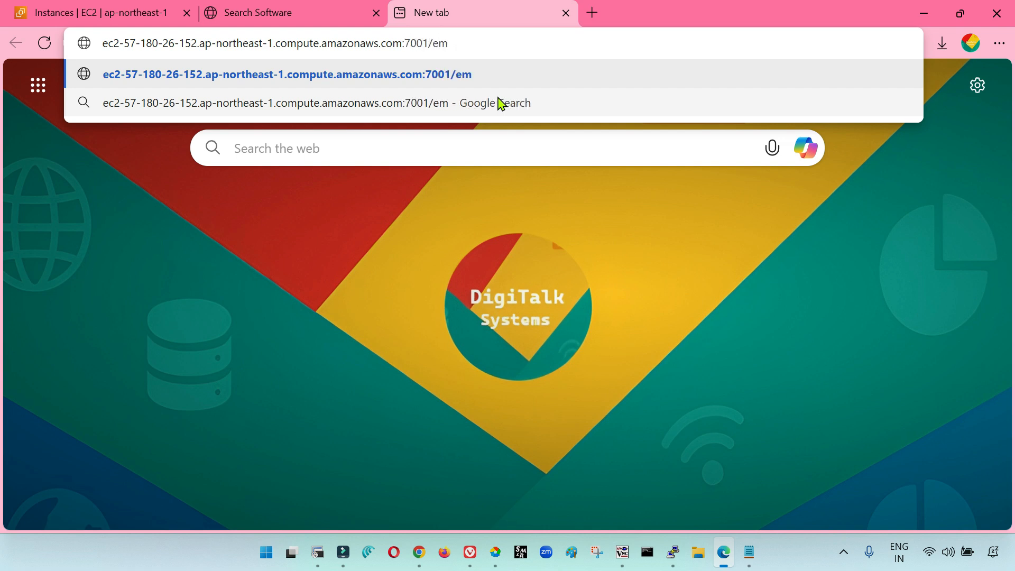
{"action": "key", "text": "Return"}
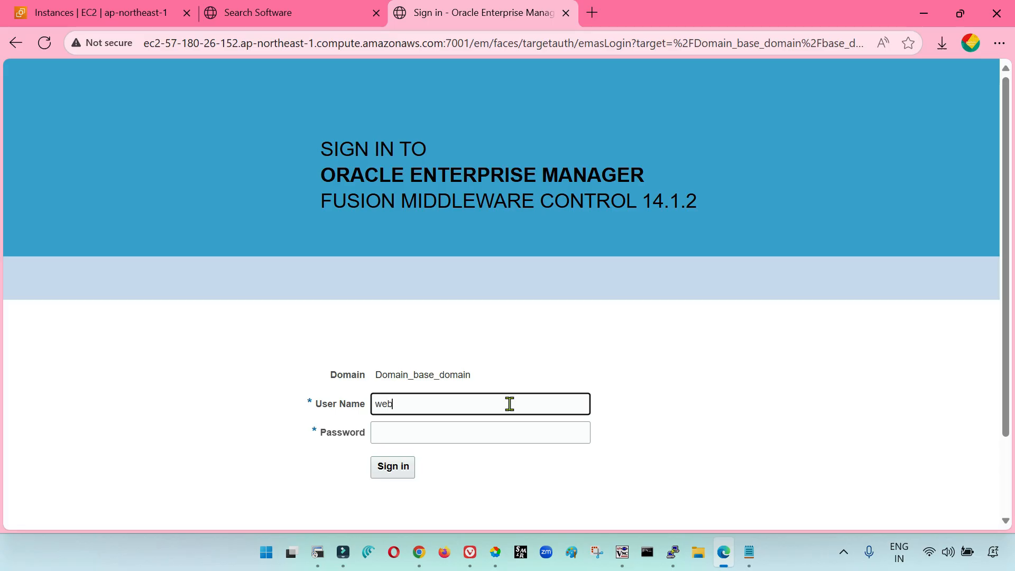
Sign in to Oracle Enterprise Manager as weblogic with the account password
{"action": "type", "text": "c"}
{"action": "key", "text": "Tab"}
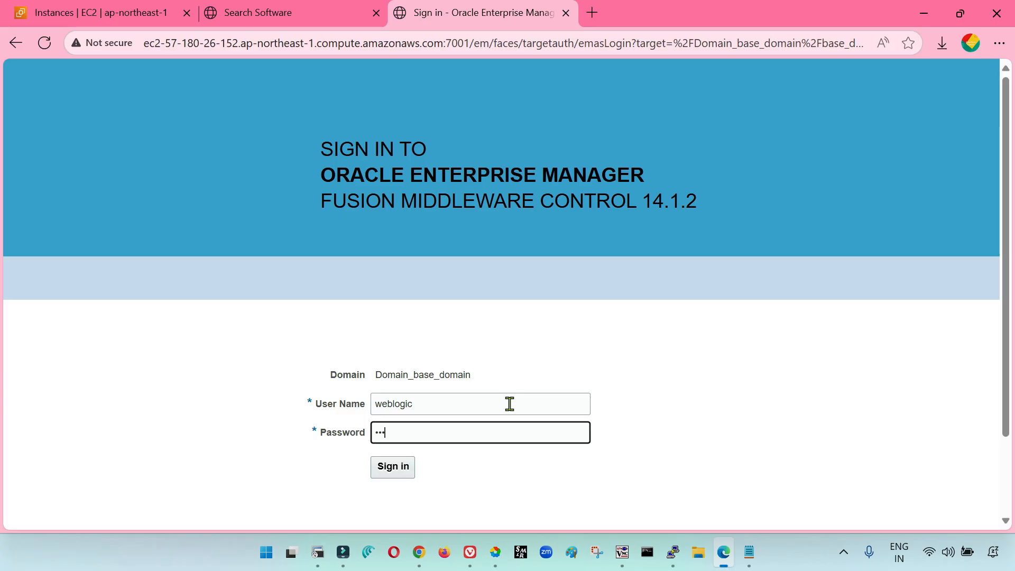
{"action": "key", "text": "Return"}
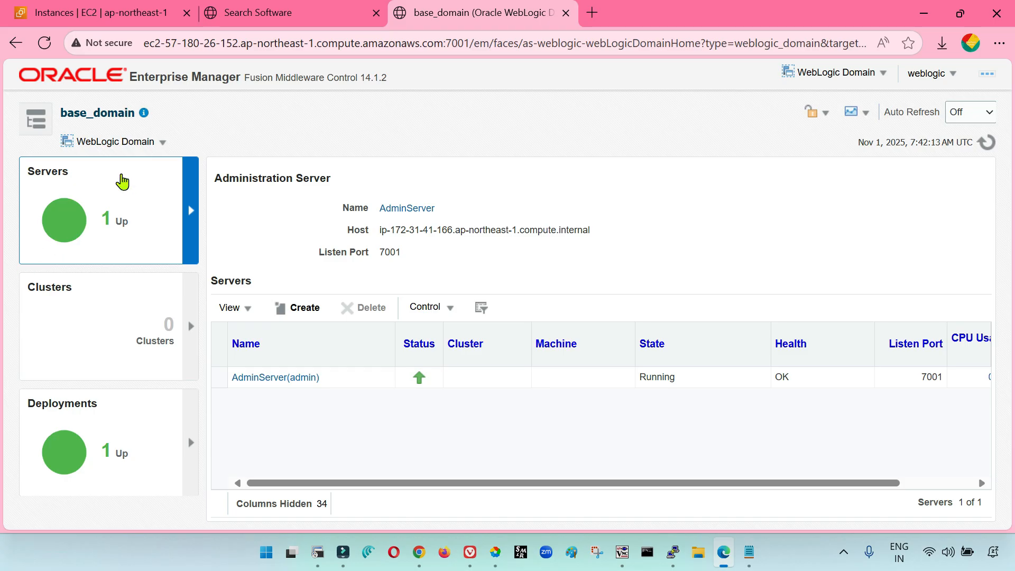
Look over base_domain's WebLogic Domain menu and the Target Navigation tree, and expand Application Deployments
{"action": "left_click", "coordinate": [163, 144]}
{"action": "left_click", "coordinate": [169, 151]}
{"action": "left_click", "coordinate": [40, 122]}
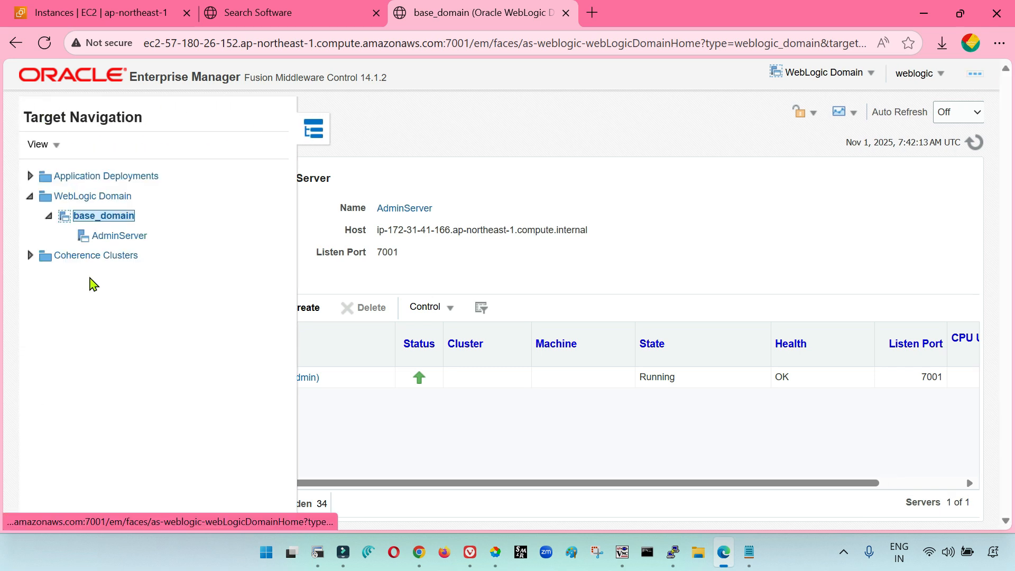
{"action": "left_click", "coordinate": [40, 125]}
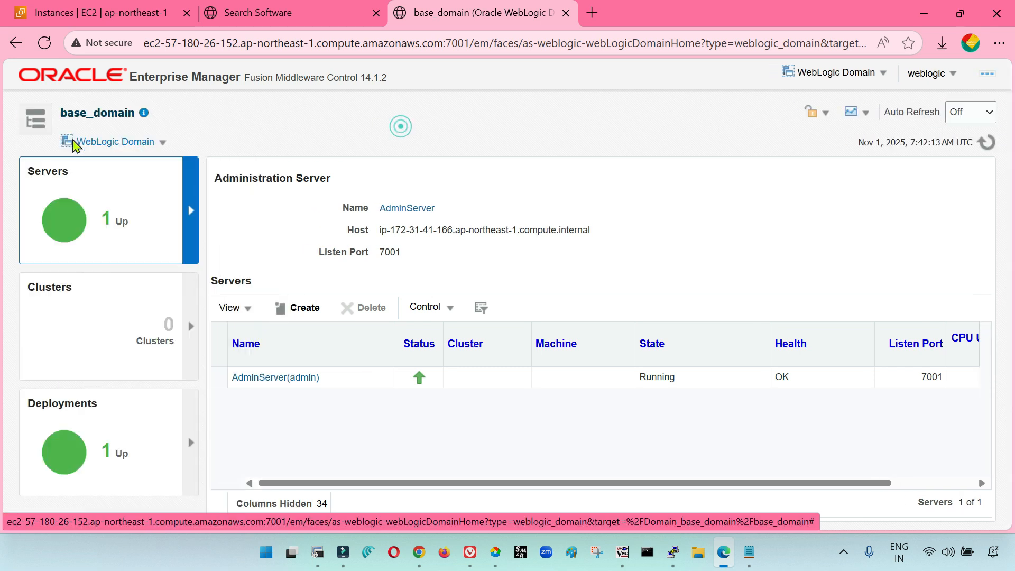
{"action": "left_click", "coordinate": [39, 125]}
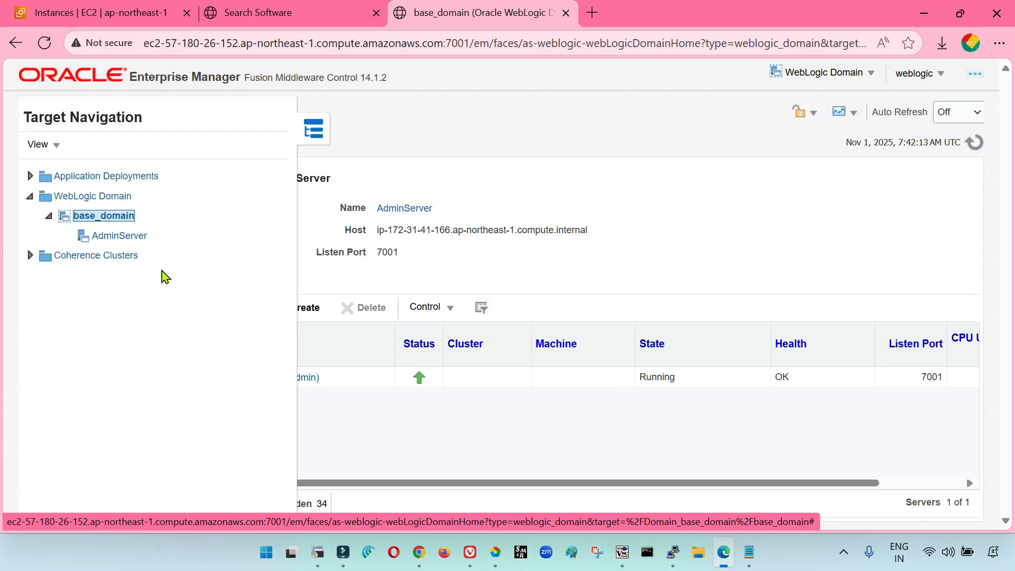
{"action": "left_click", "coordinate": [314, 130]}
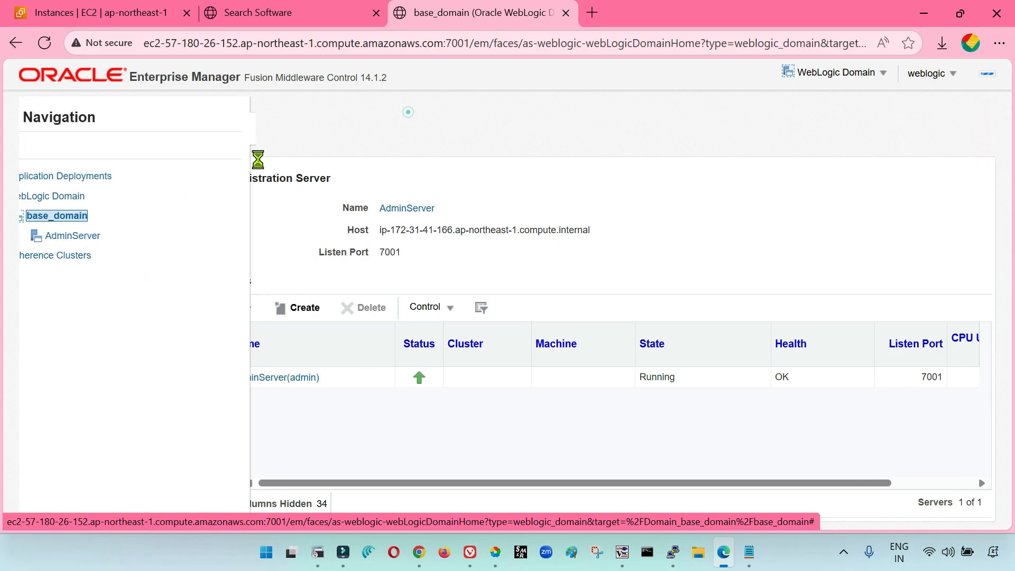
{"action": "left_click", "coordinate": [40, 125]}
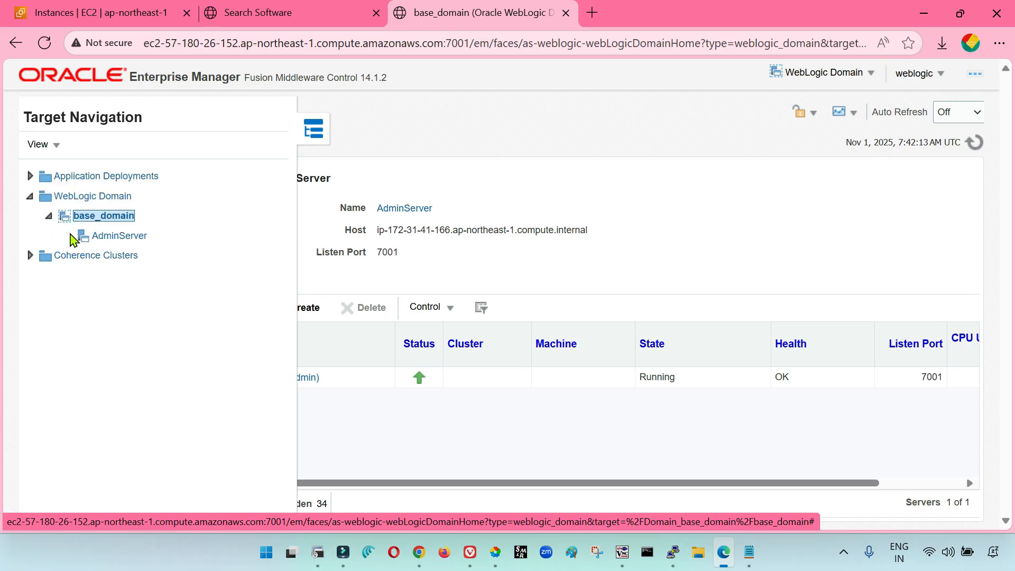
{"action": "left_click", "coordinate": [31, 176]}
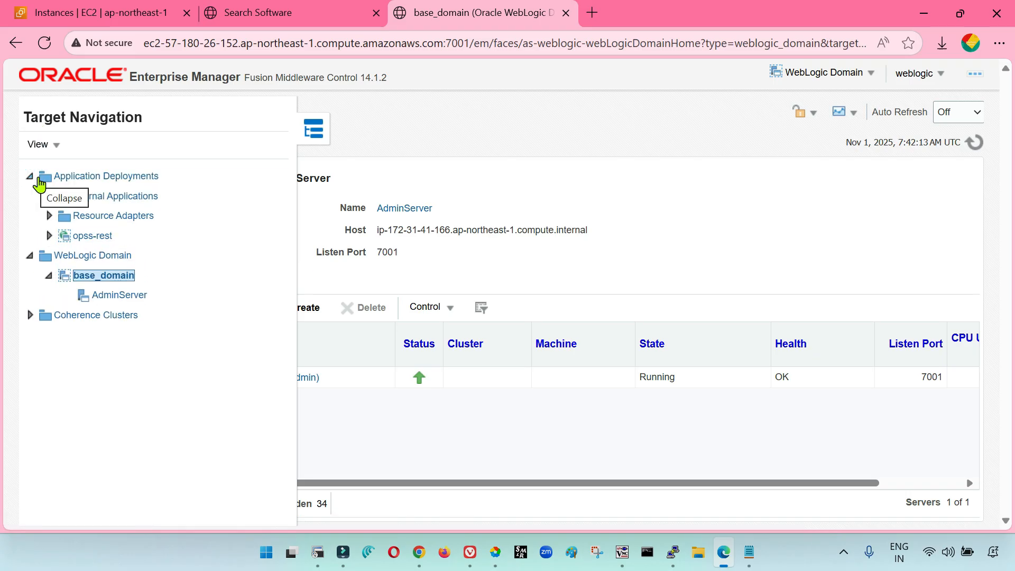
Expand Internal Applications and Resource Adapters under Application Deployments in the Target Navigation tree
{"action": "left_click", "coordinate": [50, 197]}
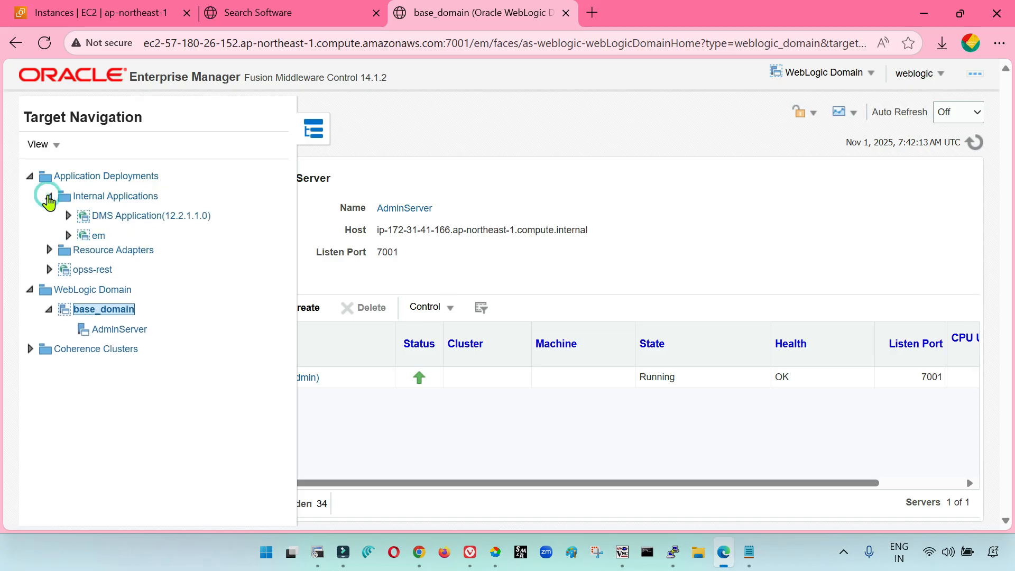
{"action": "left_click", "coordinate": [48, 255]}
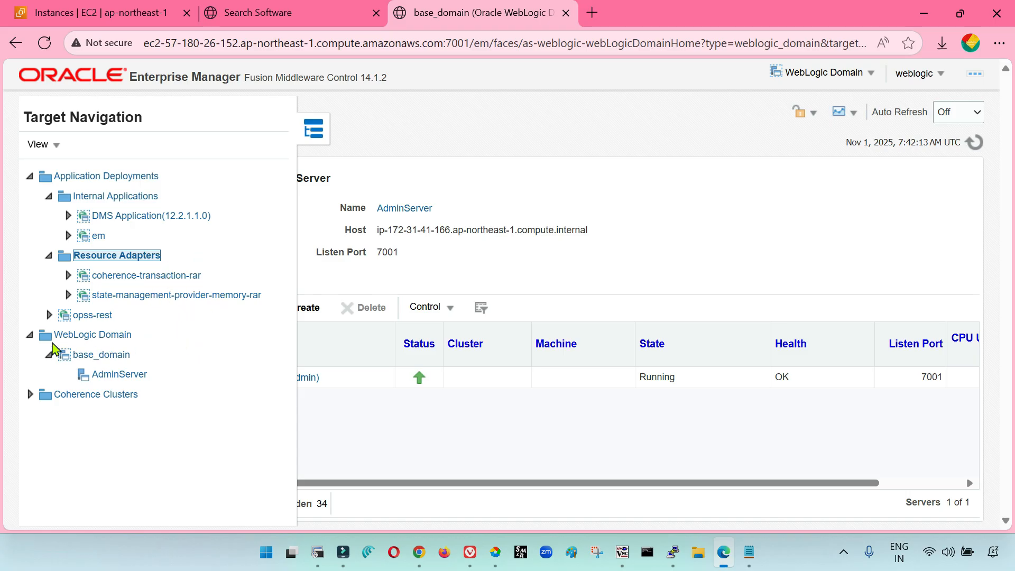
{"action": "left_click", "coordinate": [28, 336]}
{"action": "left_click", "coordinate": [28, 335]}
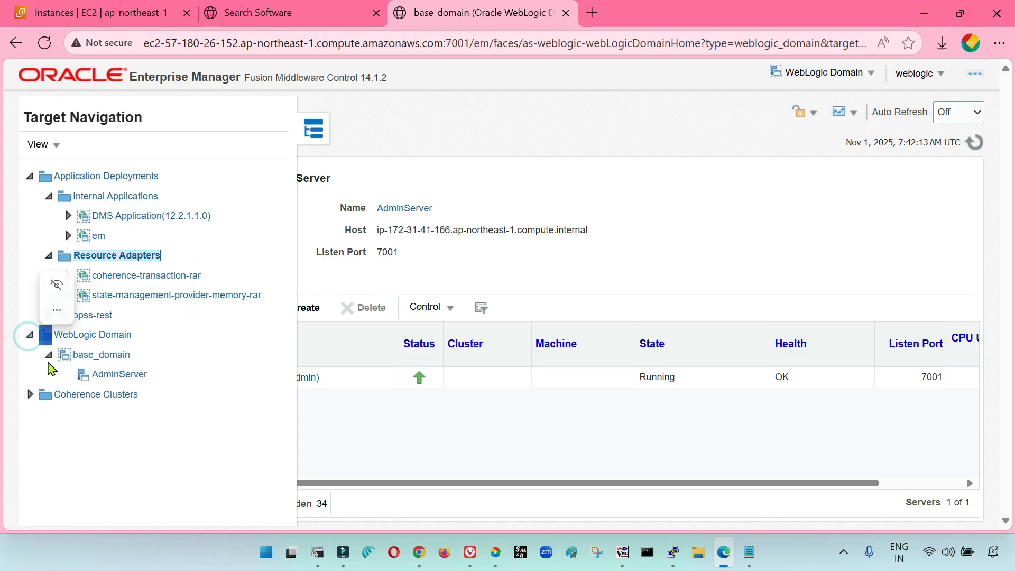
{"action": "left_click", "coordinate": [48, 355]}
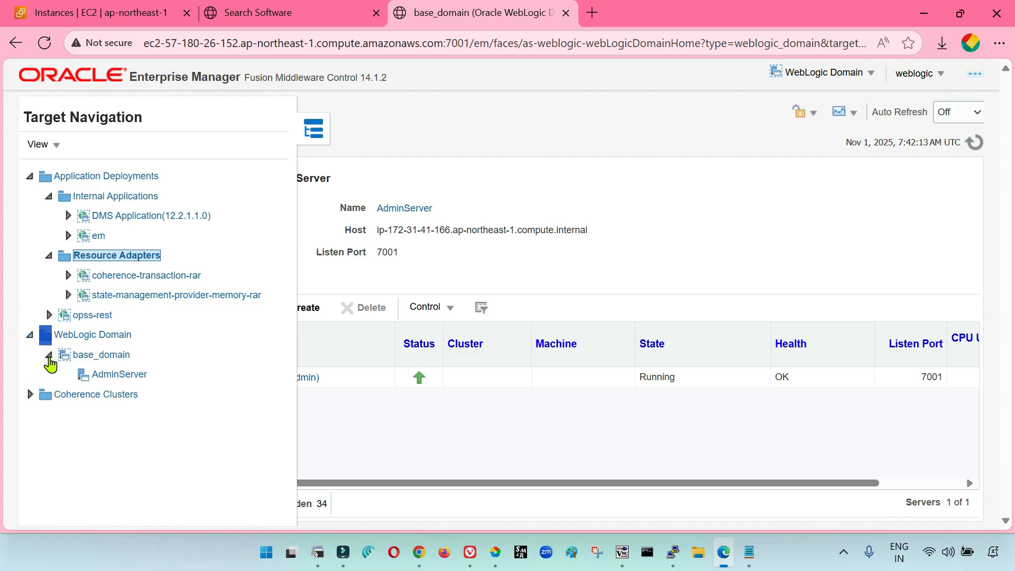
Open AdminServer's home page under base_domain and look over its general information and performance metrics
{"action": "left_click", "coordinate": [122, 376]}
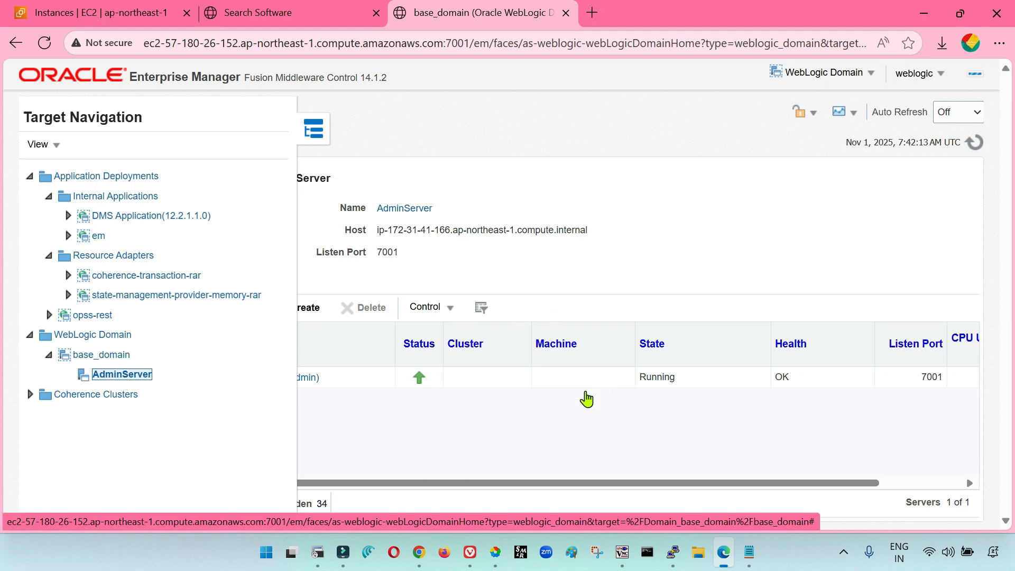
{"action": "scroll", "coordinate": [483, 442], "scroll_direction": "down", "scroll_amount": 6}
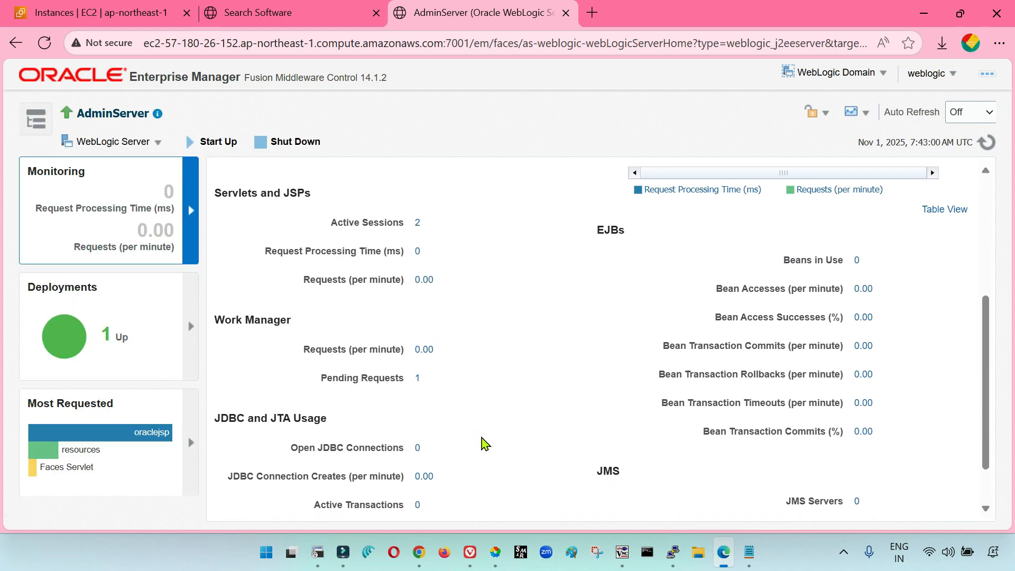
{"action": "scroll", "coordinate": [517, 482], "scroll_direction": "up", "scroll_amount": 7}
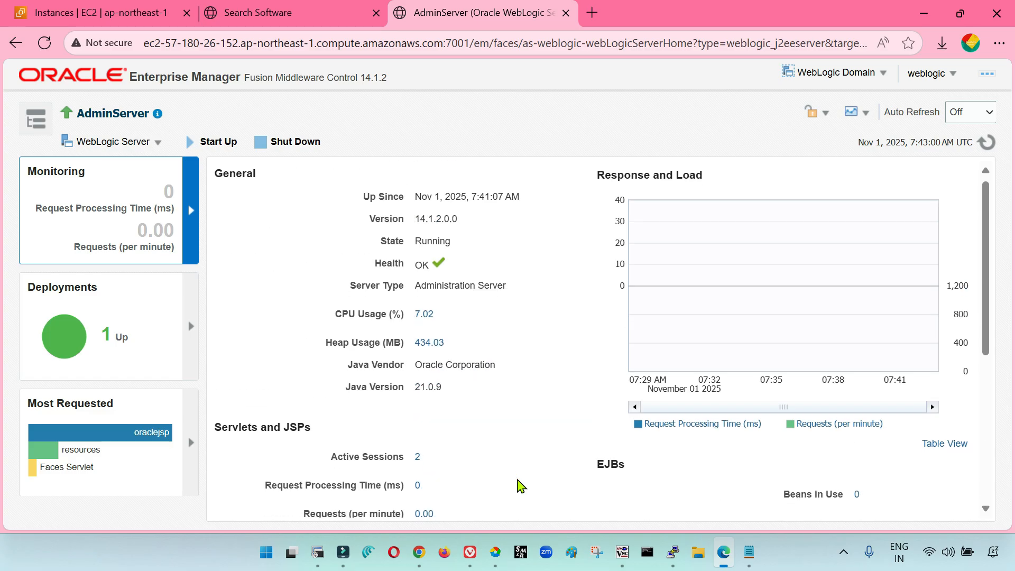
{"action": "scroll", "coordinate": [522, 486], "scroll_direction": "down", "scroll_amount": 5}
{"action": "scroll", "coordinate": [522, 485], "scroll_direction": "up", "scroll_amount": 2}
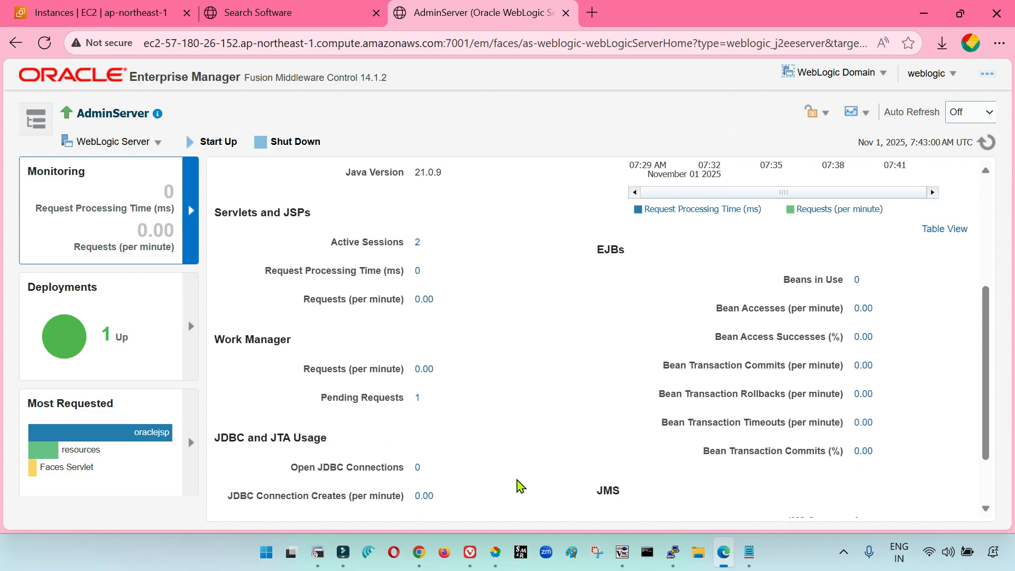
{"action": "scroll", "coordinate": [537, 447], "scroll_direction": "down", "scroll_amount": 1}
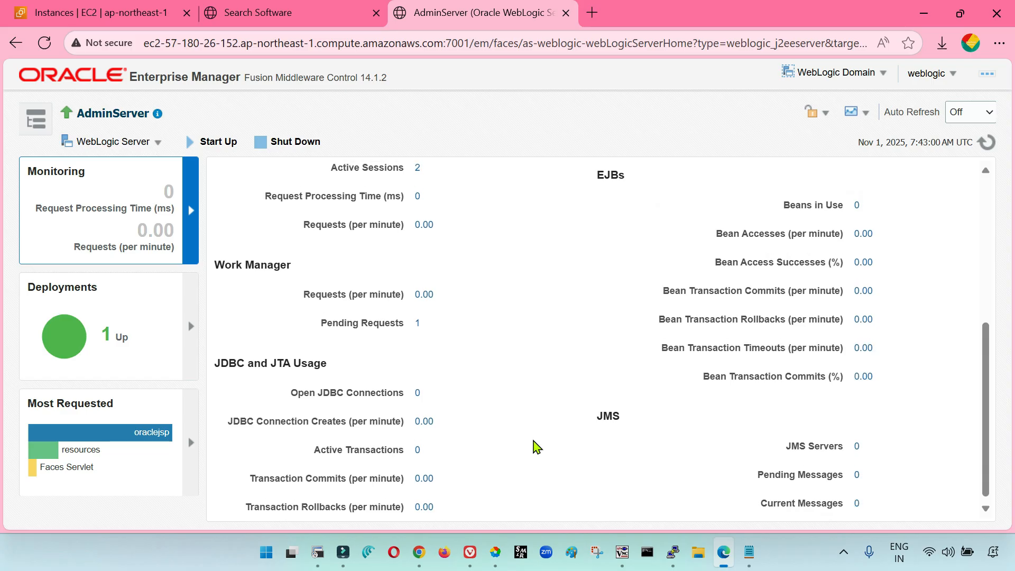
{"action": "scroll", "coordinate": [537, 447], "scroll_direction": "up", "scroll_amount": 3}
{"action": "scroll", "coordinate": [537, 447], "scroll_direction": "down", "scroll_amount": 1}
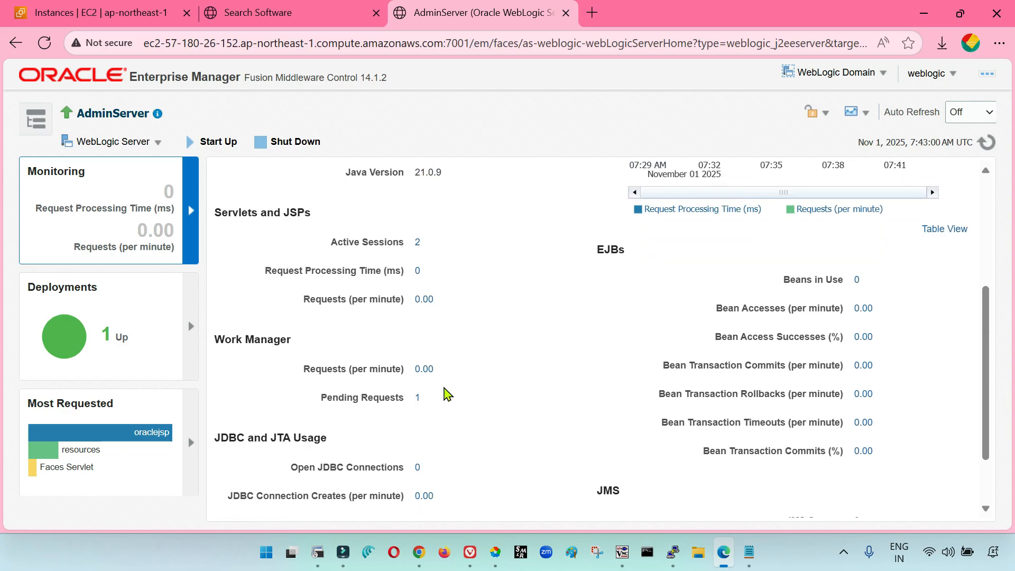
Examine AdminServer's Servlets and JSPs, Work Manager, and JDBC and JTA Usage metrics
{"action": "left_click_drag", "start_coordinate": [216, 212], "coordinate": [418, 244]}
{"action": "left_click_drag", "start_coordinate": [266, 270], "coordinate": [403, 279]}
{"action": "left_click_drag", "start_coordinate": [296, 300], "coordinate": [407, 307]}
{"action": "scroll", "coordinate": [376, 346], "scroll_direction": "down", "scroll_amount": 2}
{"action": "left_click_drag", "start_coordinate": [224, 260], "coordinate": [307, 265]}
{"action": "left_click", "coordinate": [257, 370]}
{"action": "left_click_drag", "start_coordinate": [212, 357], "coordinate": [350, 363]}
{"action": "left_click", "coordinate": [481, 388]}
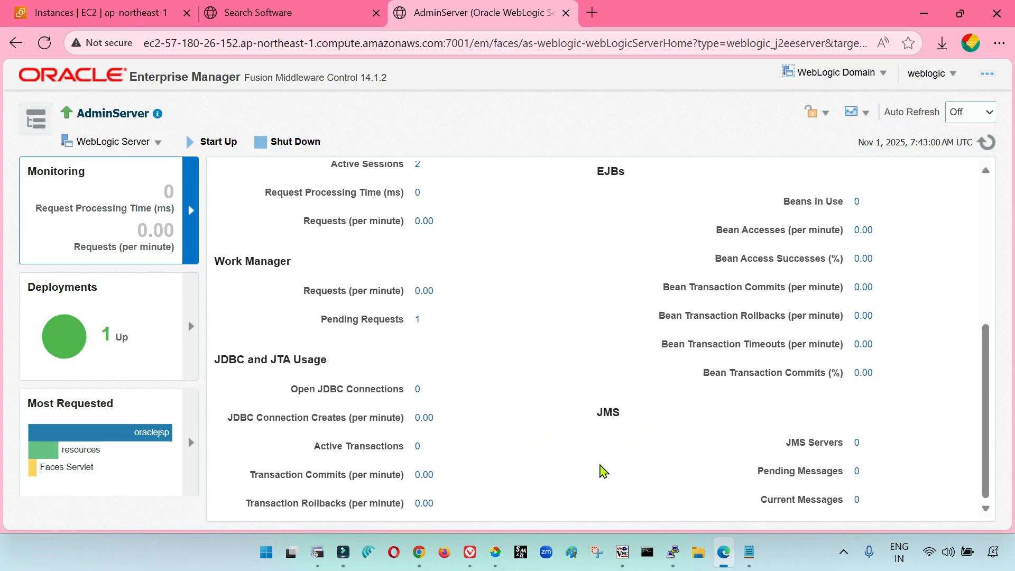
{"action": "scroll", "coordinate": [603, 471], "scroll_direction": "up", "scroll_amount": 5}
{"action": "scroll", "coordinate": [503, 453], "scroll_direction": "down", "scroll_amount": 4}
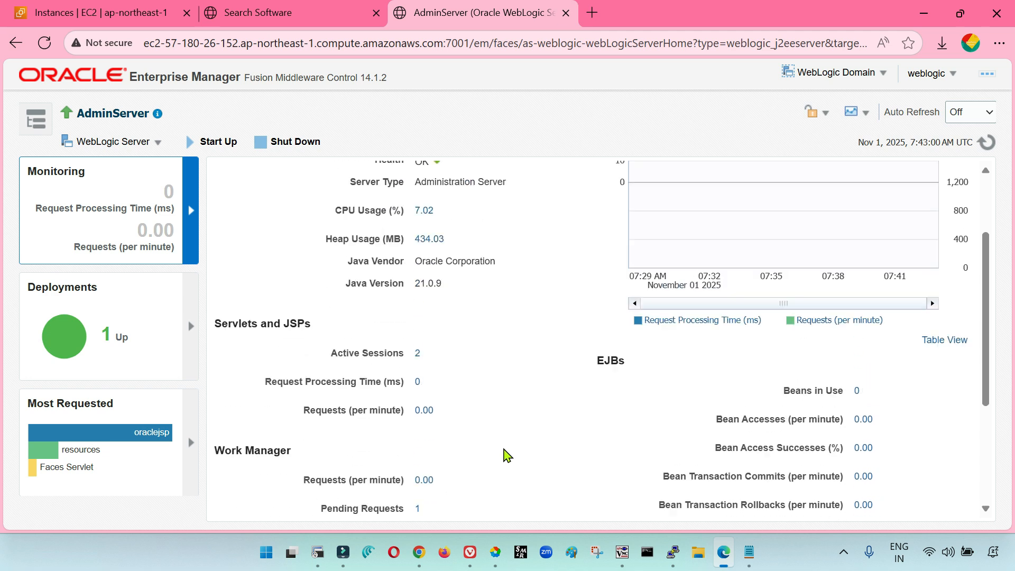
{"action": "scroll", "coordinate": [506, 456], "scroll_direction": "up", "scroll_amount": 4}
{"action": "scroll", "coordinate": [552, 404], "scroll_direction": "down", "scroll_amount": 5}
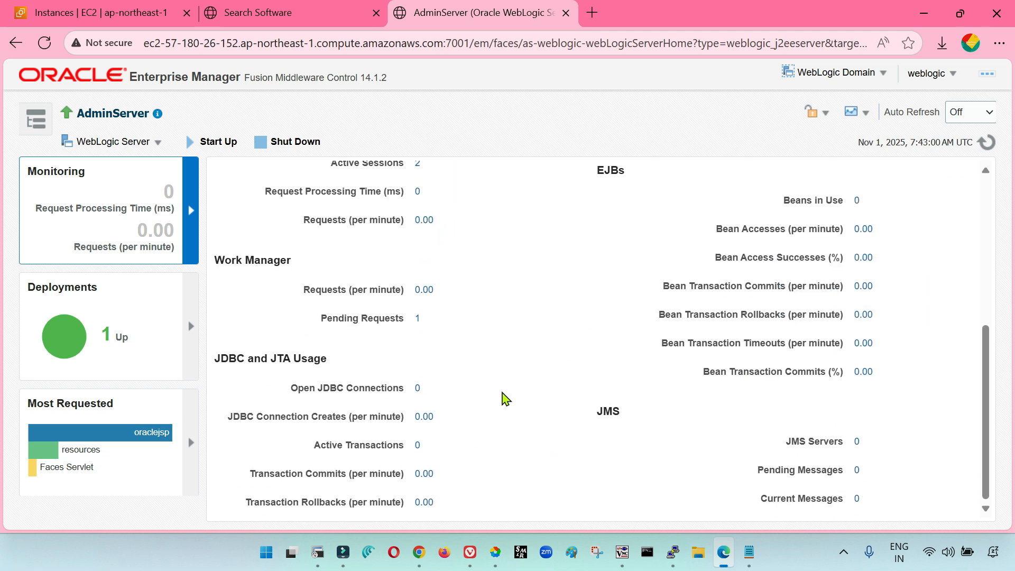
{"action": "scroll", "coordinate": [598, 454], "scroll_direction": "up", "scroll_amount": 5}
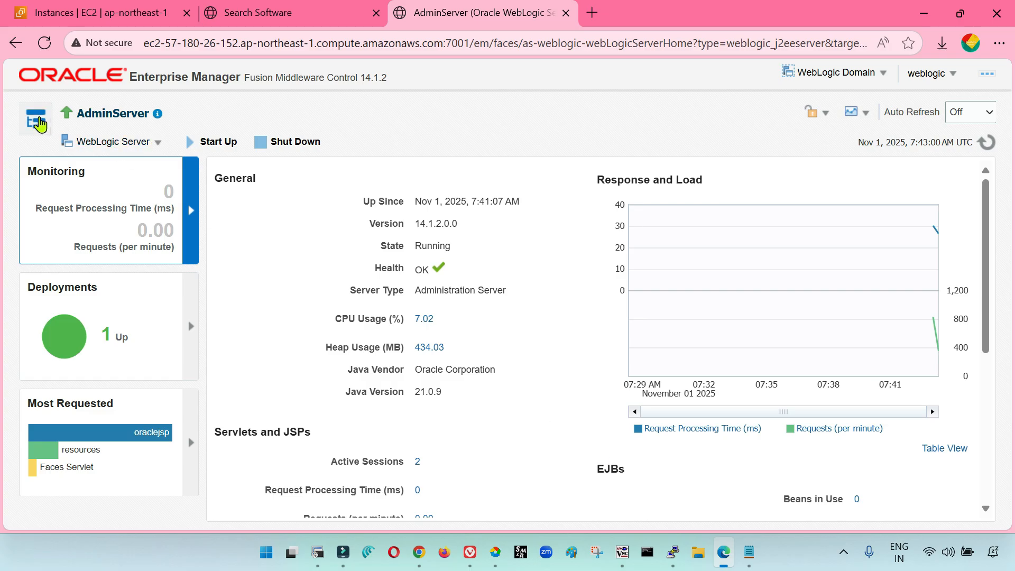
Look over the Monitoring, Diagnostics and Control options available for AdminServer
{"action": "left_click", "coordinate": [38, 121]}
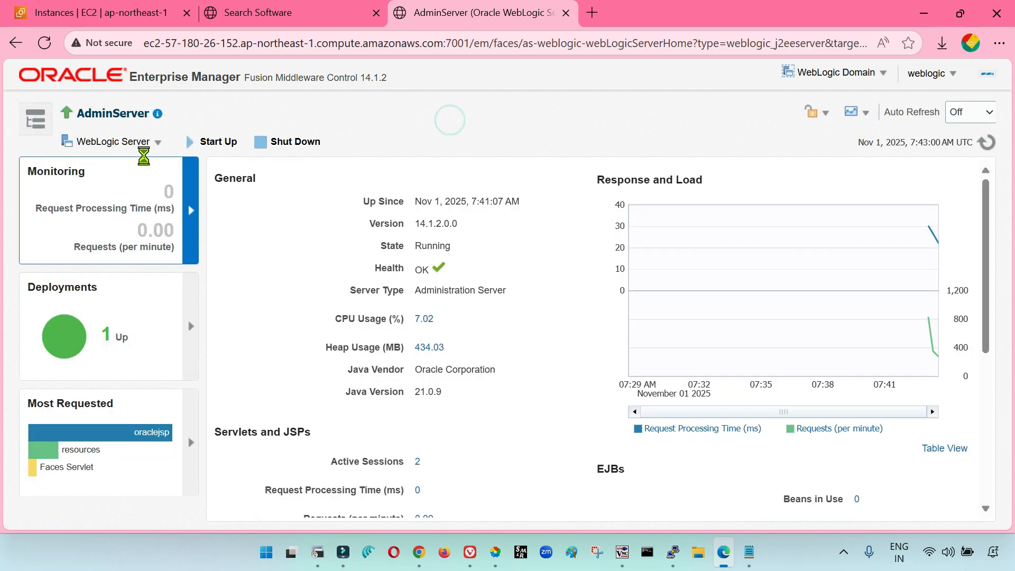
{"action": "left_click", "coordinate": [156, 148]}
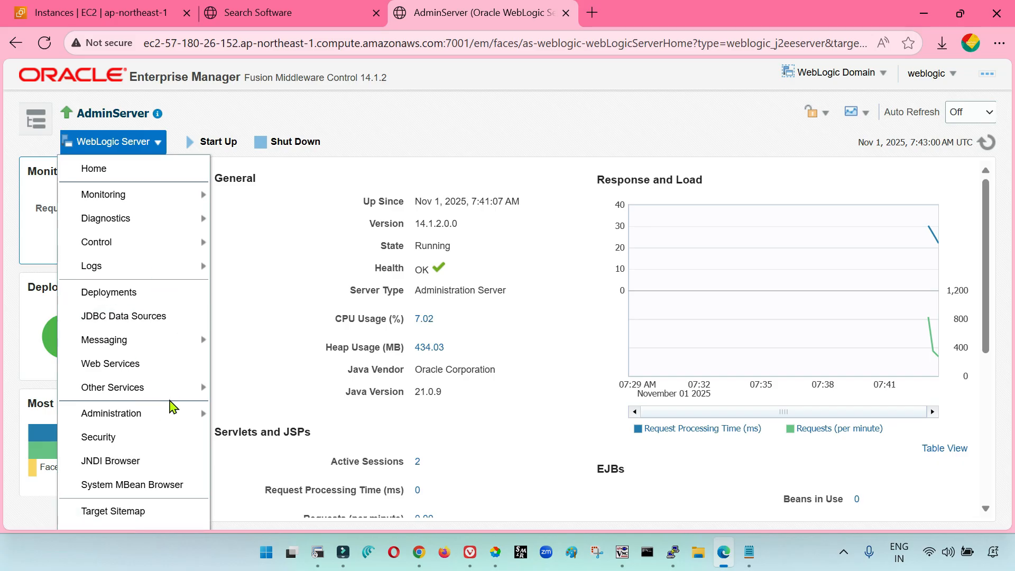
{"action": "left_click", "coordinate": [136, 194]}
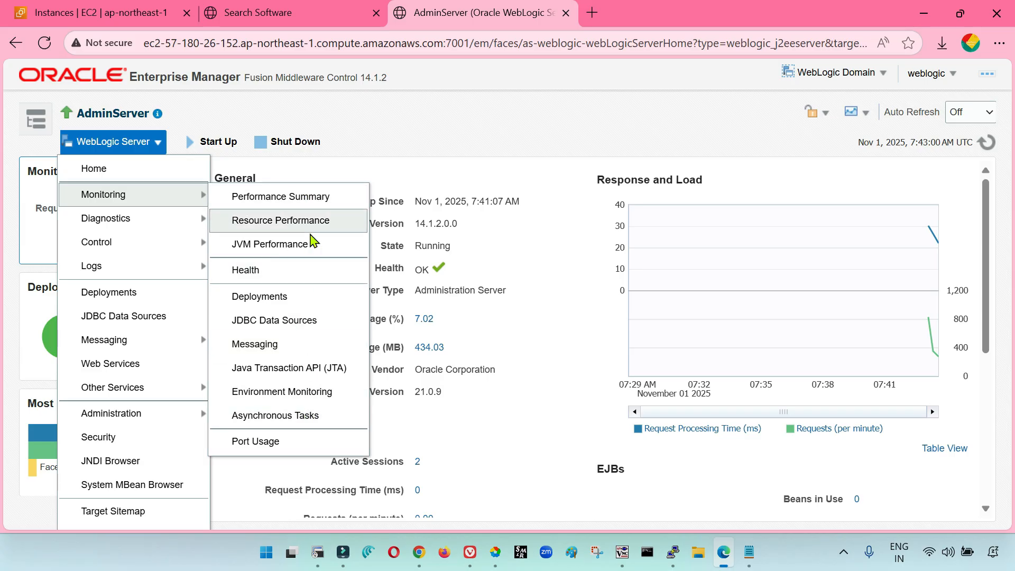
{"action": "mouse_move", "coordinate": [170, 220]}
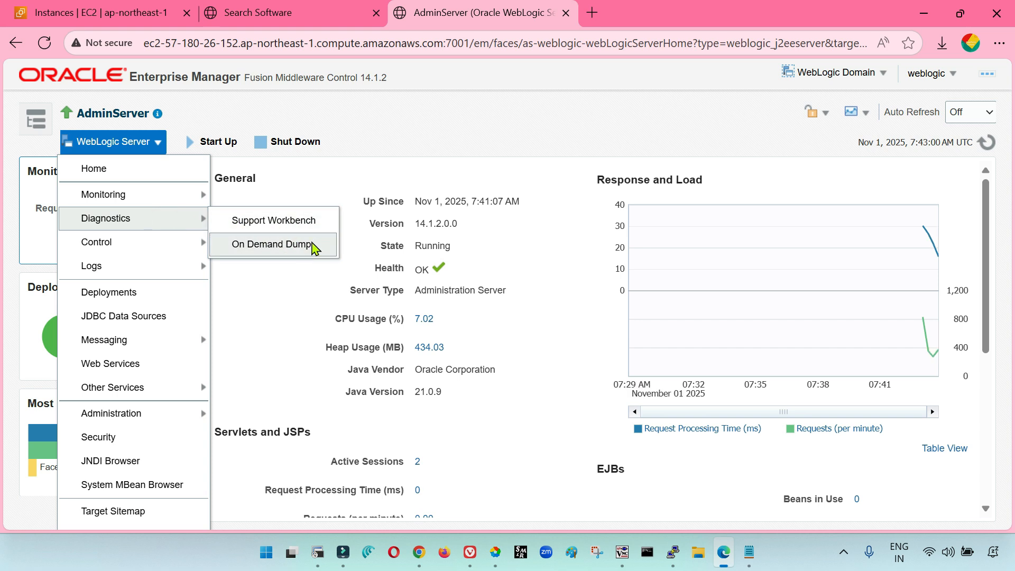
{"action": "left_click", "coordinate": [161, 238]}
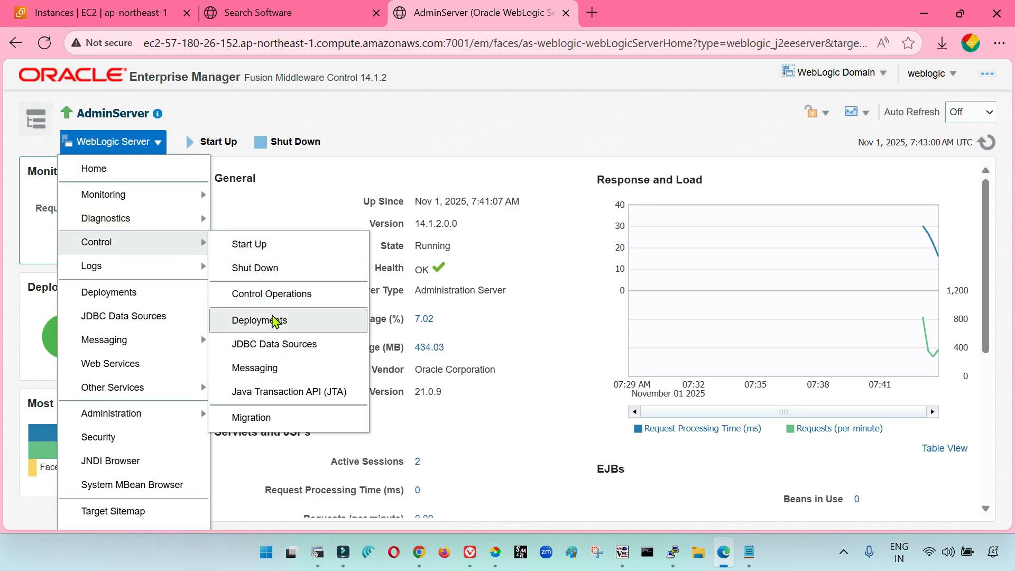
Try to start up AdminServer with the Start Up control operation and dismiss the result dialog
{"action": "left_click", "coordinate": [168, 242]}
{"action": "left_click", "coordinate": [254, 244]}
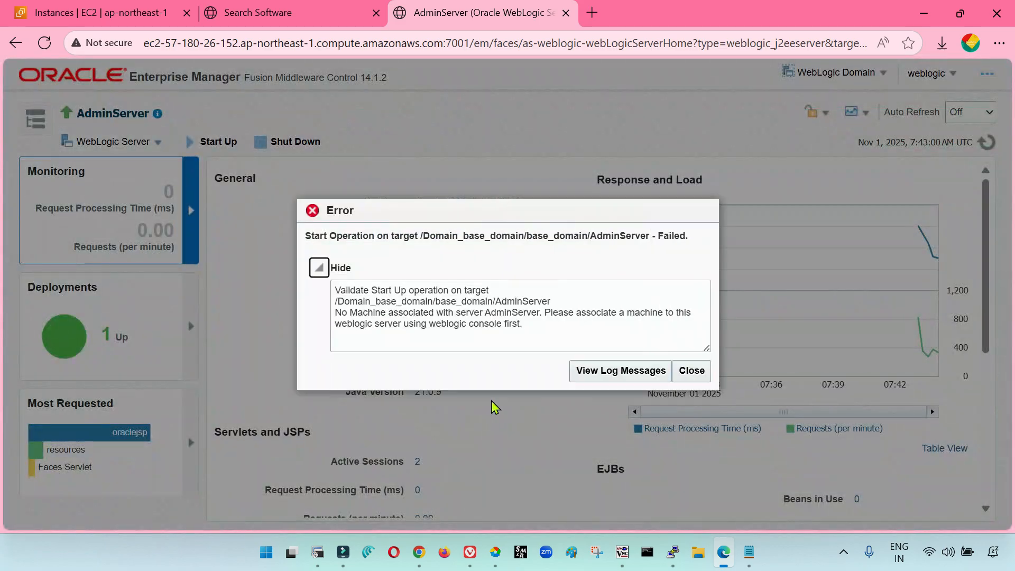
{"action": "left_click", "coordinate": [690, 372]}
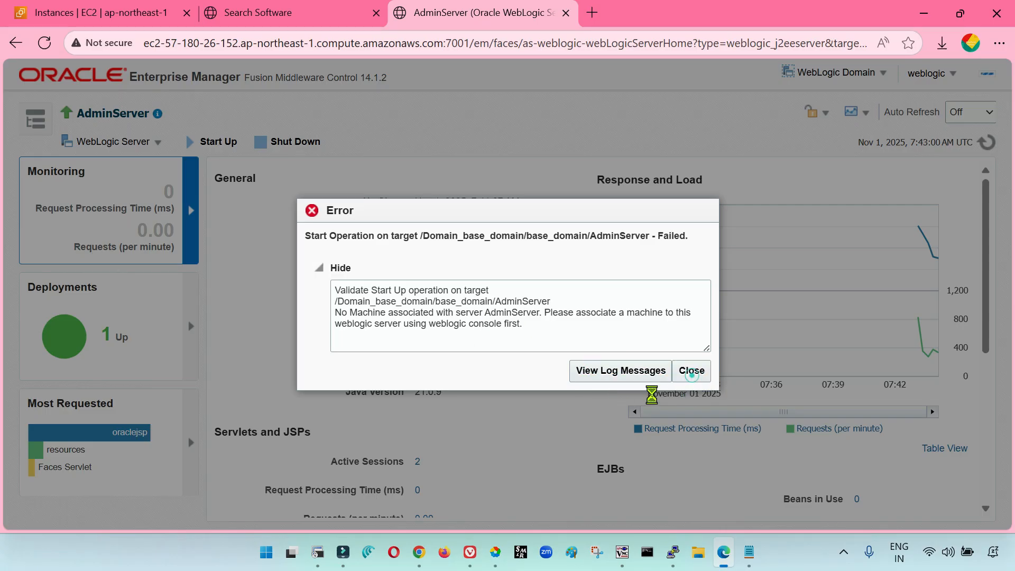
{"action": "left_click", "coordinate": [692, 370]}
Open AdminServer's JVM Performance monitoring page and review its memory charts, garbage collectors and thread metrics
{"action": "left_click", "coordinate": [142, 148]}
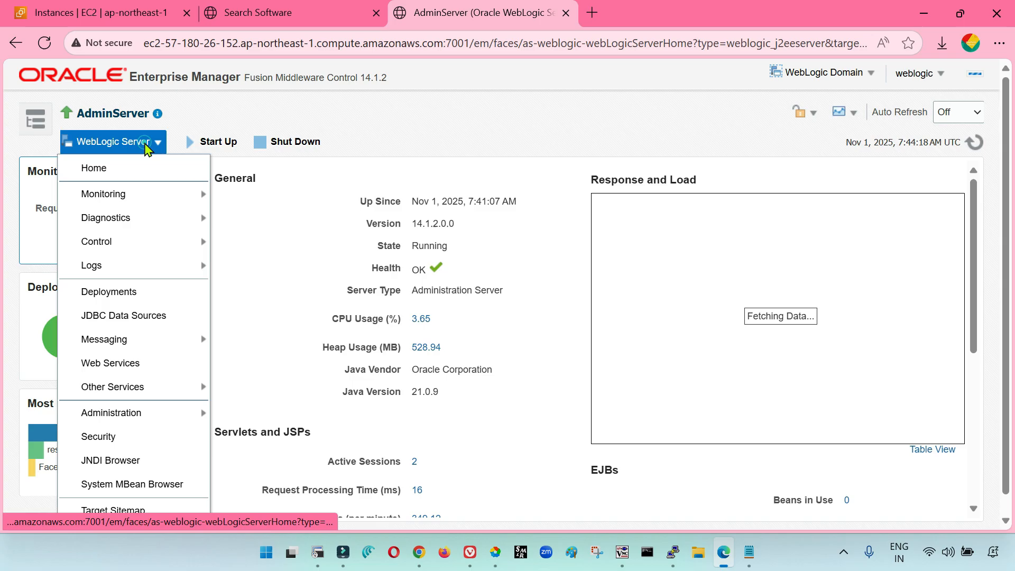
{"action": "left_click", "coordinate": [139, 197]}
{"action": "left_click", "coordinate": [135, 146]}
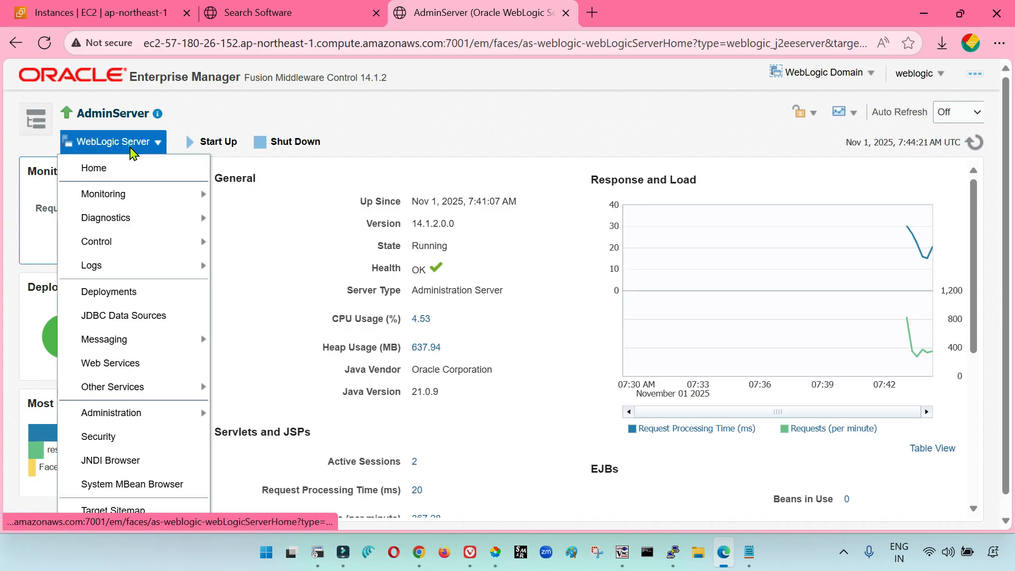
{"action": "left_click", "coordinate": [134, 196]}
{"action": "left_click", "coordinate": [278, 243]}
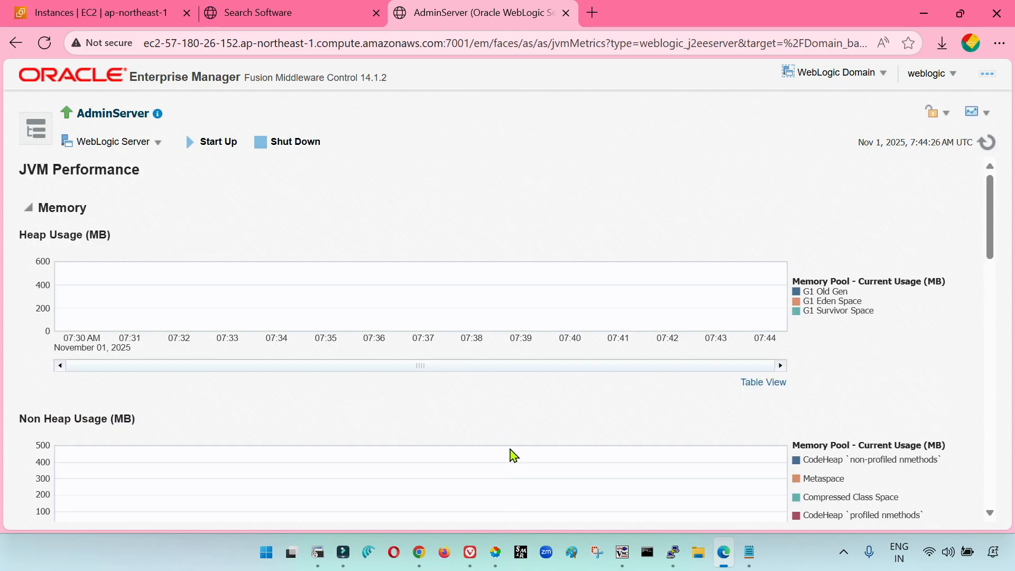
{"action": "scroll", "coordinate": [512, 455], "scroll_direction": "down", "scroll_amount": 2}
{"action": "scroll", "coordinate": [512, 453], "scroll_direction": "up", "scroll_amount": 3}
{"action": "scroll", "coordinate": [118, 264], "scroll_direction": "down", "scroll_amount": 3}
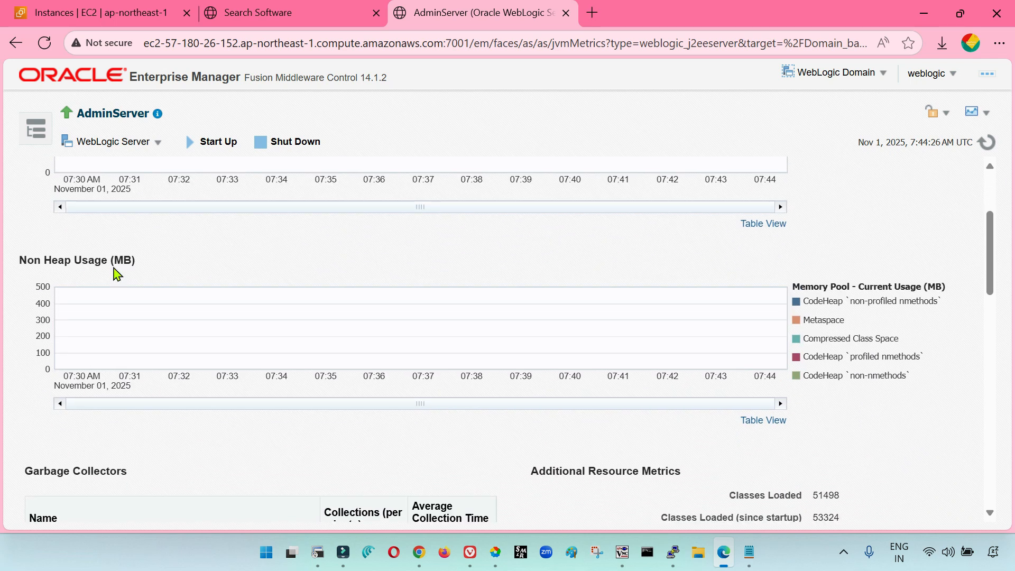
{"action": "scroll", "coordinate": [545, 417], "scroll_direction": "down", "scroll_amount": 4}
{"action": "scroll", "coordinate": [414, 365], "scroll_direction": "down", "scroll_amount": 1}
{"action": "scroll", "coordinate": [415, 365], "scroll_direction": "up", "scroll_amount": 1}
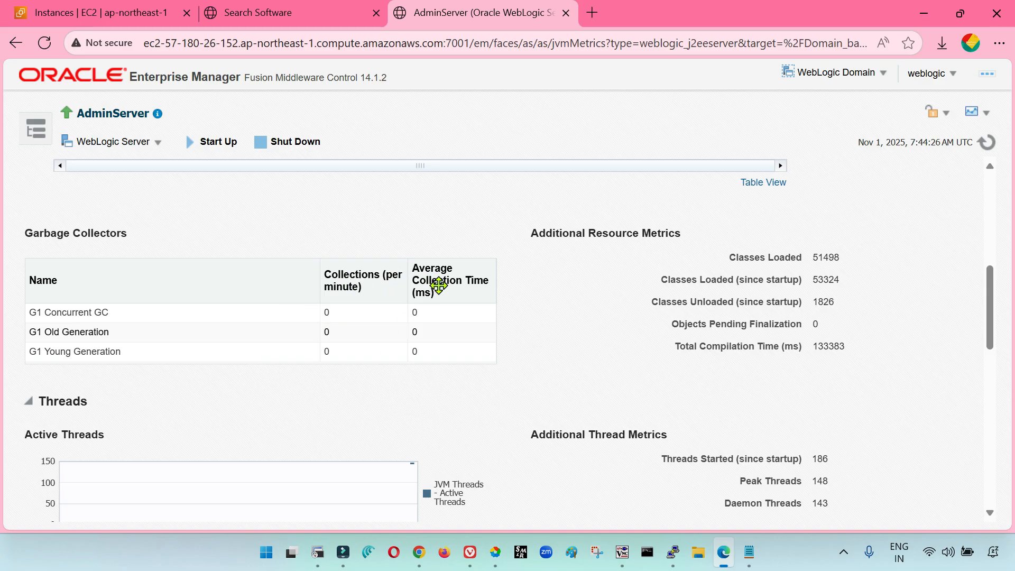
{"action": "scroll", "coordinate": [453, 381], "scroll_direction": "down", "scroll_amount": 3}
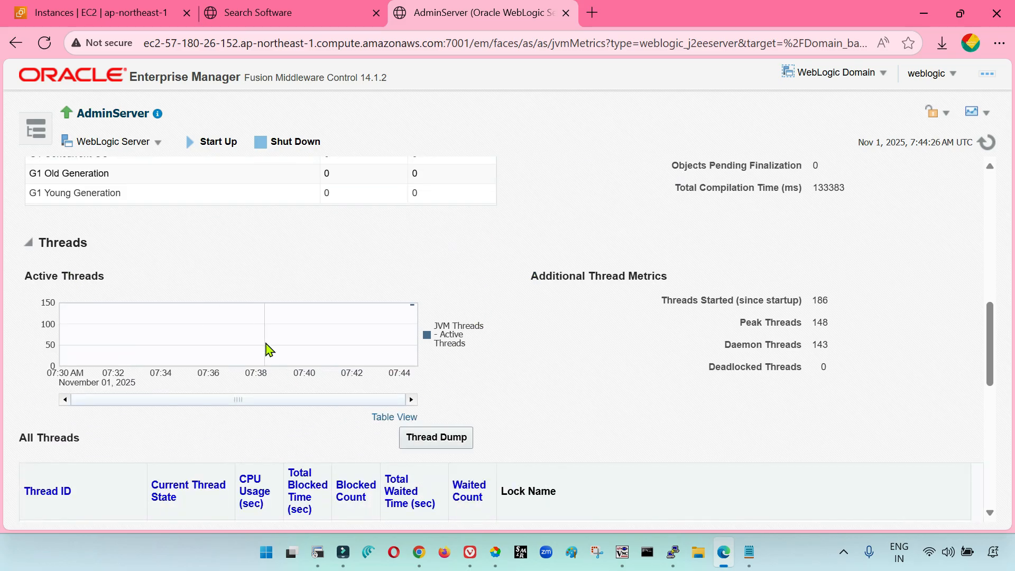
Examine the All Threads table on the JVM Performance page, including thread states, CPU usage, wait times and lock names
{"action": "scroll", "coordinate": [266, 338], "scroll_direction": "down", "scroll_amount": 1}
{"action": "scroll", "coordinate": [267, 288], "scroll_direction": "up", "scroll_amount": 1}
{"action": "scroll", "coordinate": [311, 340], "scroll_direction": "down", "scroll_amount": 5}
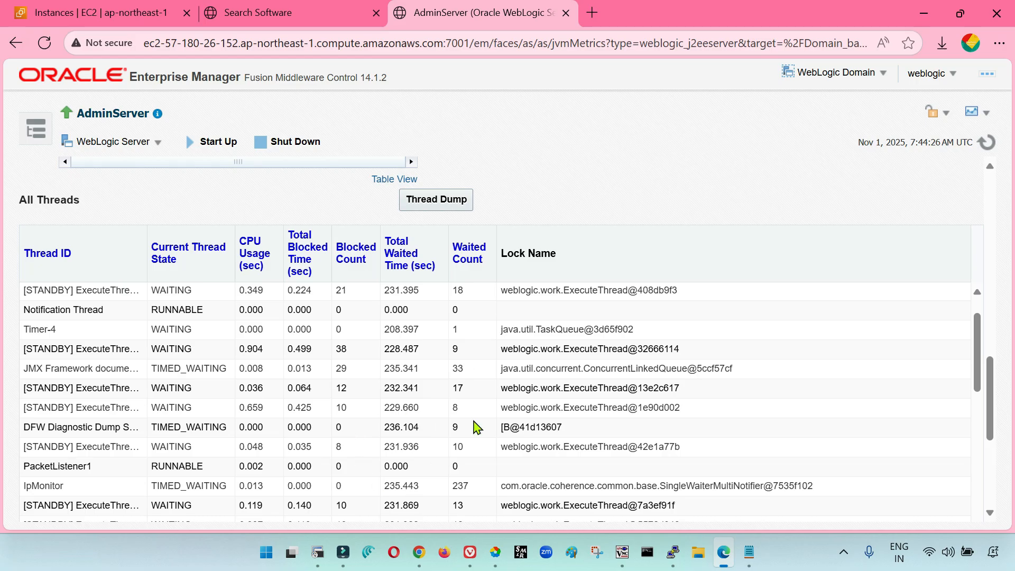
{"action": "scroll", "coordinate": [478, 427], "scroll_direction": "up", "scroll_amount": 6}
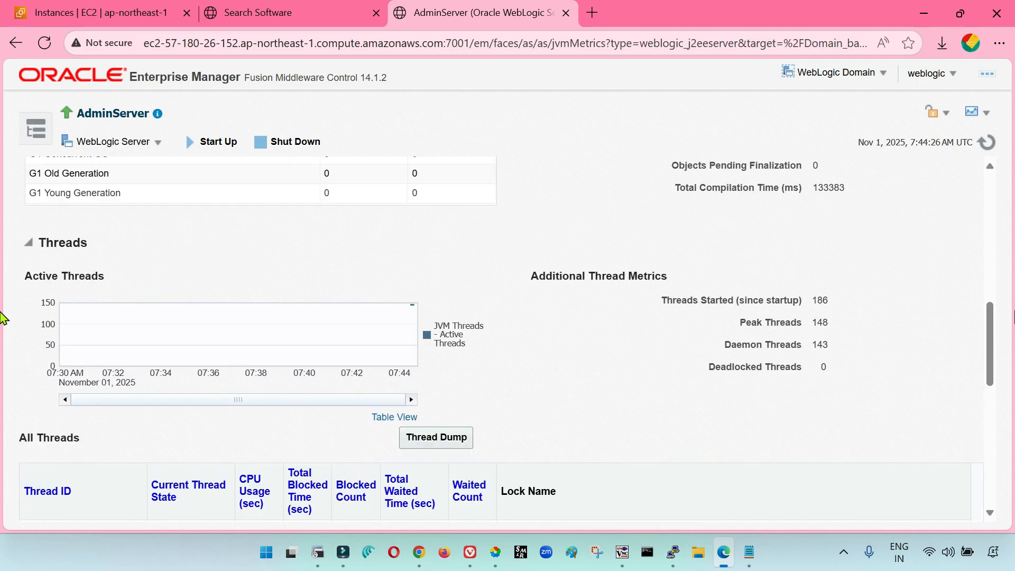
{"action": "left_click", "coordinate": [990, 301]}
{"action": "left_click_drag", "start_coordinate": [991, 282], "coordinate": [1002, 497]}
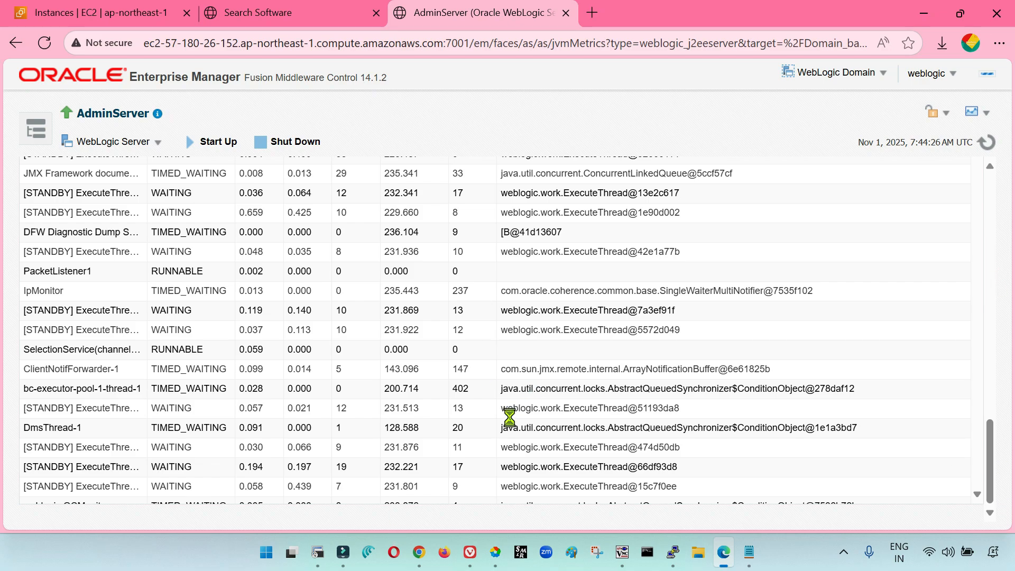
{"action": "scroll", "coordinate": [507, 447], "scroll_direction": "up", "scroll_amount": 2}
{"action": "scroll", "coordinate": [507, 447], "scroll_direction": "up", "scroll_amount": 6}
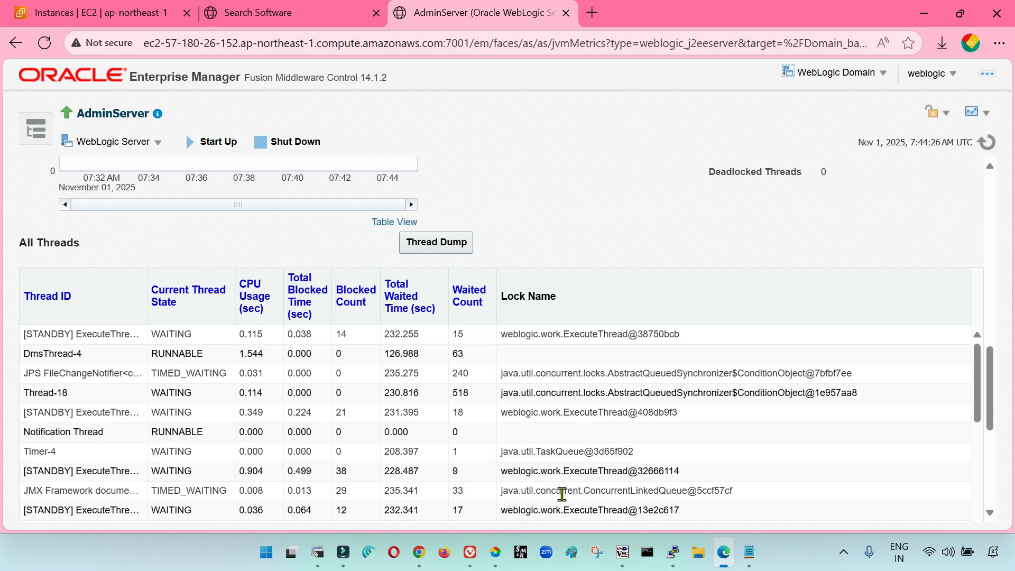
{"action": "scroll", "coordinate": [559, 494], "scroll_direction": "down", "scroll_amount": 3}
{"action": "scroll", "coordinate": [536, 492], "scroll_direction": "up", "scroll_amount": 6}
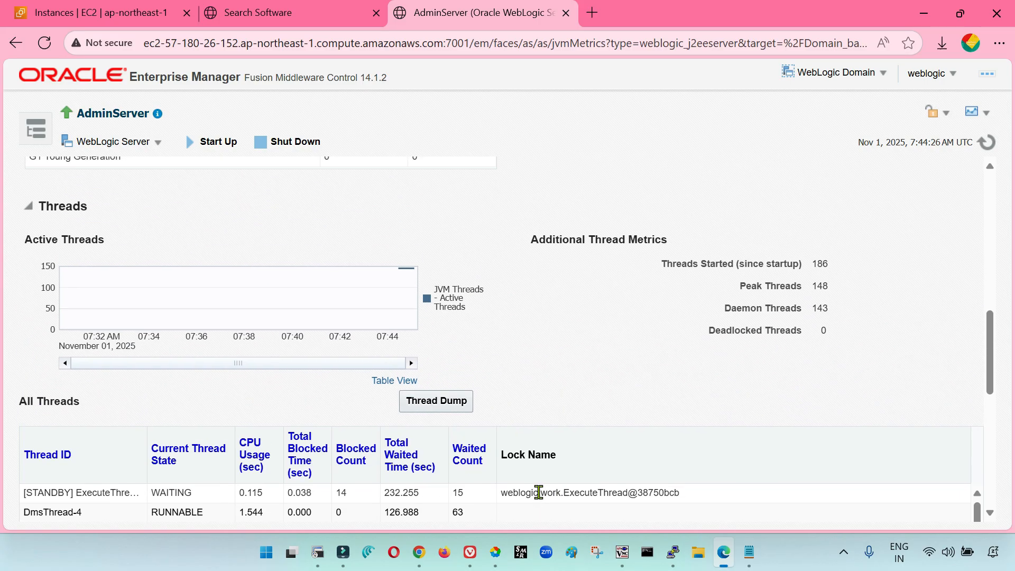
{"action": "left_click_drag", "start_coordinate": [1003, 344], "coordinate": [992, 195]}
Open the JDBC Data Sources monitoring page for AdminServer
{"action": "left_click", "coordinate": [141, 141]}
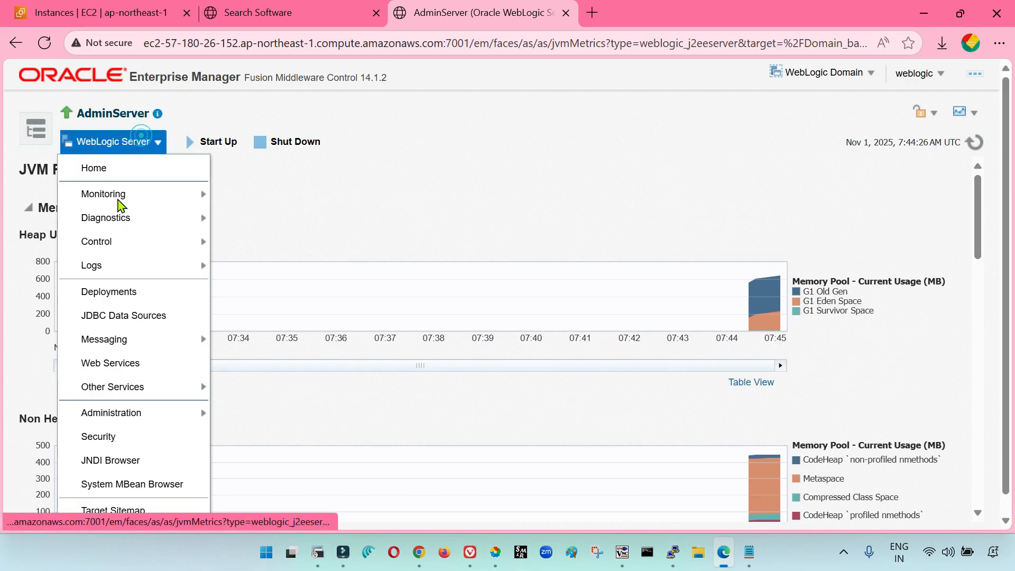
{"action": "mouse_move", "coordinate": [118, 203]}
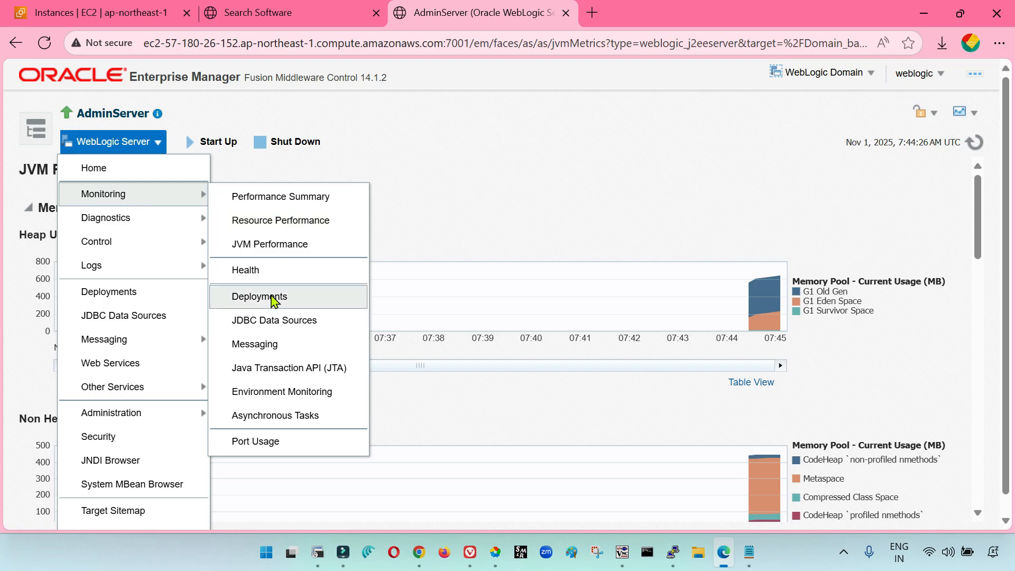
{"action": "left_click", "coordinate": [277, 320]}
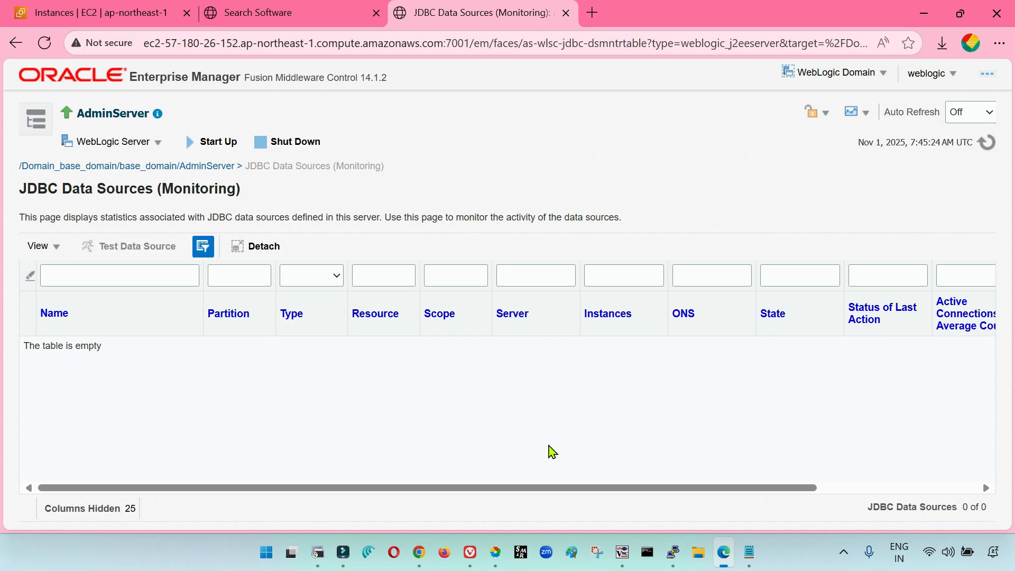
Review the columns of the JDBC data source monitoring table and open AdminServer's main JDBC Data Sources page
{"action": "left_click_drag", "start_coordinate": [578, 488], "coordinate": [762, 488]}
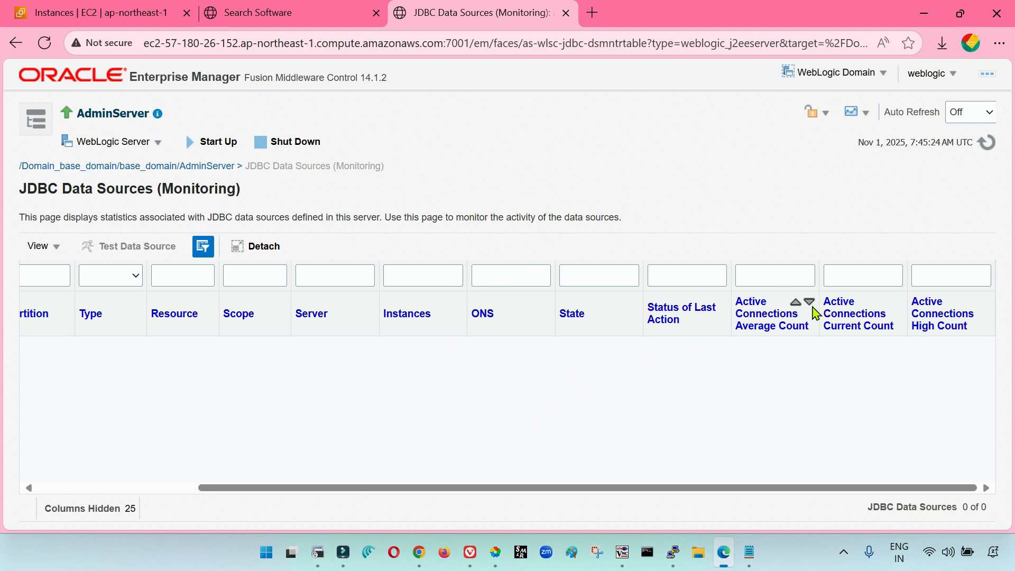
{"action": "left_click_drag", "start_coordinate": [450, 486], "coordinate": [279, 491]}
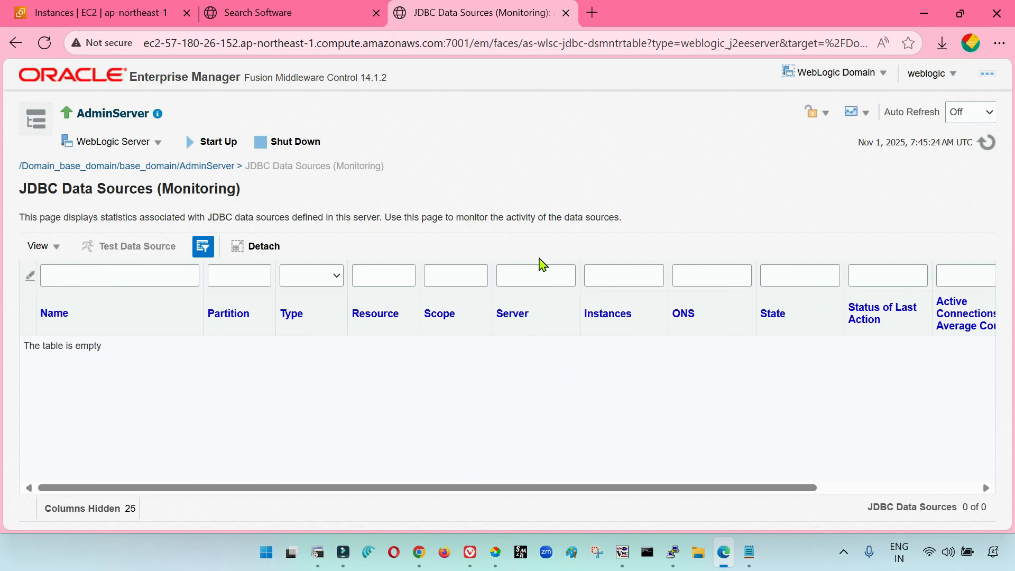
{"action": "left_click", "coordinate": [147, 143]}
{"action": "left_click", "coordinate": [143, 195]}
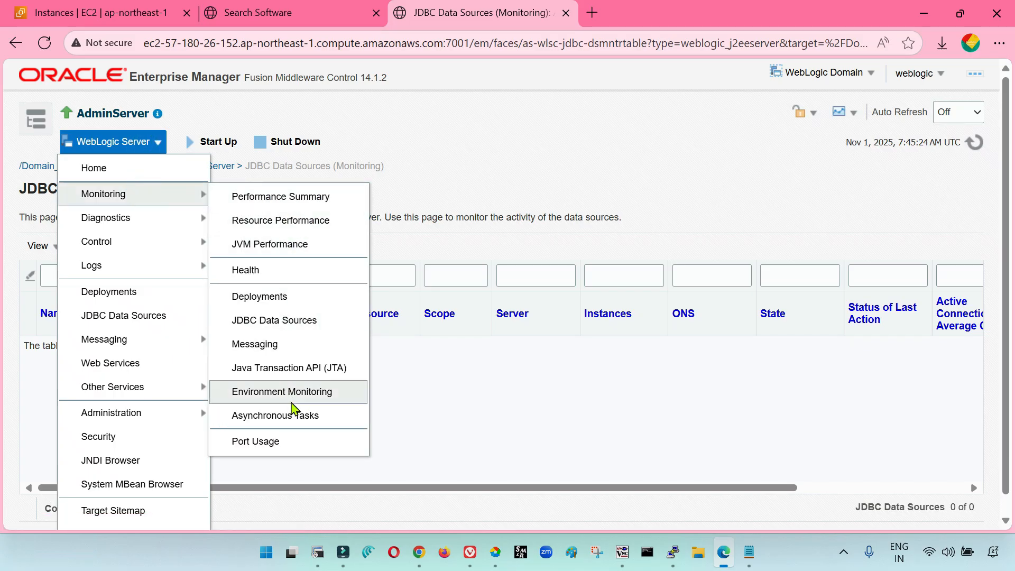
{"action": "left_click", "coordinate": [116, 322]}
Open AdminServer's security settings to view the roles defined for the server
{"action": "left_click", "coordinate": [130, 141]}
{"action": "left_click", "coordinate": [131, 144]}
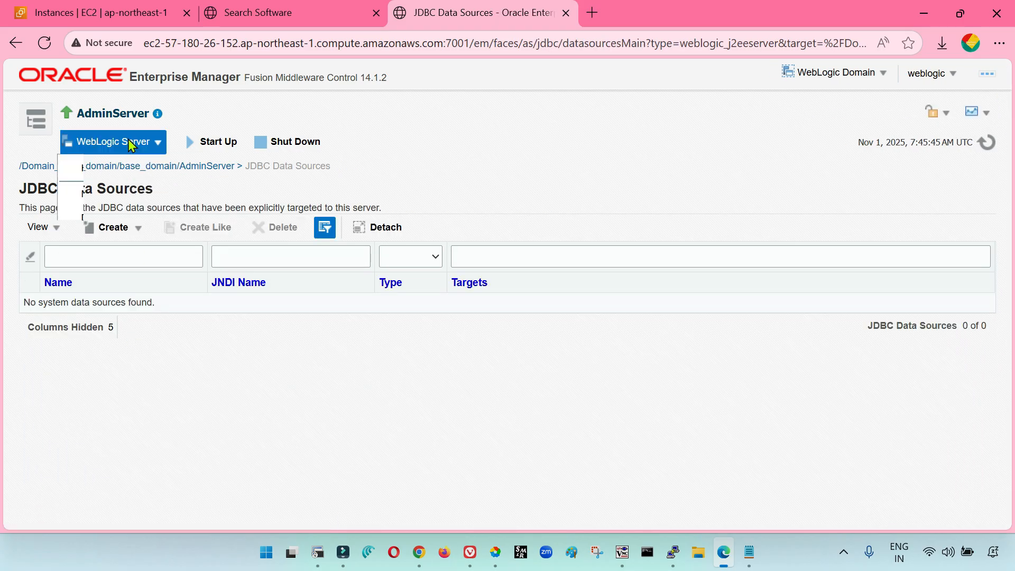
{"action": "left_click", "coordinate": [127, 414]}
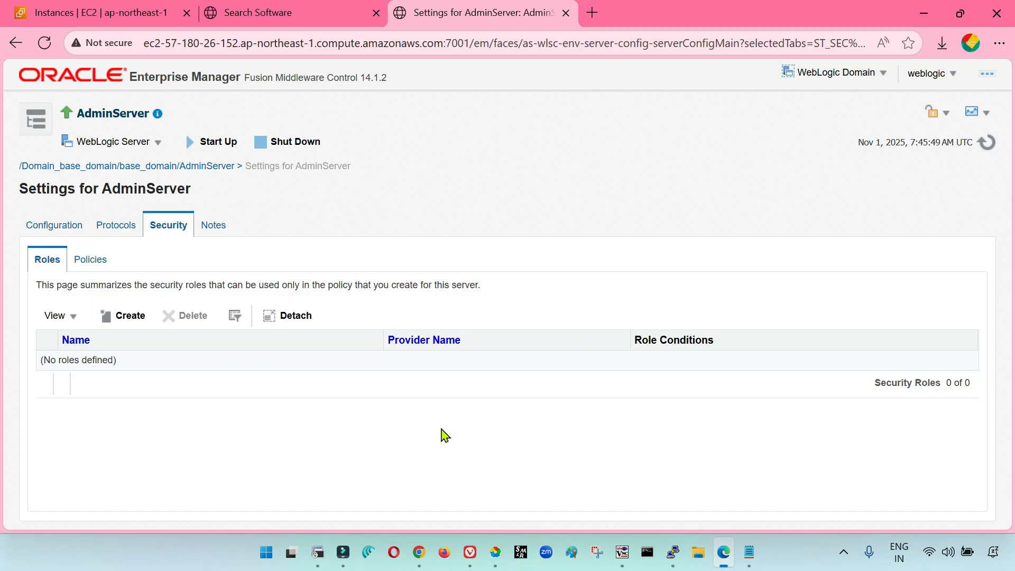
View AdminServer's general configuration, SSL and Keystores settings
{"action": "left_click", "coordinate": [73, 232]}
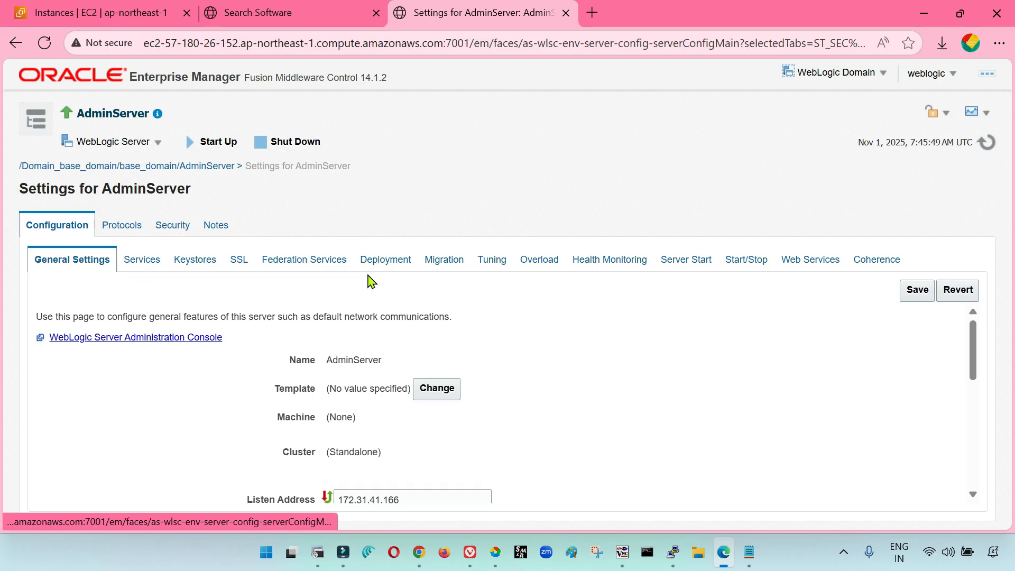
{"action": "left_click", "coordinate": [239, 259]}
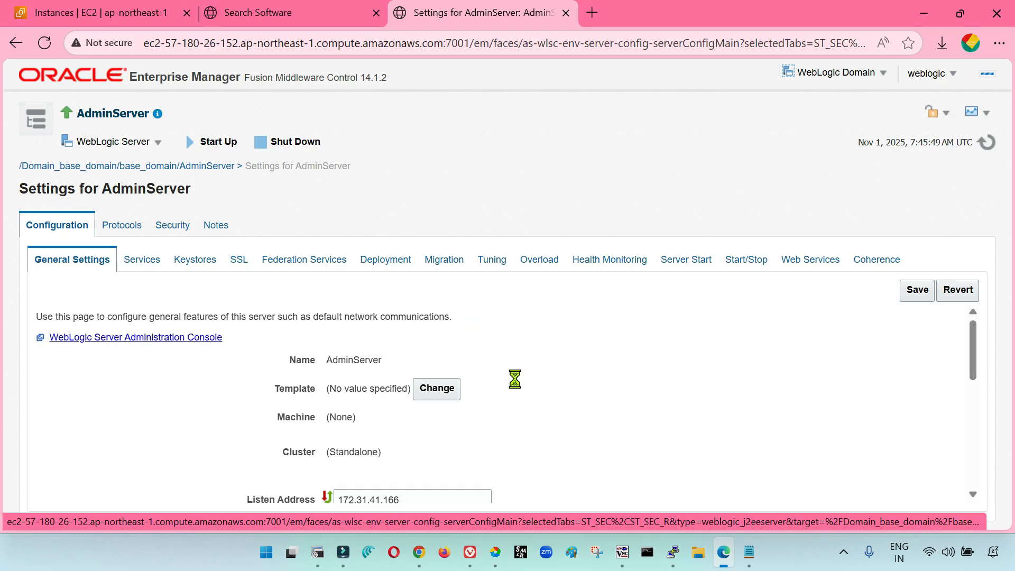
{"action": "left_click", "coordinate": [191, 259]}
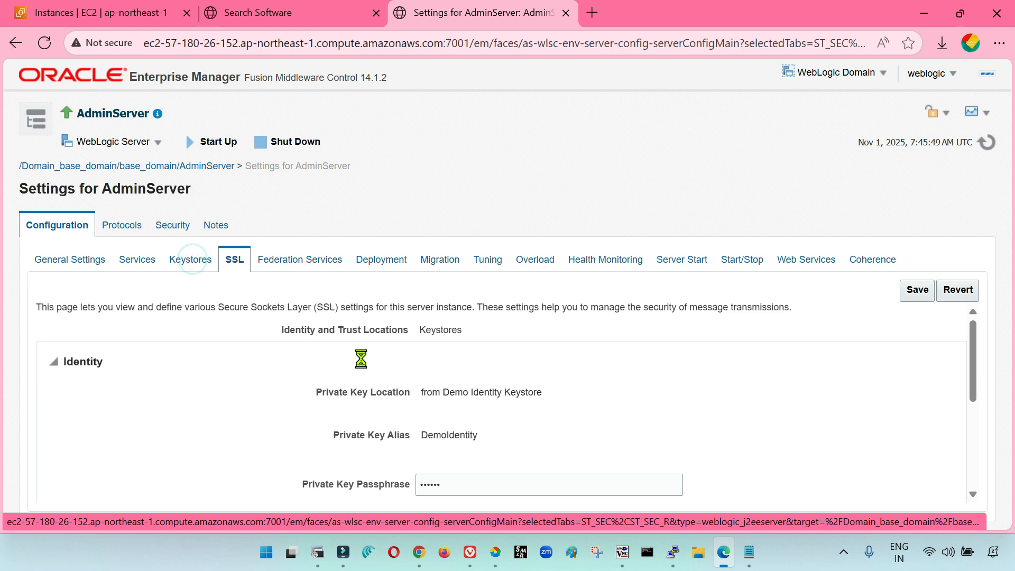
{"action": "left_click", "coordinate": [127, 141]}
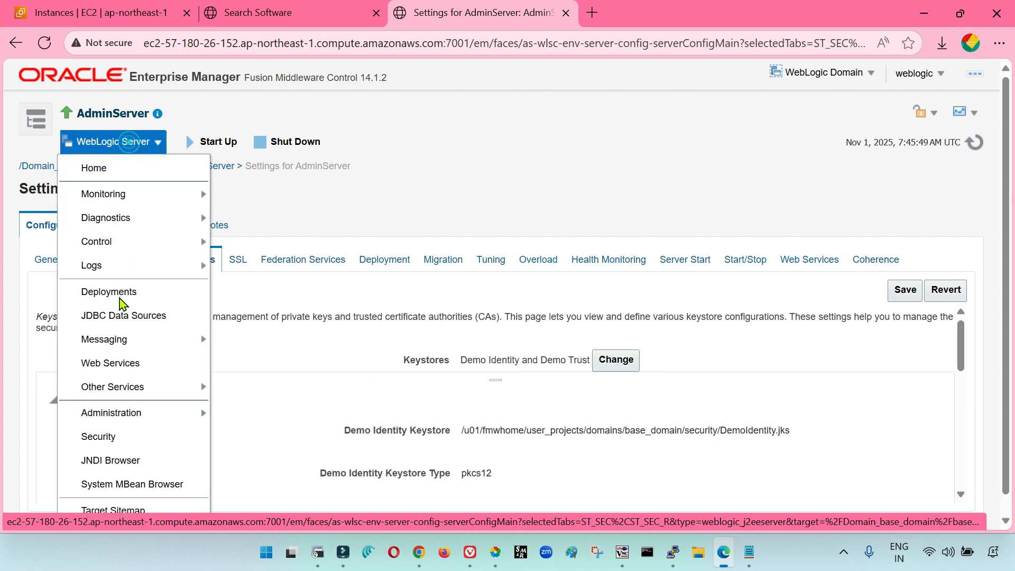
{"action": "scroll", "coordinate": [117, 424], "scroll_direction": "down", "scroll_amount": 1}
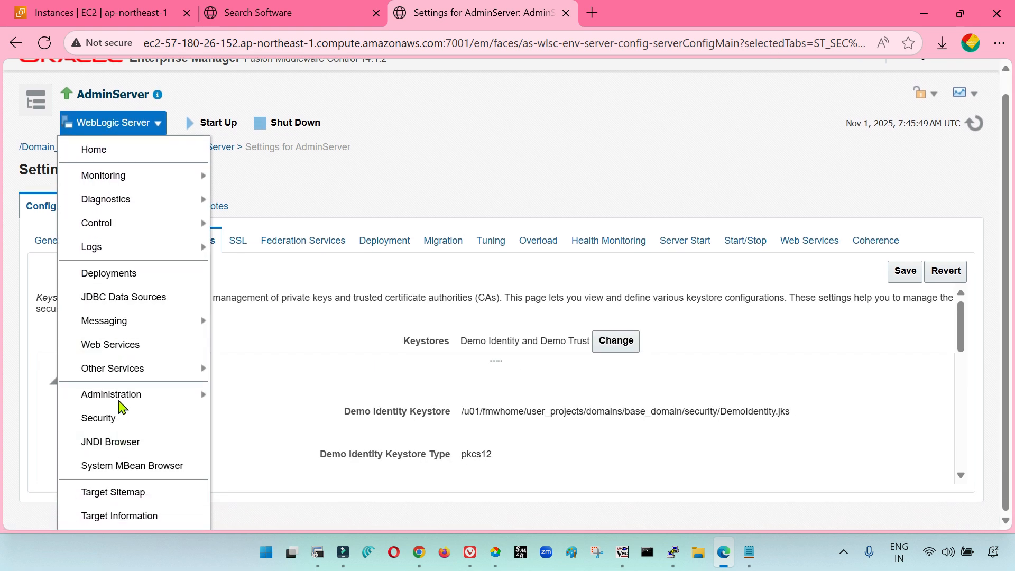
{"action": "scroll", "coordinate": [127, 370], "scroll_direction": "up", "scroll_amount": 1}
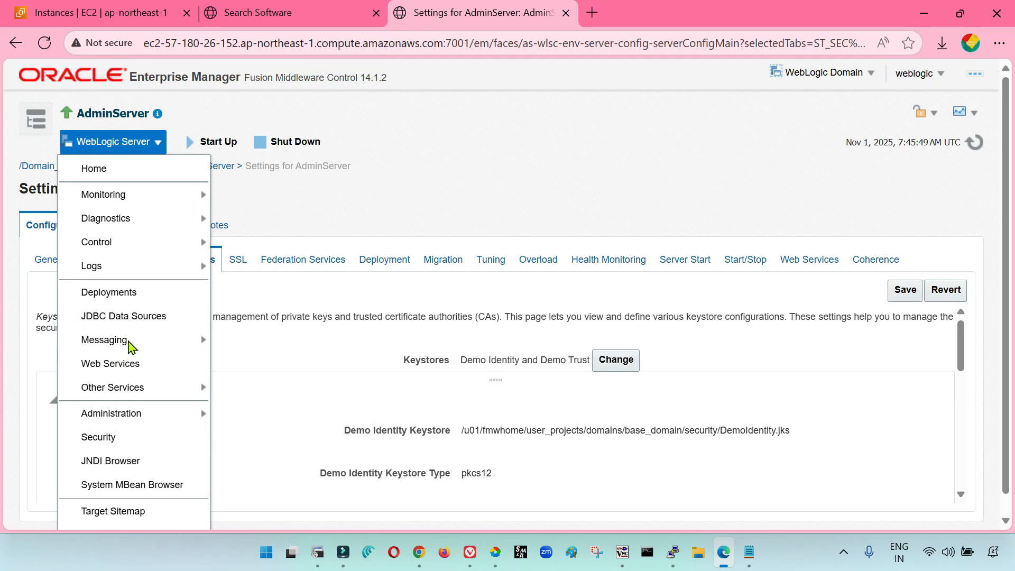
{"action": "mouse_move", "coordinate": [130, 344]}
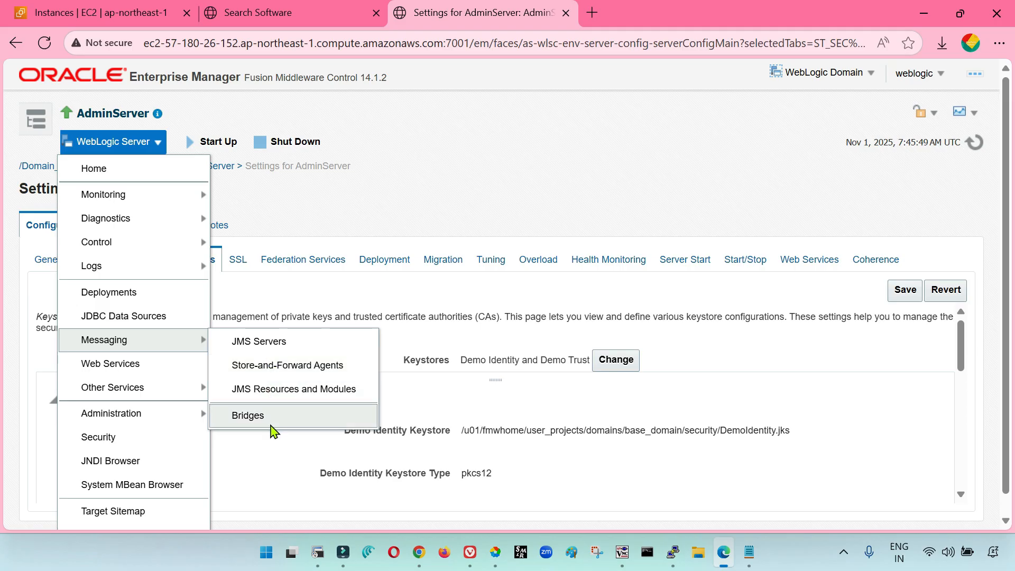
{"action": "mouse_move", "coordinate": [149, 393]}
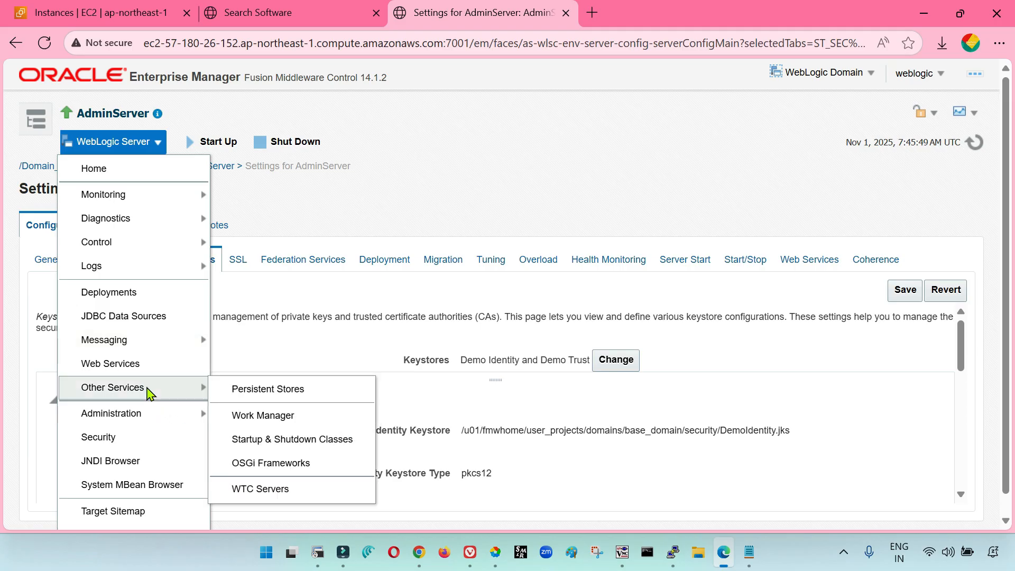
{"action": "left_click", "coordinate": [435, 222]}
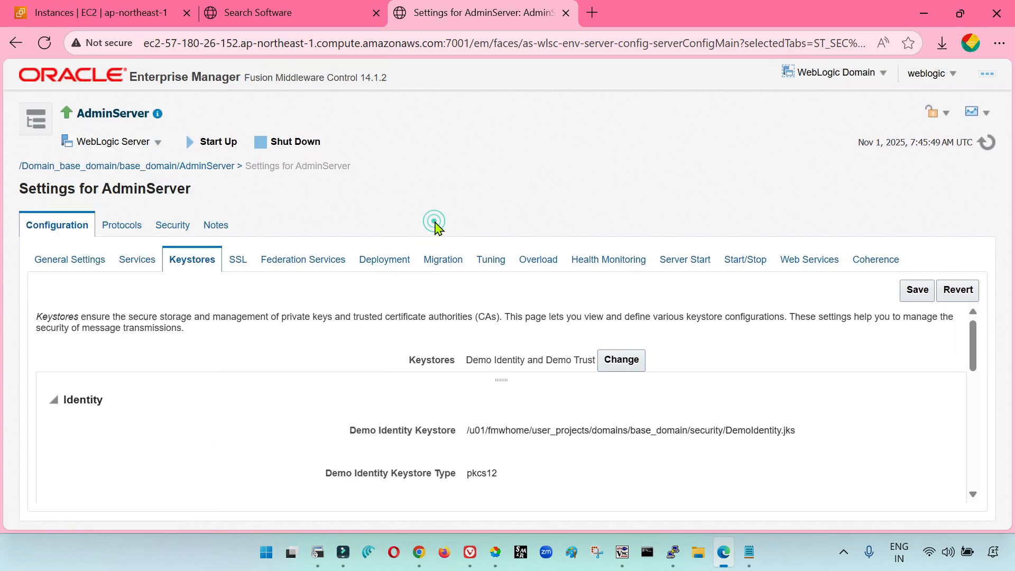
{"action": "left_click", "coordinate": [41, 121]}
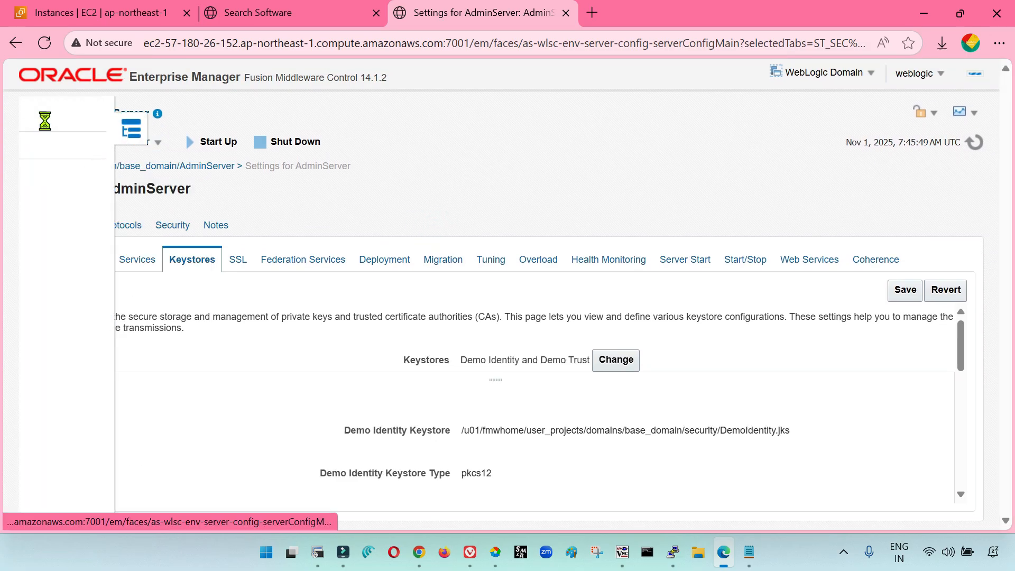
{"action": "left_click", "coordinate": [488, 196]}
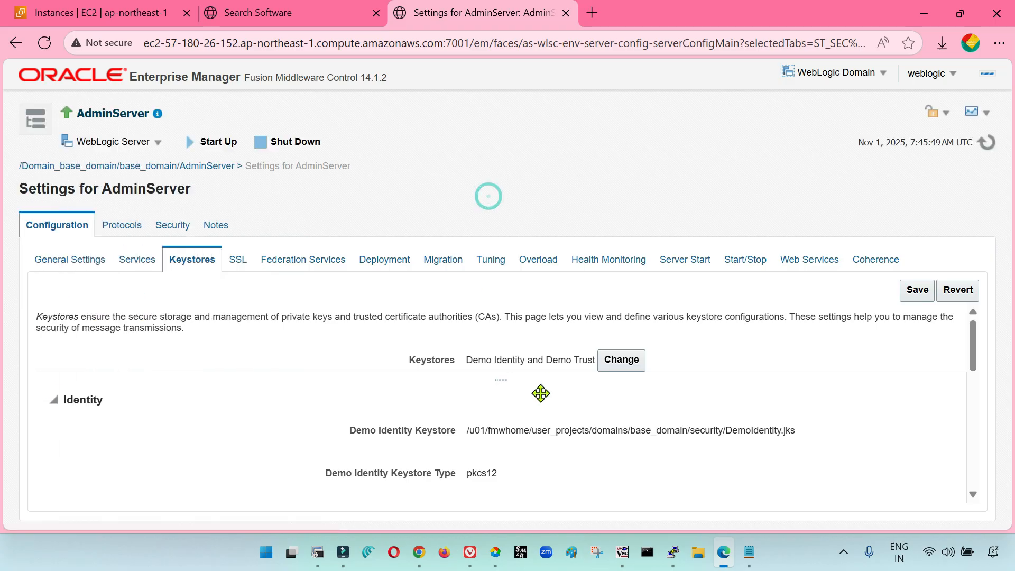